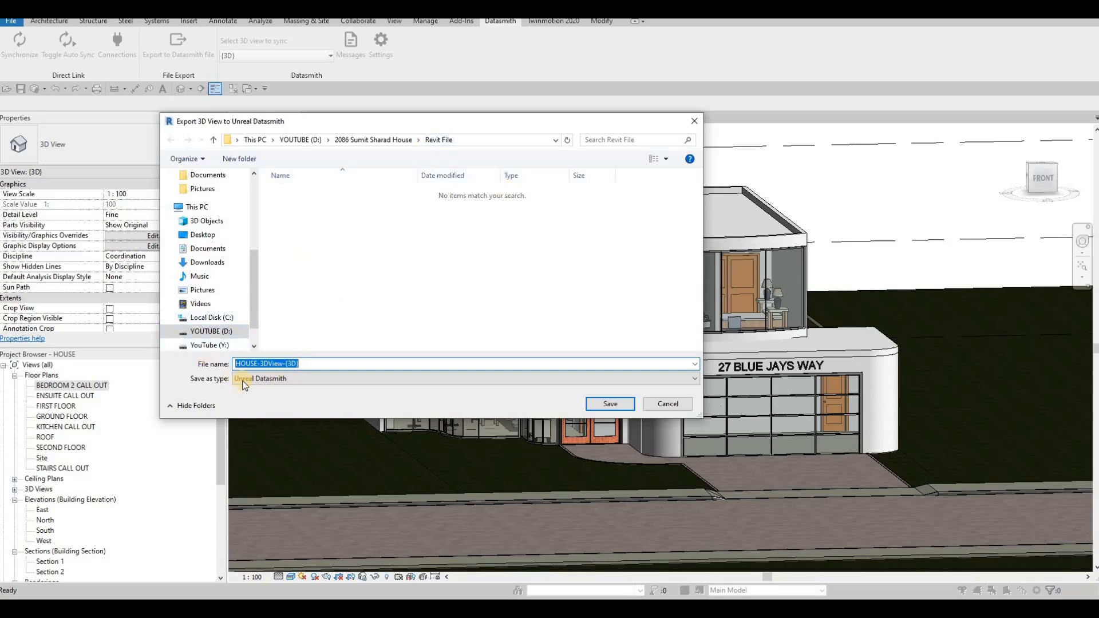
Step: Save the Datasmith export as HOUSE-3DView-{3D} and select the street floor slab
click(603, 405)
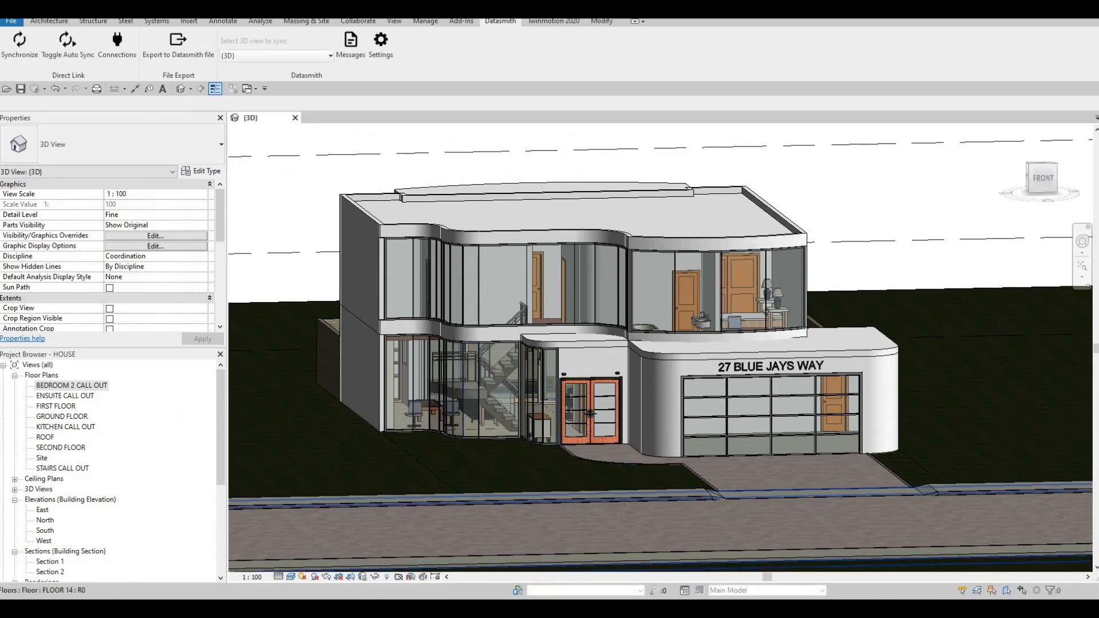
click(544, 533)
Step: Switch to Twinmotion and start a new file import
mouse_move(548, 610)
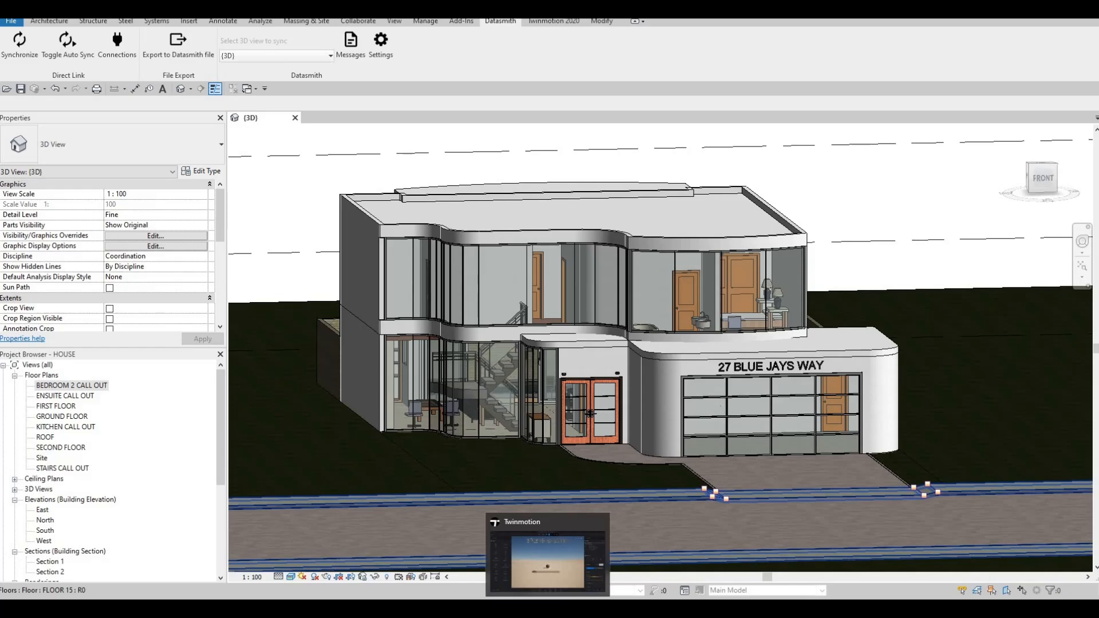
click(548, 555)
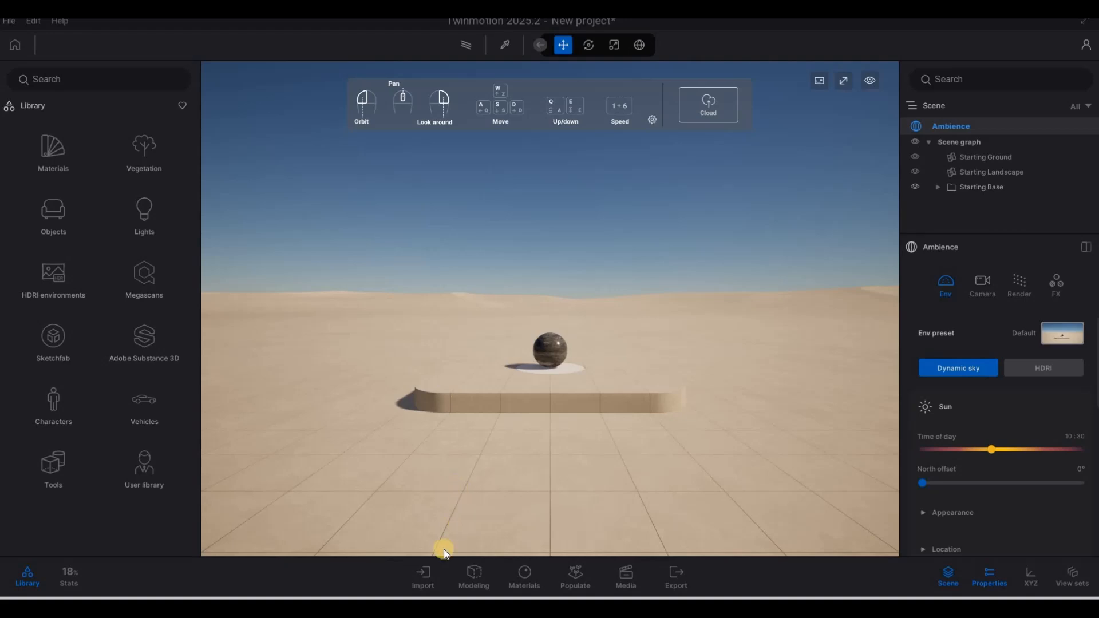
click(424, 578)
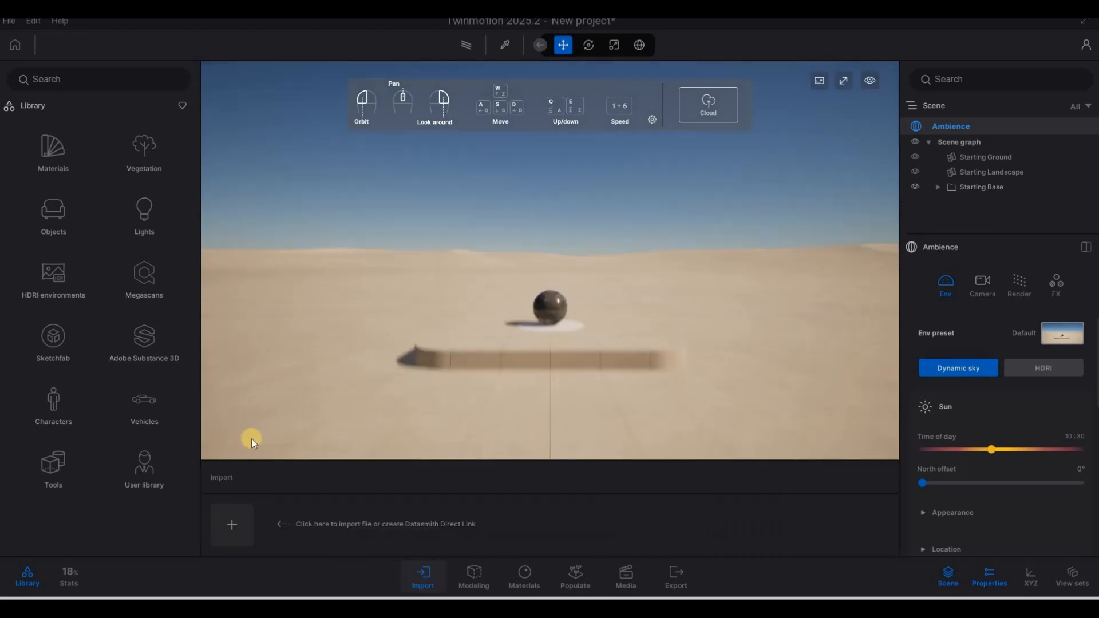
click(233, 441)
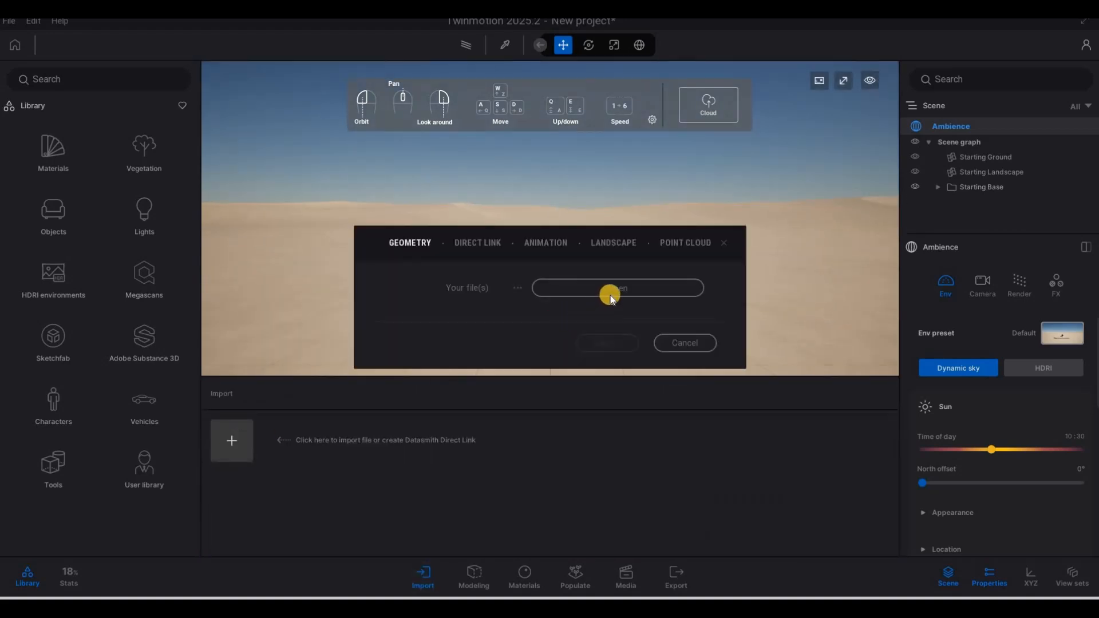
Step: Browse to the Revit File folder and import HOUSE-3DView-{3D}.udatasmith as geometry
click(615, 303)
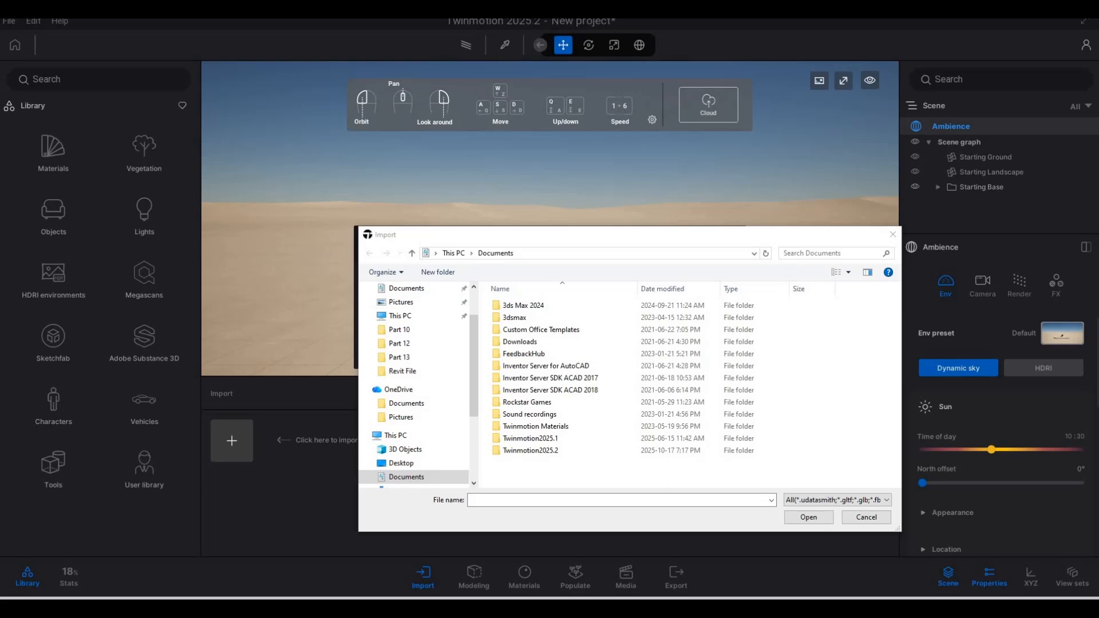
key(ctrl+c)
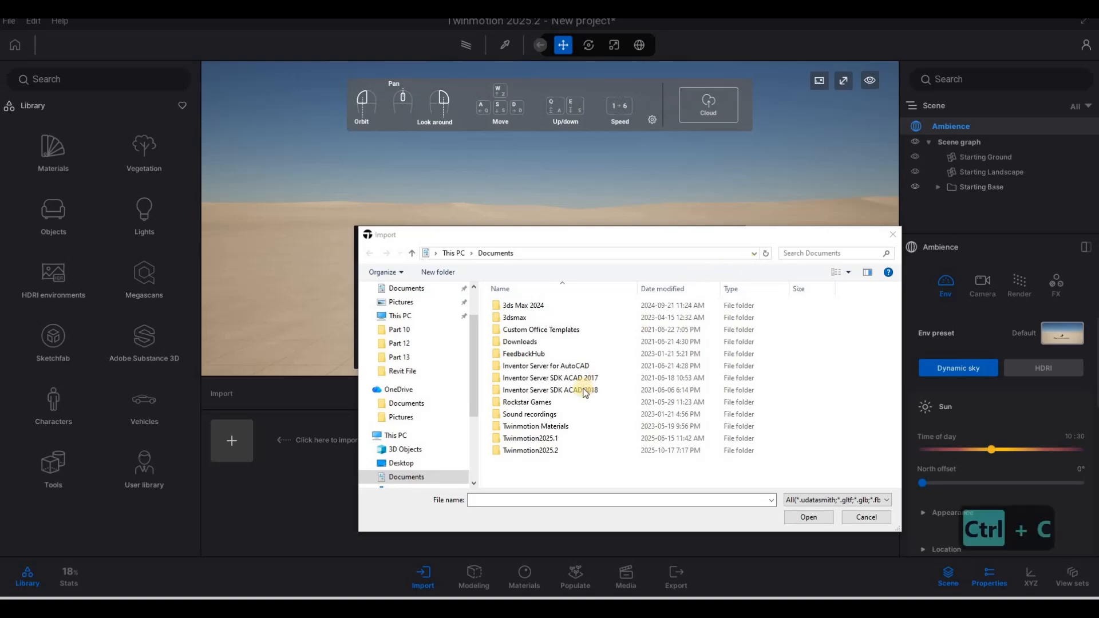
click(518, 501)
key(ctrl+v)
key(Return)
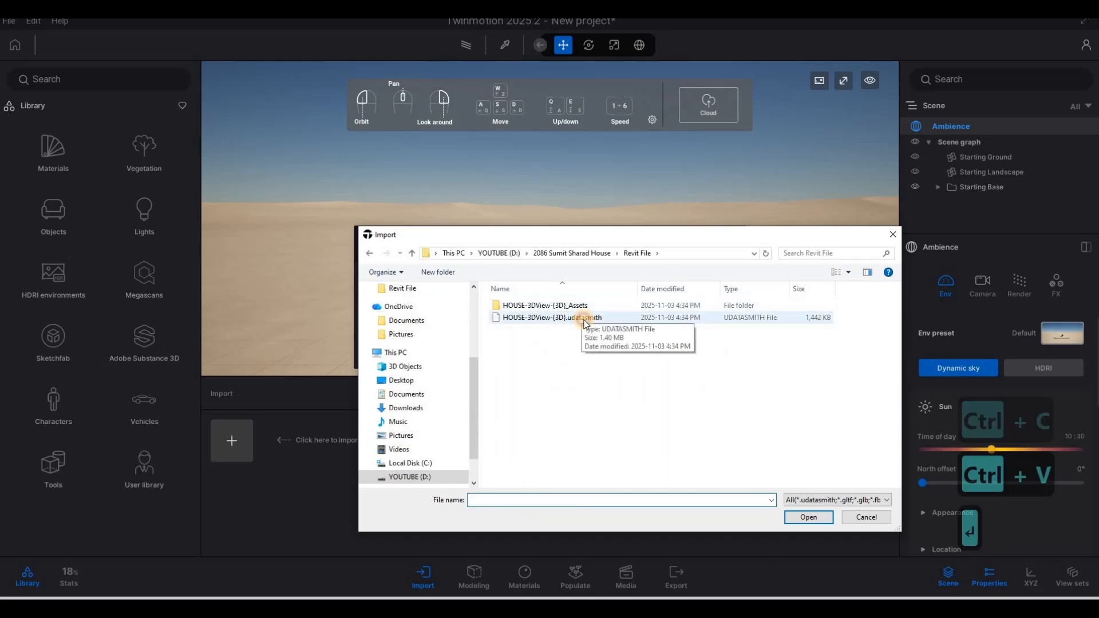
click(601, 318)
click(808, 518)
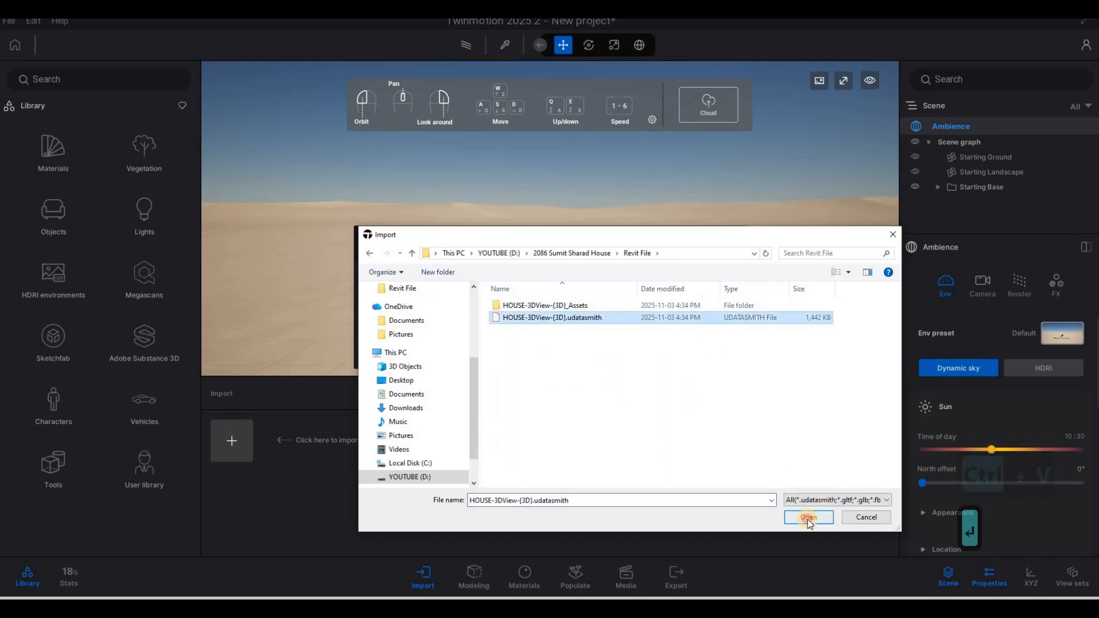
click(611, 372)
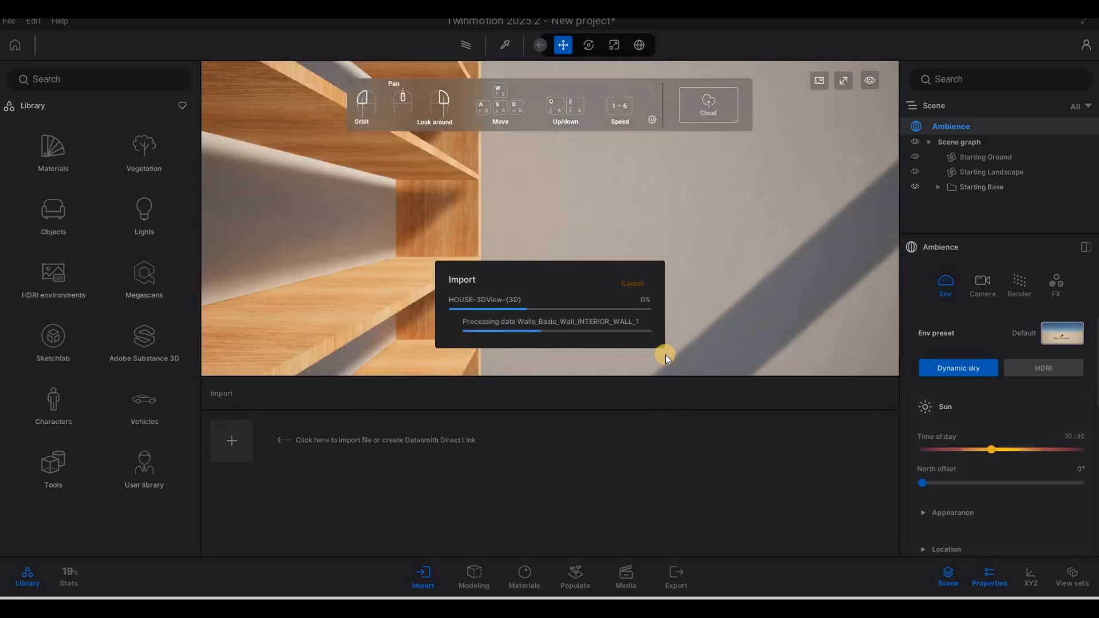
Step: Dismiss the Missing Files notice and fly through the house toward the sample sphere
click(599, 443)
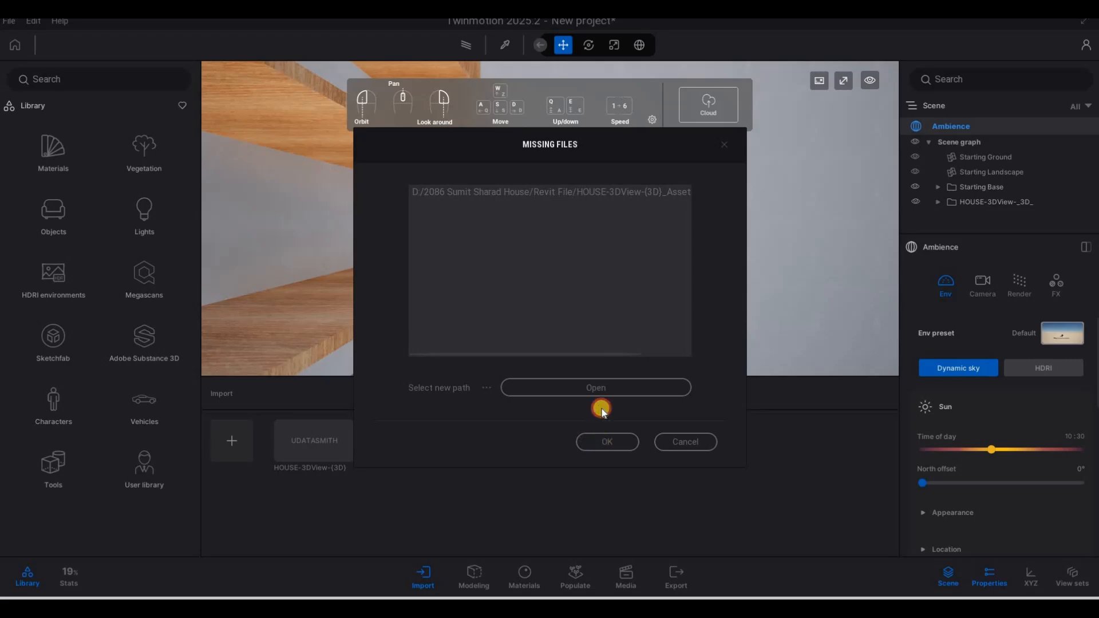
key(a)
key(w)
right_drag(640, 346, 578, 315)
key(a)
key(w)
key(s)
key(w)
key(w)
key(d)
key(d)
key(q)
key(d)
key(w)
key(d)
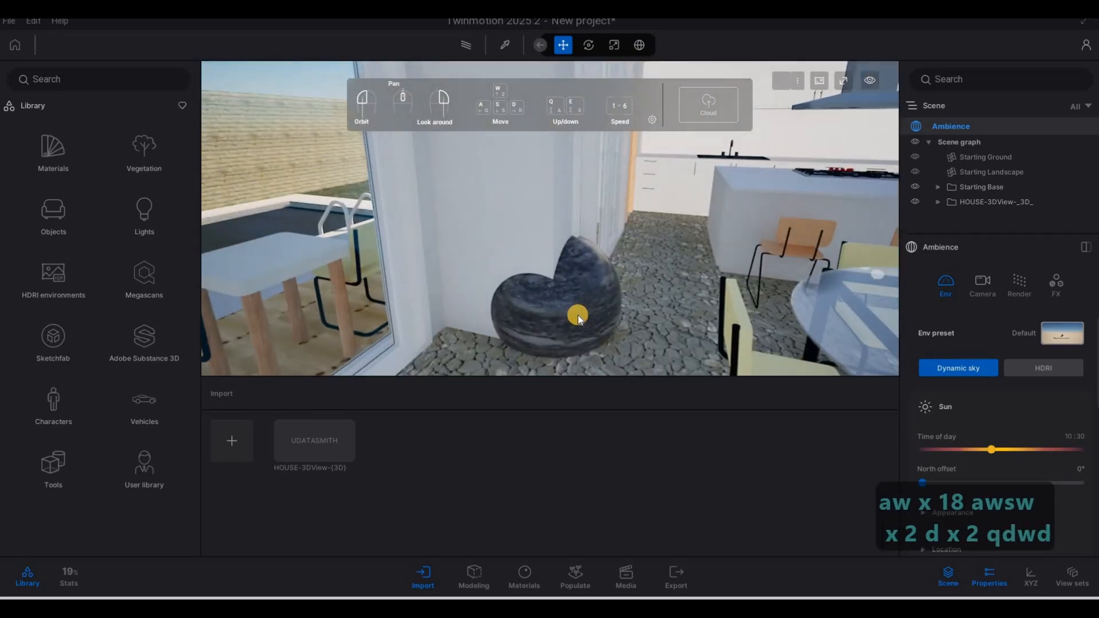
Step: Delete the Sphere 1m sample object and the Starting Base group
click(584, 310)
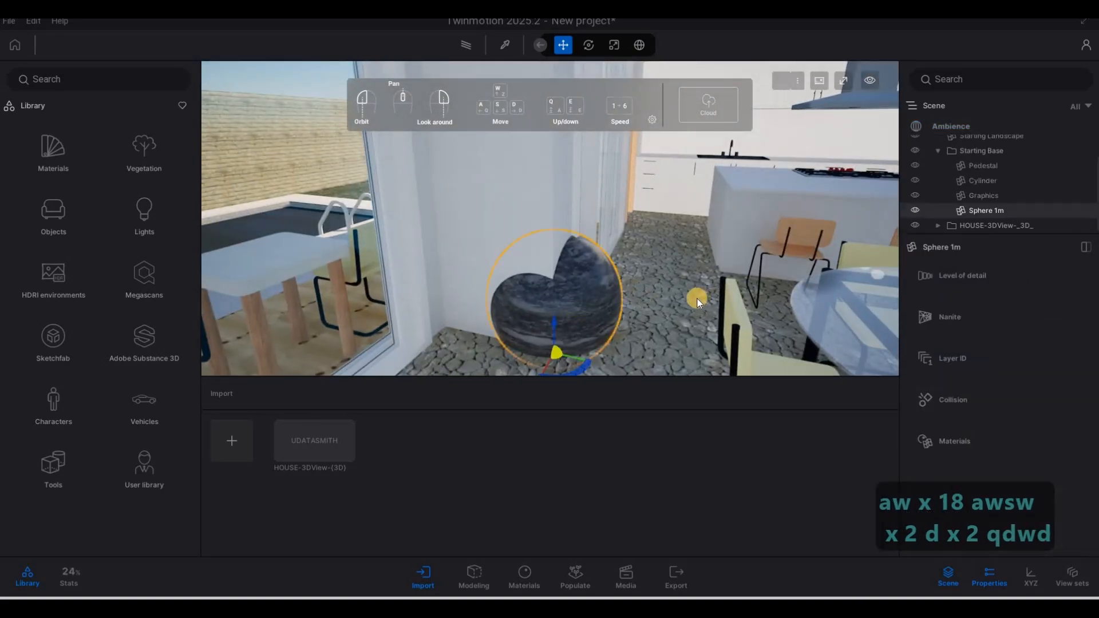
key(Delete)
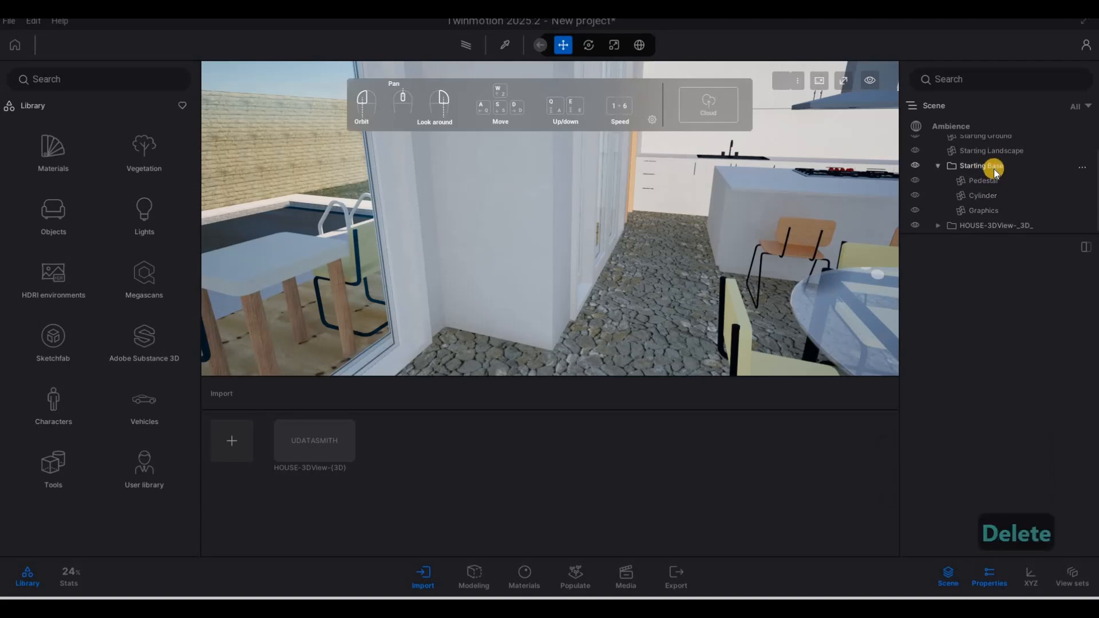
click(994, 168)
key(Delete)
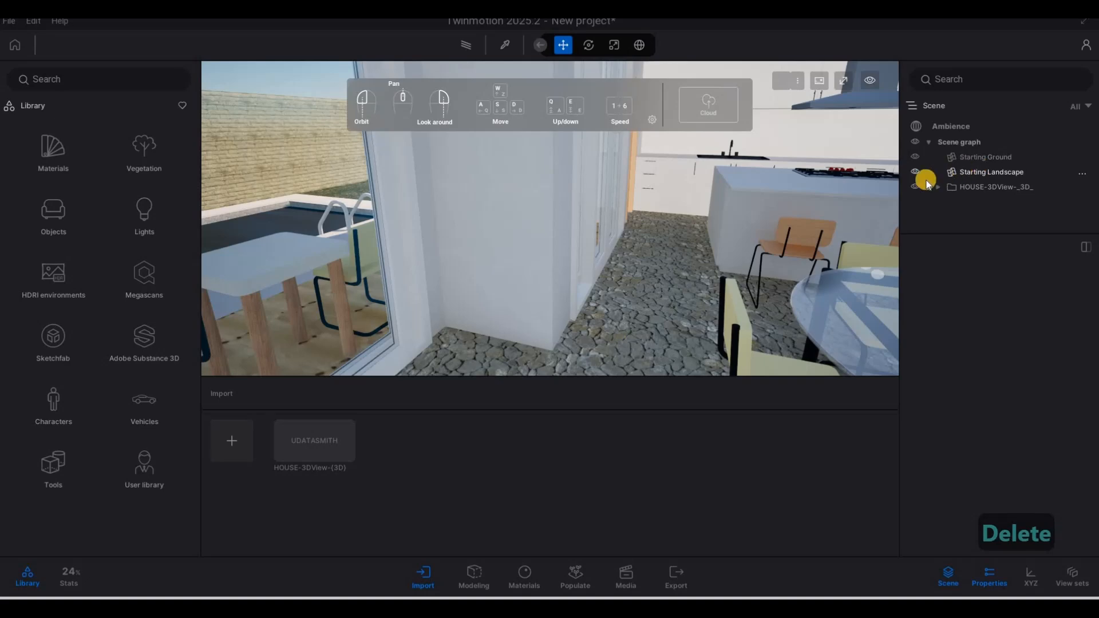
click(927, 174)
click(963, 159)
key(Escape)
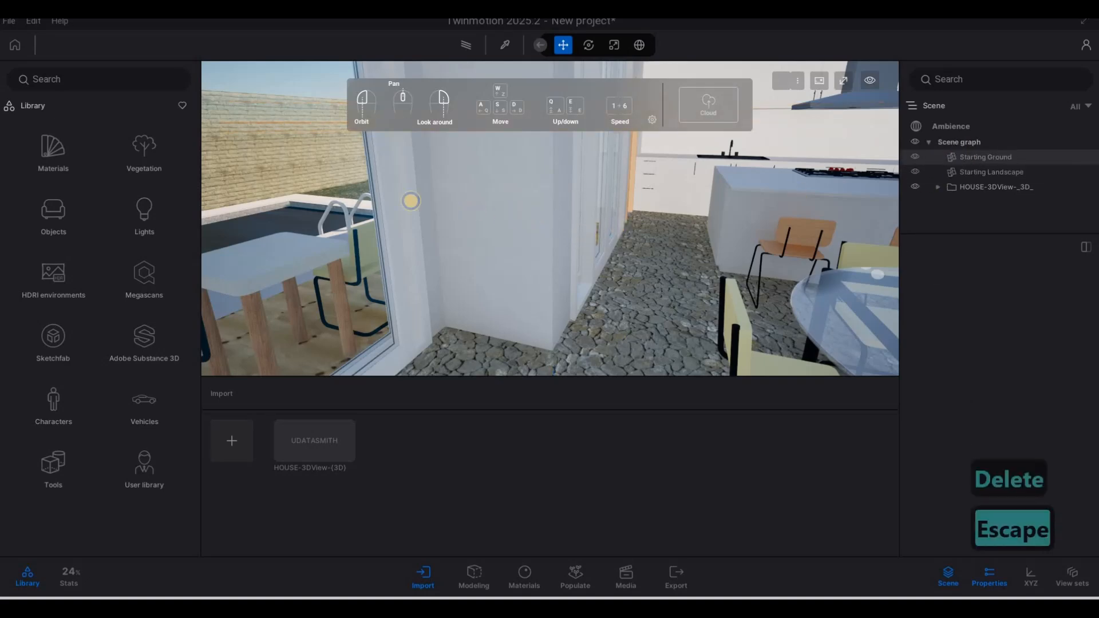
Step: Fly back out of the house until the whole building and garage are in view
right_drag(473, 210, 438, 75)
key(s)
key(d)
key(w)
key(d)
key(e)
key(a)
key(s)
key(a)
key(a)
right_drag(586, 235, 597, 243)
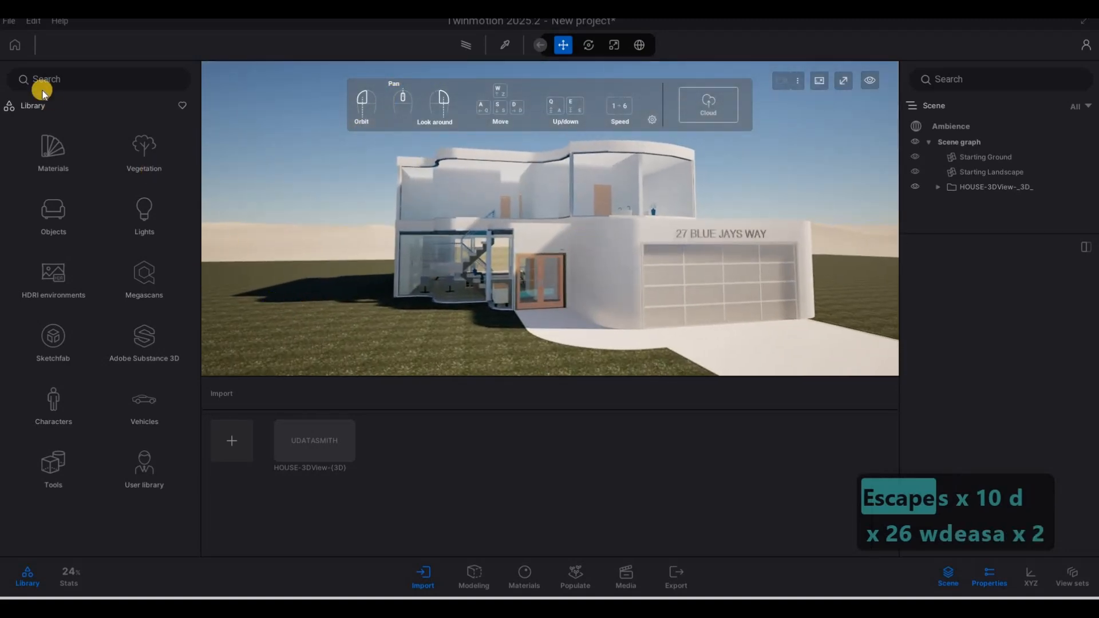
Step: Open the account page from the File menu, then close the browser sign-in window
click(11, 28)
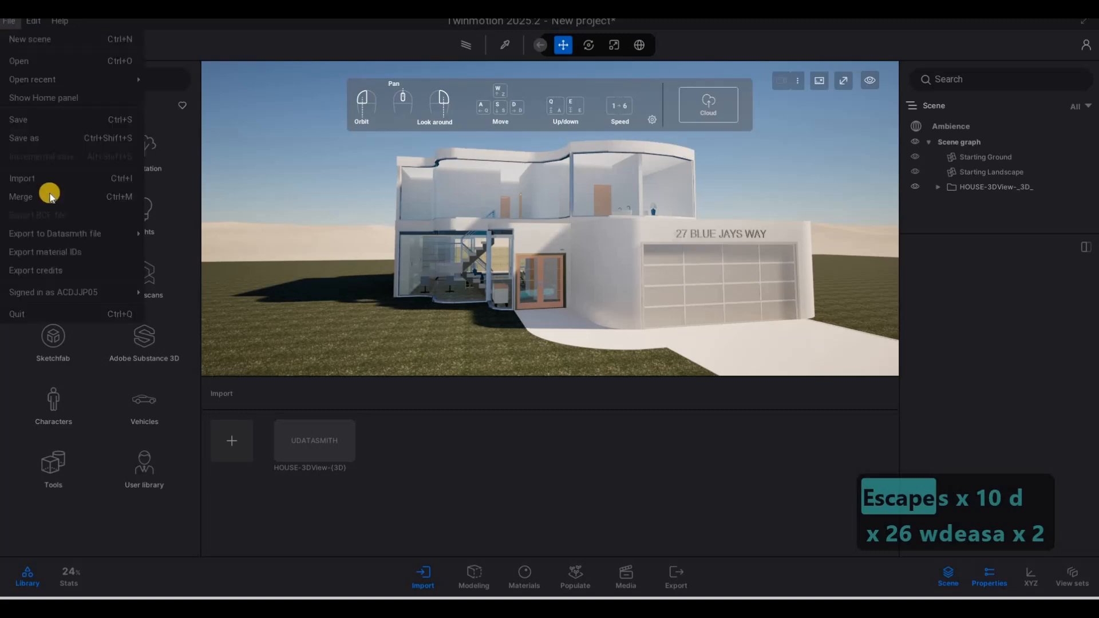
click(34, 293)
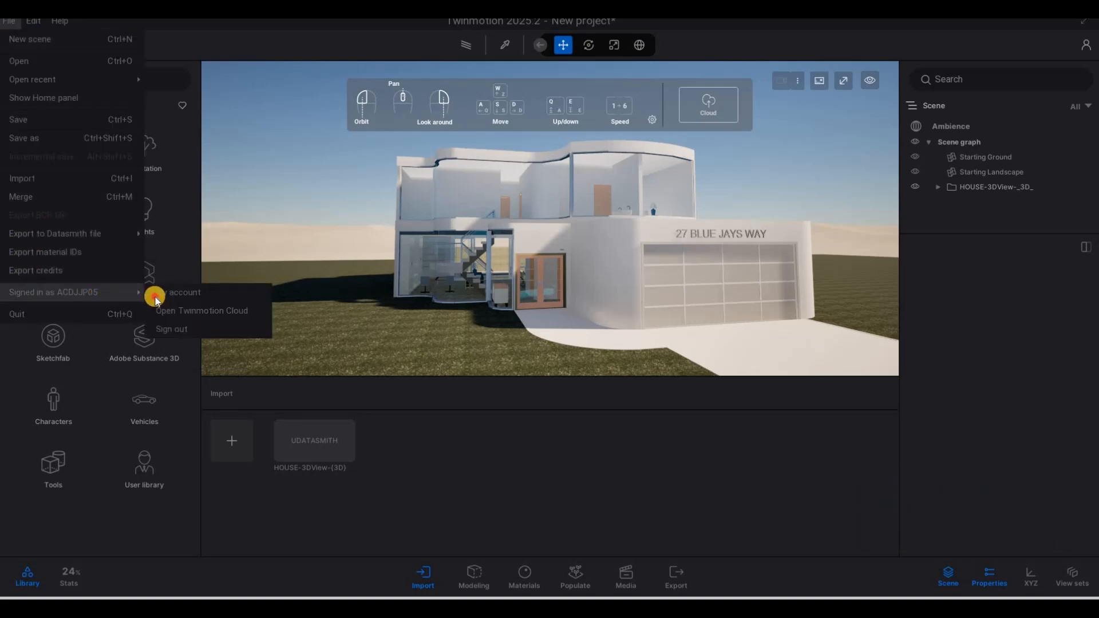
click(172, 293)
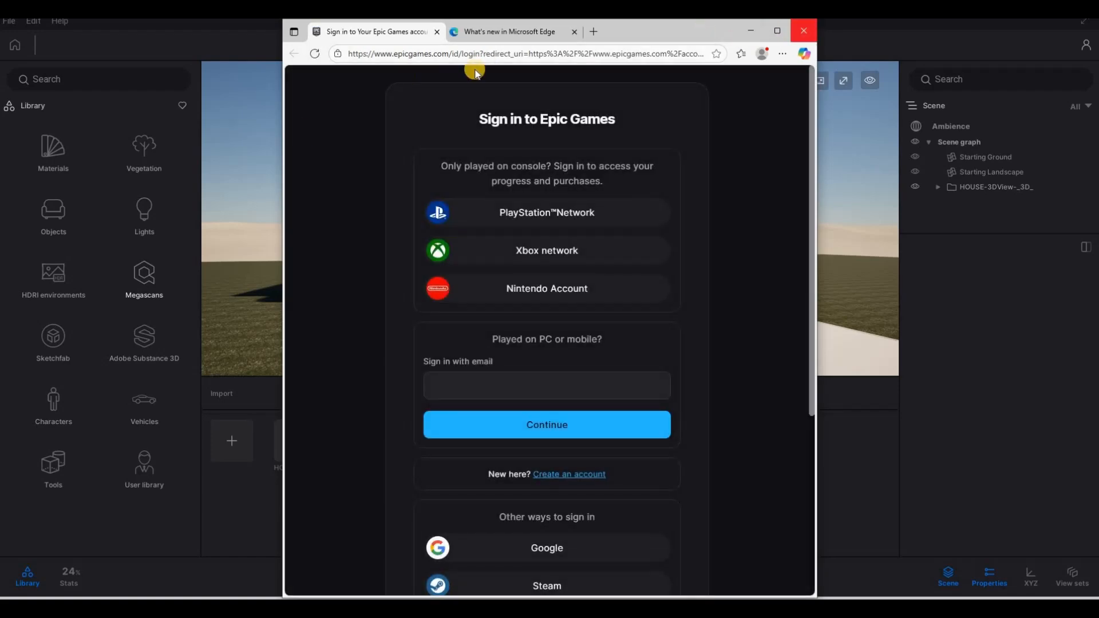
click(804, 30)
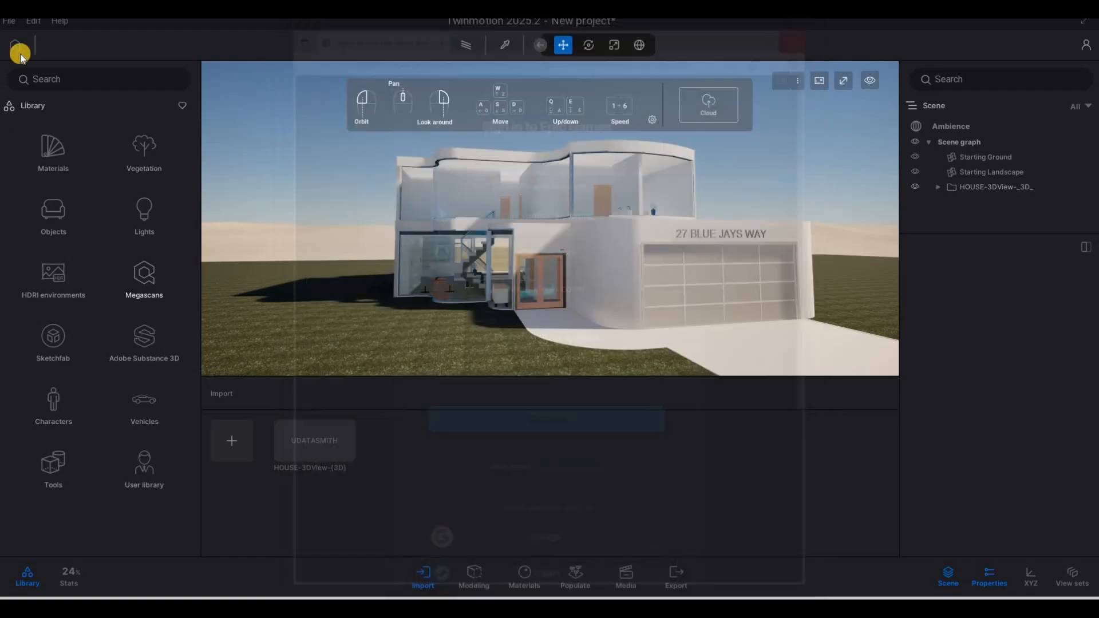
Step: Save the project as HOUSE in the house's Twinmotion File folder
click(9, 20)
click(26, 139)
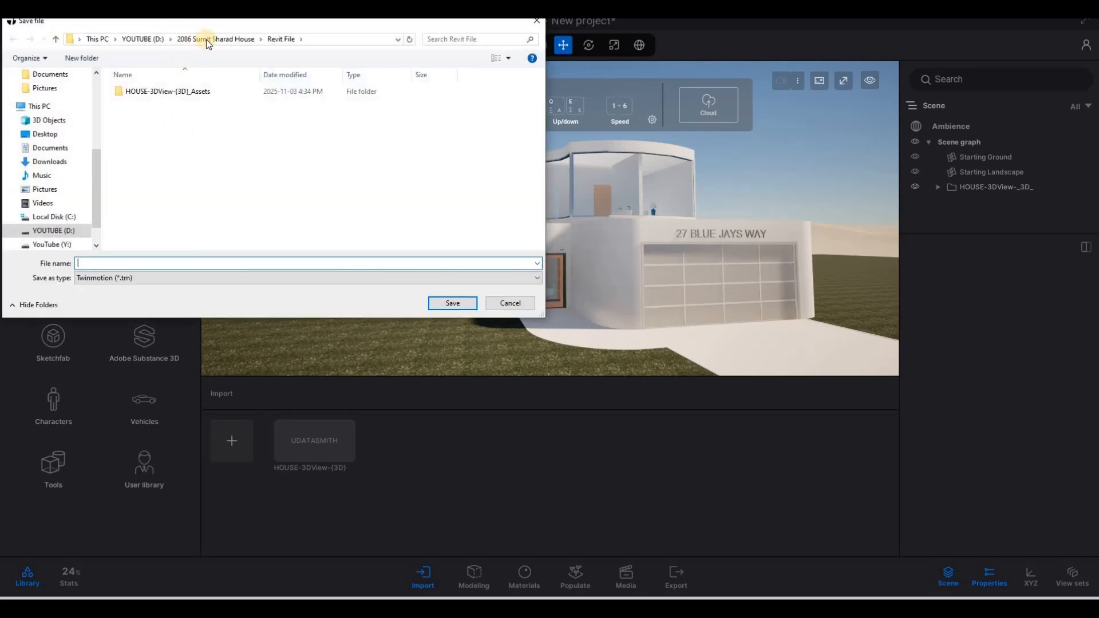
click(207, 39)
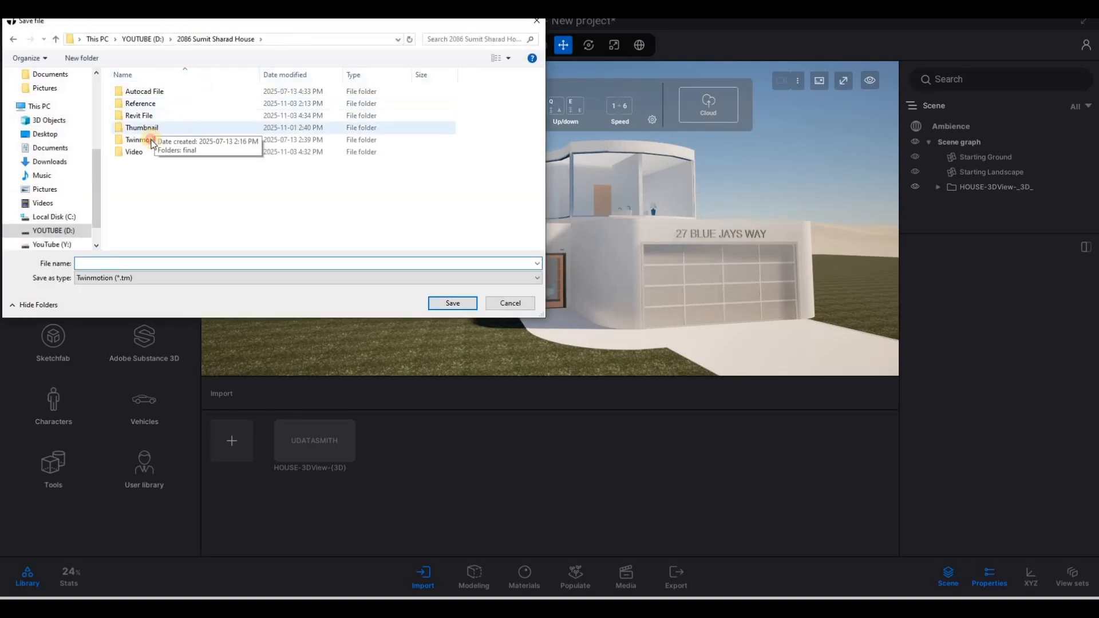
double_click(149, 139)
click(173, 261)
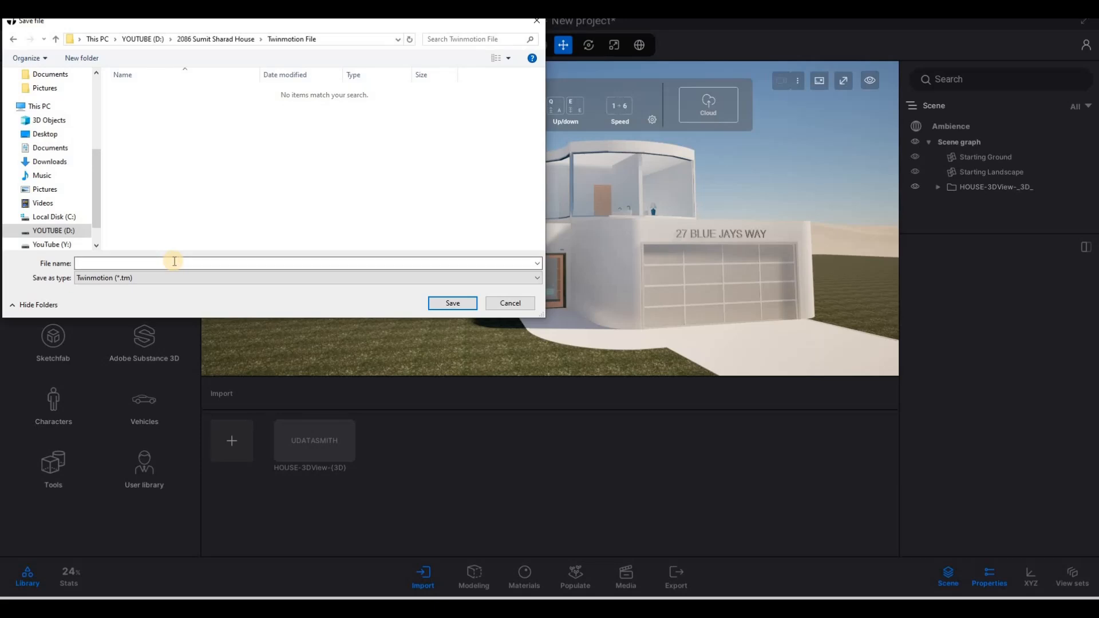
text(HOUSE)
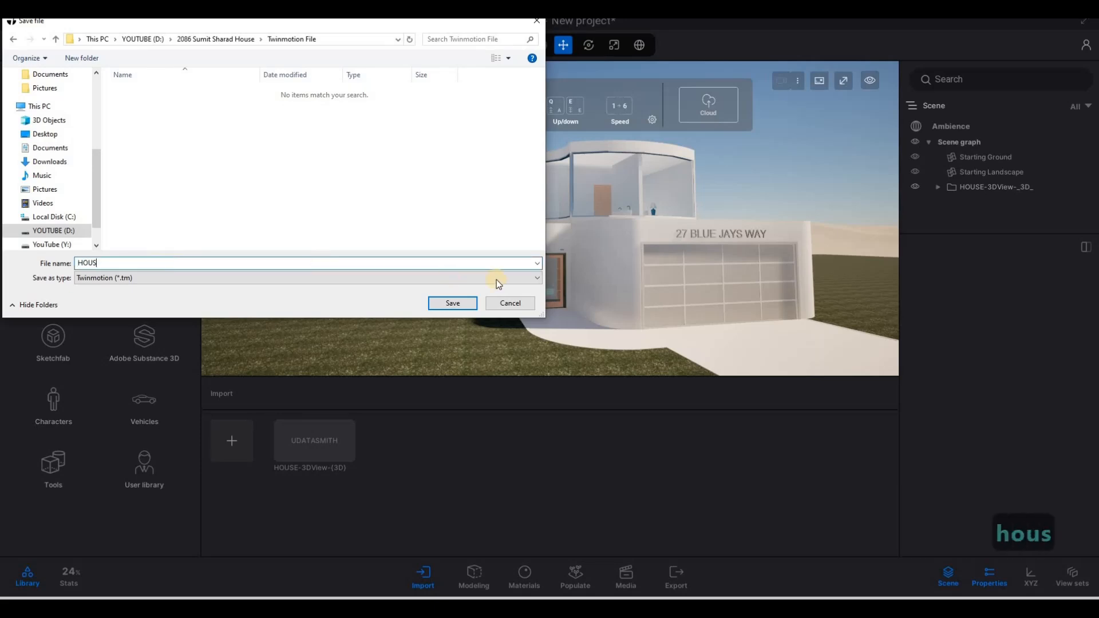
click(452, 303)
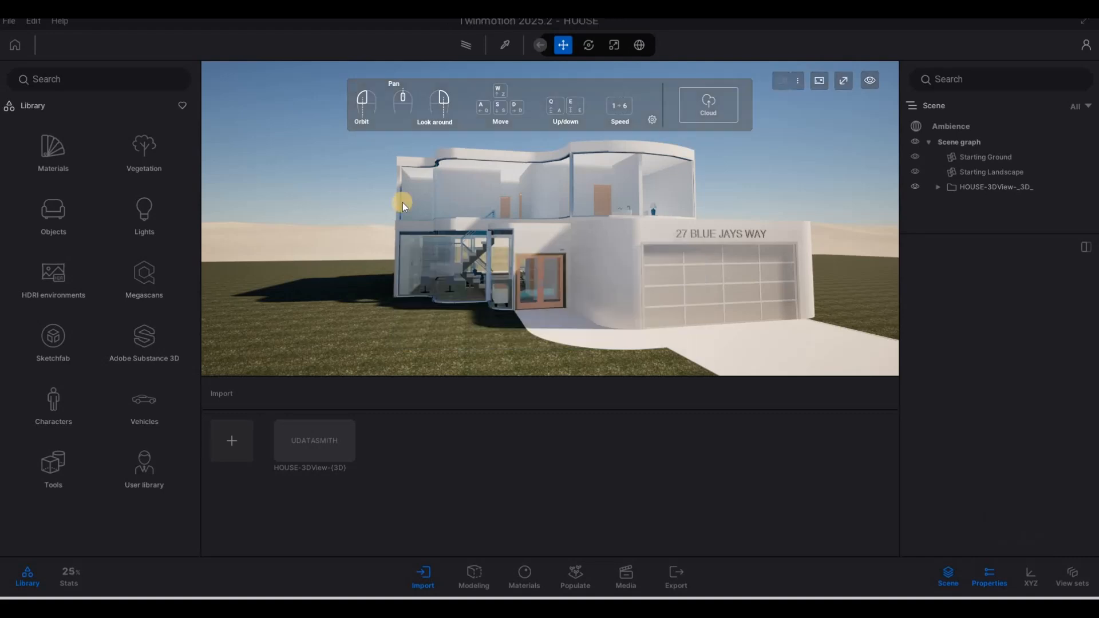
Step: Drag Clear glass from Library > Materials > Glass onto the upper-floor window panes
key(F1)
drag(459, 243, 520, 249)
scroll(572, 220, up, 3)
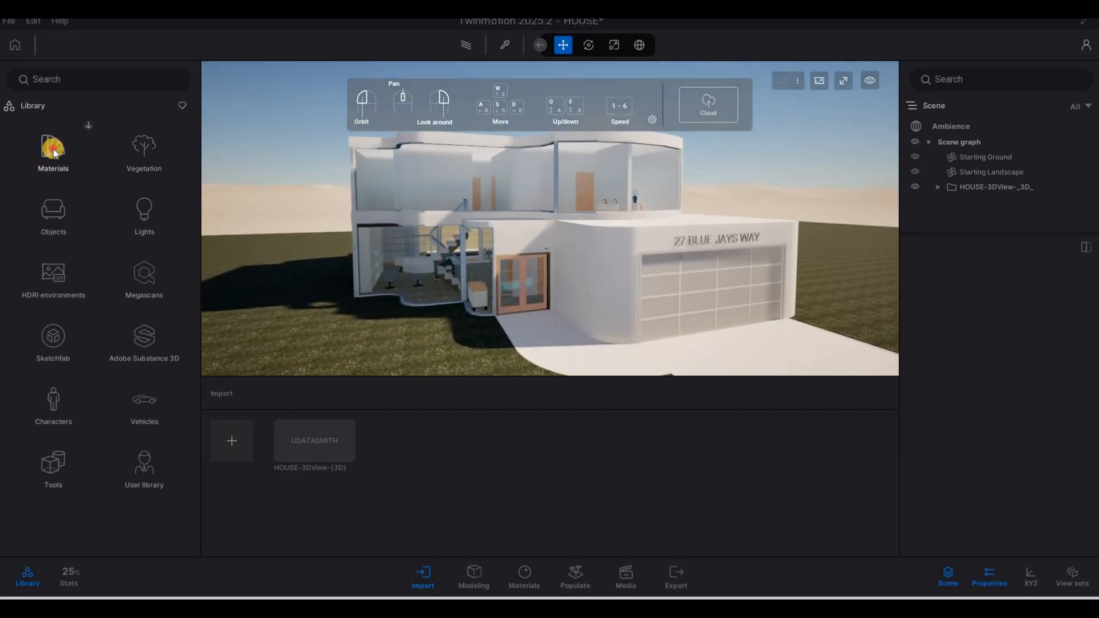
click(77, 149)
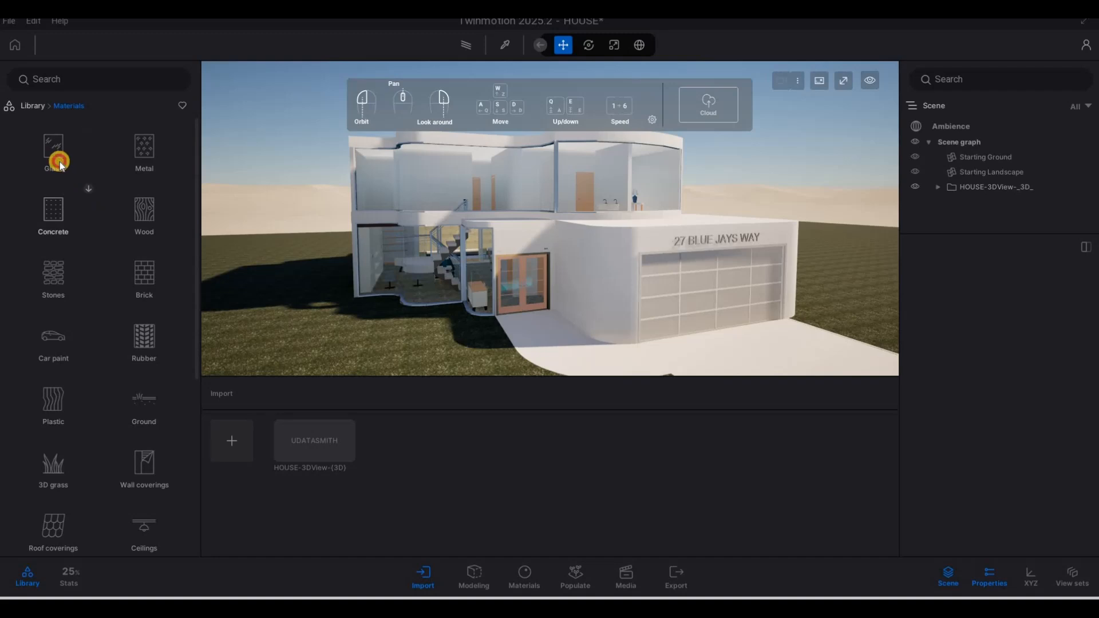
click(60, 165)
mouse_move(91, 130)
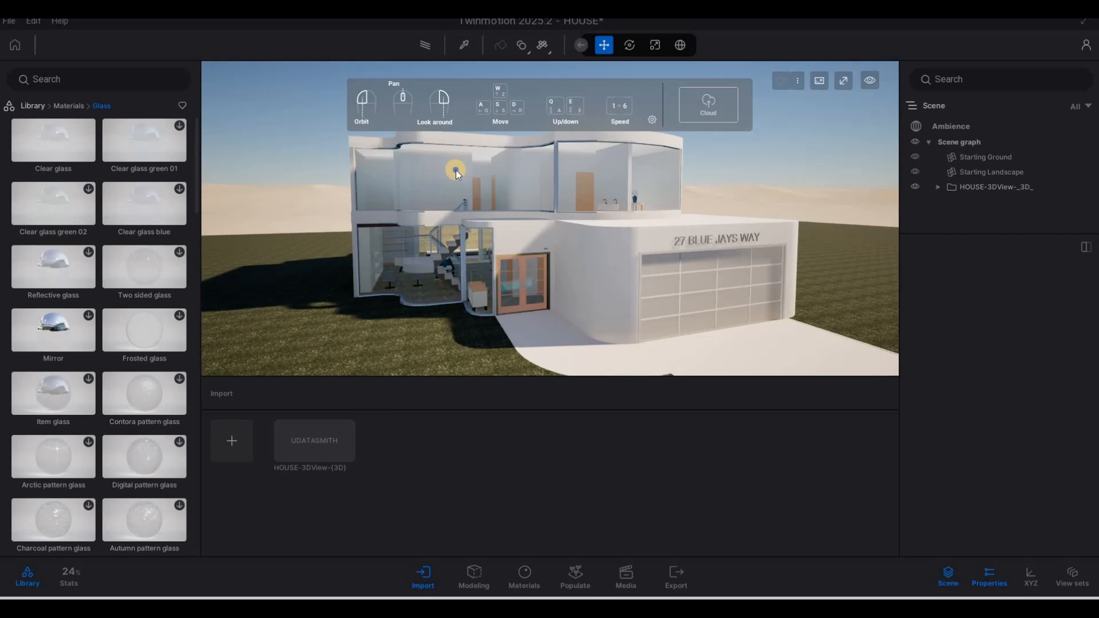
key(a)
key(w)
key(a)
key(w)
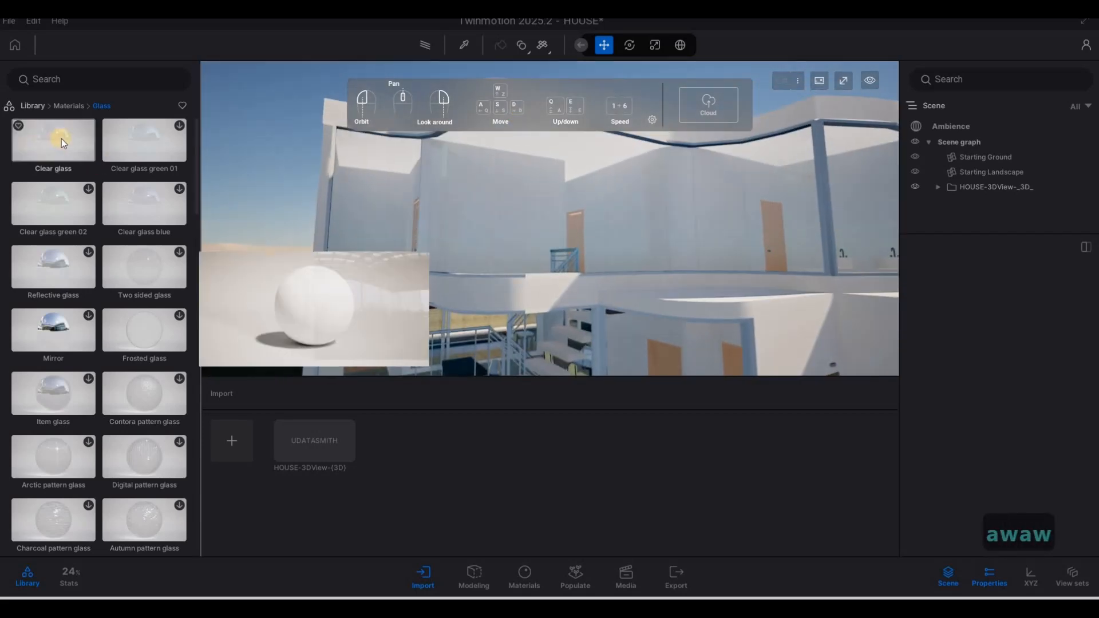
drag(61, 138, 390, 189)
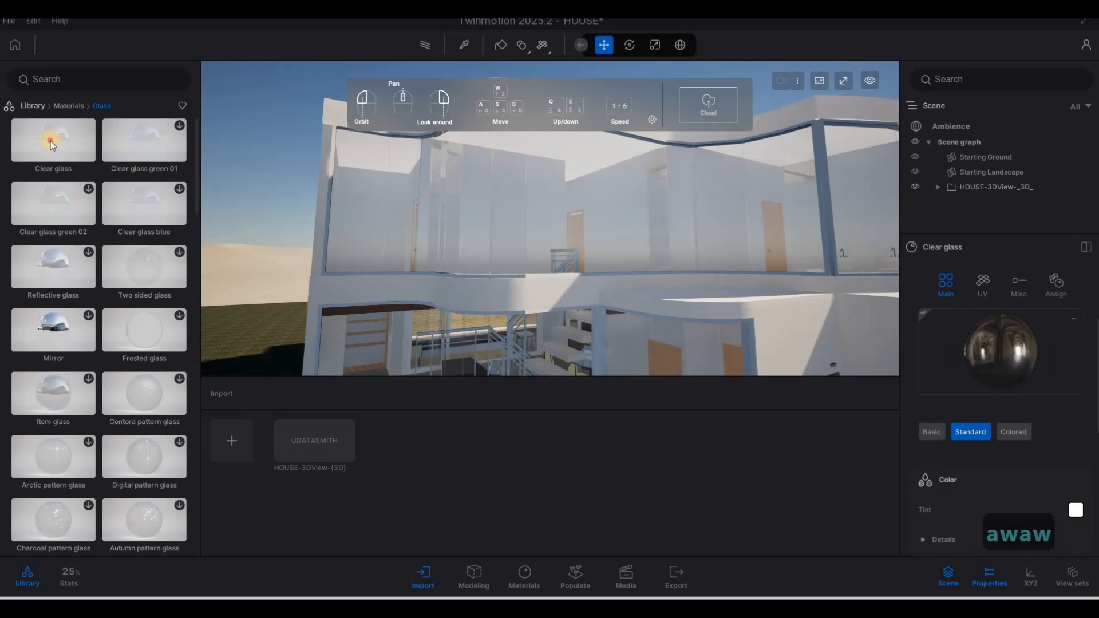
Step: Apply Clear glass to the remaining window glass and fly into the house interior
drag(50, 141, 592, 200)
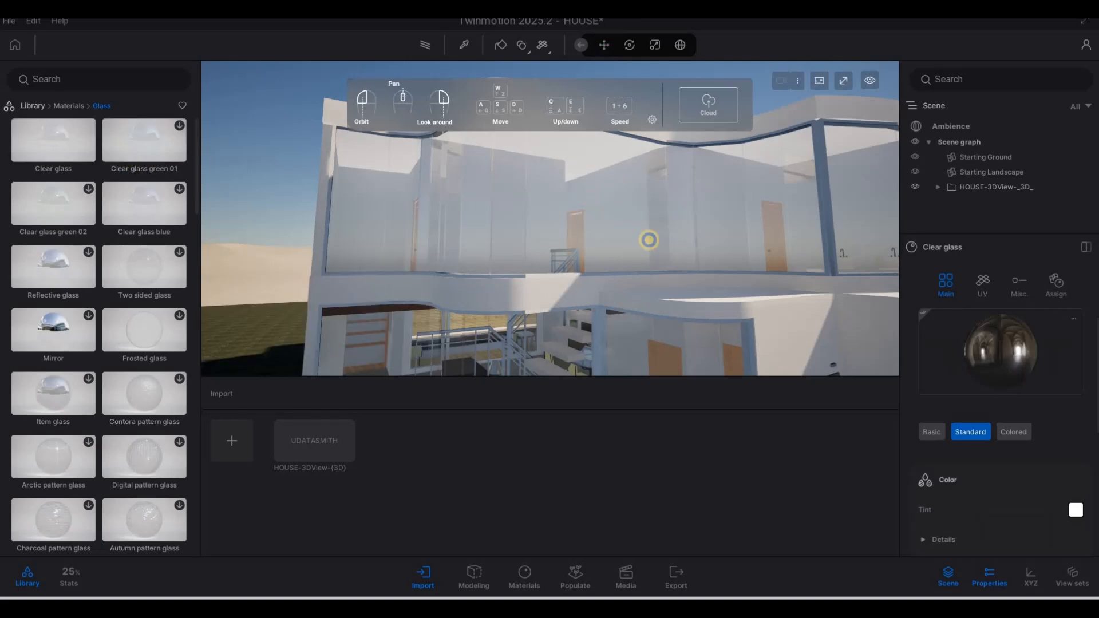
key(s)
key(a)
key(w)
key(w)
key(e)
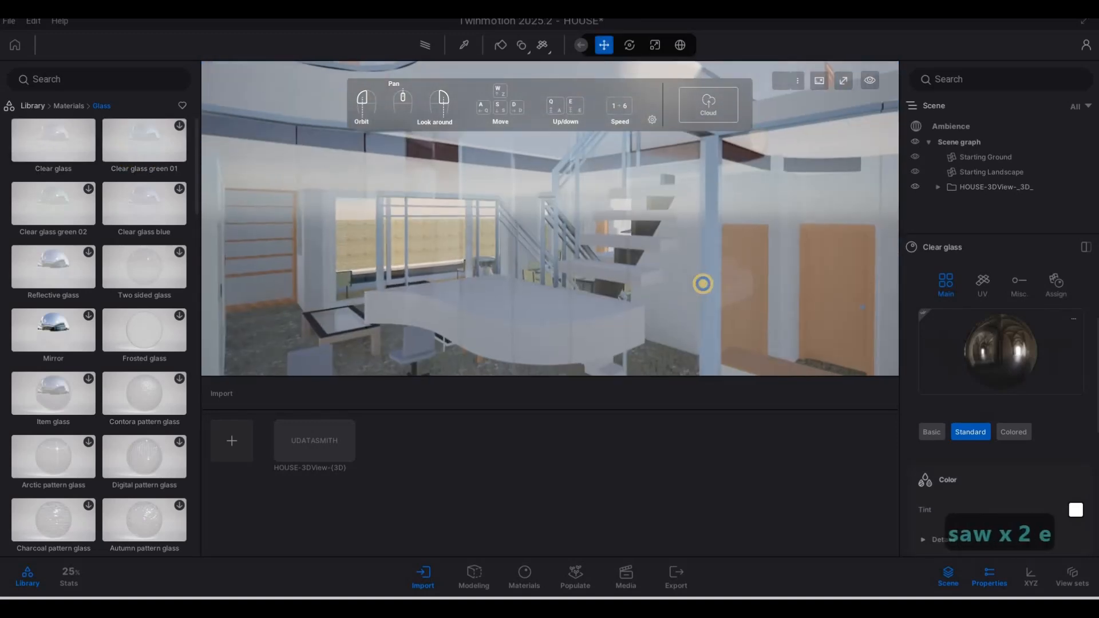
key(s)
key(a)
key(w)
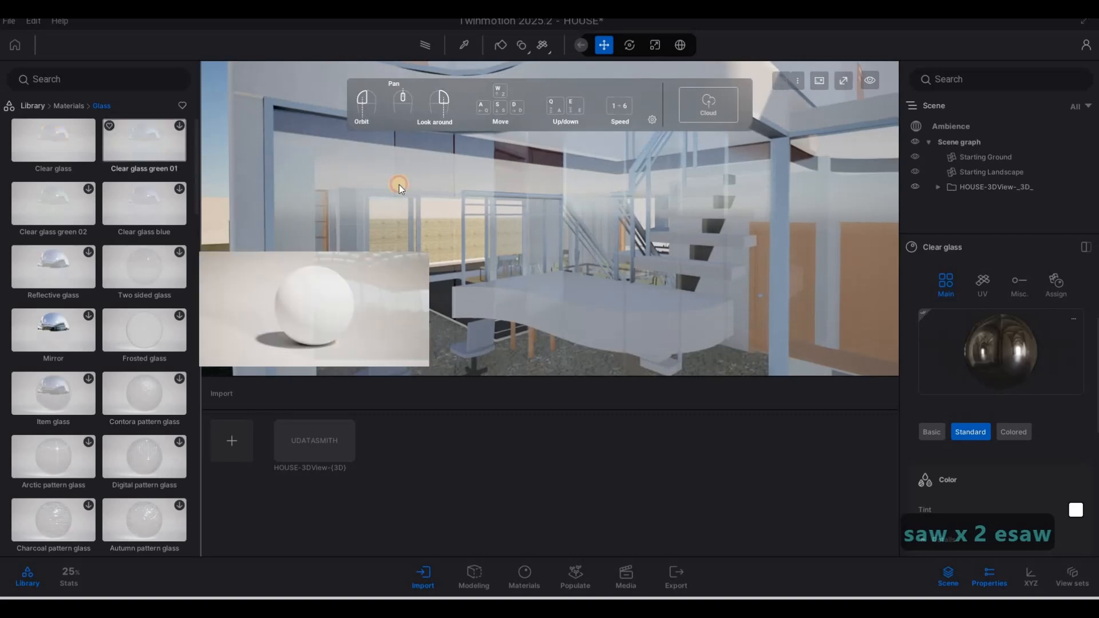
Step: Give the glass a mid-grey tint and raise its Fresnel opacity to 0.05
click(1010, 435)
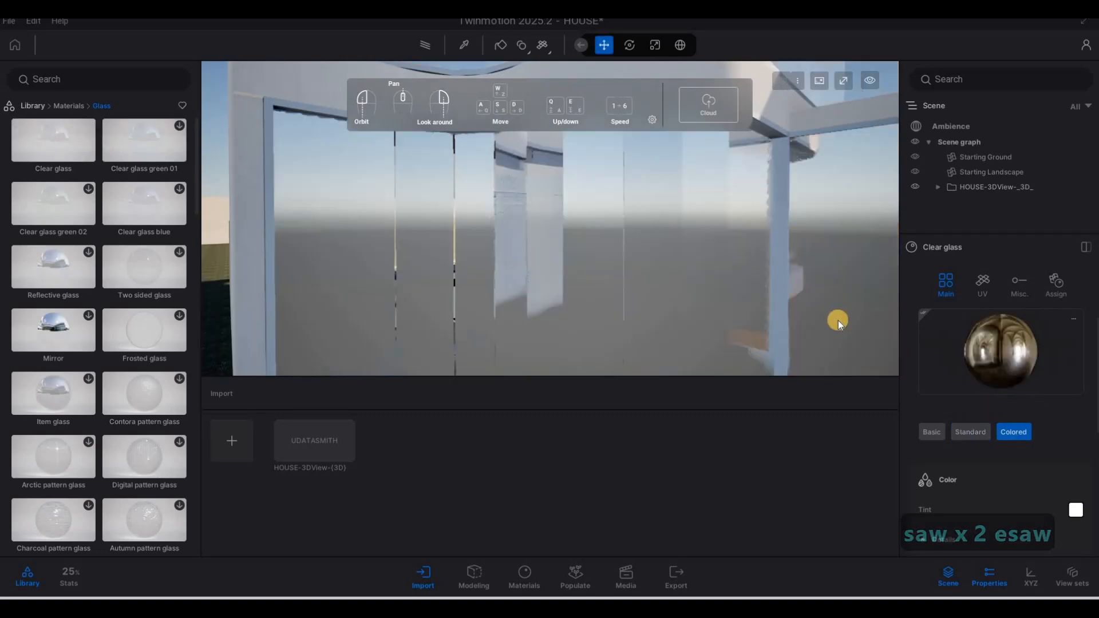
key(s)
key(d)
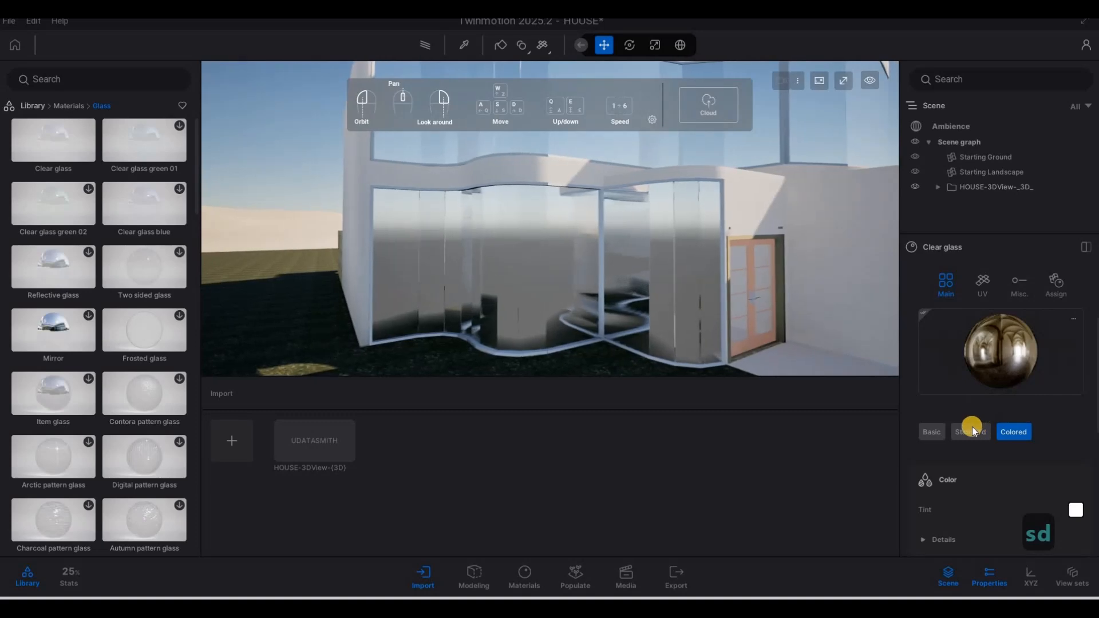
scroll(932, 395, down, 1)
click(933, 395)
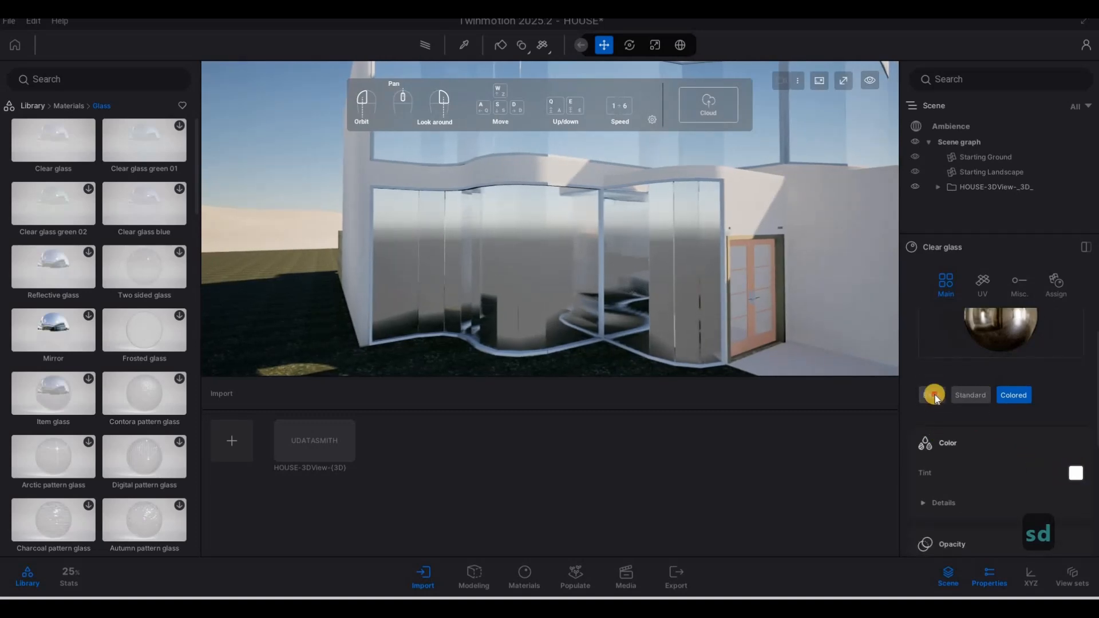
click(1074, 472)
mouse_move(536, 306)
mouse_down()
mouse_move(532, 314)
mouse_move(537, 291)
mouse_up()
click(648, 412)
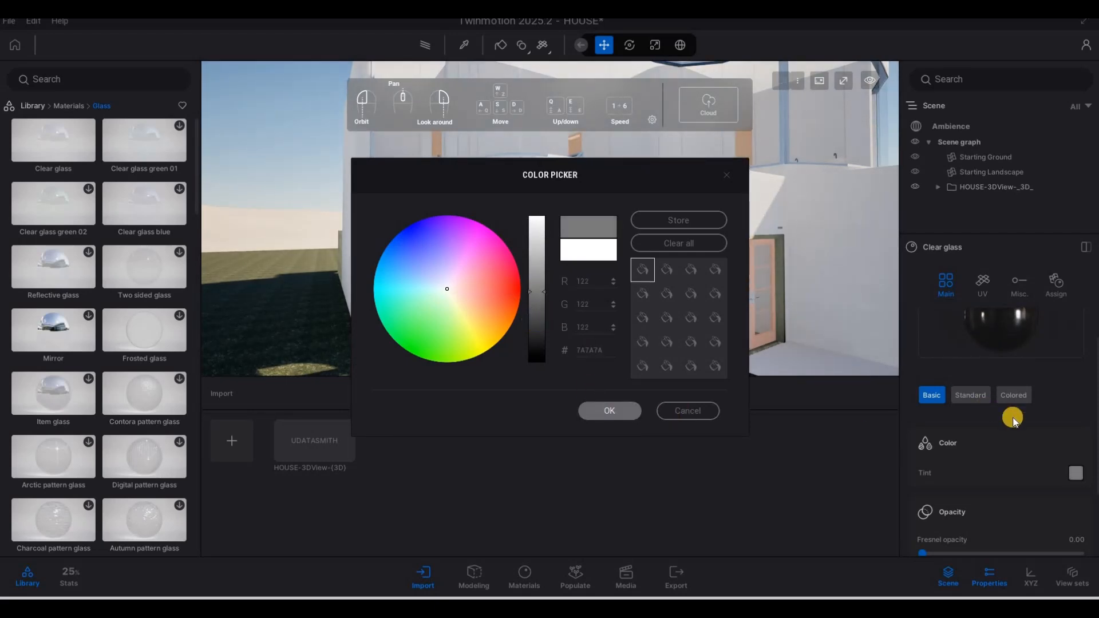
scroll(942, 478, down, 2)
scroll(926, 464, down, 3)
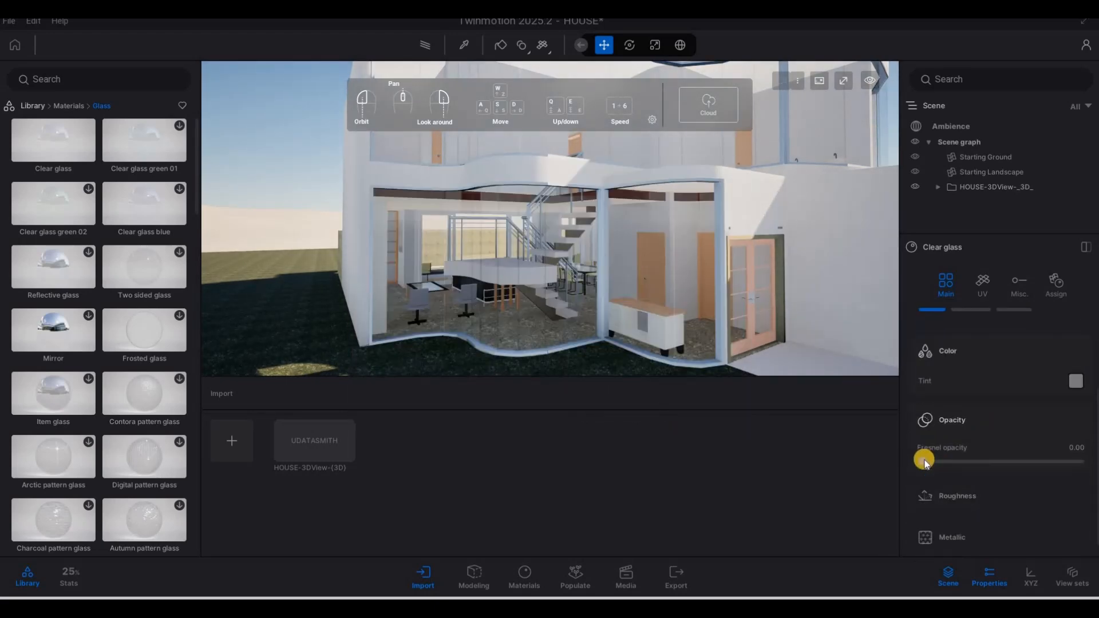
drag(929, 459, 931, 459)
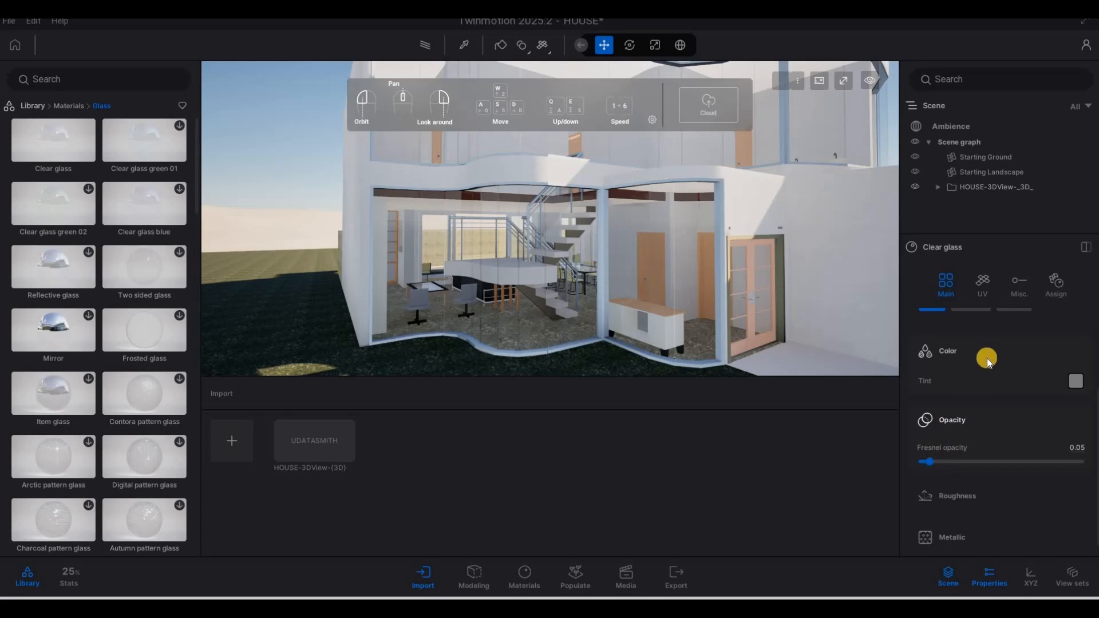
Step: Switch the glass back to Colored, darken the tint, and set Fresnel opacity to 0.12
key(d)
scroll(1013, 384, up, 4)
click(1014, 382)
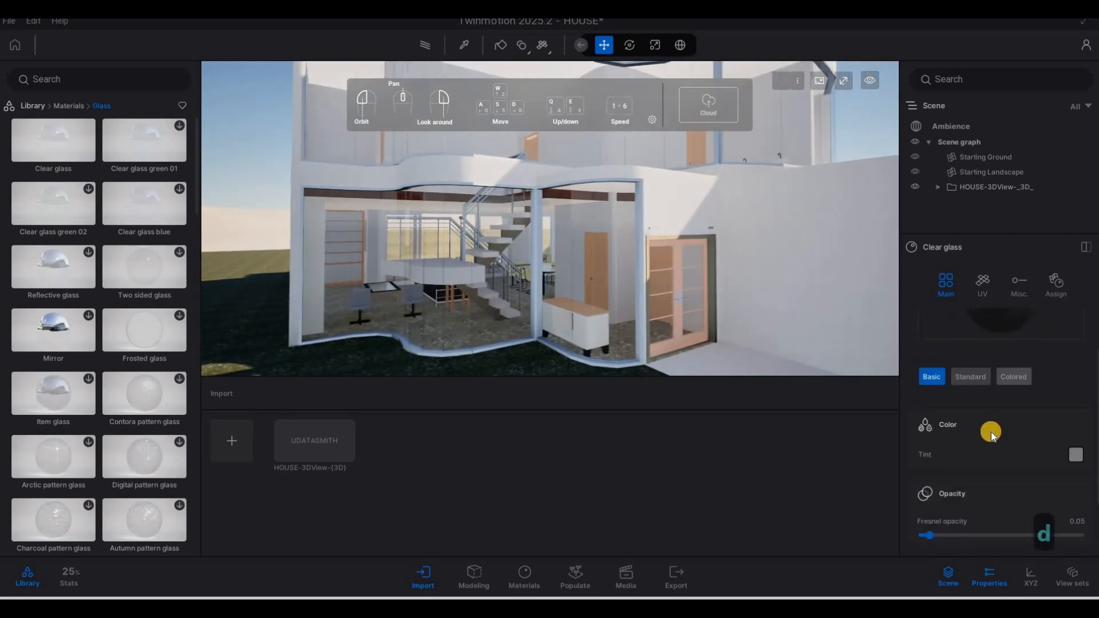
scroll(972, 467, down, 4)
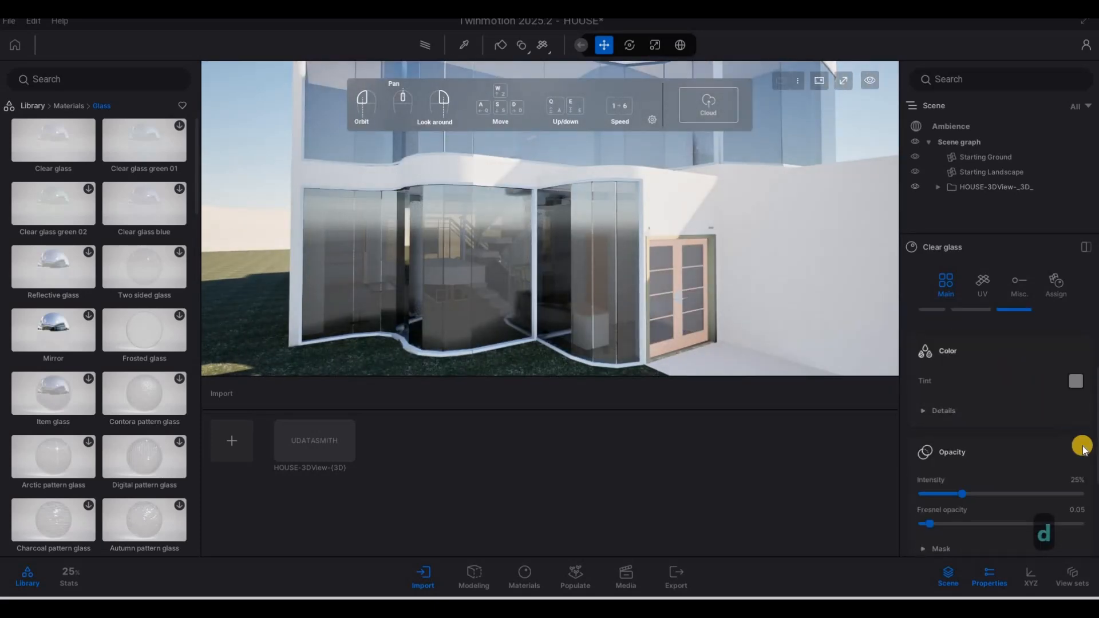
scroll(1075, 439, up, 3)
click(536, 306)
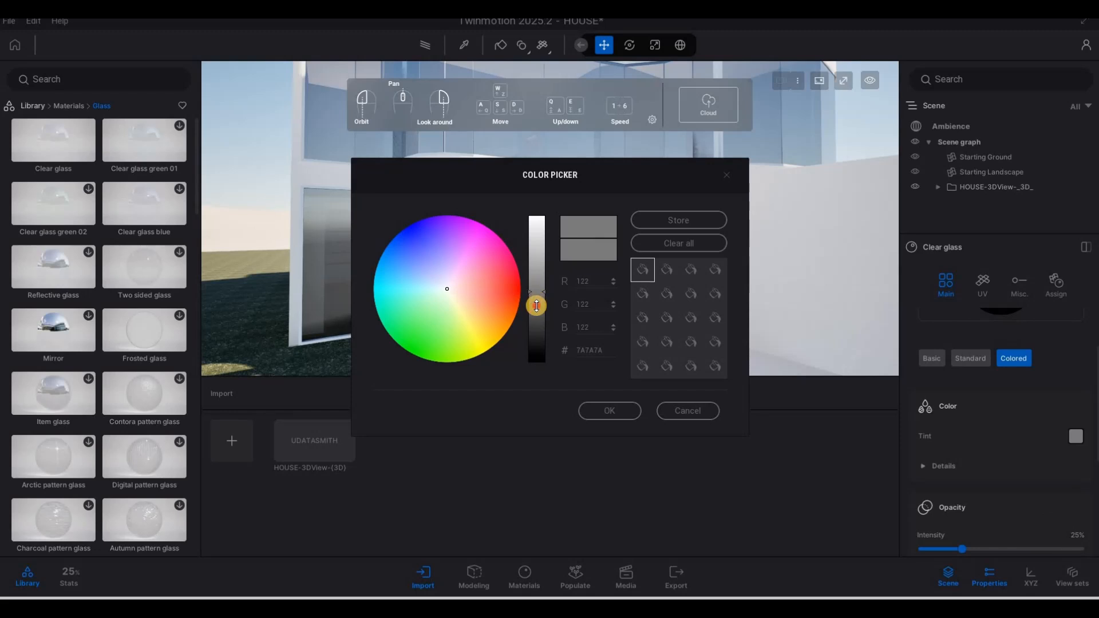
click(604, 408)
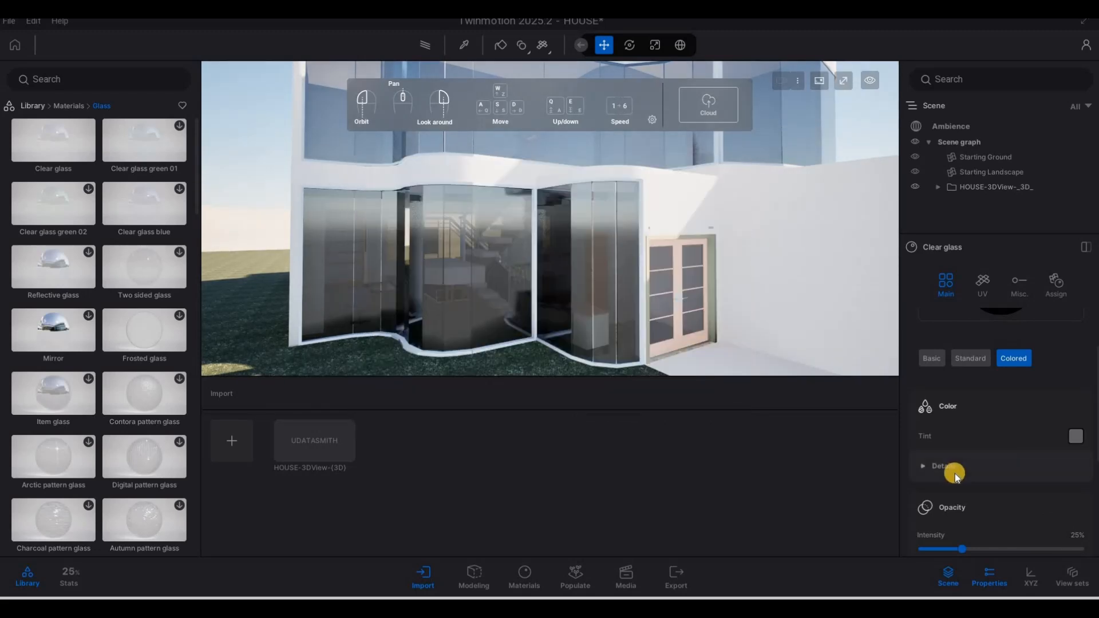
scroll(952, 468, down, 4)
click(957, 475)
drag(929, 507, 930, 474)
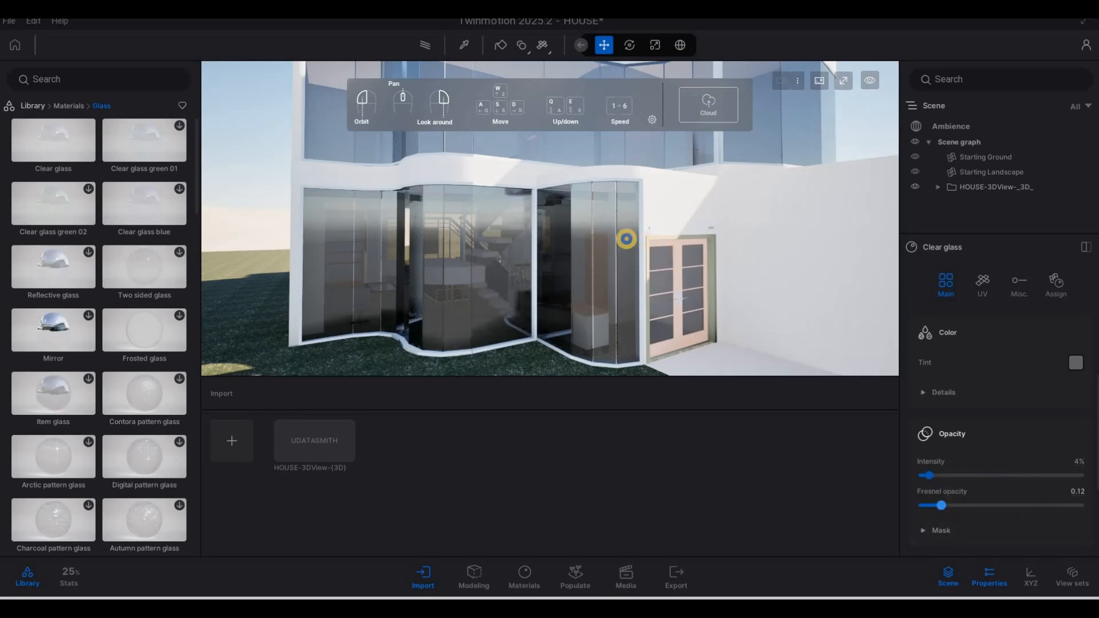
right_drag(567, 195, 489, 187)
key(d)
key(s)
key(d)
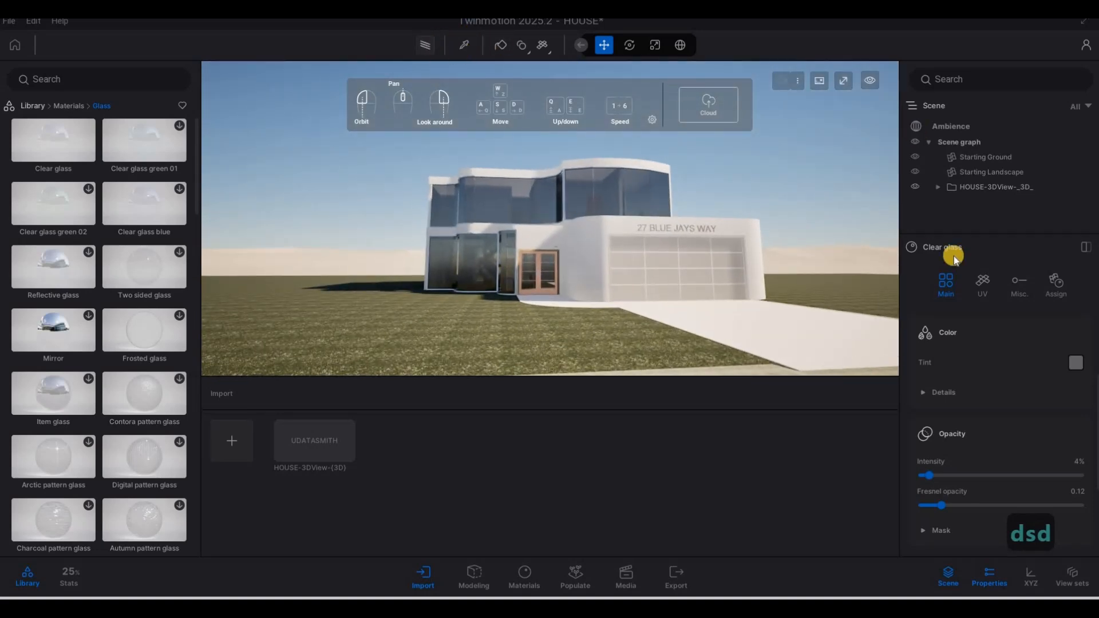
Step: Turn on Parallelism under the Ambience camera's Lens Details, then bring up the sky settings
click(953, 127)
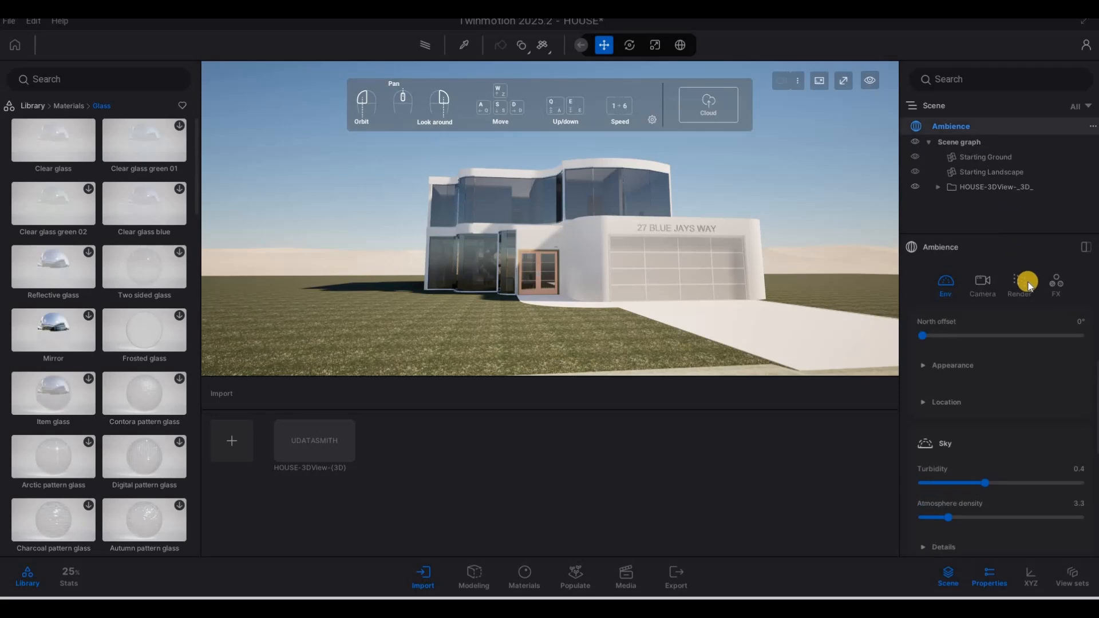
click(987, 282)
scroll(980, 430, down, 2)
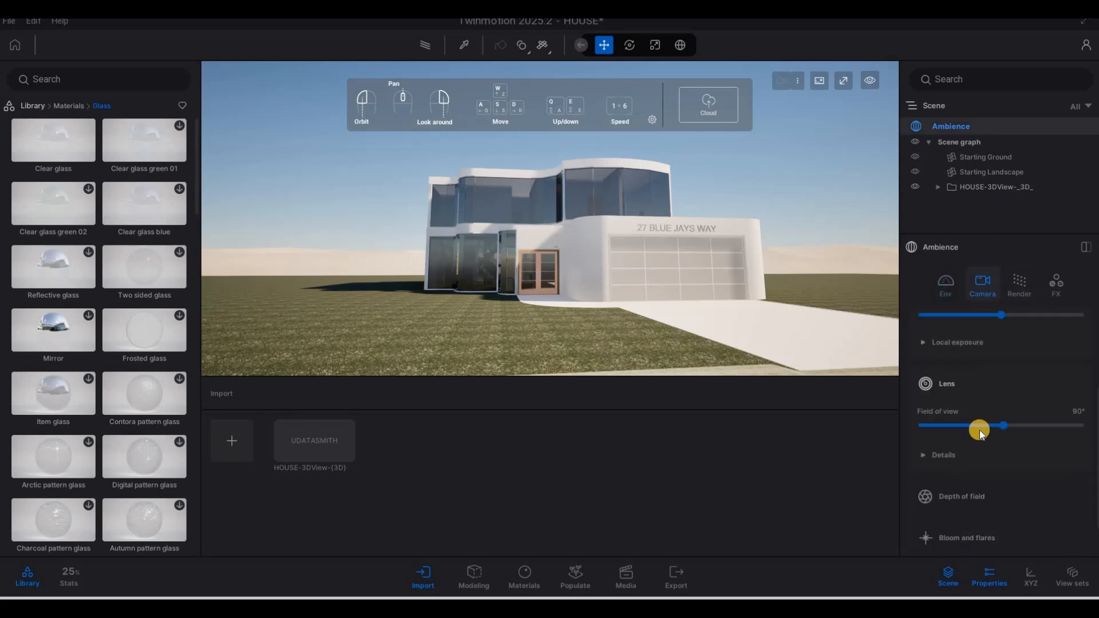
scroll(967, 452, down, 1)
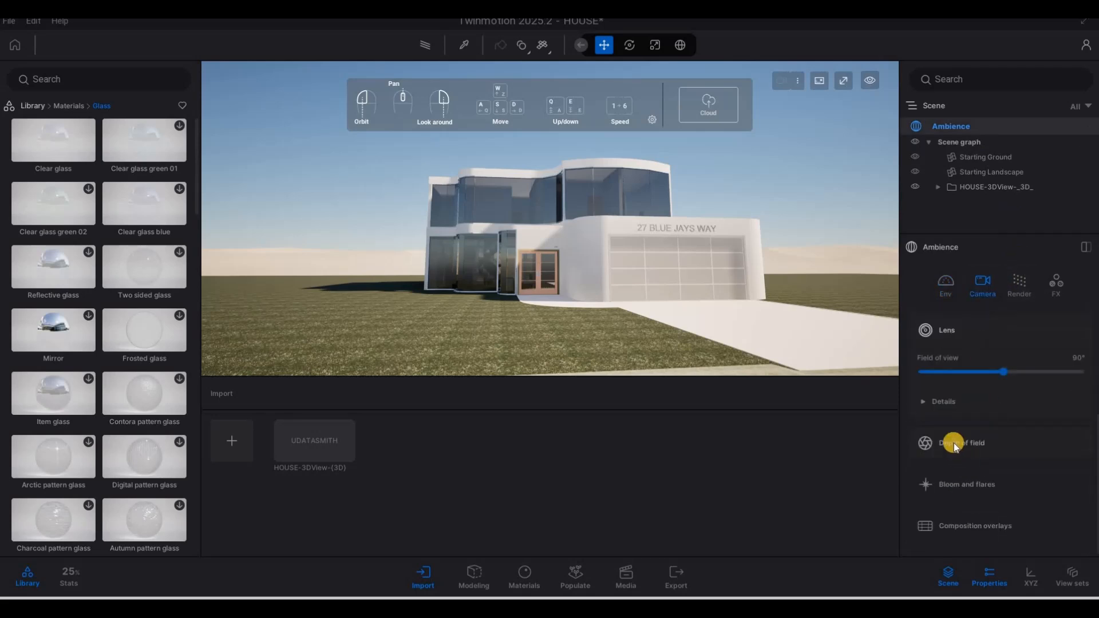
click(921, 410)
scroll(939, 469, down, 3)
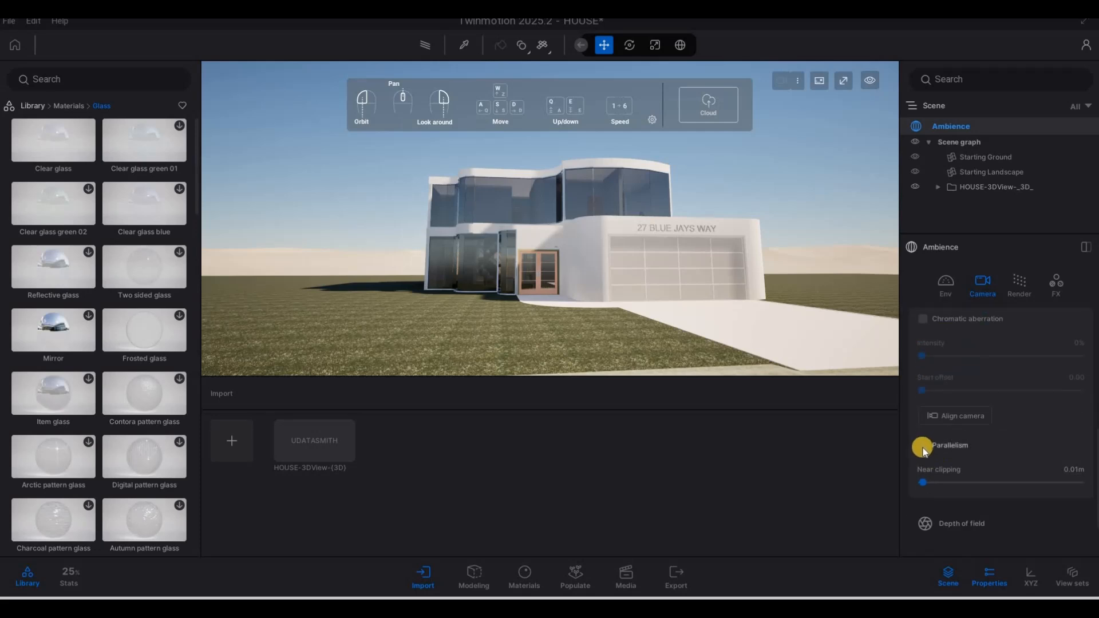
click(923, 447)
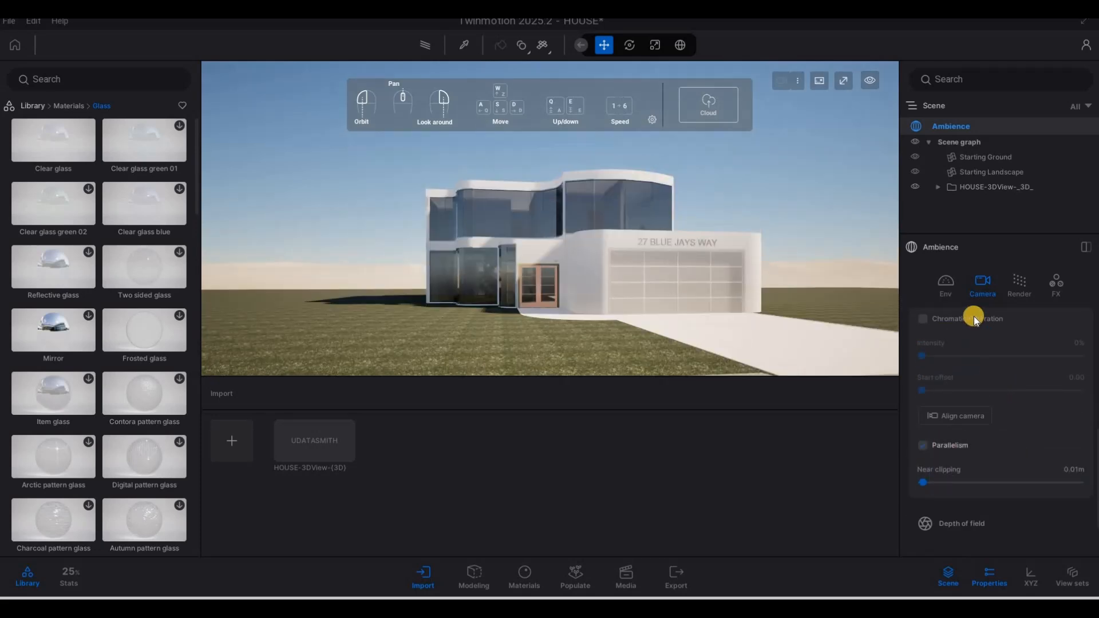
click(960, 297)
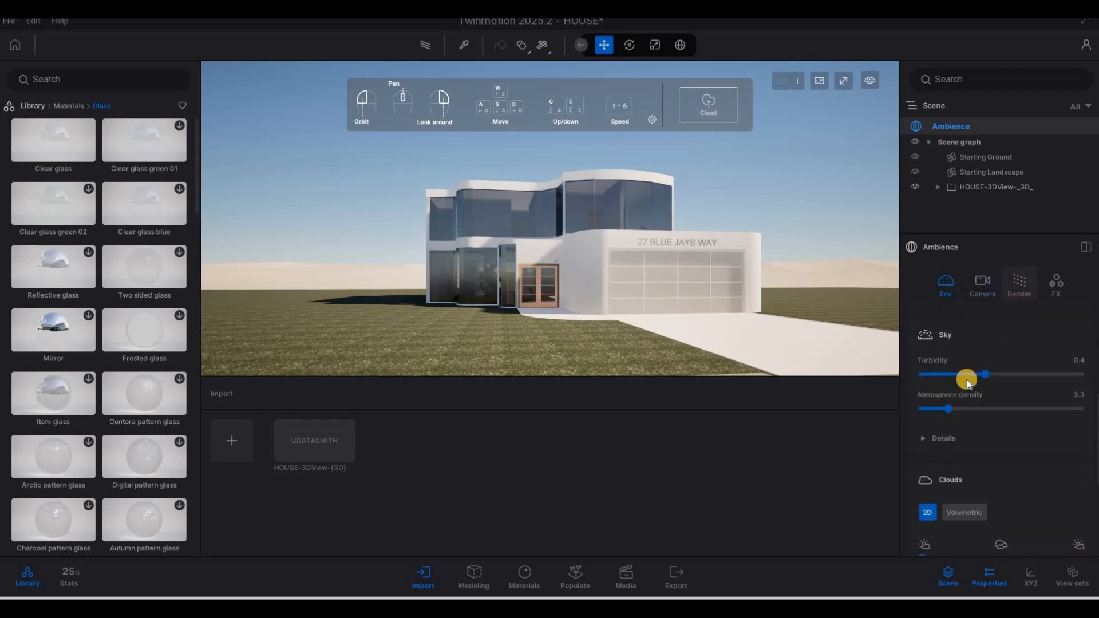
scroll(968, 395, down, 10)
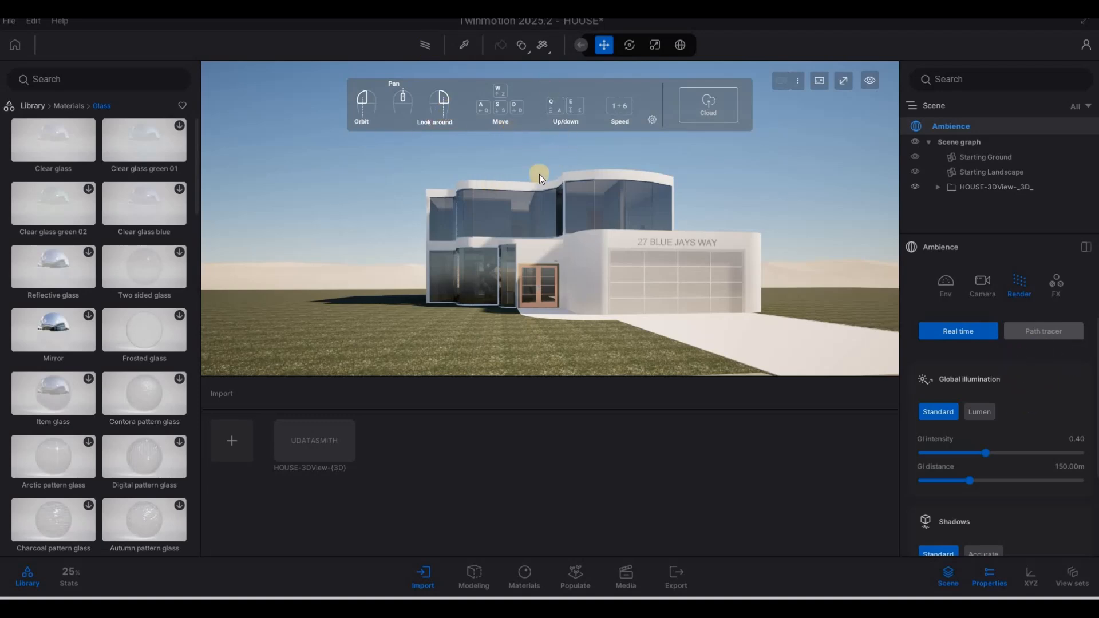
click(430, 48)
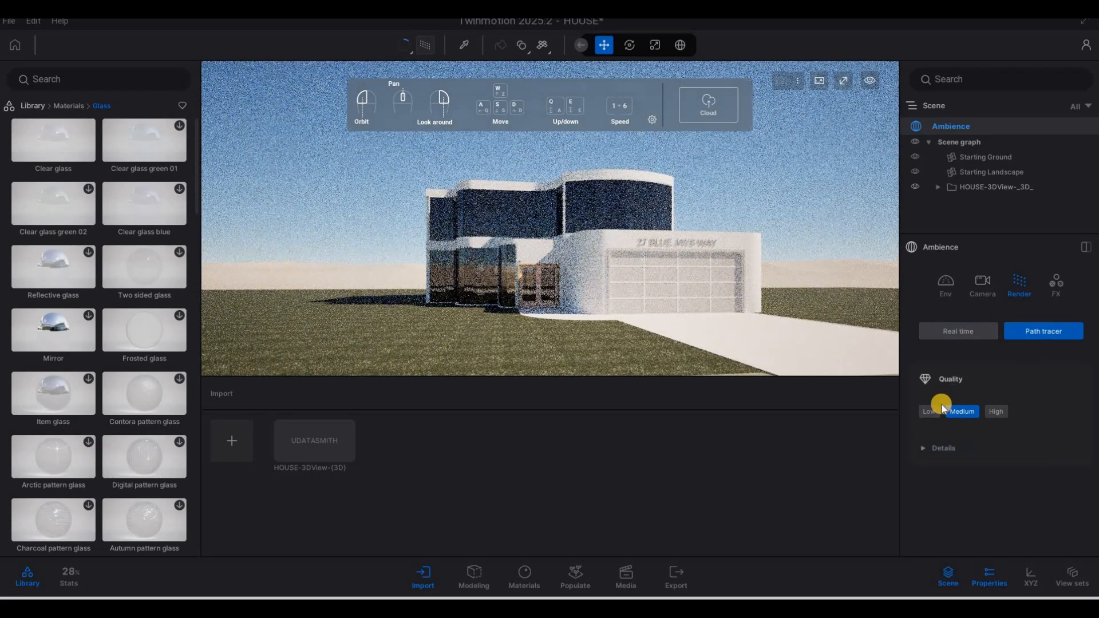
click(967, 335)
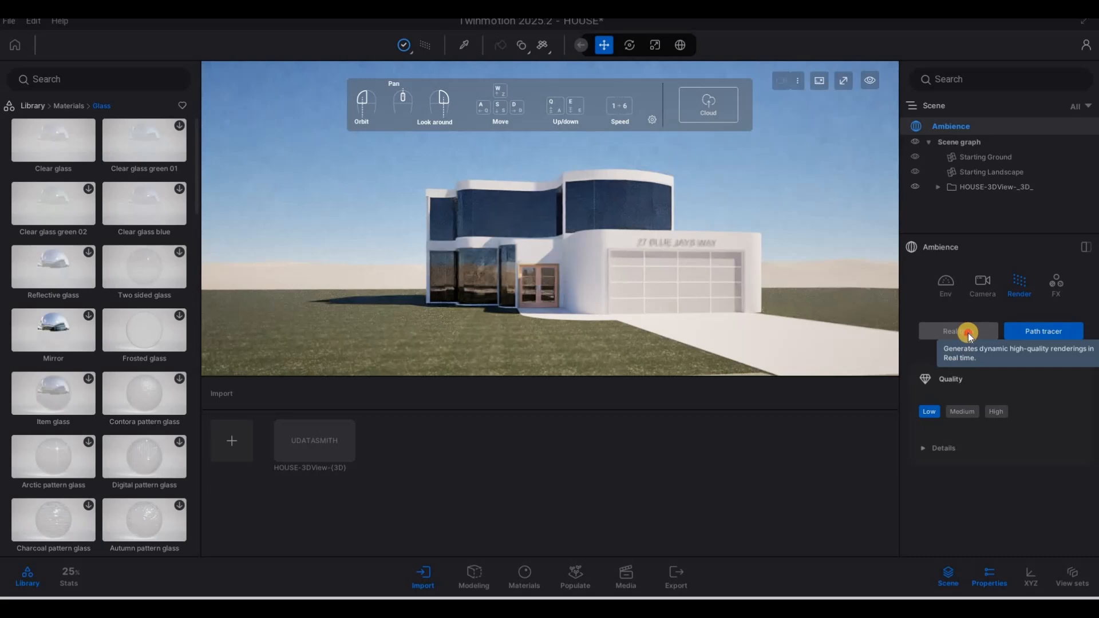
click(968, 332)
key(w)
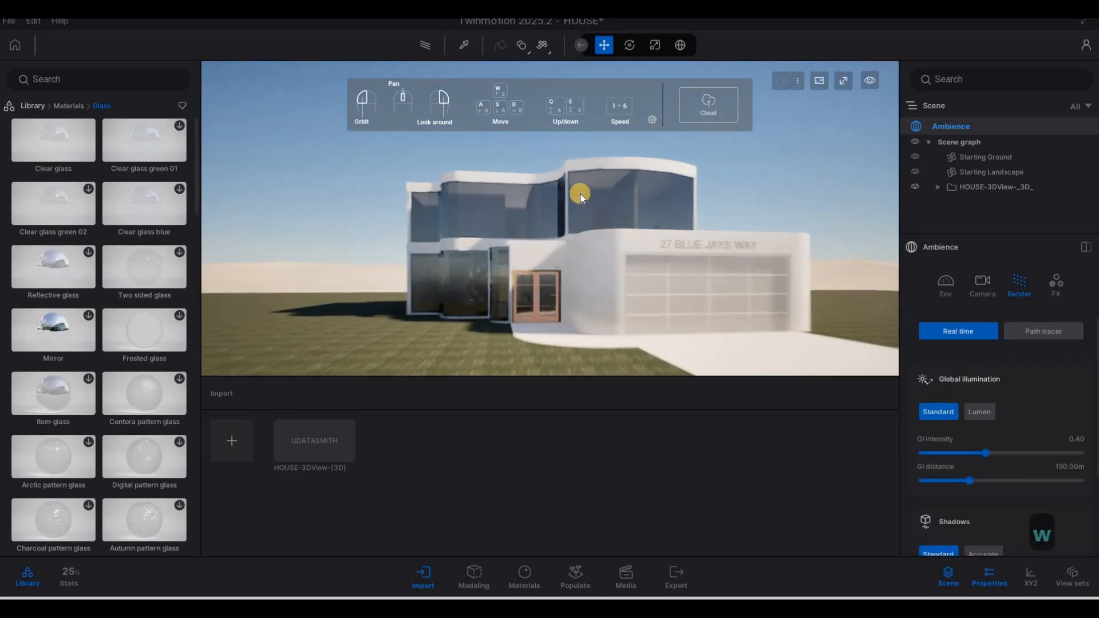
key(a)
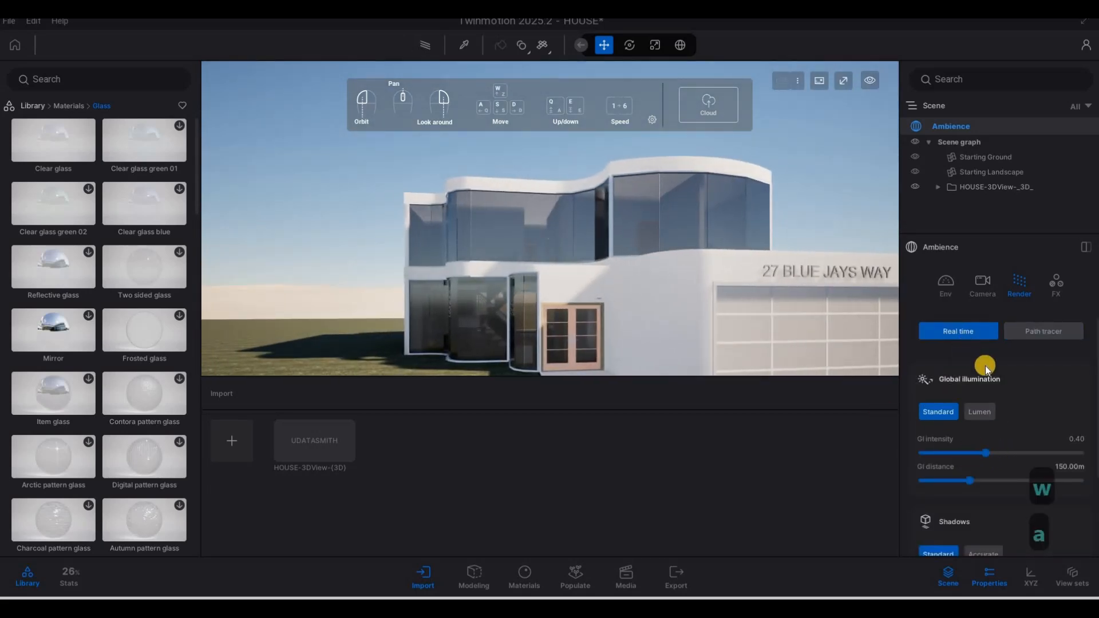
click(974, 413)
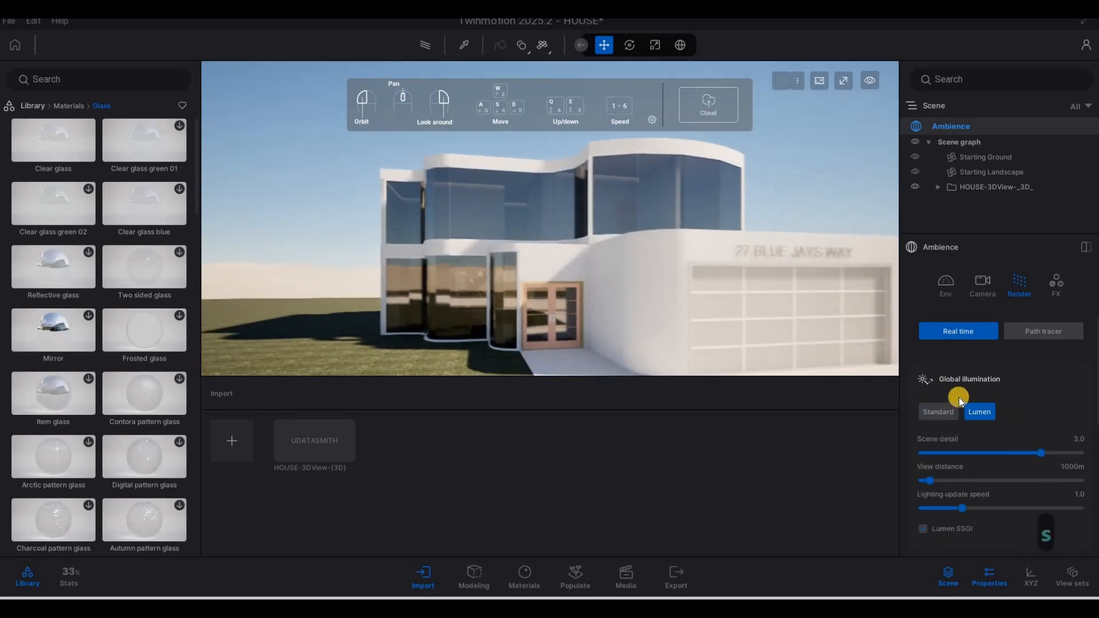
scroll(1003, 441, down, 5)
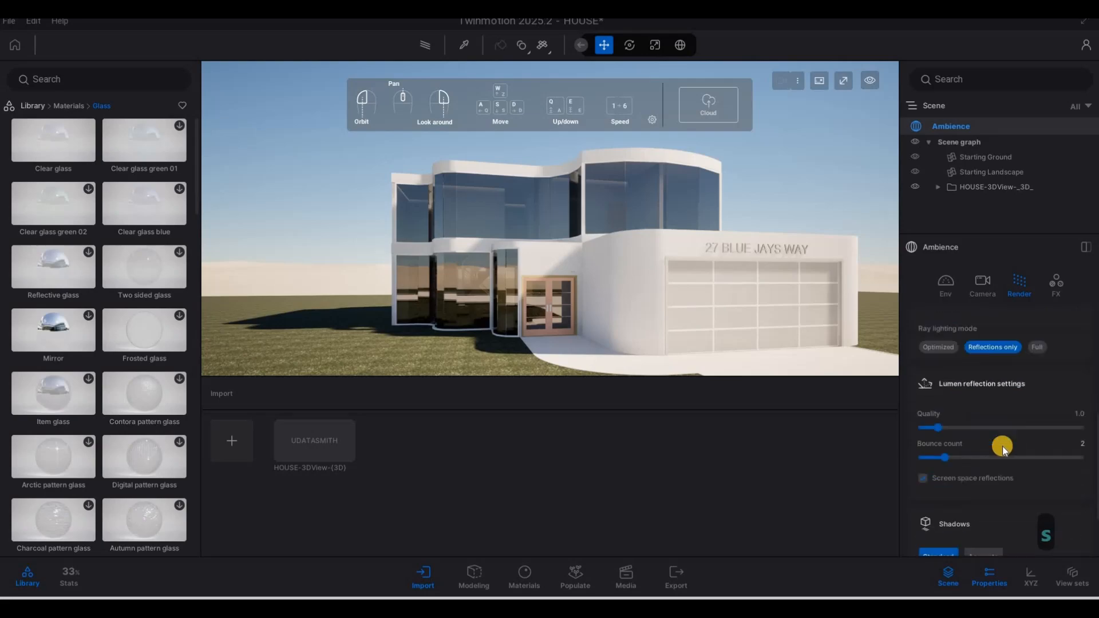
scroll(1001, 445, down, 2)
scroll(1001, 452, up, 6)
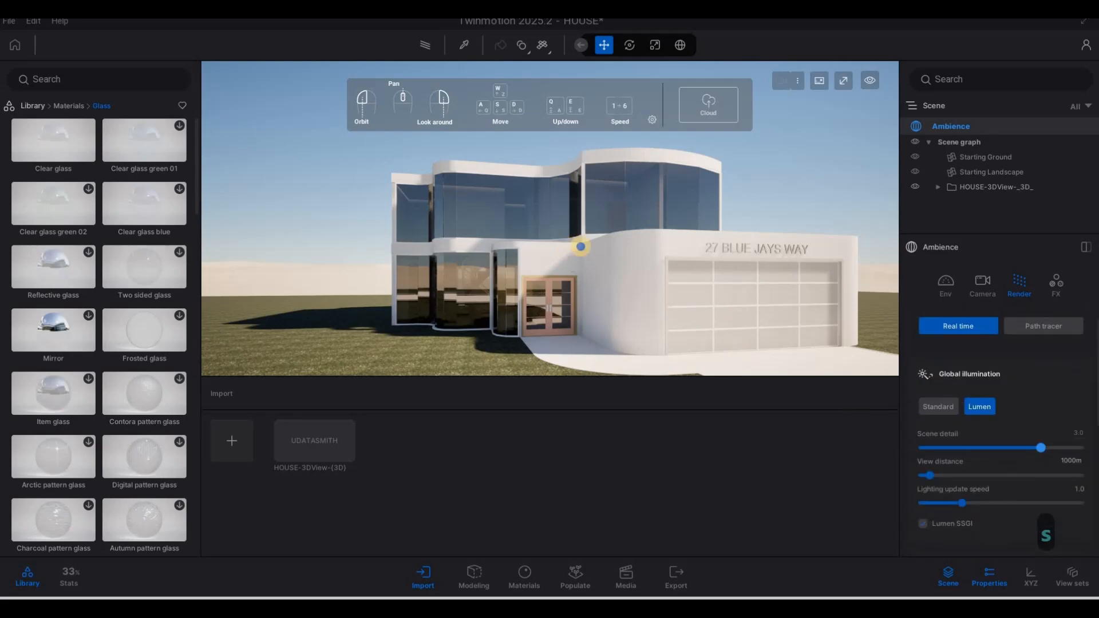
key(w)
key(a)
key(w)
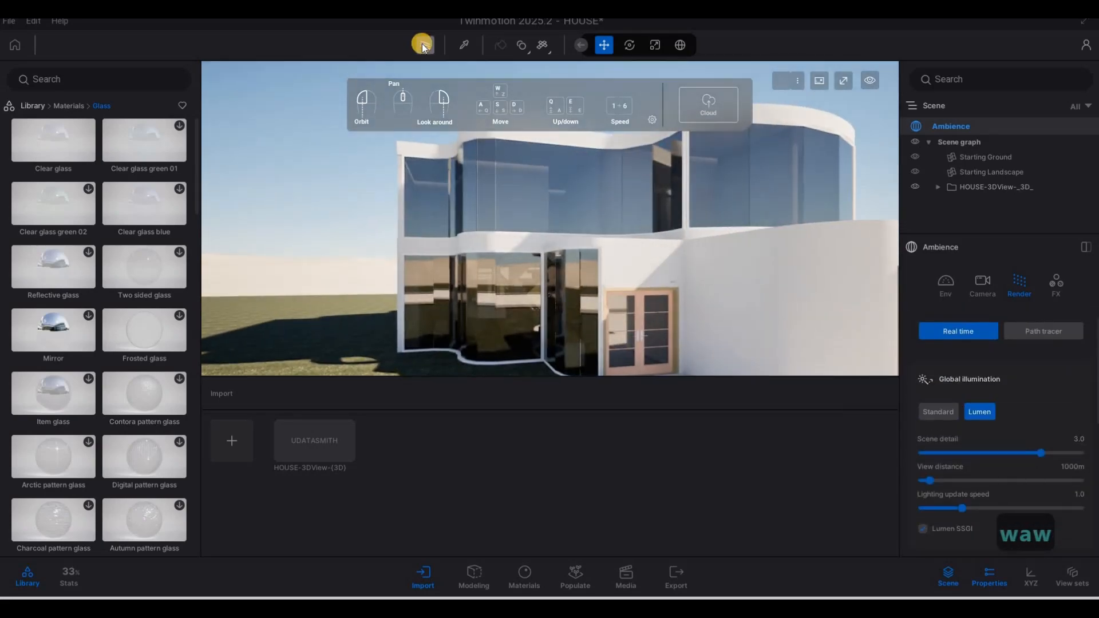
click(421, 44)
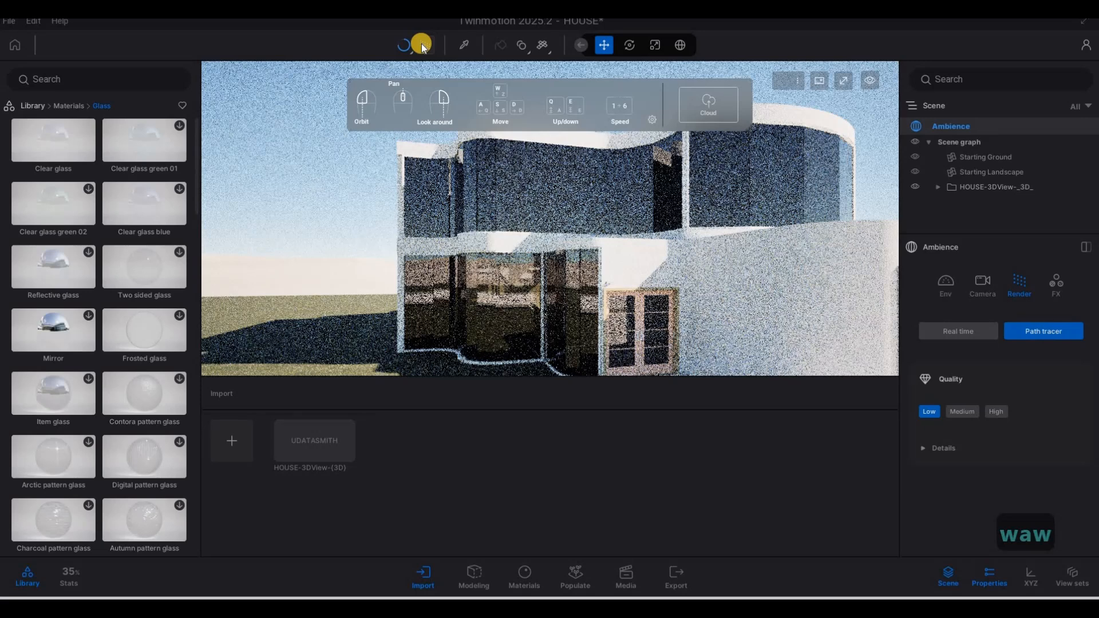
click(422, 44)
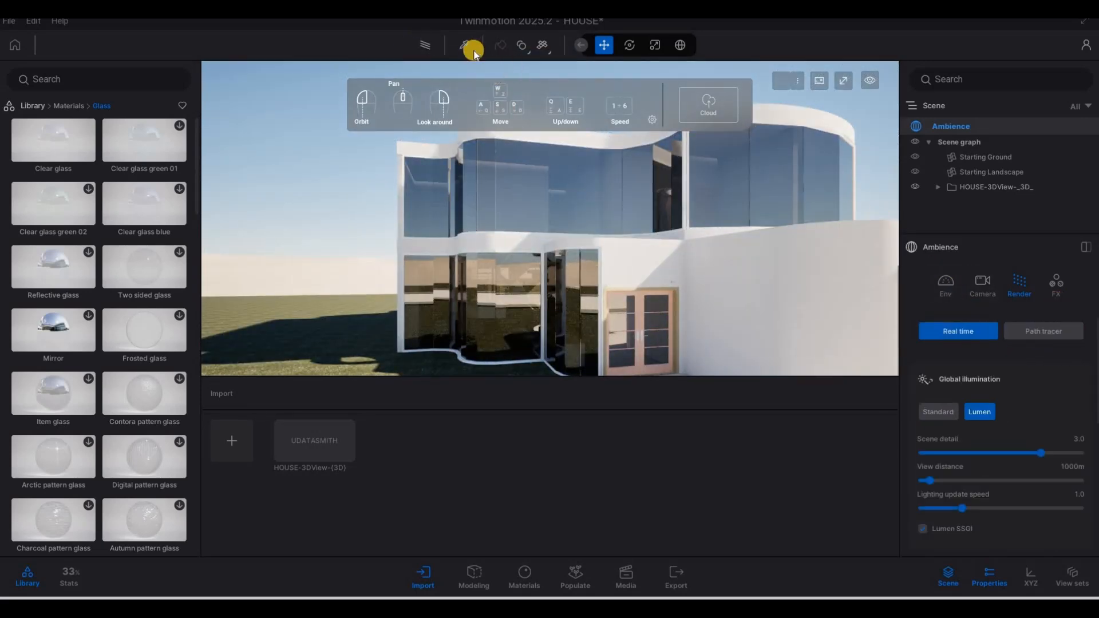
Step: Pick the window glass with the eyedropper, nudge its Fresnel opacity, and preview it path-traced
click(464, 46)
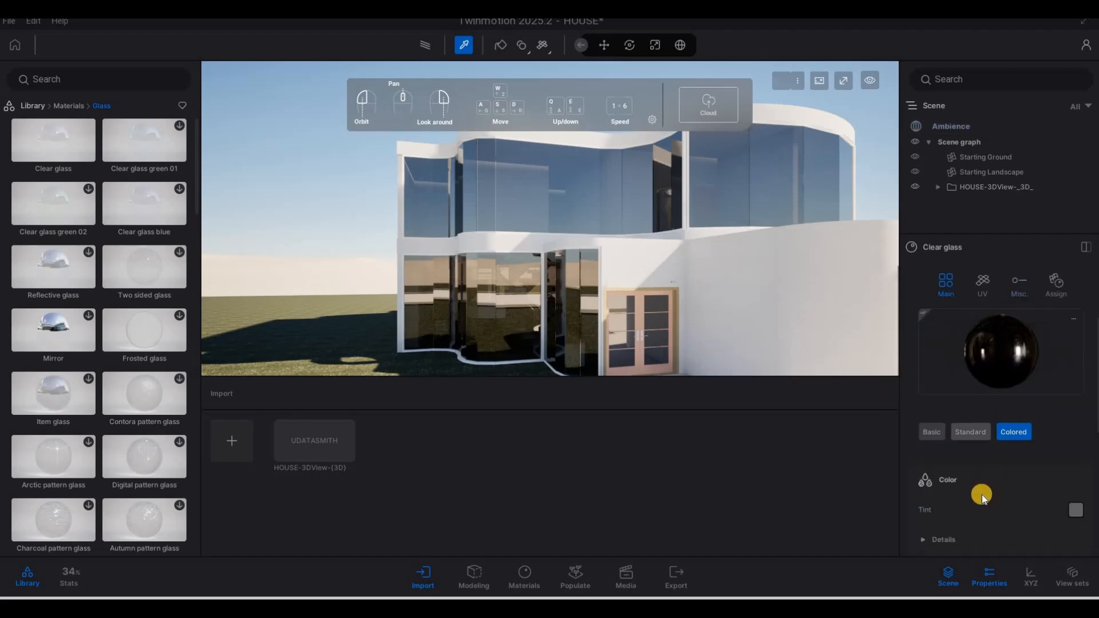
scroll(981, 494, down, 5)
drag(943, 503, 940, 502)
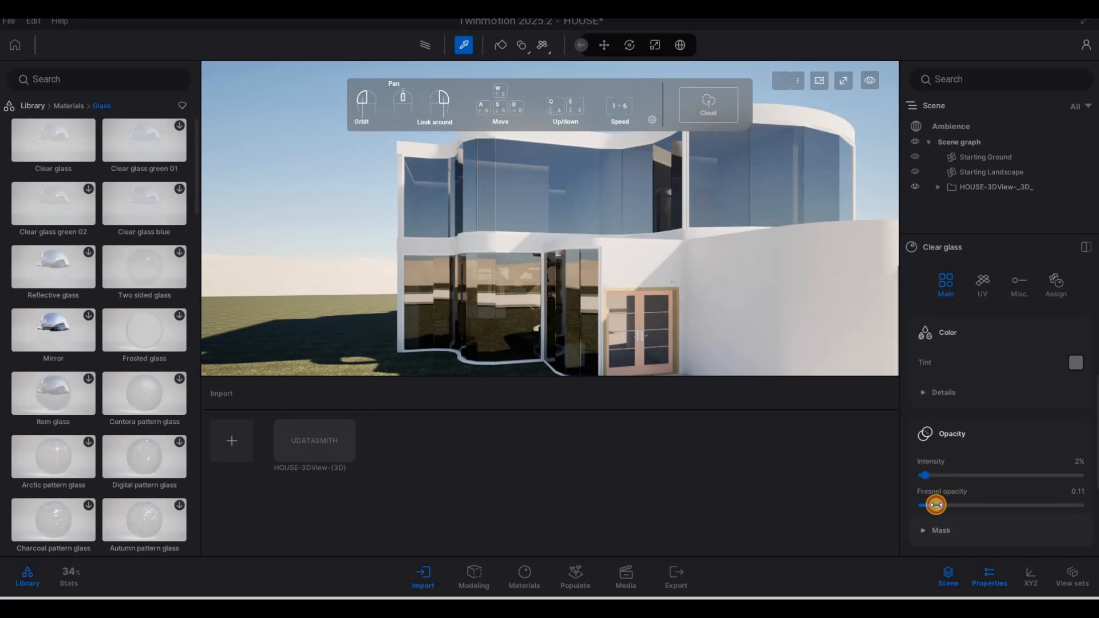
click(425, 48)
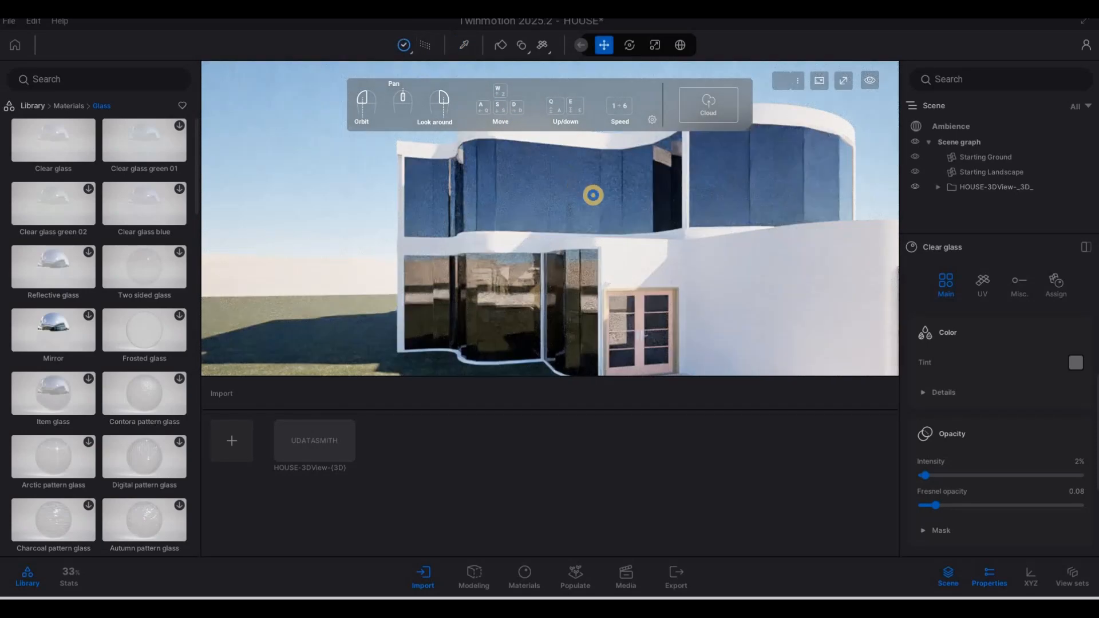
key(a)
right_drag(558, 195, 560, 246)
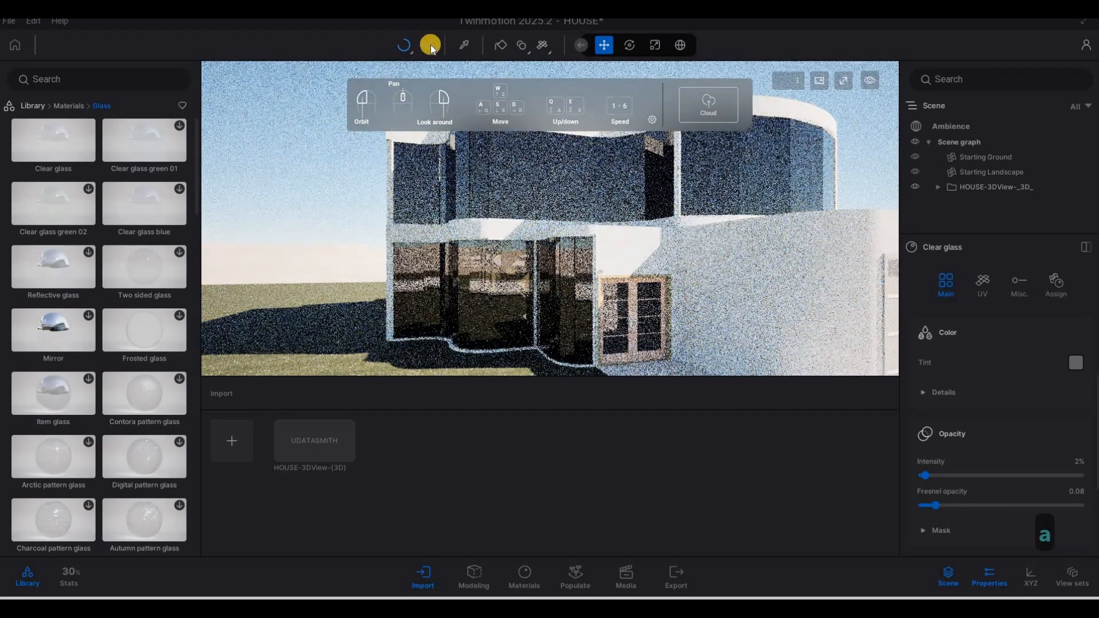
click(430, 48)
Step: Fly the camera back and right to face the garage
key(s)
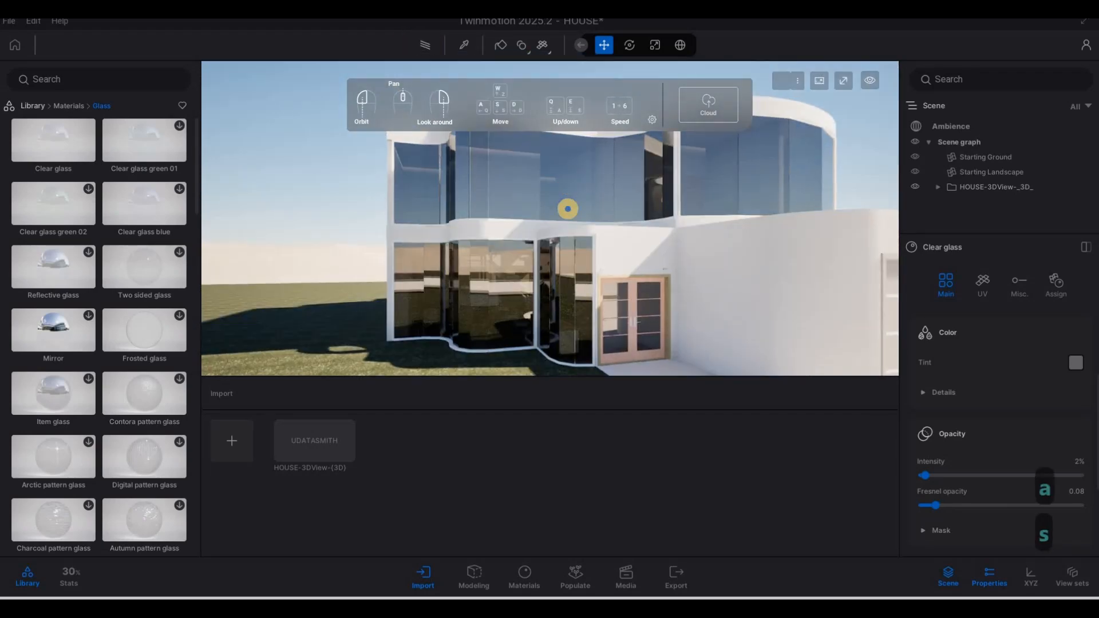
key(d)
key(s)
key(d)
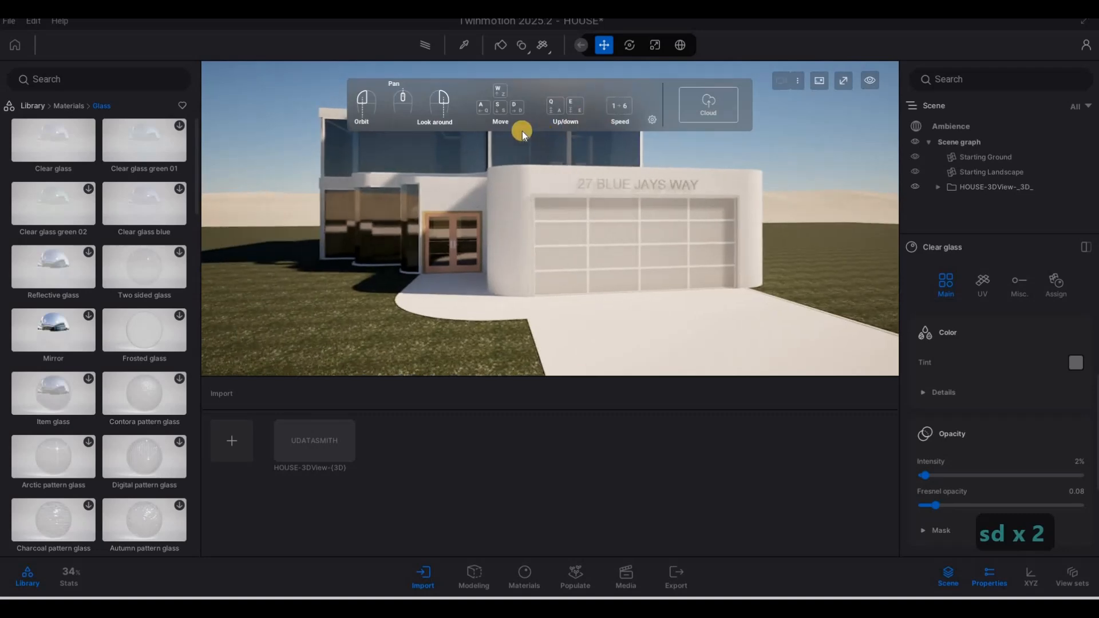
key(w)
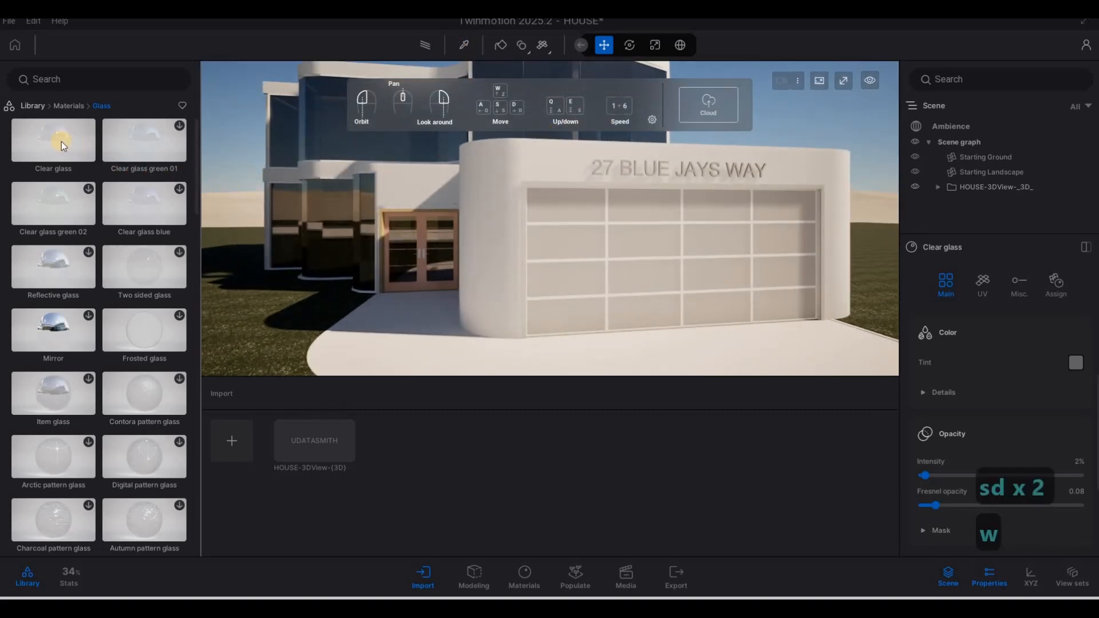
Step: Apply Clear glass to the garage door panels as Colored glass with a dark grey 313131 tint
mouse_move(61, 142)
drag(444, 218, 598, 239)
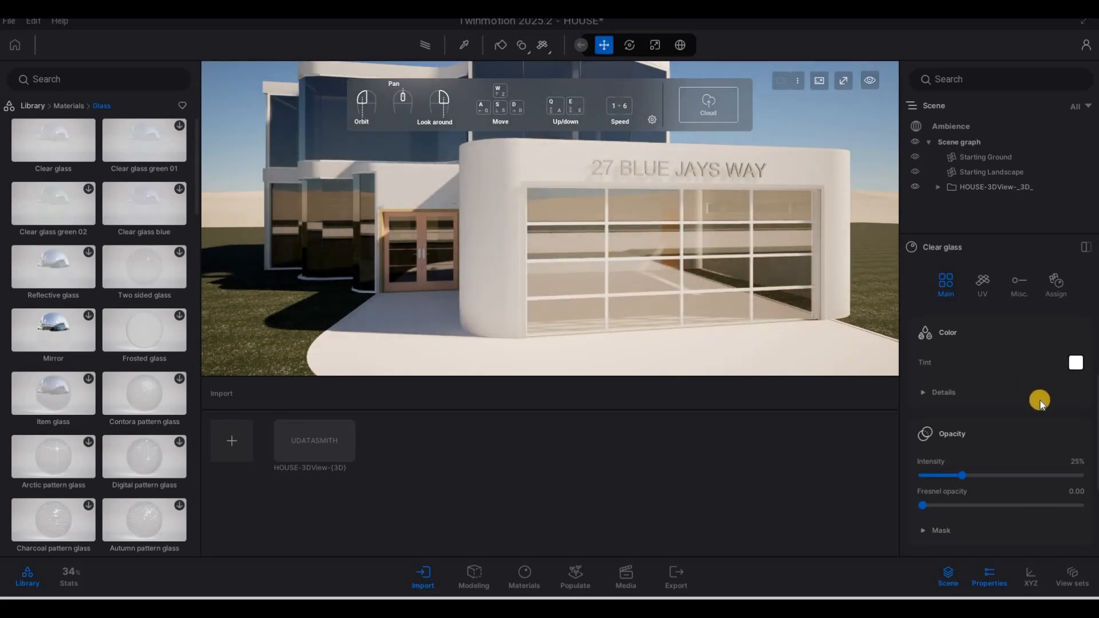
scroll(1014, 433, up, 3)
click(1014, 395)
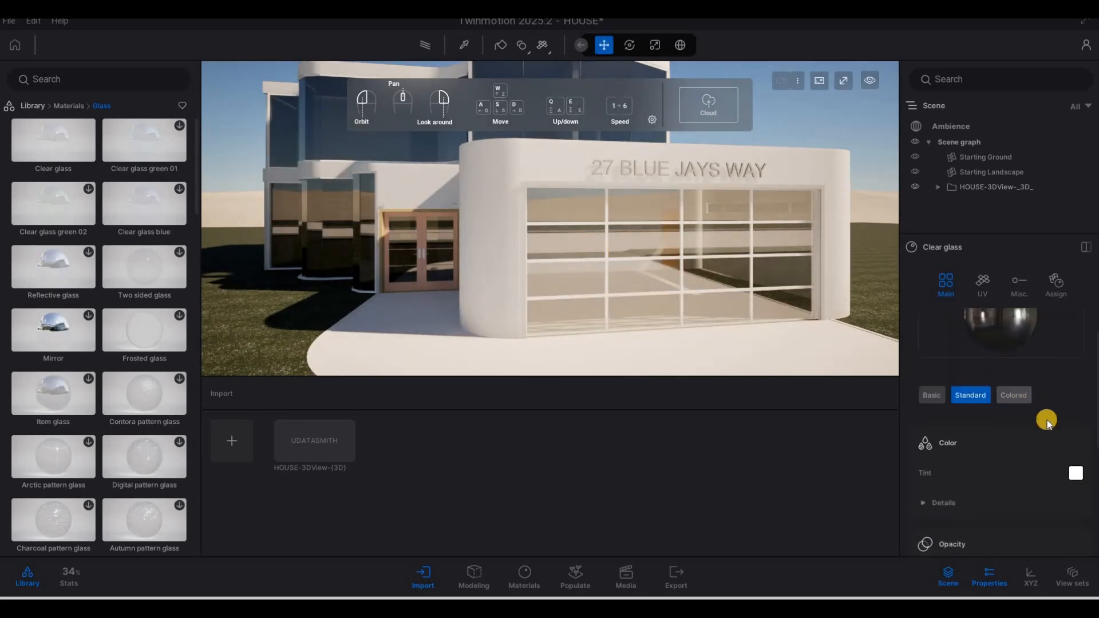
click(1075, 473)
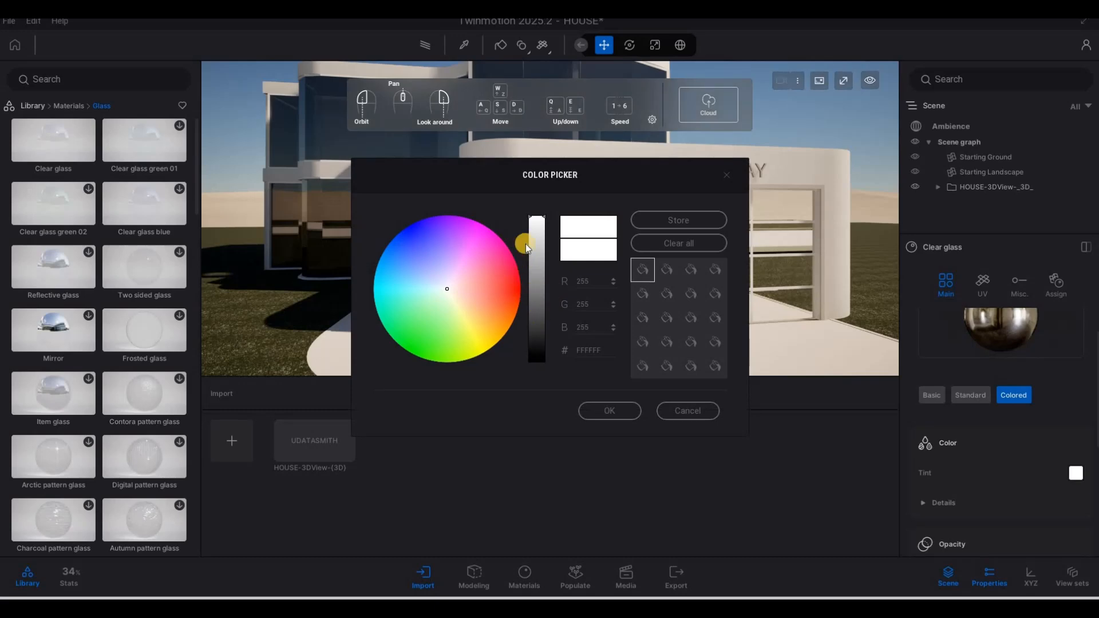
drag(534, 278, 532, 337)
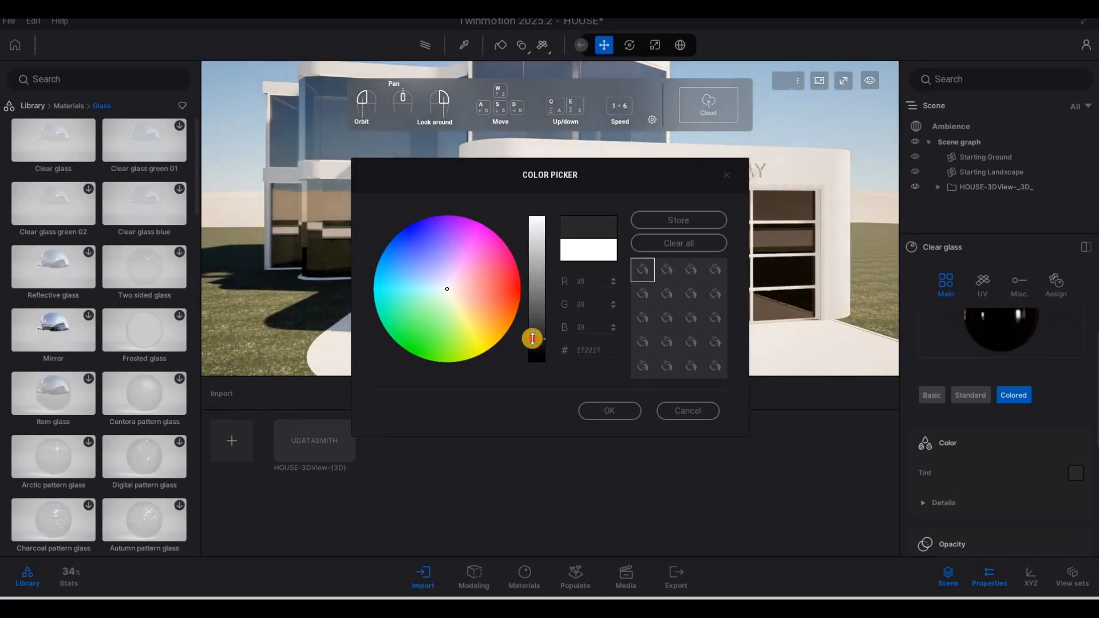
drag(532, 331, 532, 329)
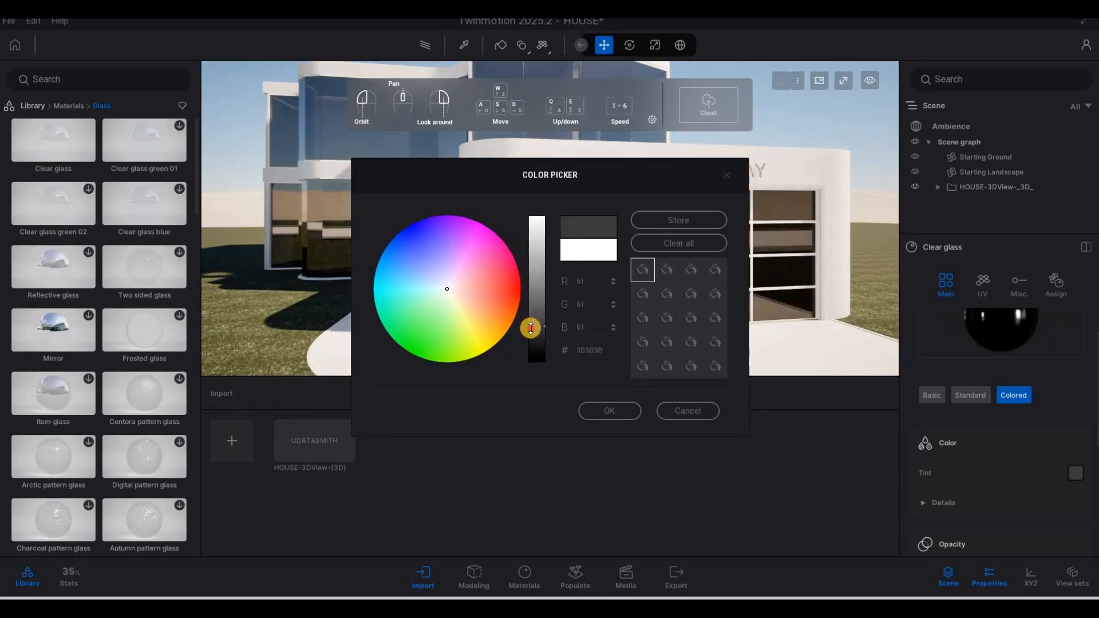
click(600, 411)
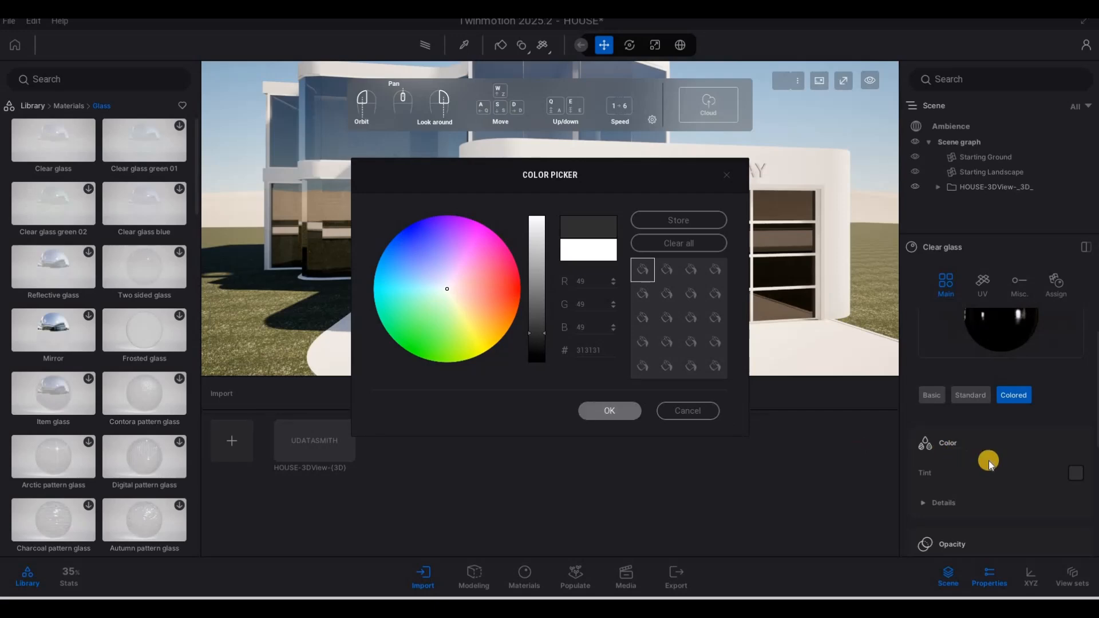
scroll(973, 469, down, 3)
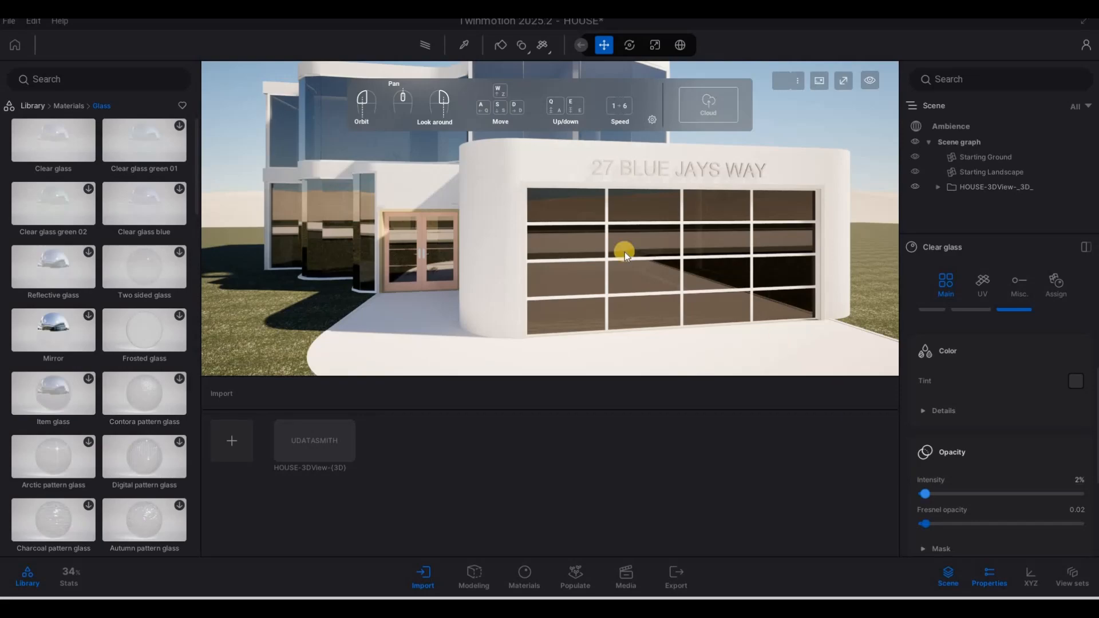
Step: Preview the house with the path tracer, then return to real-time rendering
key(s)
key(a)
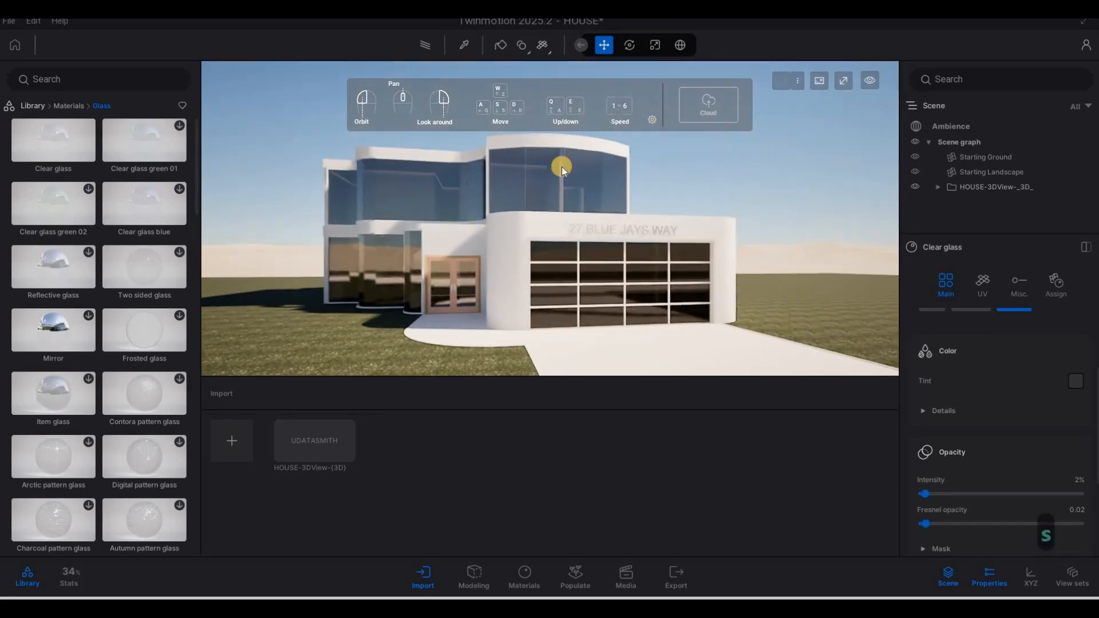
click(421, 44)
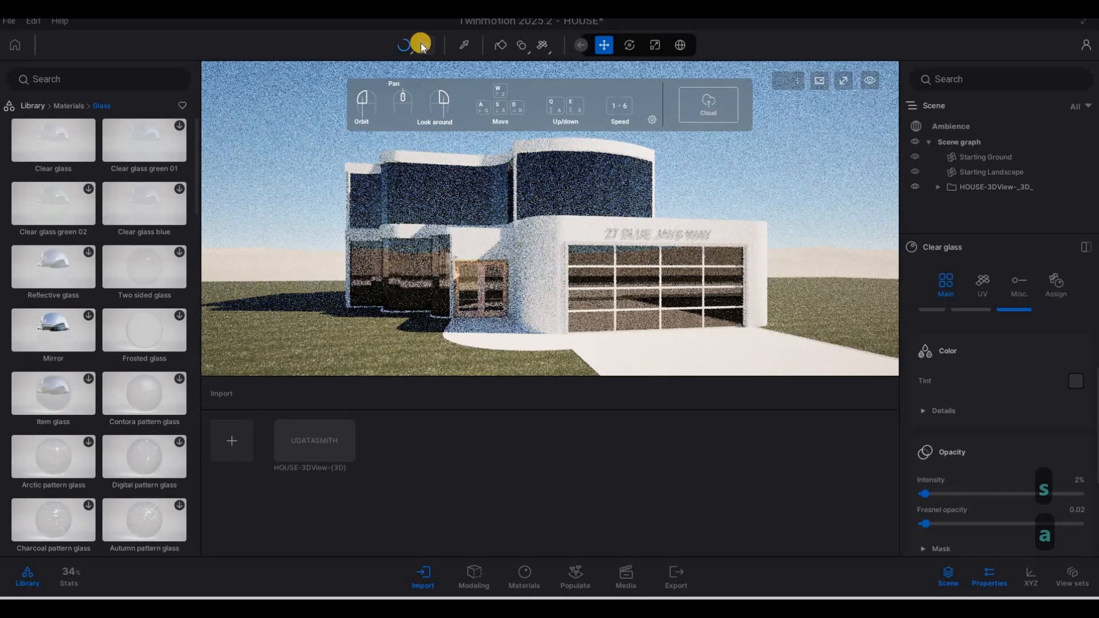
click(420, 44)
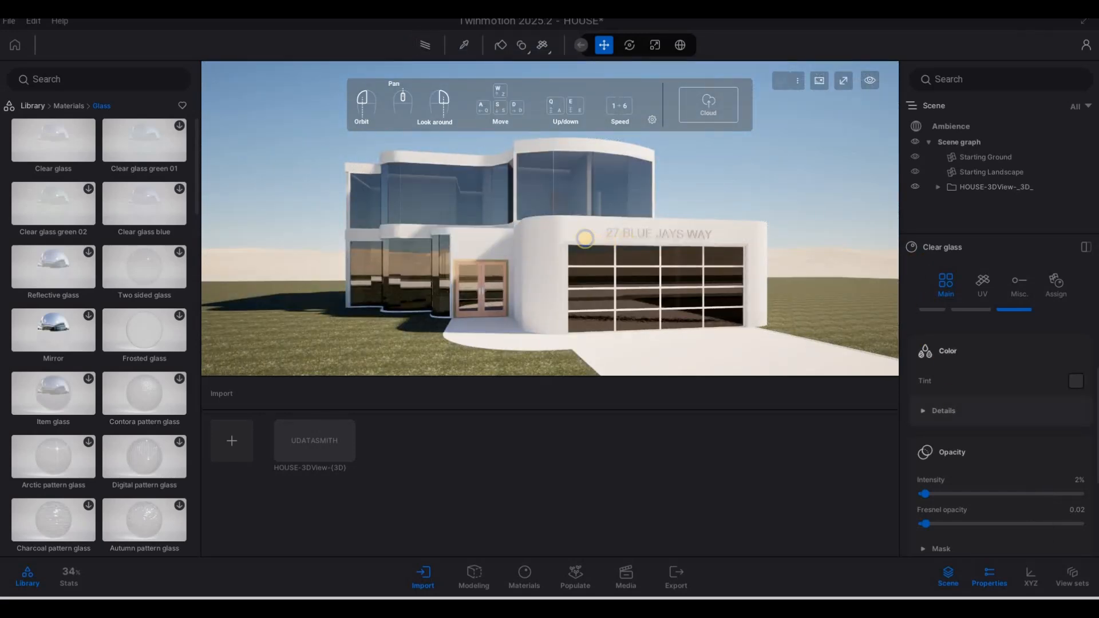
Step: Fly the camera around the house front and up close to the upper windows
key(d)
key(w)
key(a)
key(a)
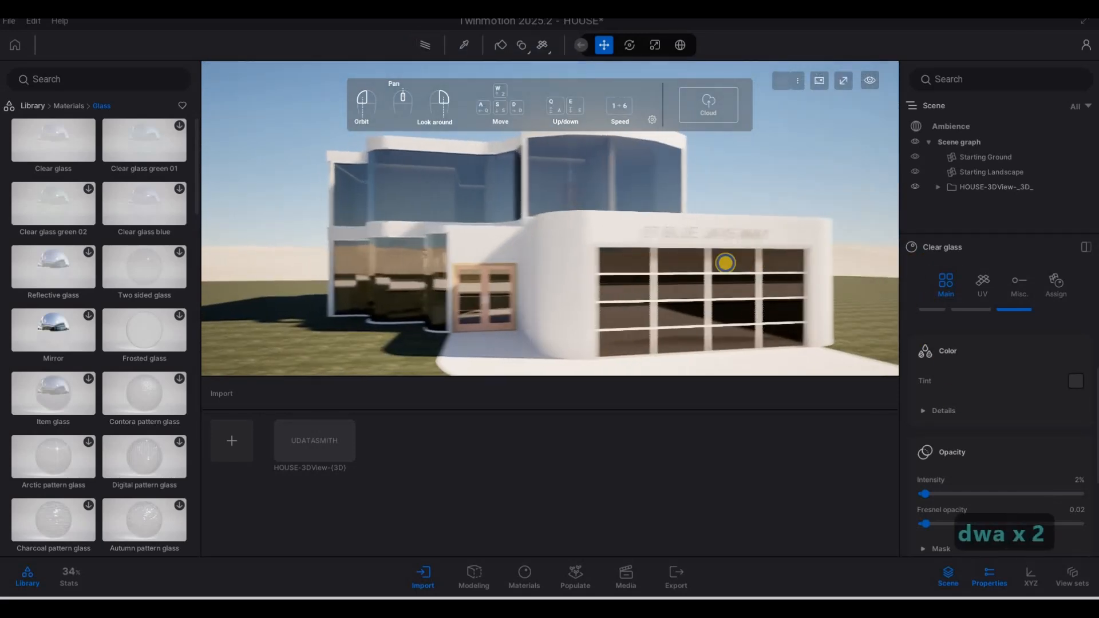
key(w)
key(d)
key(s)
key(w)
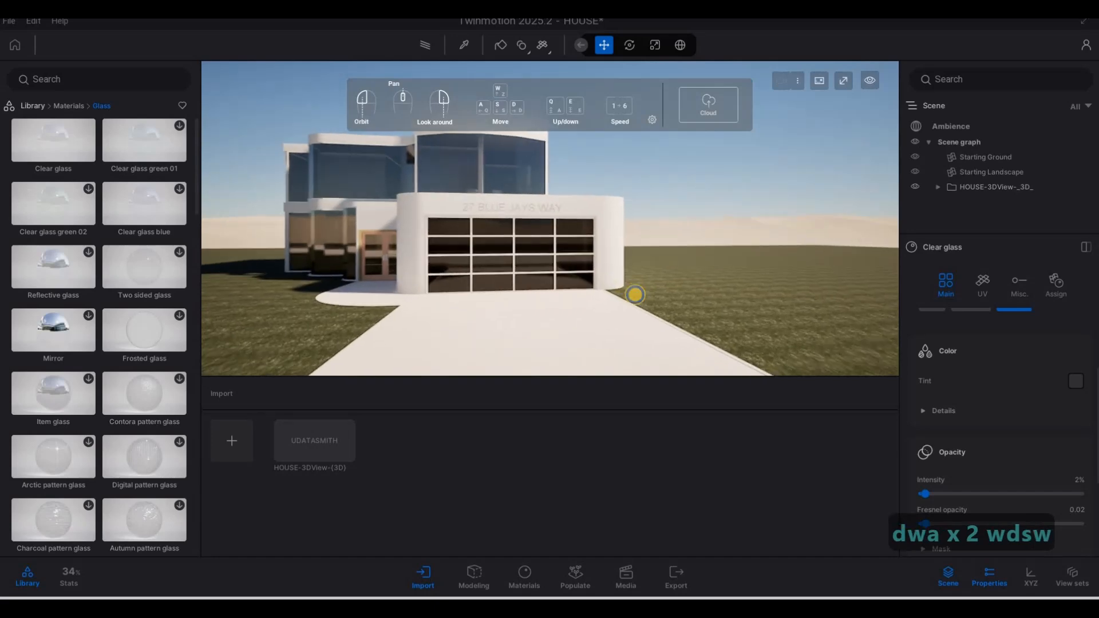
key(a)
key(w)
key(w)
key(q)
key(w)
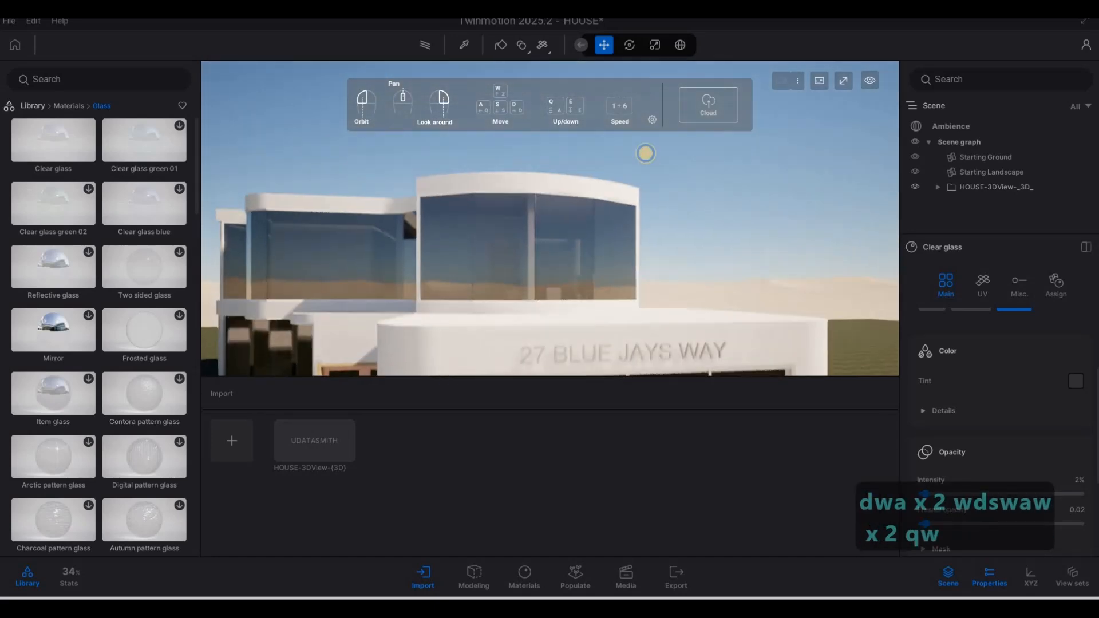
key(a)
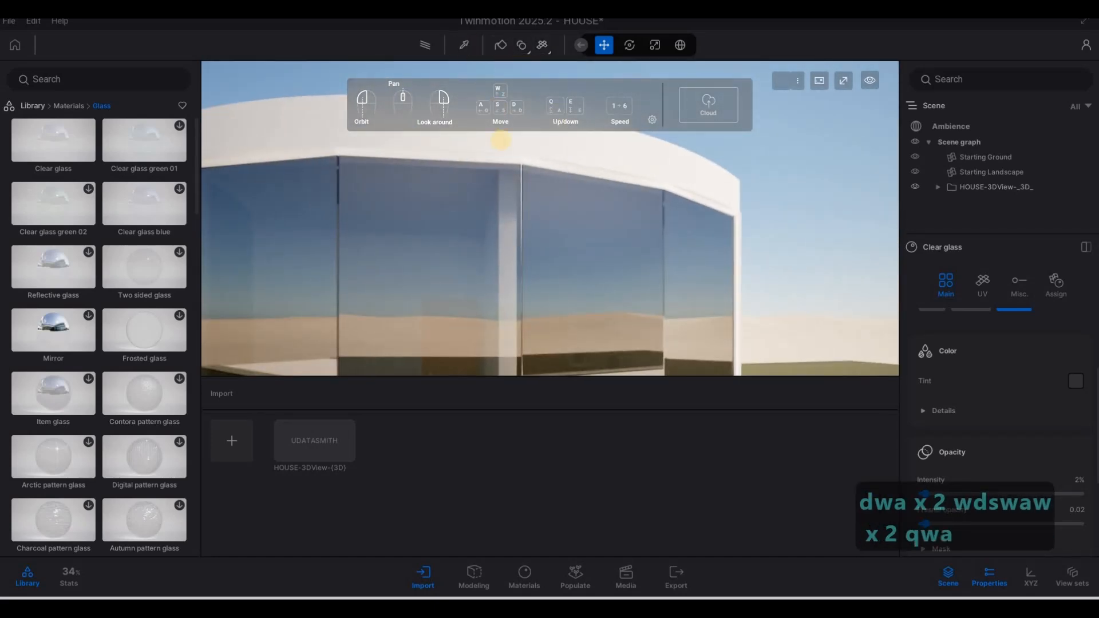
Step: Pick the Aluminum material from the model with the eyedropper
key(a)
key(s)
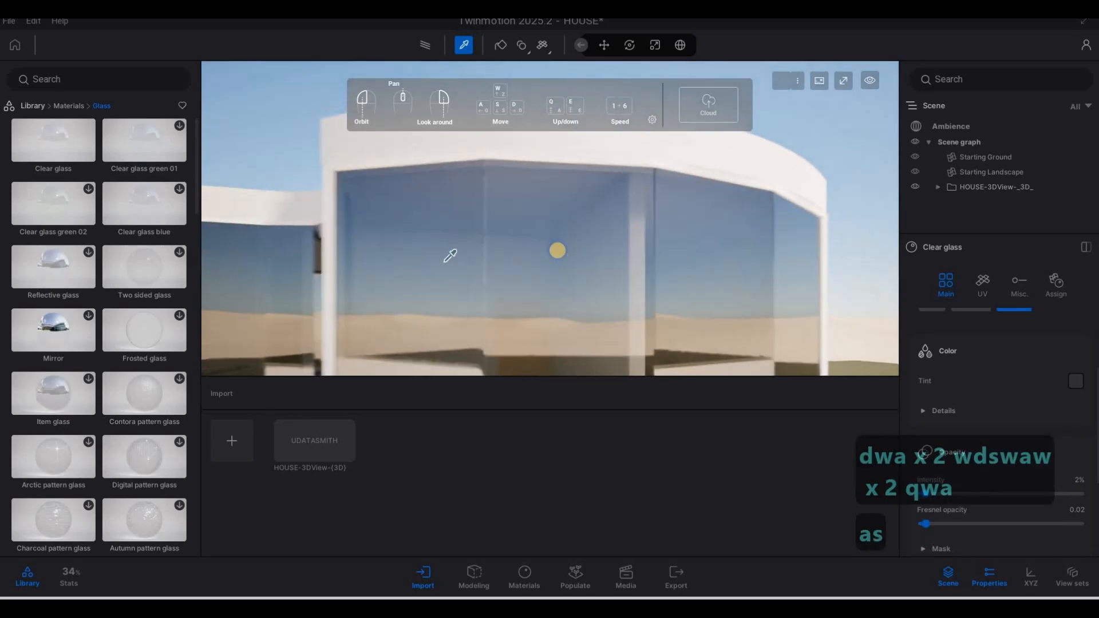
key(w)
key(w)
key(e)
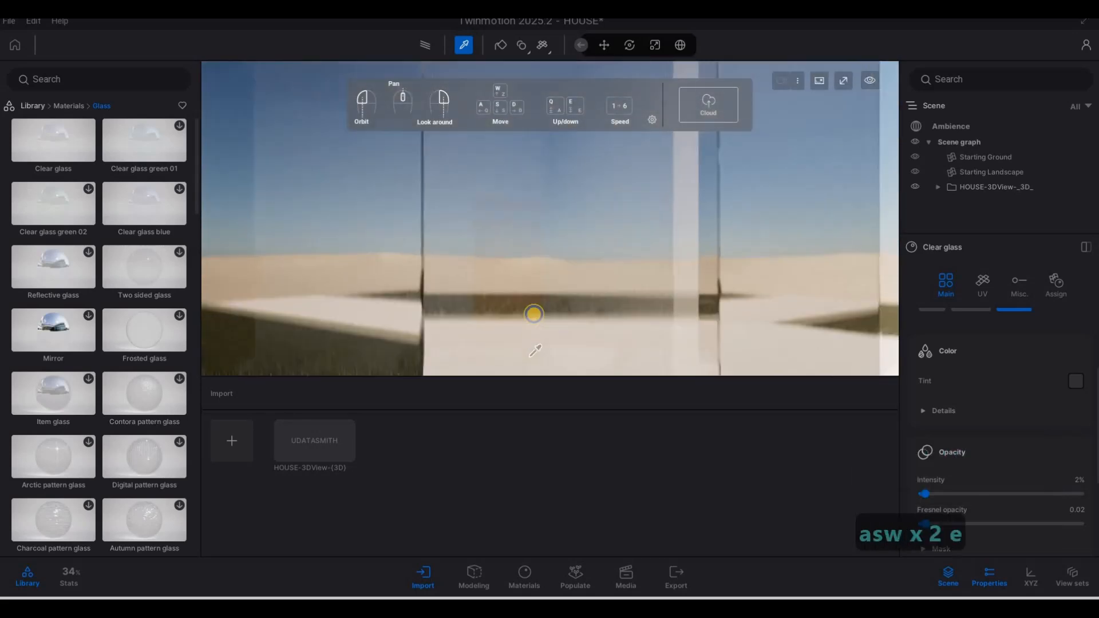
right_drag(533, 313, 535, 300)
click(535, 299)
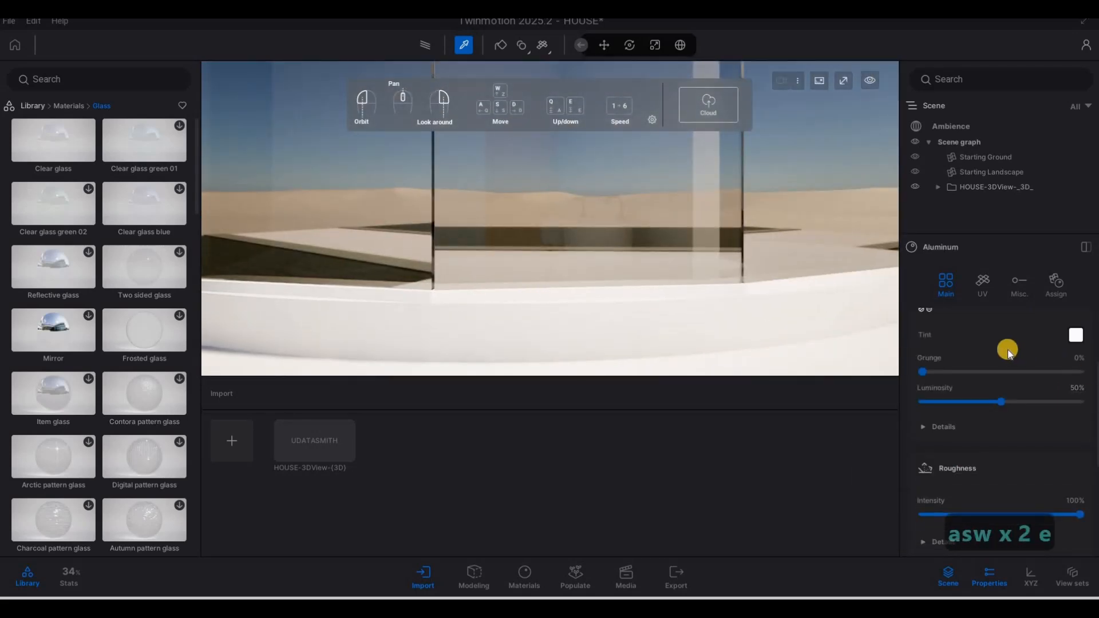
Step: Set the Aluminum tint colour to black (000000)
scroll(1019, 363, up, 3)
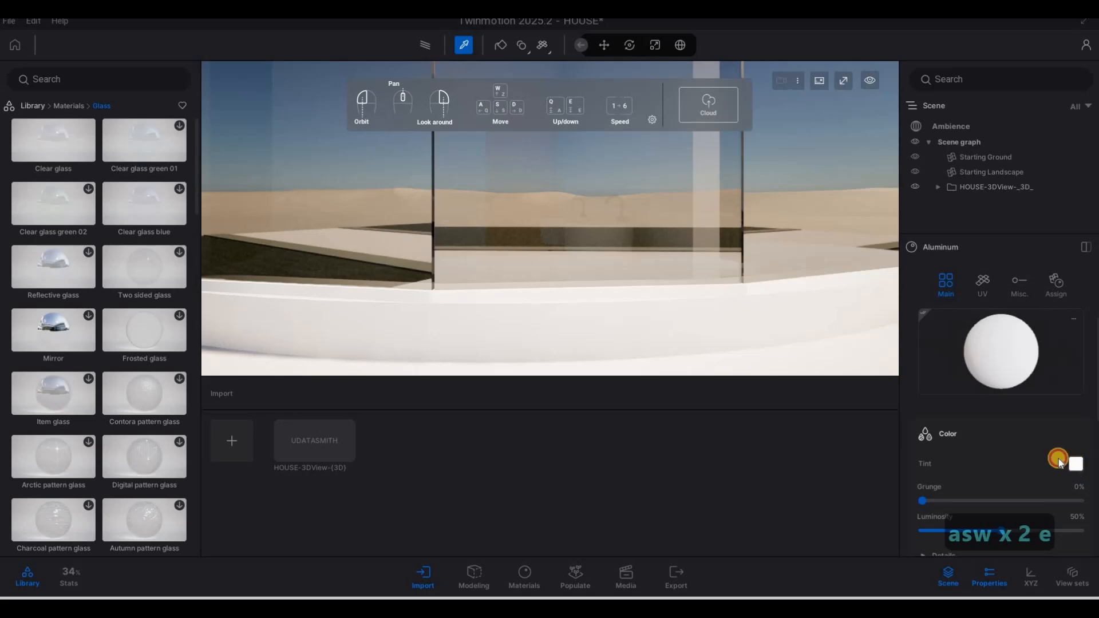
click(535, 310)
mouse_move(533, 359)
mouse_down()
mouse_move(531, 369)
mouse_move(533, 350)
mouse_up()
drag(633, 420, 732, 406)
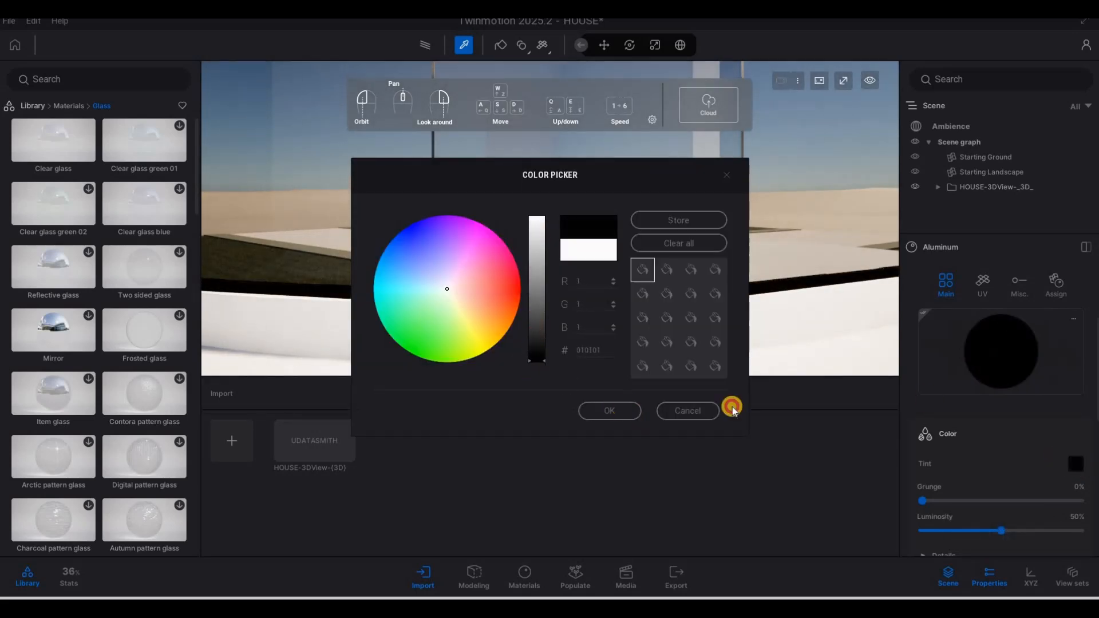
click(946, 429)
Step: Lower the Aluminum metallic intensity to about 75%
scroll(1000, 441, down, 5)
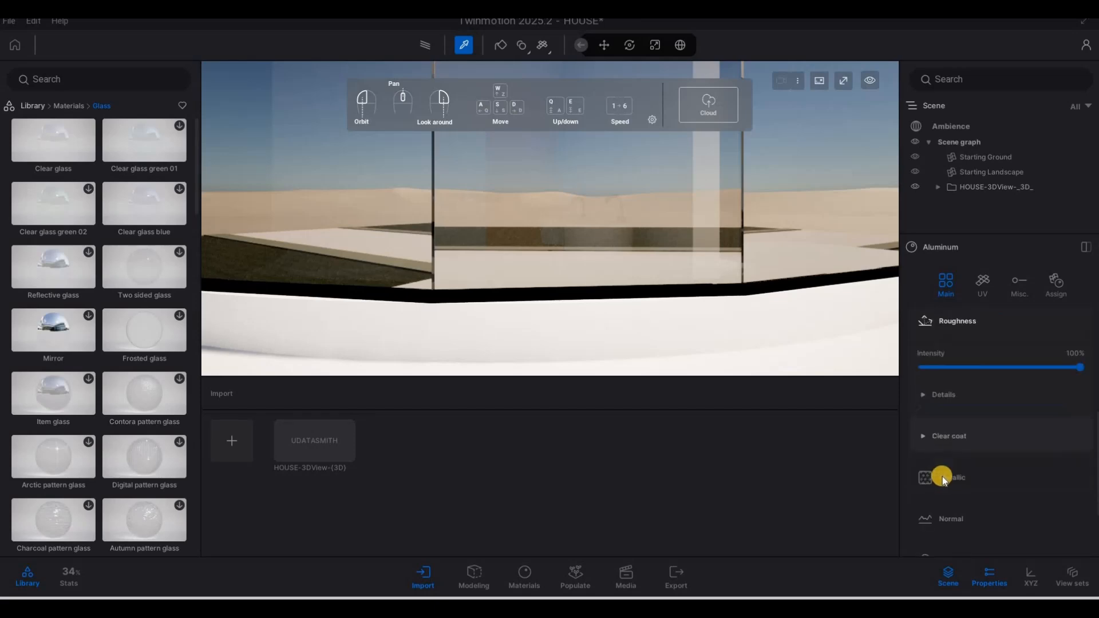
click(942, 476)
scroll(1025, 468, down, 1)
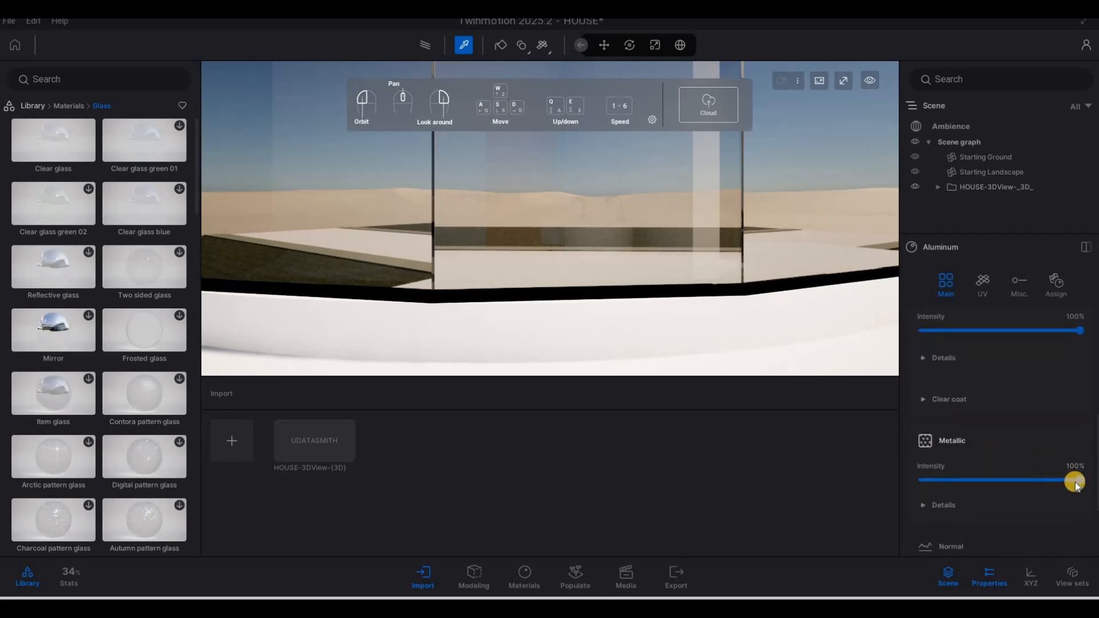
drag(1043, 484, 1041, 483)
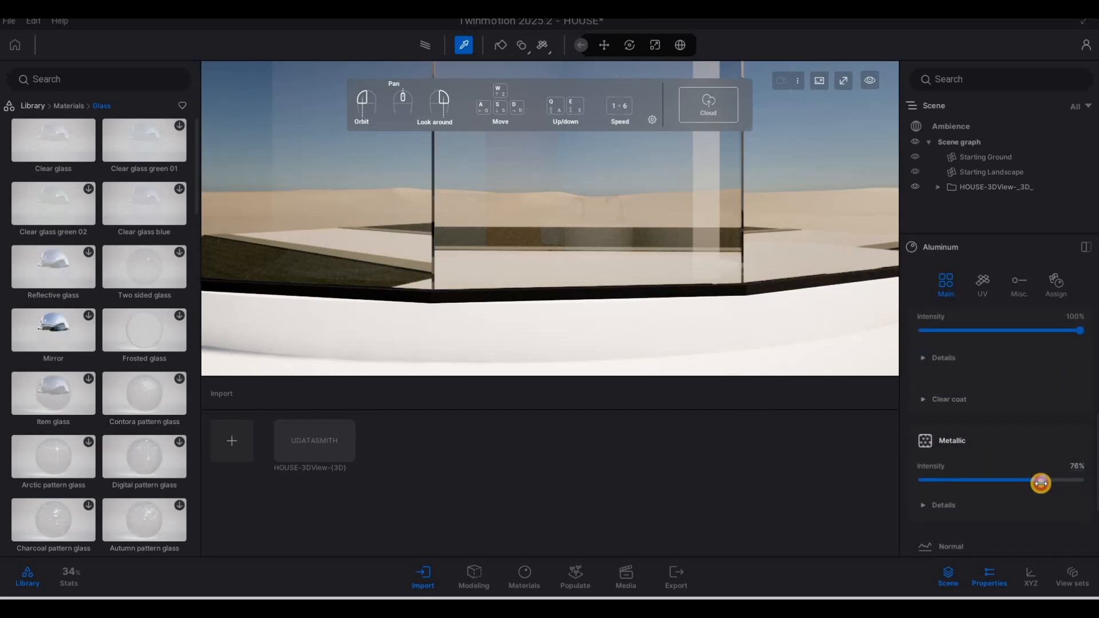
Step: Fly to the garage and apply black Aluminum to the garage door mullions
key(a)
key(s)
key(s)
key(s)
key(s)
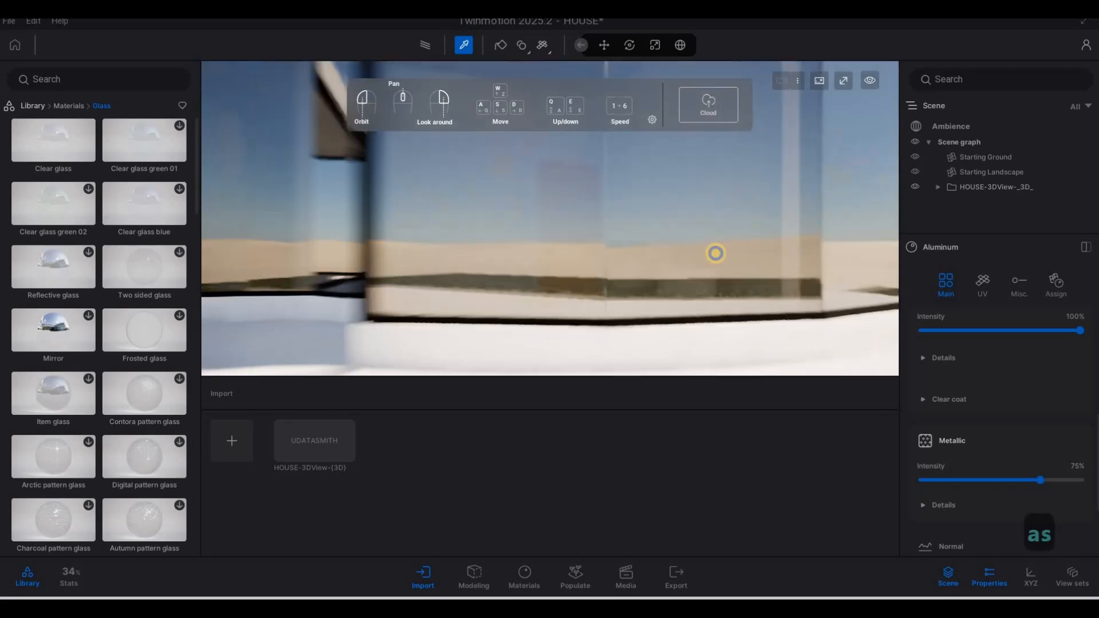
key(d)
key(e)
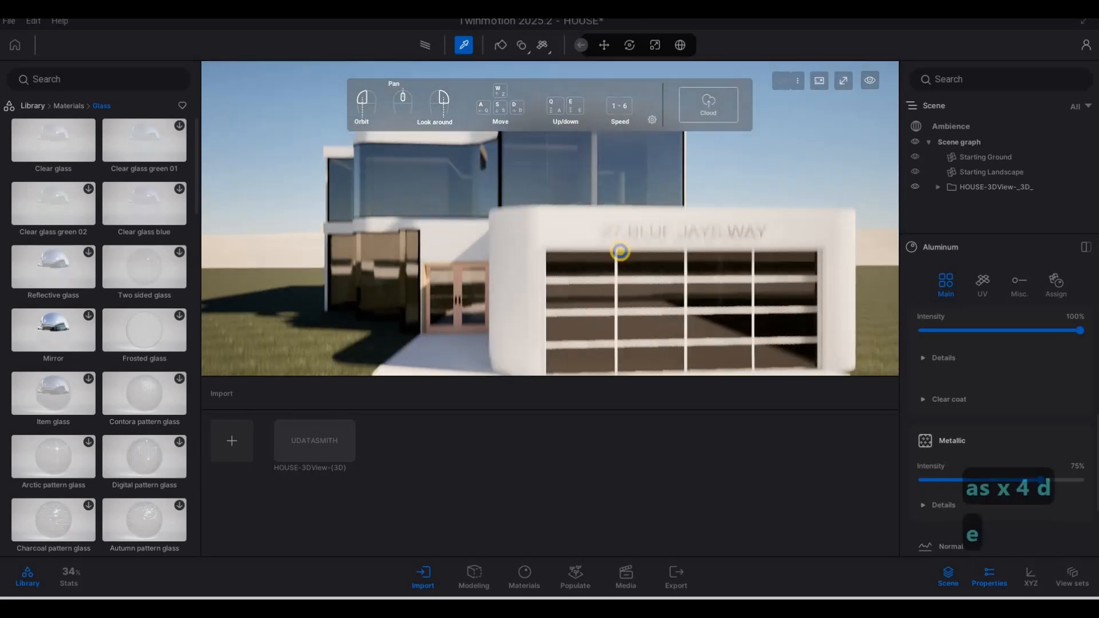
key(a)
key(s)
key(w)
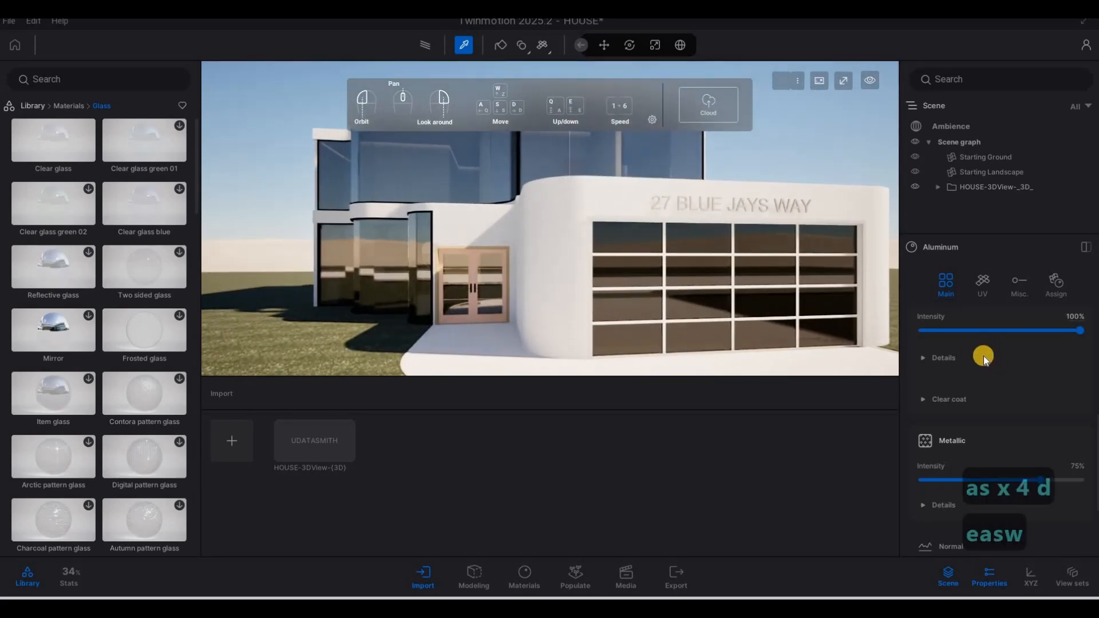
scroll(974, 358, up, 4)
scroll(990, 372, up, 1)
key(a)
key(w)
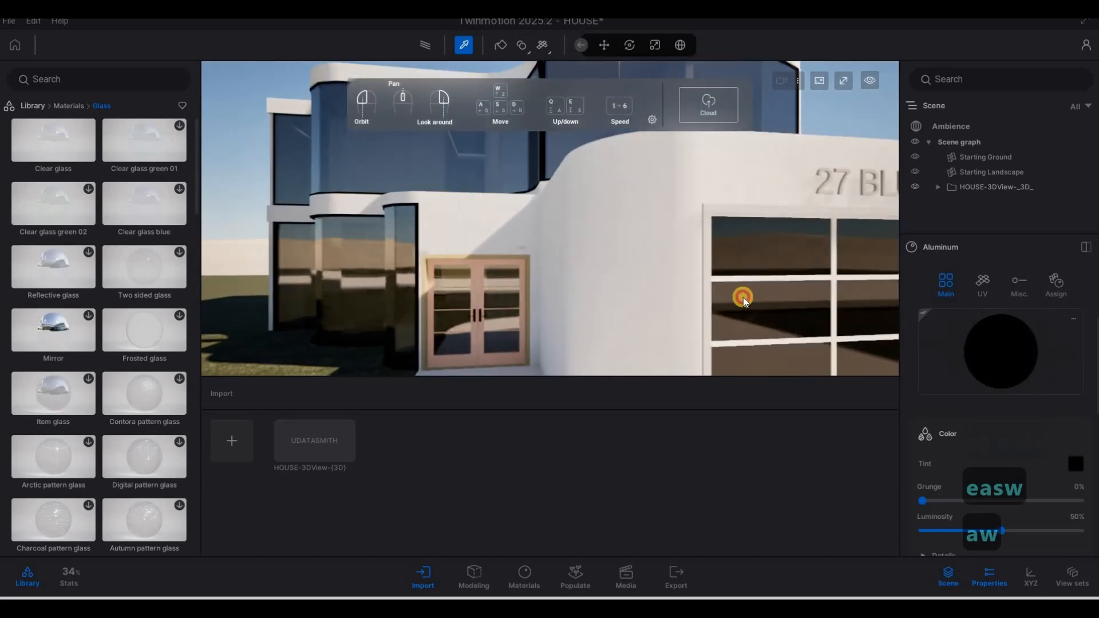
click(714, 287)
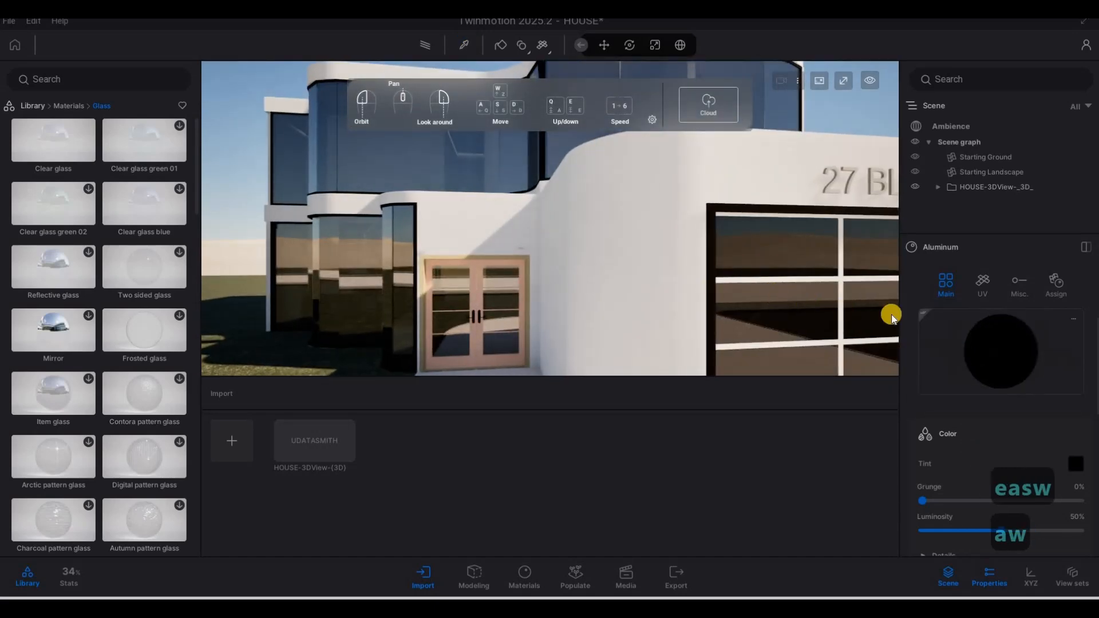
click(983, 351)
drag(848, 325, 839, 298)
Step: Apply black Aluminum to the window frame and the garage glass frame
key(s)
right_drag(806, 272, 349, 204)
key(d)
key(w)
key(d)
key(w)
key(e)
key(d)
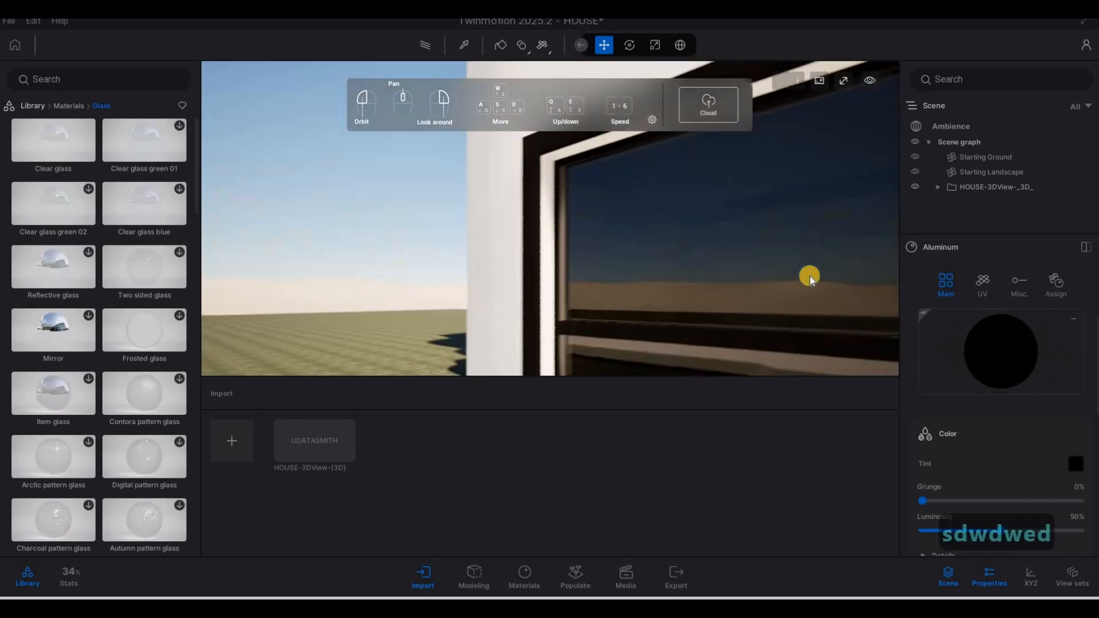
right_drag(809, 274, 750, 263)
drag(1005, 347, 935, 336)
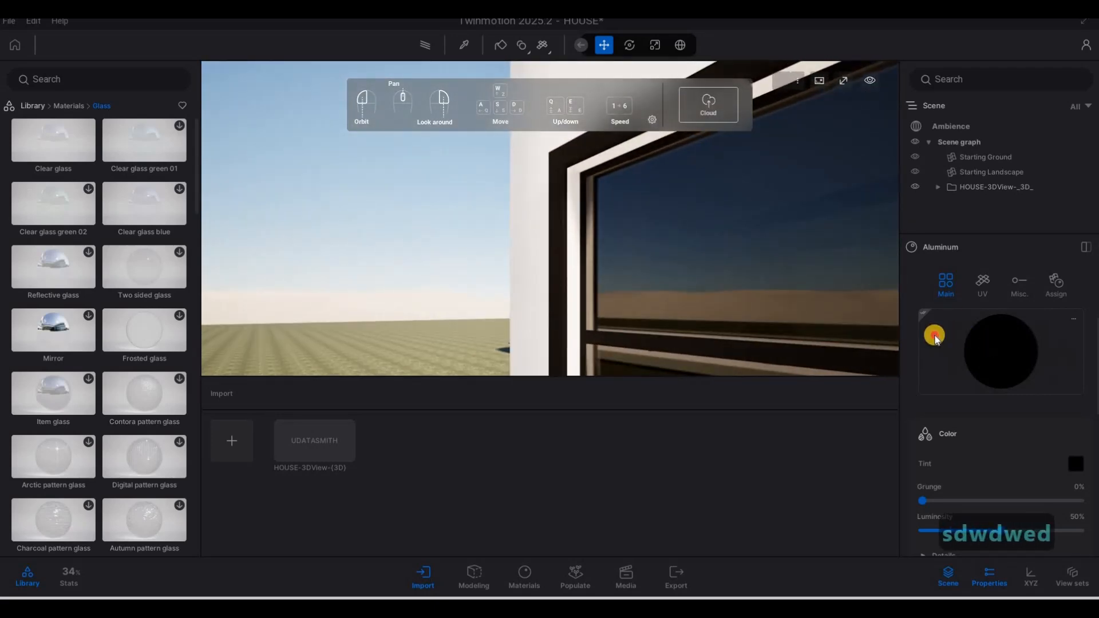
drag(559, 264, 571, 257)
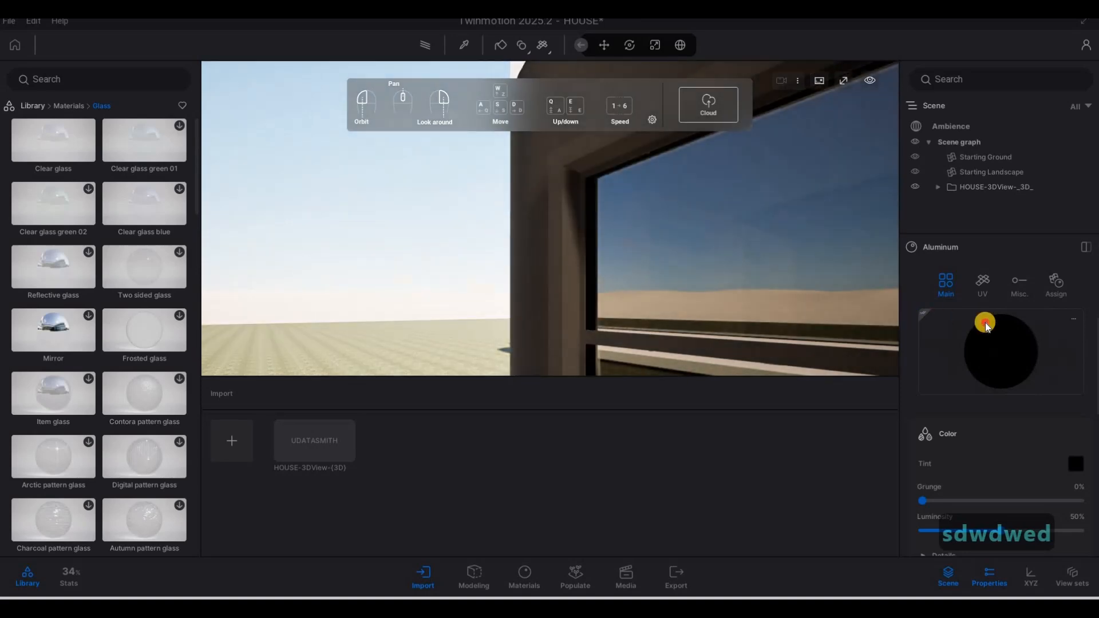
key(s)
drag(1005, 347, 765, 277)
key(s)
key(a)
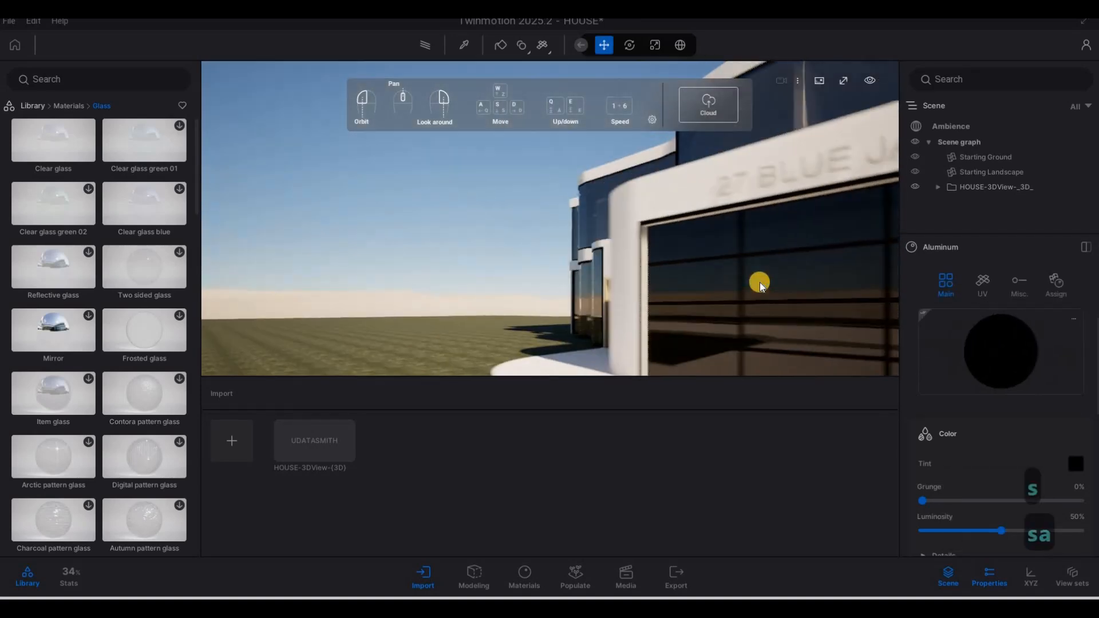
key(F1)
key(a)
key(w)
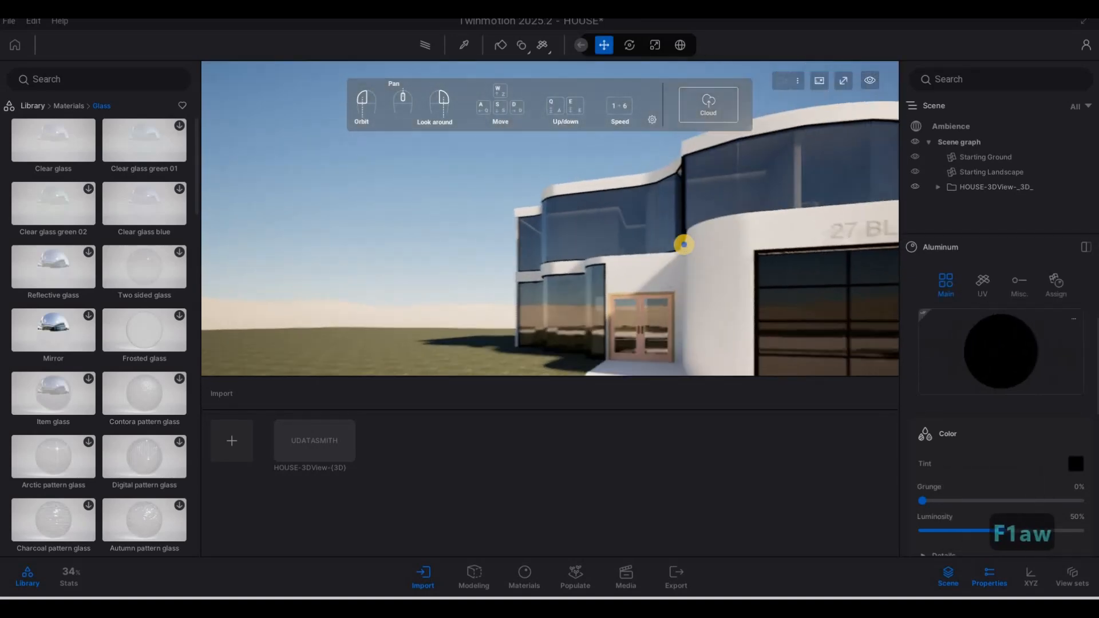
key(d)
key(w)
key(s)
drag(974, 329, 600, 246)
Step: Fly to the entrance door and apply black Aluminum to a small wall fixture
key(a)
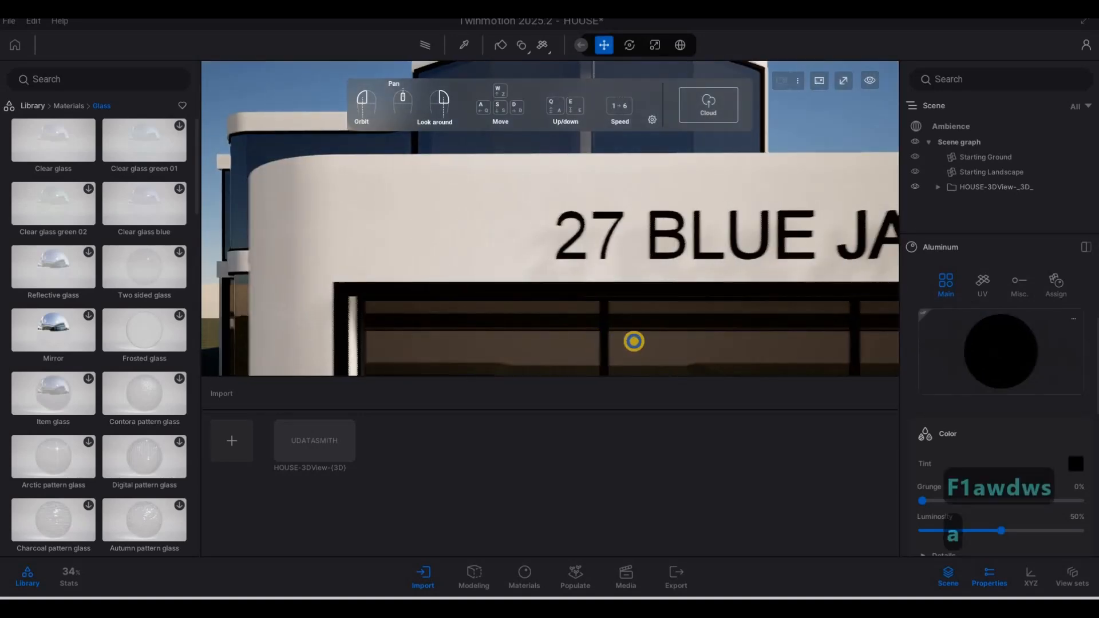
key(x)
key(2)
key(w)
key(x)
key(2)
key(d)
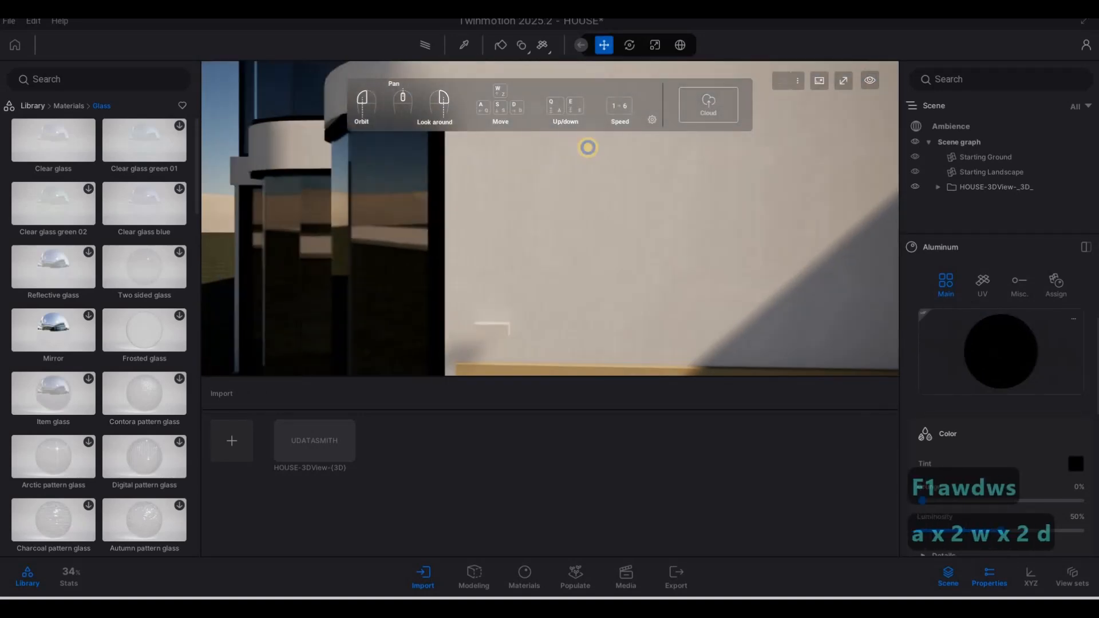
key(e)
key(a)
key(F1)
drag(981, 339, 631, 179)
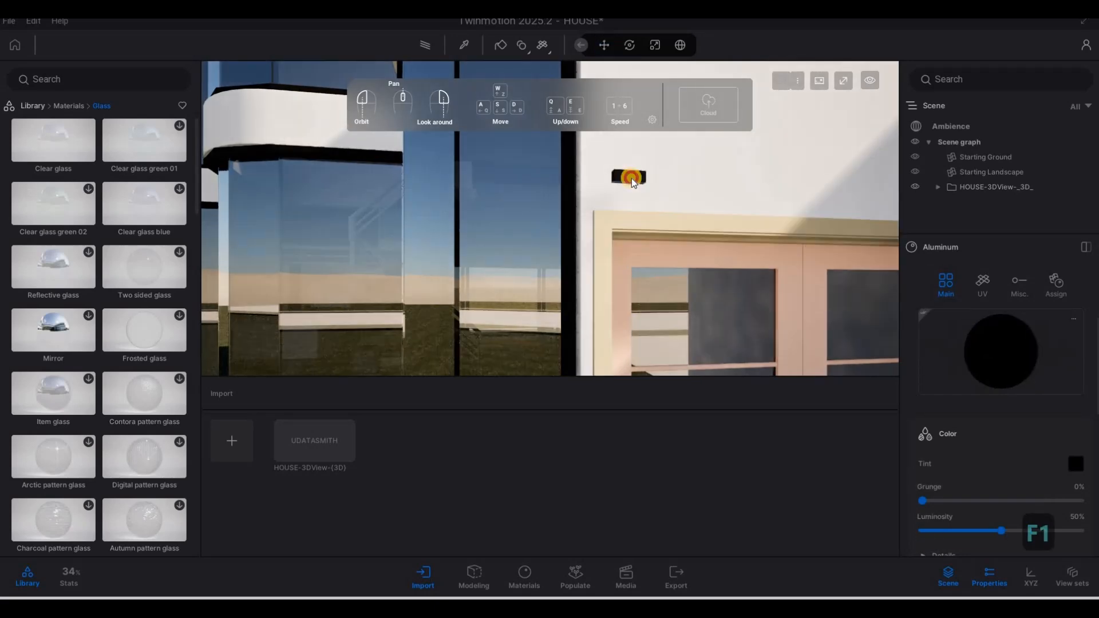
Step: Hide the navigation help panel from the viewport
click(652, 119)
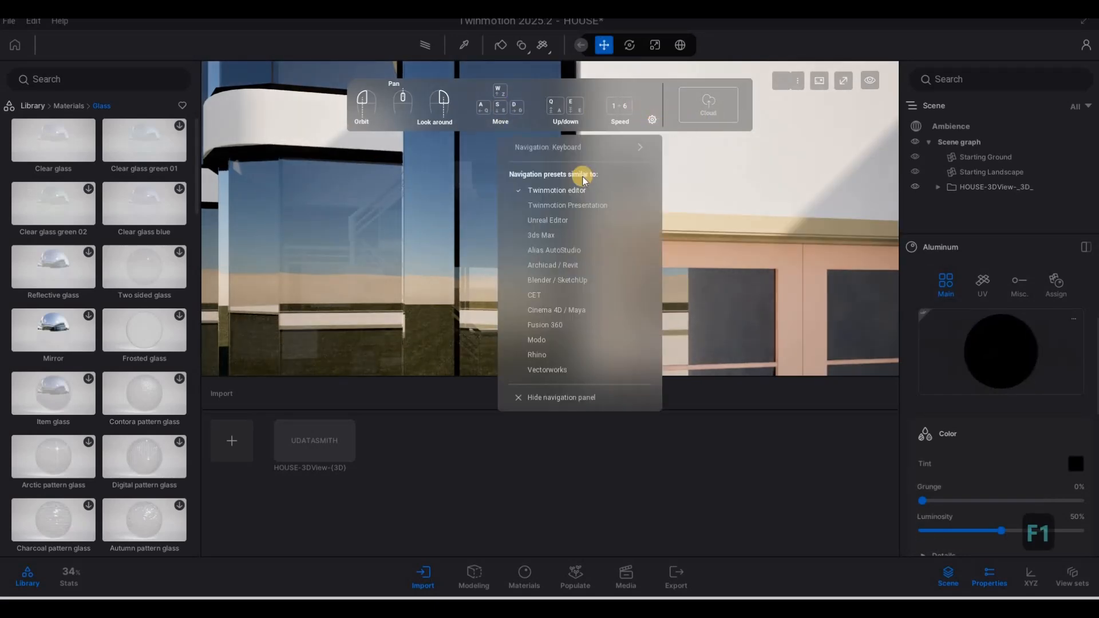
click(661, 247)
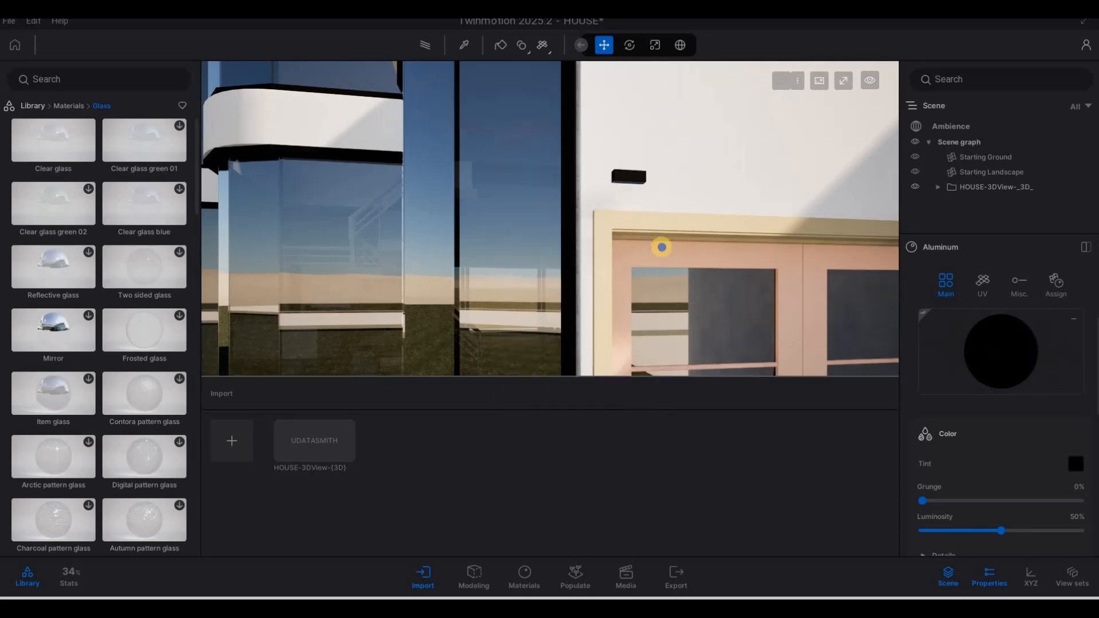
key(s)
right_drag(621, 280, 44, 56)
Step: Back away to view the garage front and return the library to all Materials categories
key(d)
key(d)
key(q)
key(d)
key(s)
key(a)
key(s)
key(a)
key(d)
key(d)
key(w)
key(a)
key(a)
key(w)
key(w)
click(68, 105)
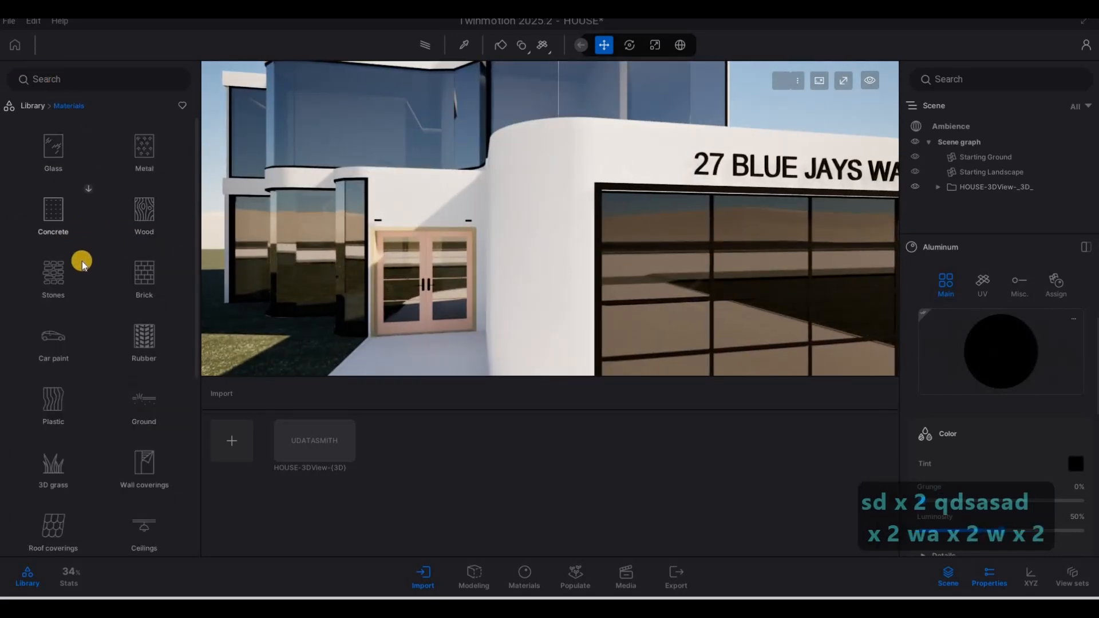
Step: Drag Matte painted wall from Wall coverings onto the white wall beside the garage
scroll(81, 261, down, 1)
scroll(133, 380, down, 2)
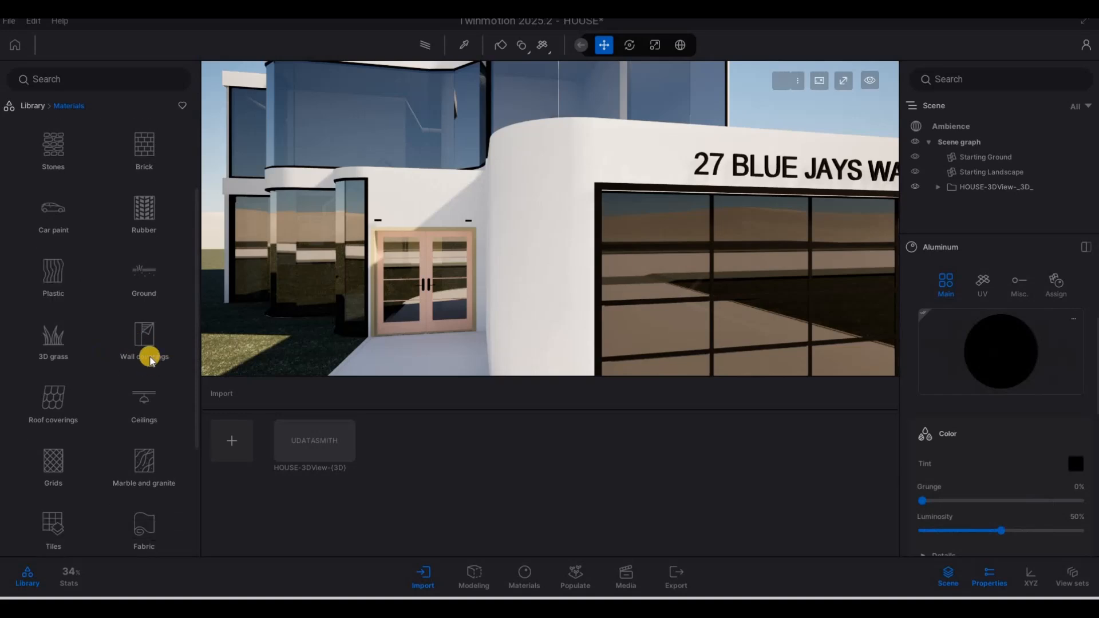
click(159, 312)
scroll(132, 359, down, 3)
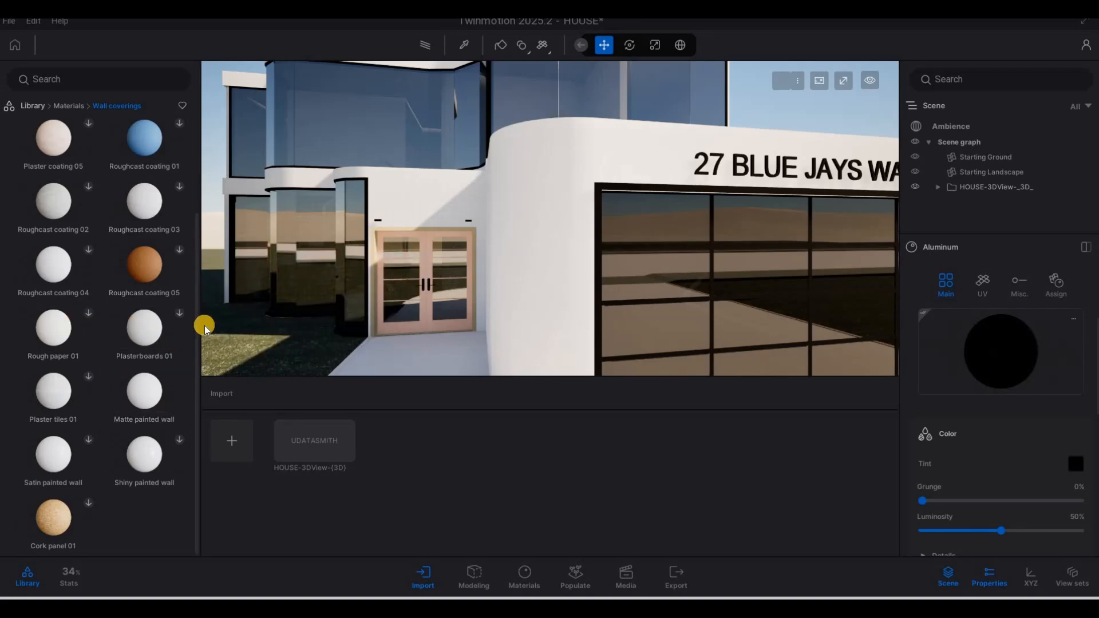
mouse_move(136, 390)
mouse_down()
mouse_move(411, 310)
mouse_move(533, 240)
mouse_up()
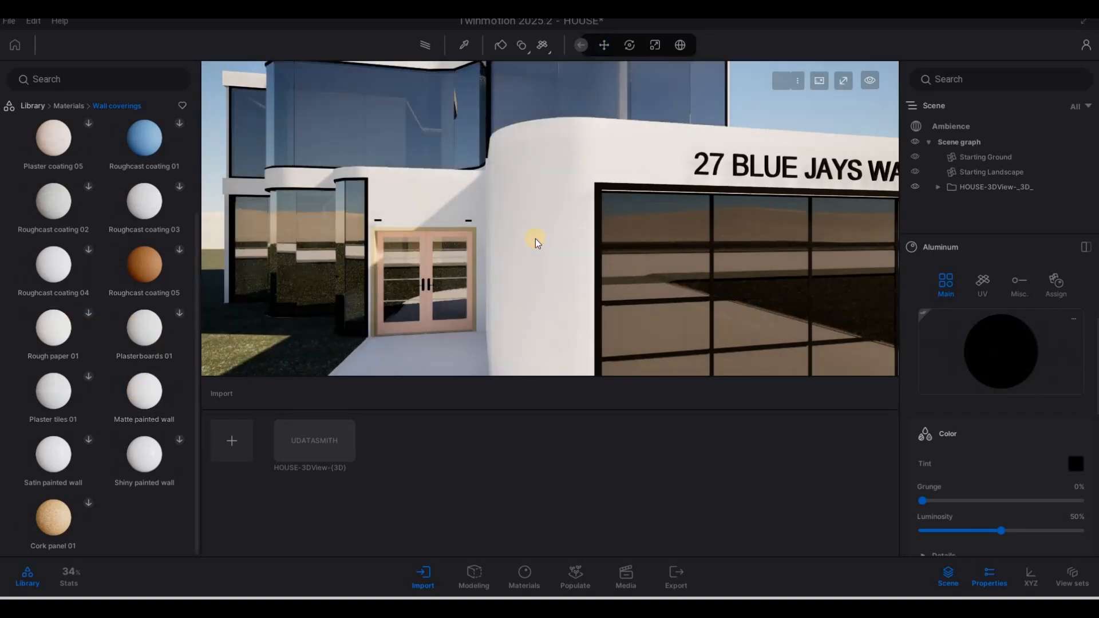
Step: Fly up to the upper glass facade and select the white fascia to check its material
key(s)
key(a)
mouse_move(598, 157)
right_down()
mouse_move(679, 143)
mouse_move(521, 232)
mouse_move(667, 225)
right_up()
key(w)
key(q)
key(a)
key(w)
key(w)
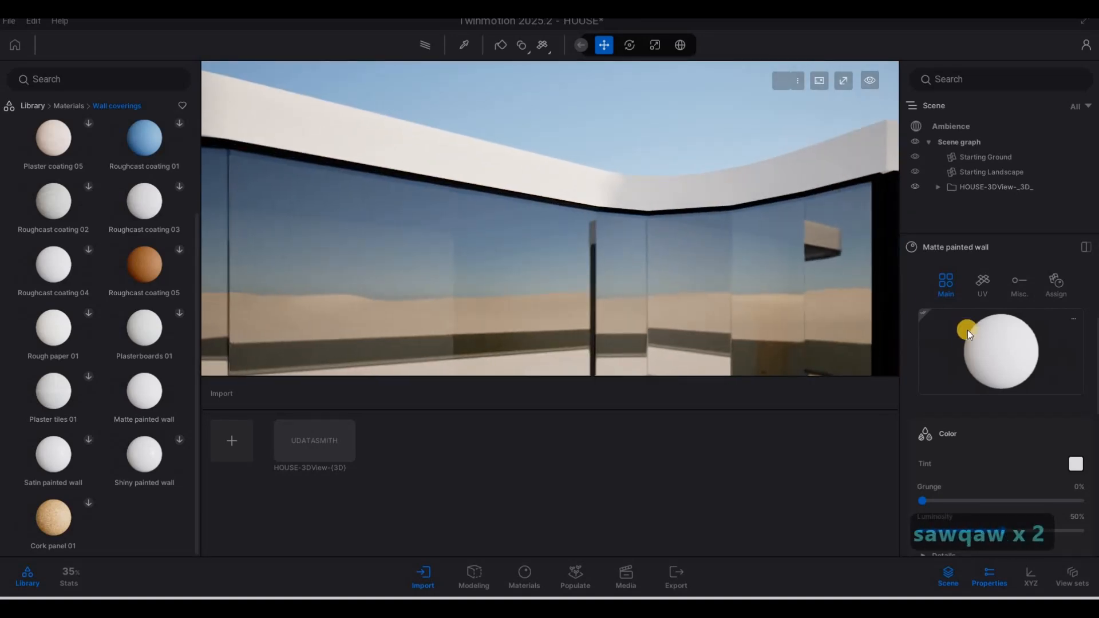
click(877, 301)
click(684, 189)
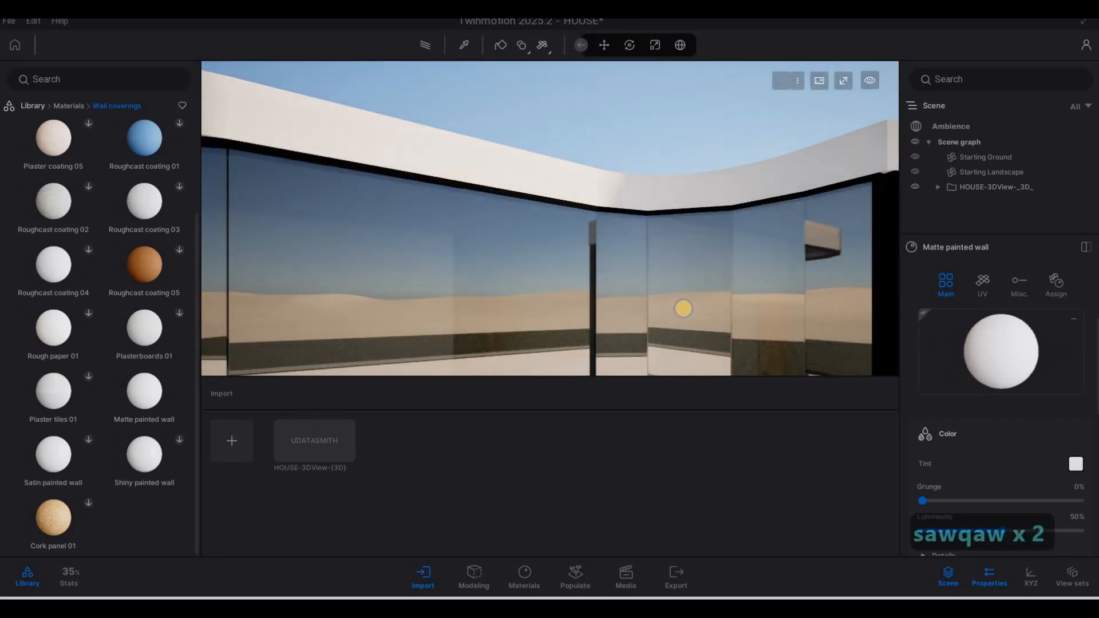
Step: Fly toward the entrance door and select the white wall fascia
key(s)
mouse_move(685, 309)
right_down()
mouse_move(736, 348)
mouse_move(771, 315)
mouse_move(692, 314)
mouse_move(808, 242)
mouse_move(959, 330)
right_up()
key(a)
key(e)
key(d)
key(w)
key(d)
key(w)
click(936, 315)
click(672, 190)
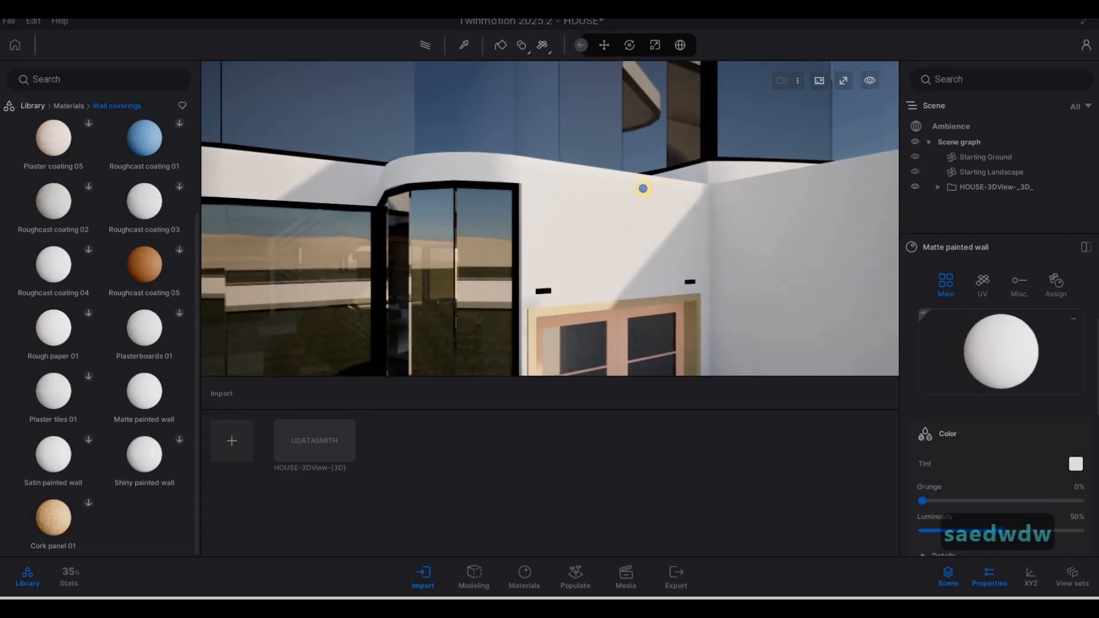
Step: Fly over the roof and down toward the curved balcony
key(s)
key(a)
key(w)
key(q)
key(w)
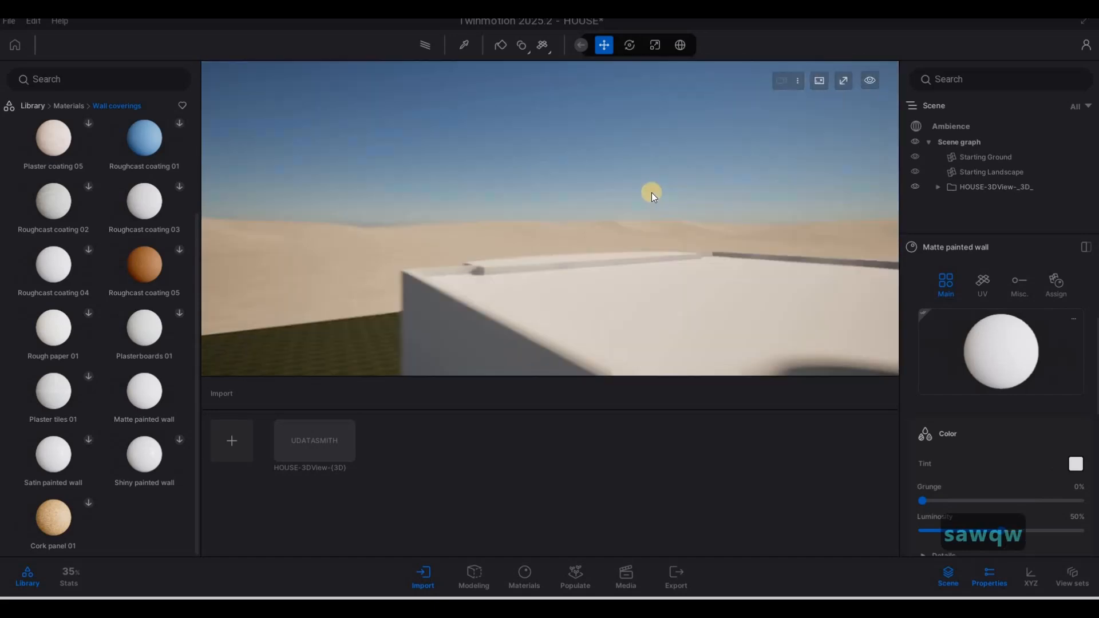
key(d)
key(s)
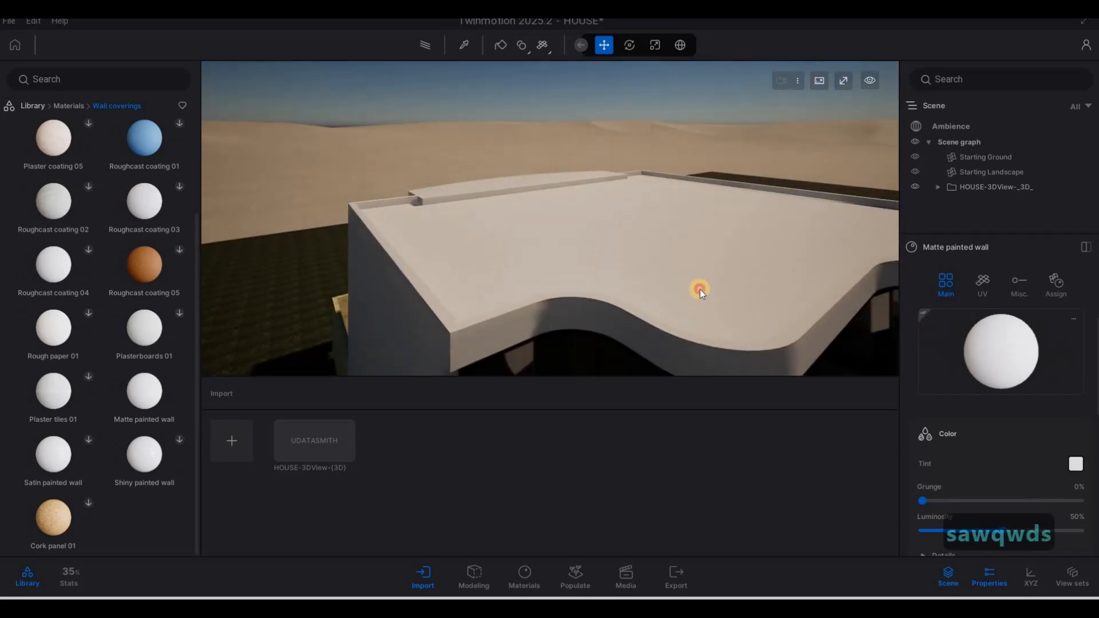
key(s)
key(a)
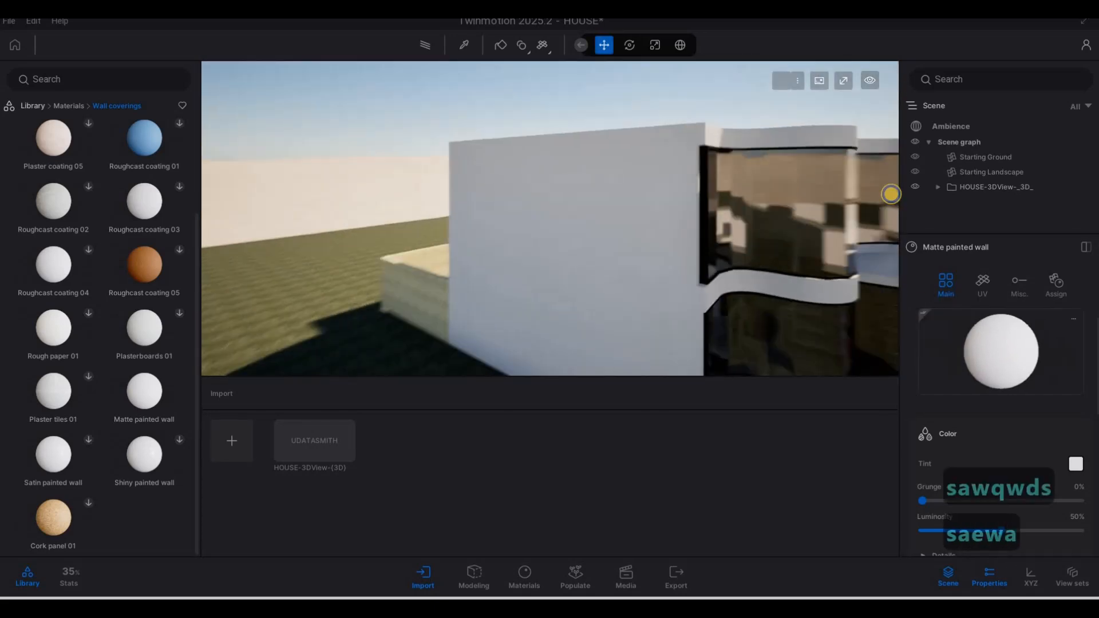
key(w)
key(w)
key(w)
key(w)
key(w)
key(w)
key(w)
key(w)
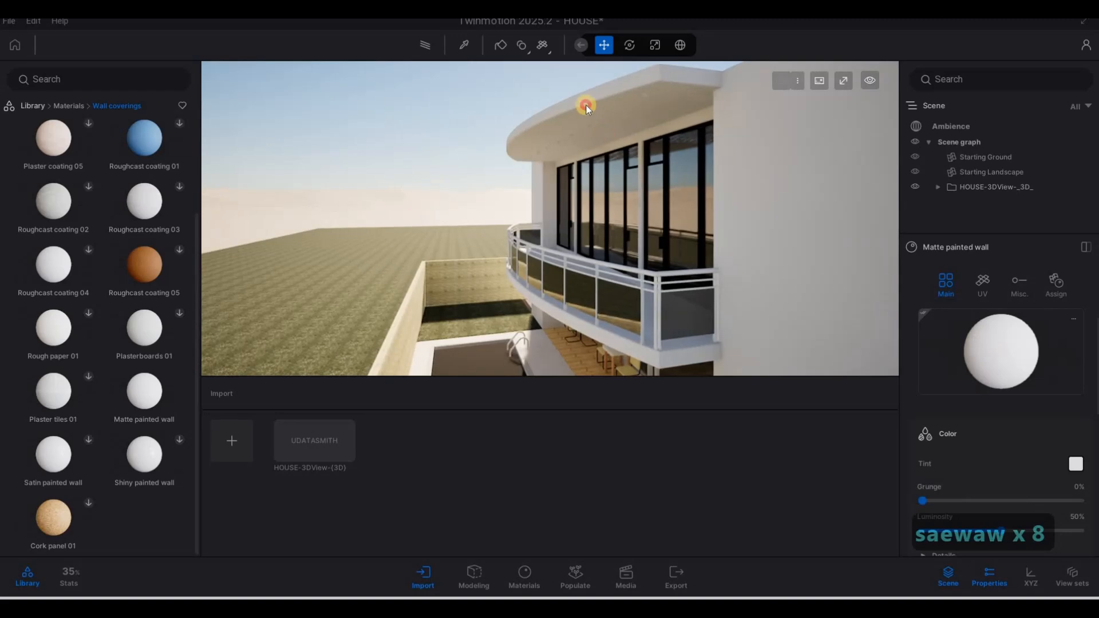
Step: Sample the Clear glass from the doors, try it on the balcony, then undo it
key(w)
key(d)
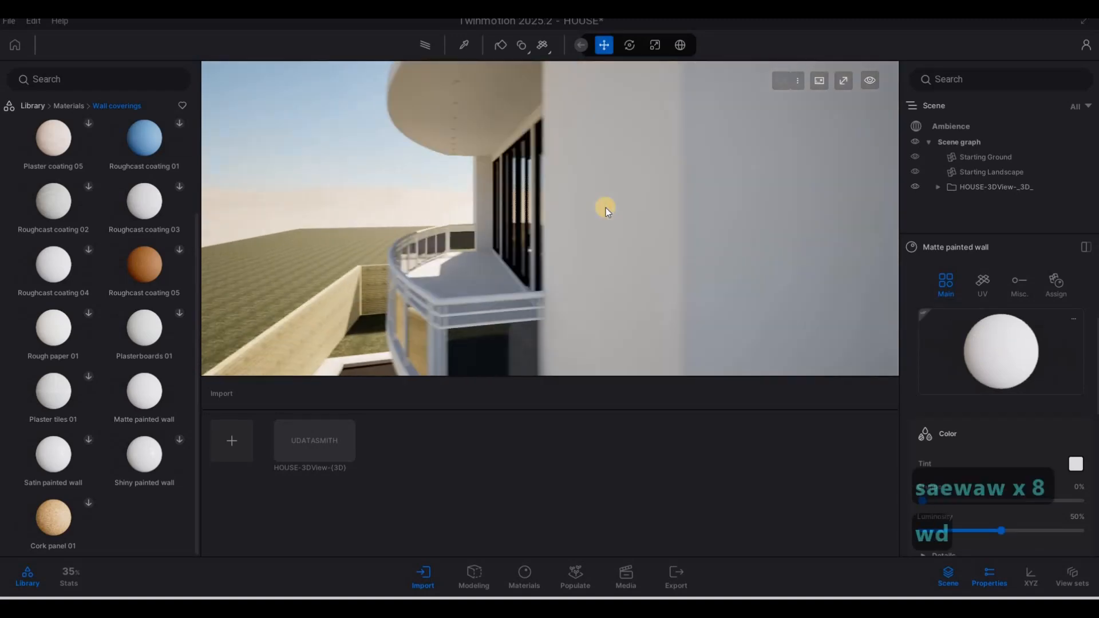
key(s)
key(a)
key(w)
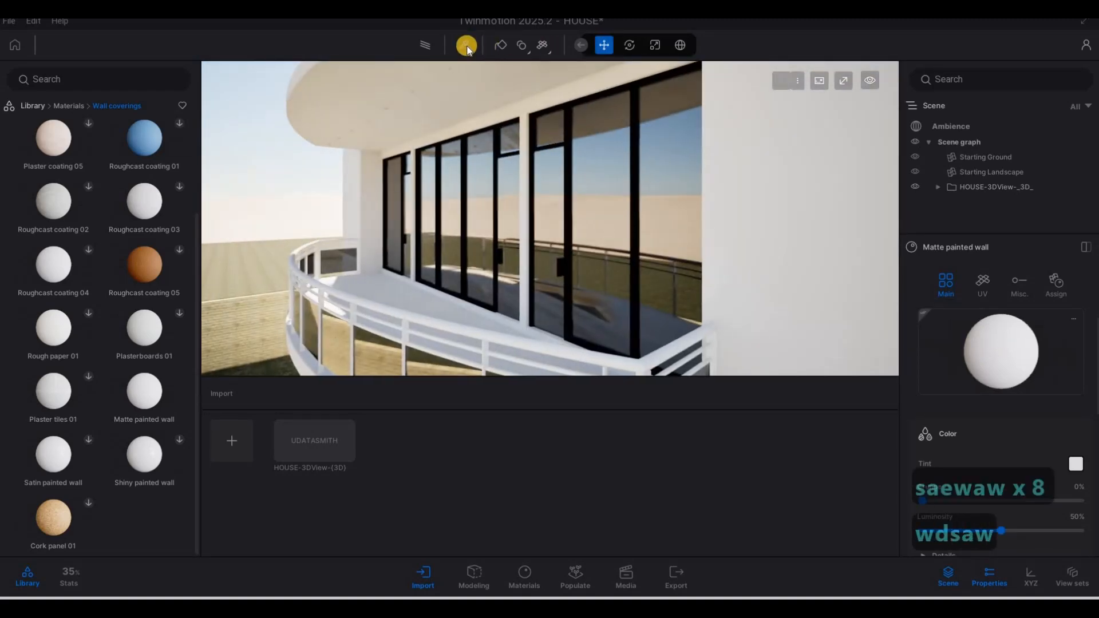
click(463, 45)
click(640, 147)
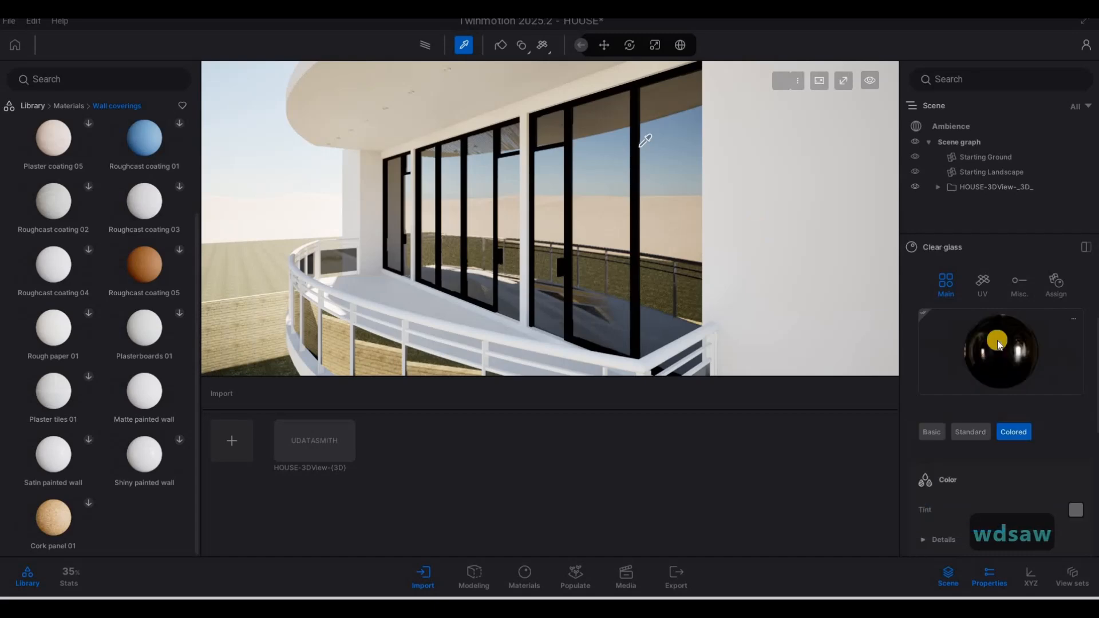
drag(996, 342, 602, 360)
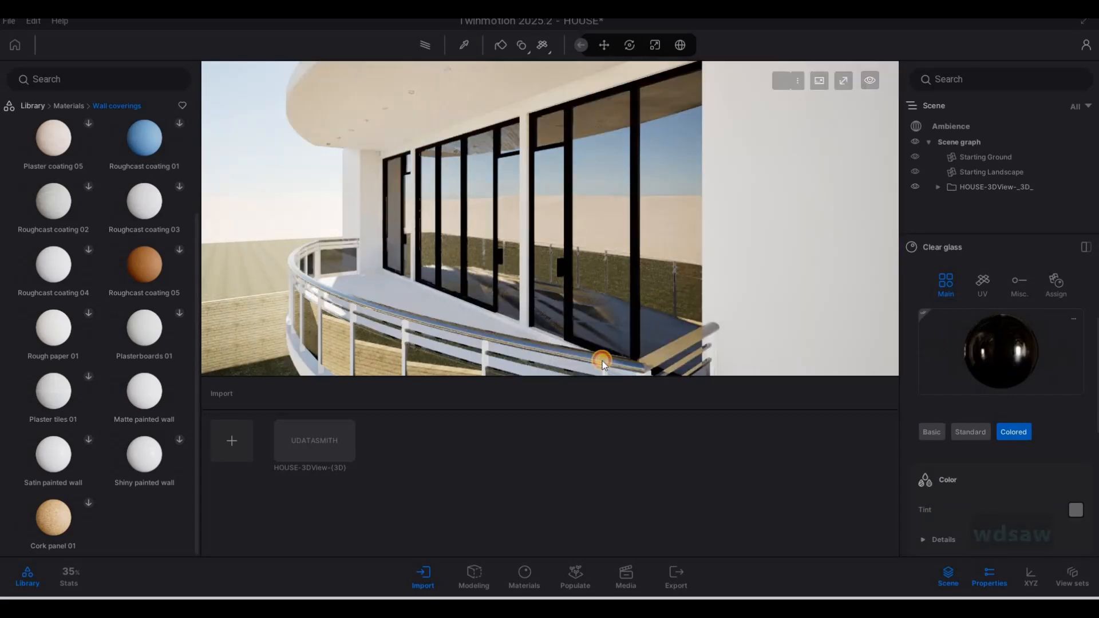
key(s)
key(ctrl+z)
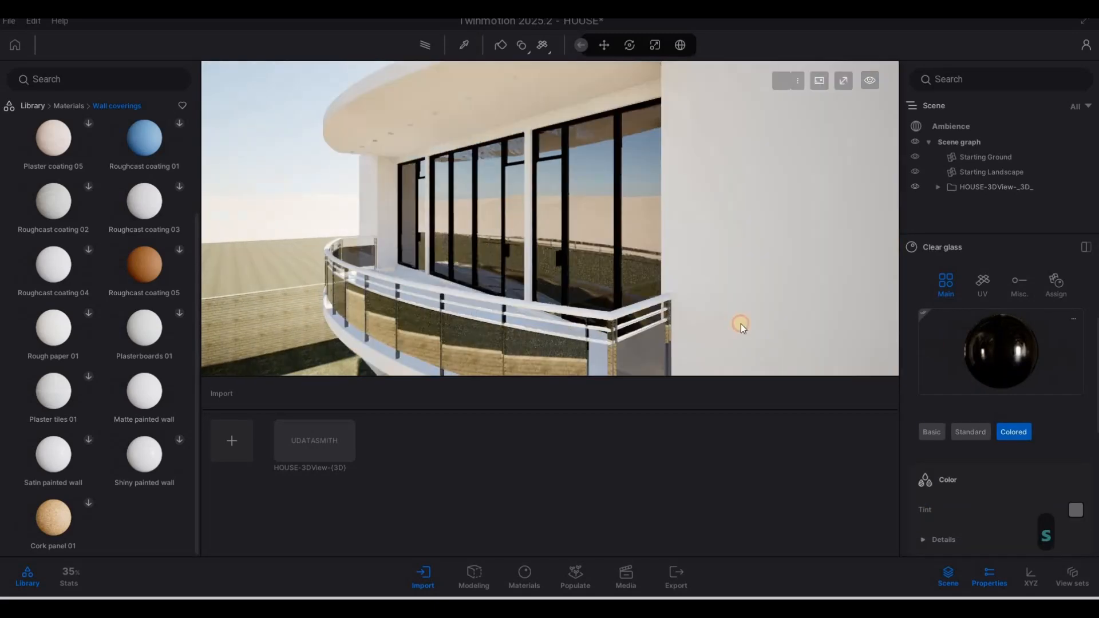
key(ctrl+y)
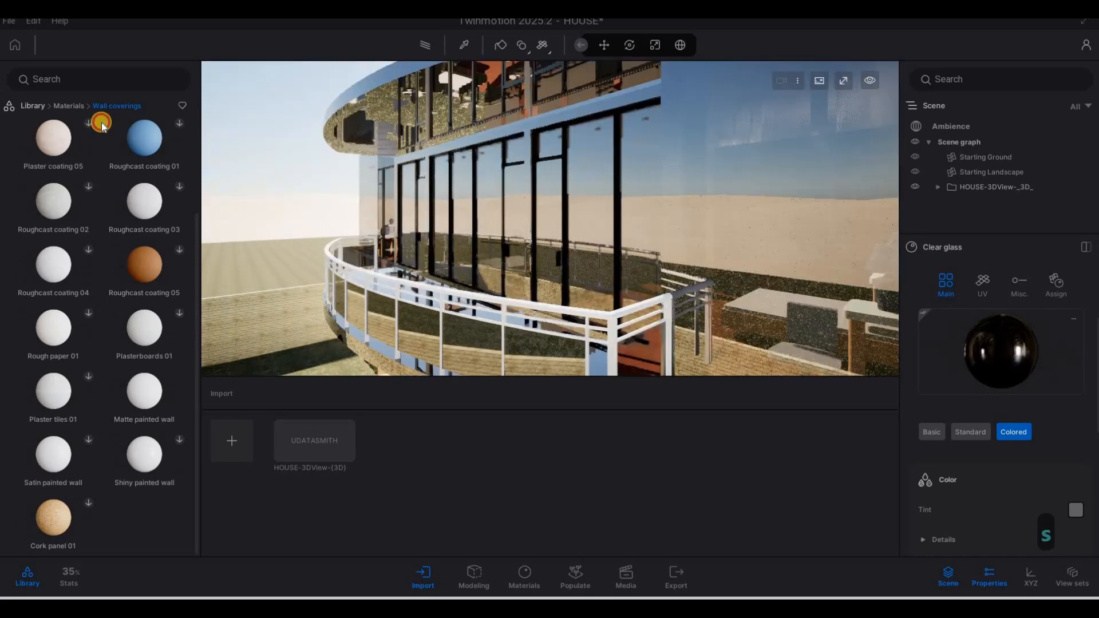
key(ctrl+z)
key(a)
key(w)
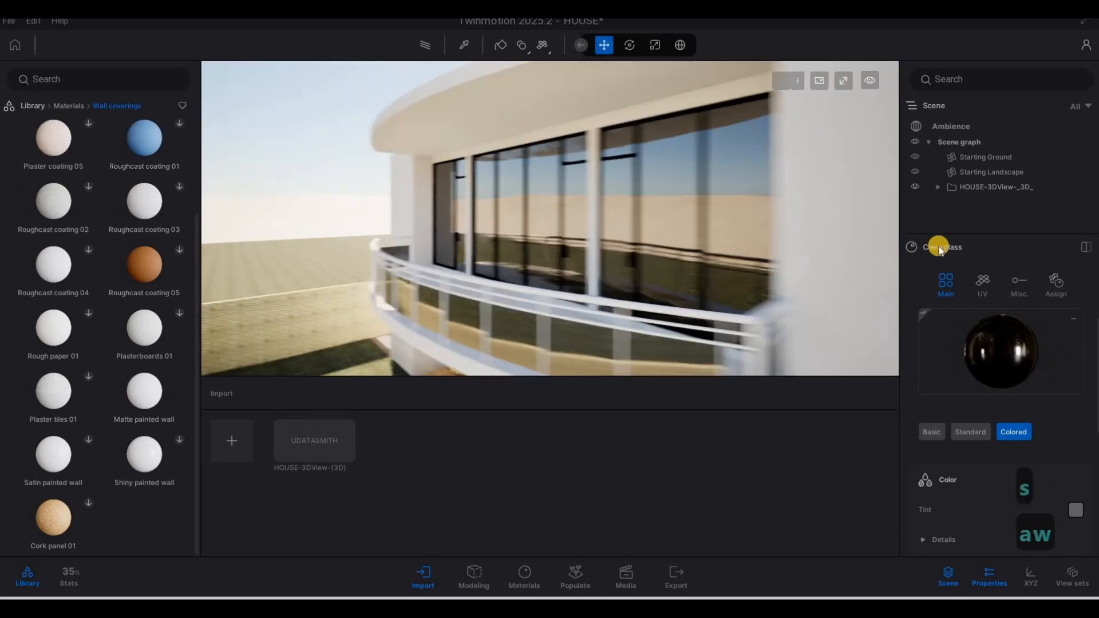
key(d)
Step: Pick the black Aluminum from the window frames and apply it to the balcony railing
click(464, 47)
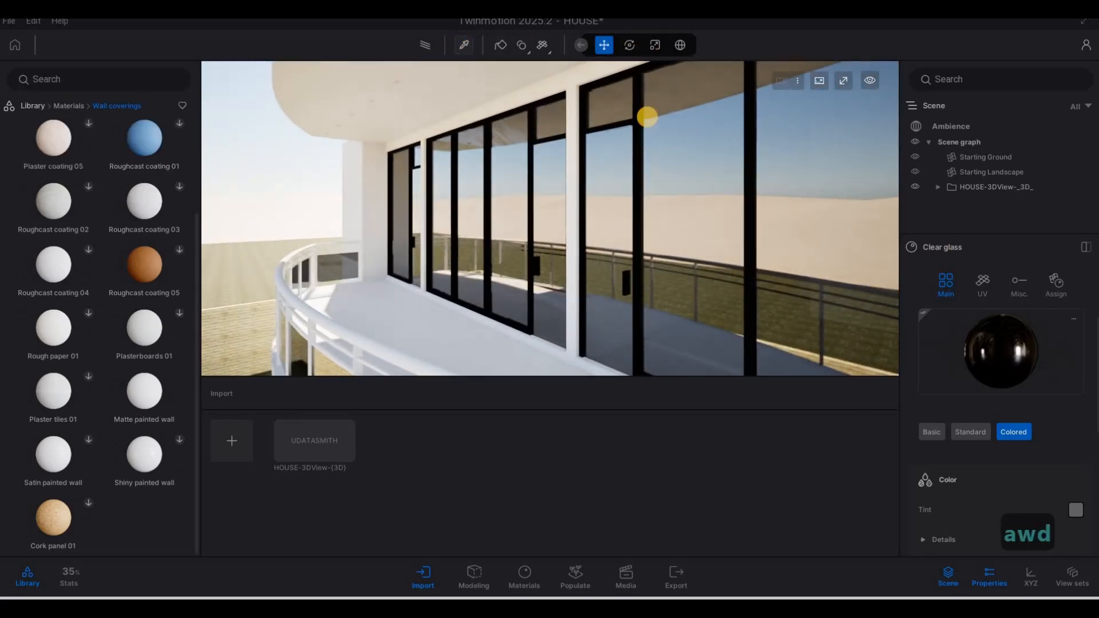
scroll(688, 119, up, 3)
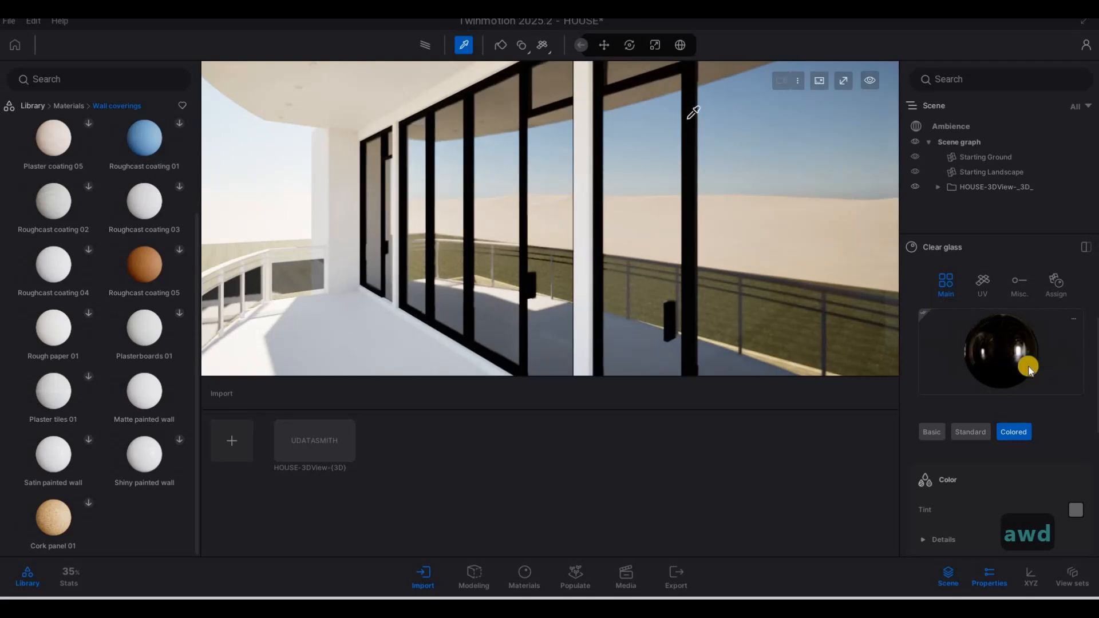
drag(1023, 363, 442, 348)
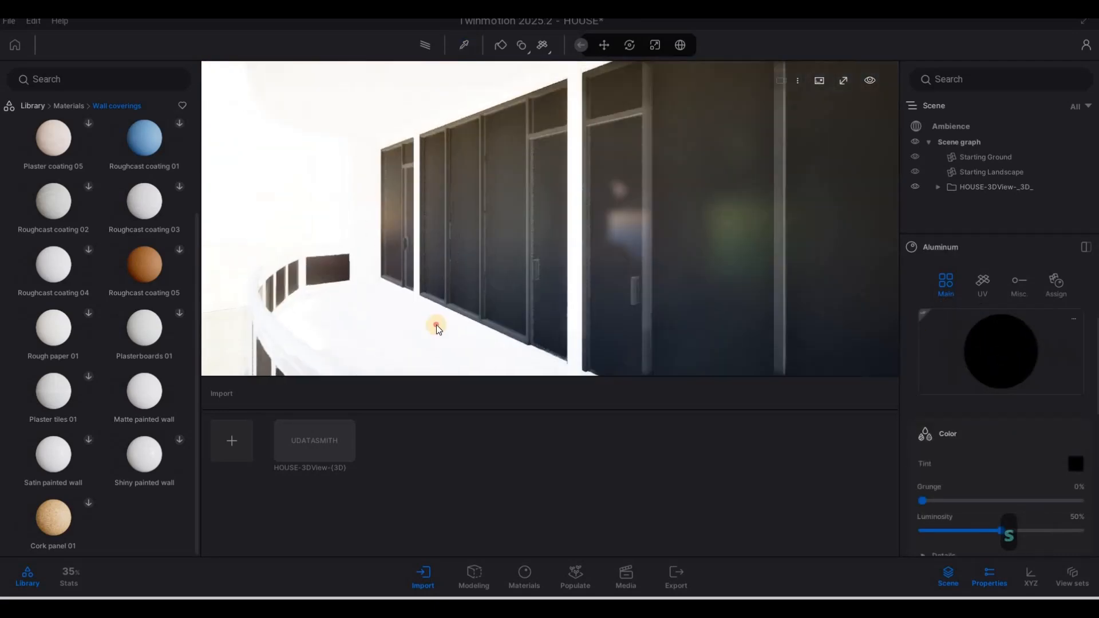
key(s)
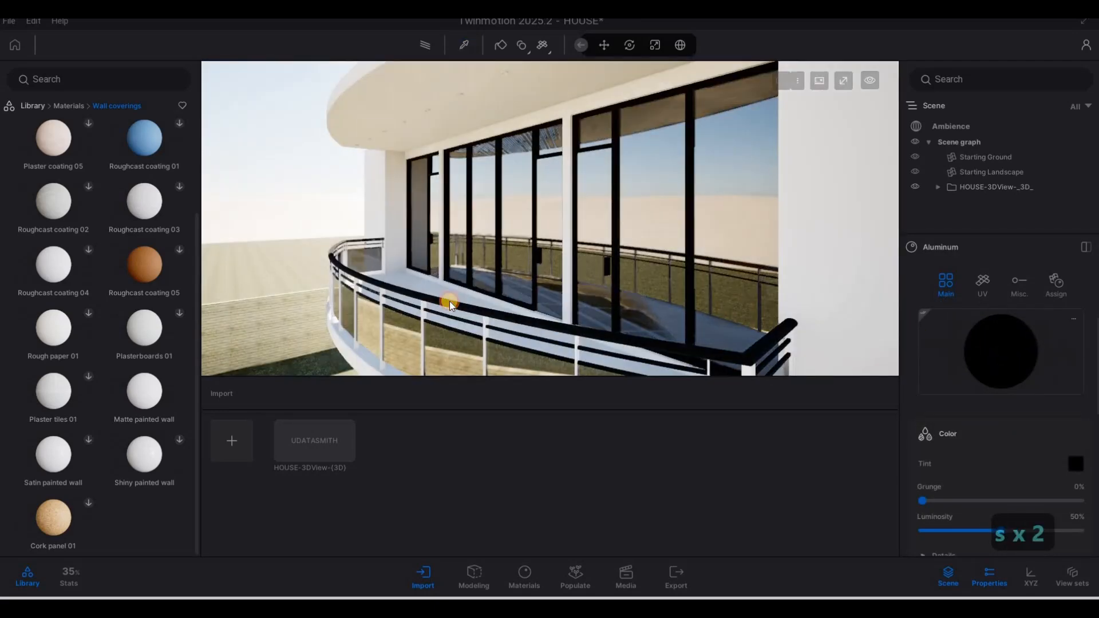
click(448, 301)
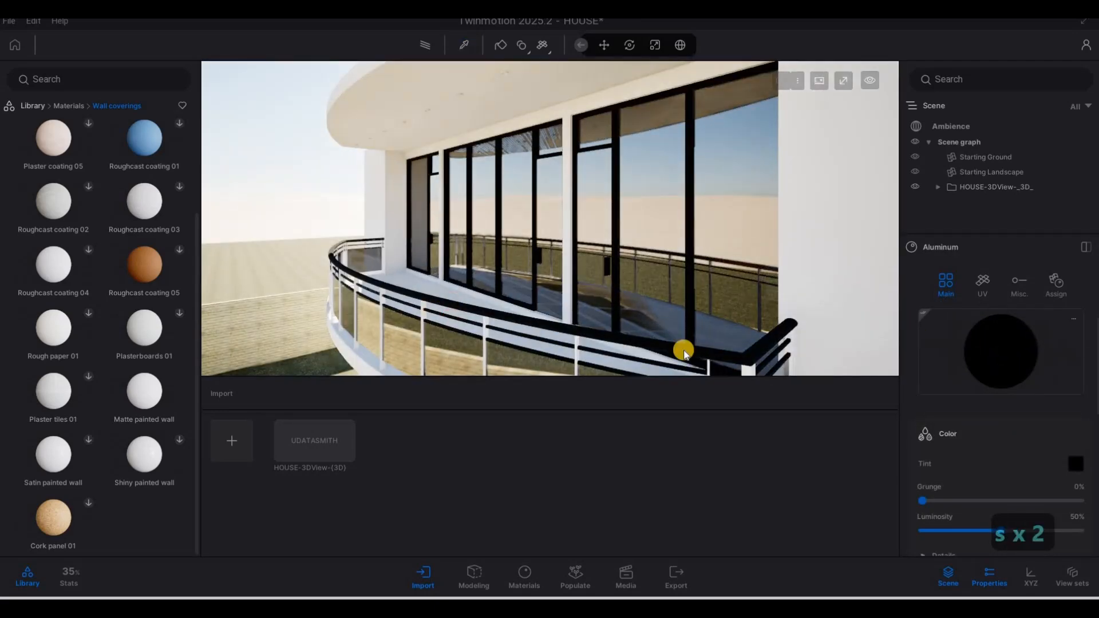
drag(532, 335, 486, 321)
Step: Apply the same black Aluminum to the round ceiling lamps under the balcony overhang
right_drag(473, 151, 1008, 331)
key(w)
key(a)
key(w)
key(d)
key(w)
drag(693, 264, 626, 229)
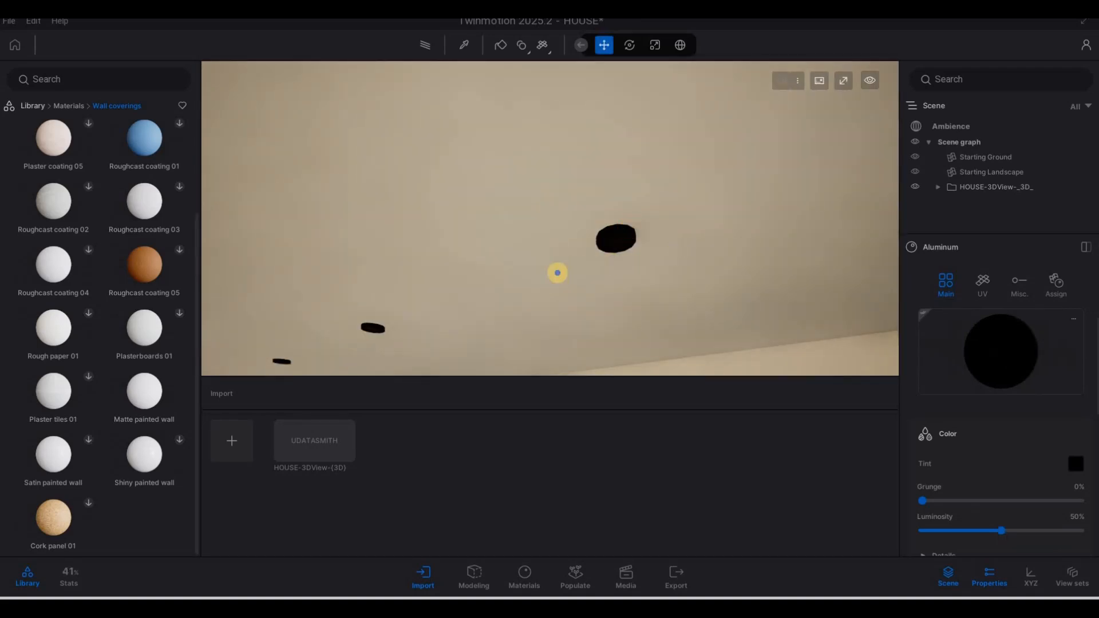
key(s)
key(d)
right_drag(558, 273, 129, 118)
key(w)
key(w)
key(a)
key(e)
key(d)
key(d)
key(d)
key(d)
key(d)
key(d)
key(d)
key(d)
key(d)
key(d)
key(d)
key(d)
key(d)
key(d)
key(d)
key(d)
key(d)
key(d)
key(d)
key(d)
key(d)
key(d)
key(d)
key(d)
key(d)
key(d)
key(d)
key(d)
key(d)
key(d)
key(s)
Step: Apply the Neon 01 material from Materials > Neons to the wall lamp beside the front door
key(d)
key(w)
key(d)
key(d)
key(w)
key(w)
key(a)
key(w)
key(w)
key(a)
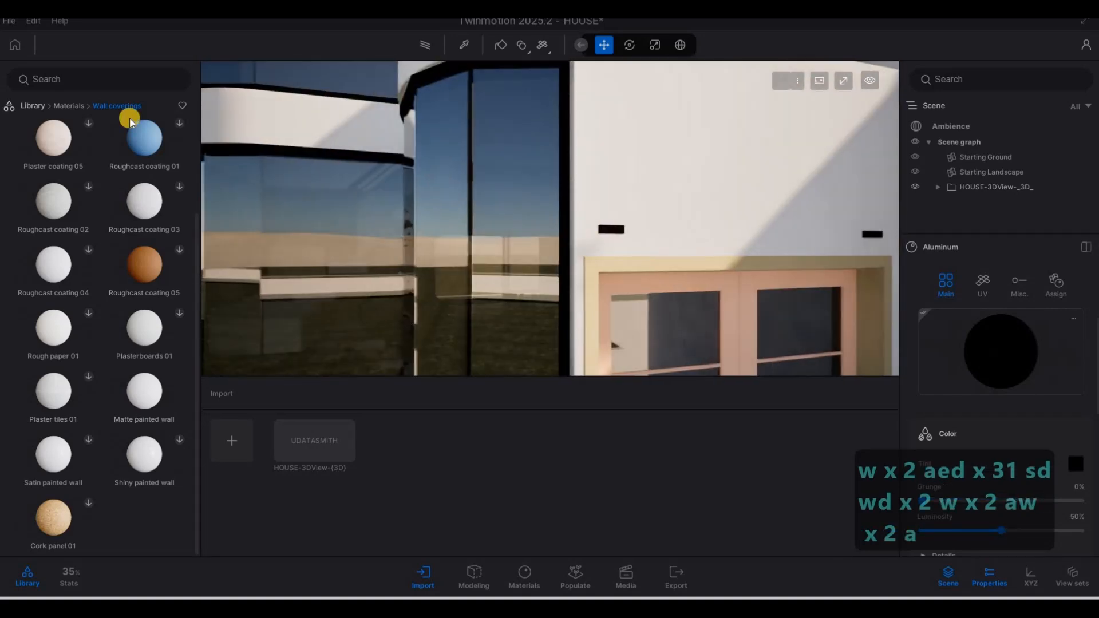
click(73, 104)
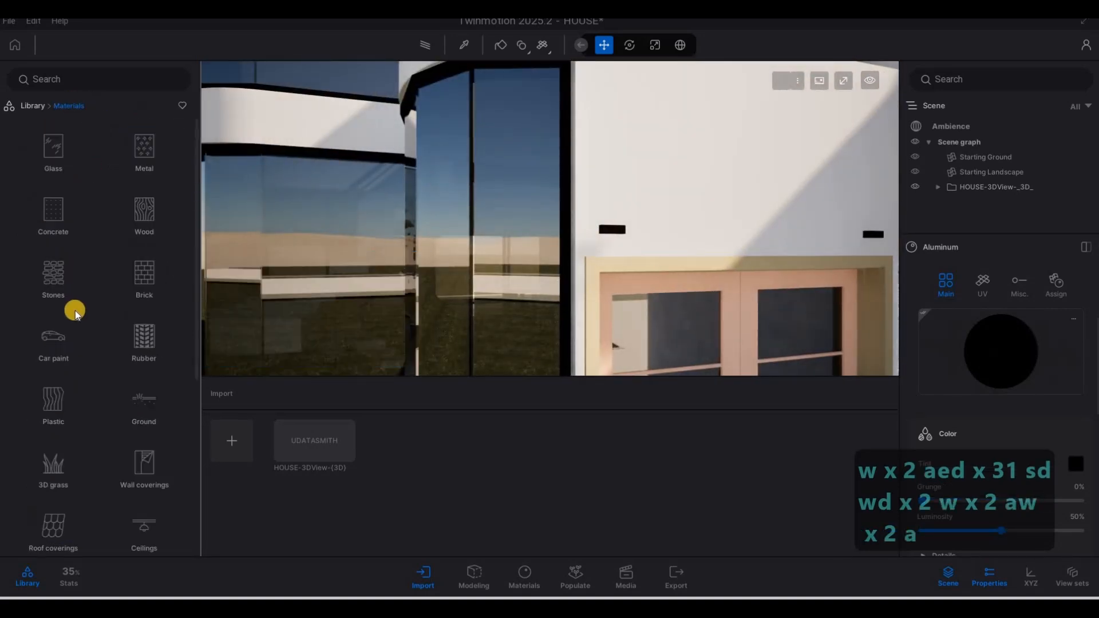
scroll(75, 312, down, 4)
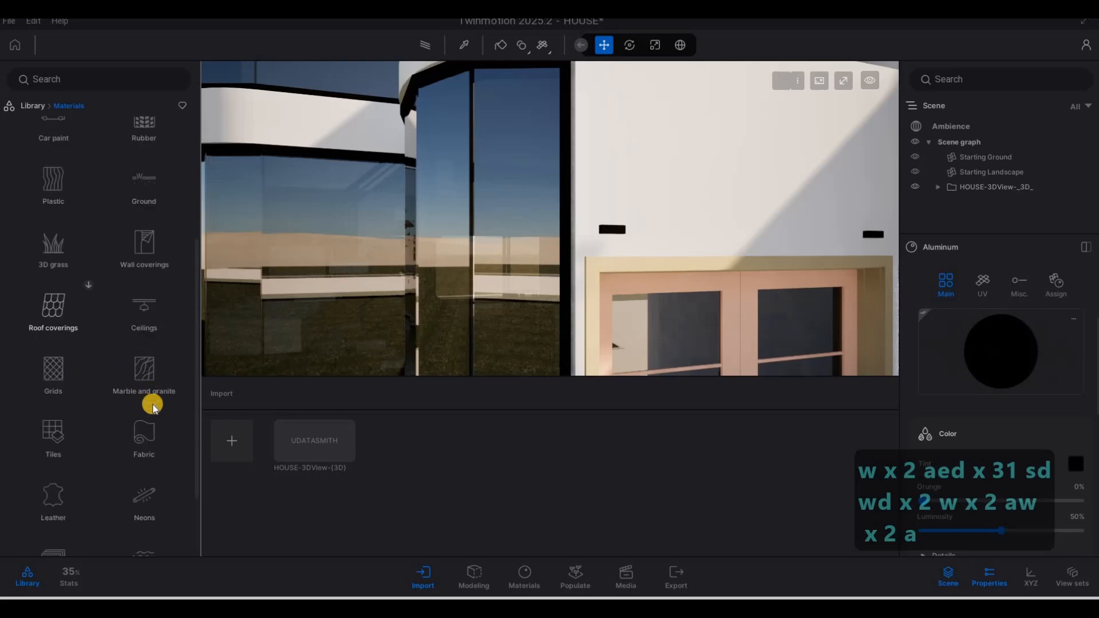
scroll(155, 409, down, 2)
click(150, 410)
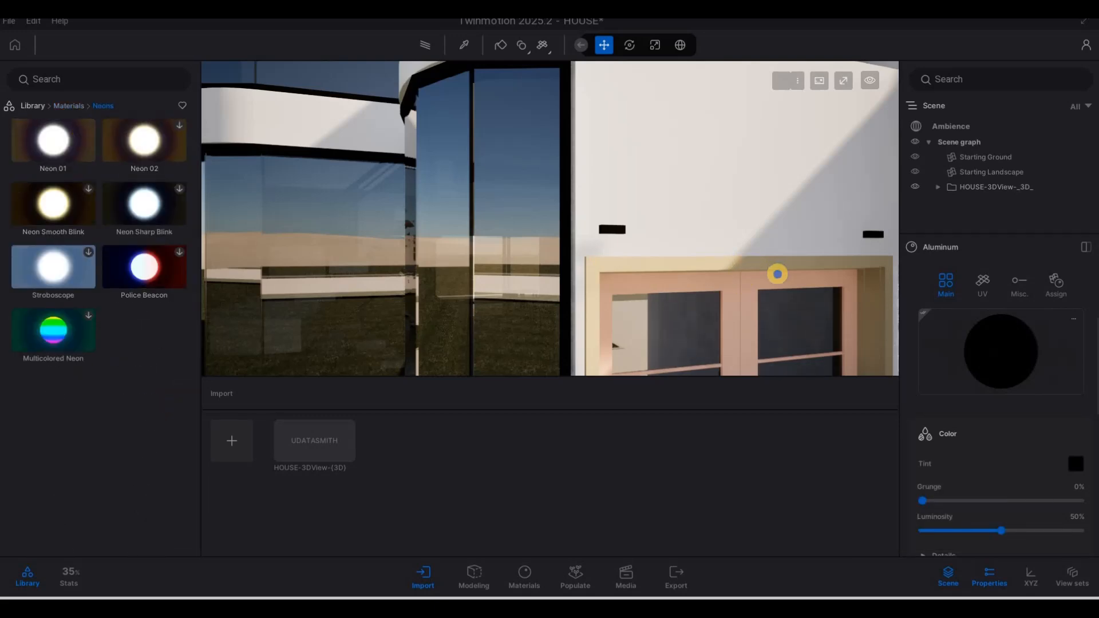
key(w)
mouse_move(664, 270)
mouse_down()
mouse_move(708, 270)
mouse_move(707, 257)
mouse_move(718, 267)
mouse_up()
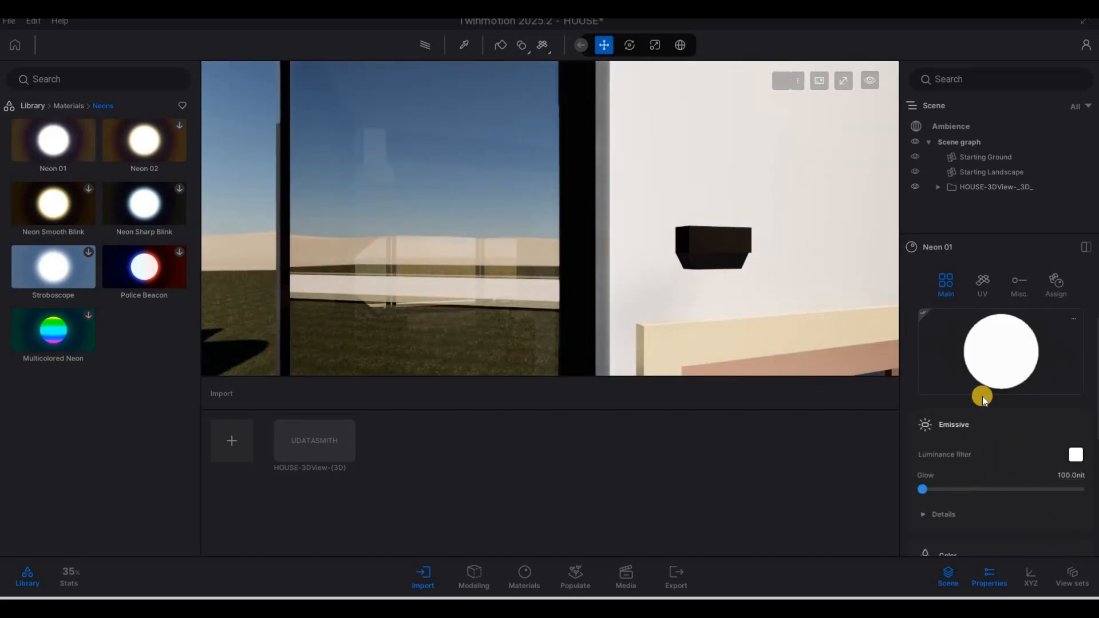
Step: Raise the Neon 01 glow to about 3285 nits
key(s)
key(w)
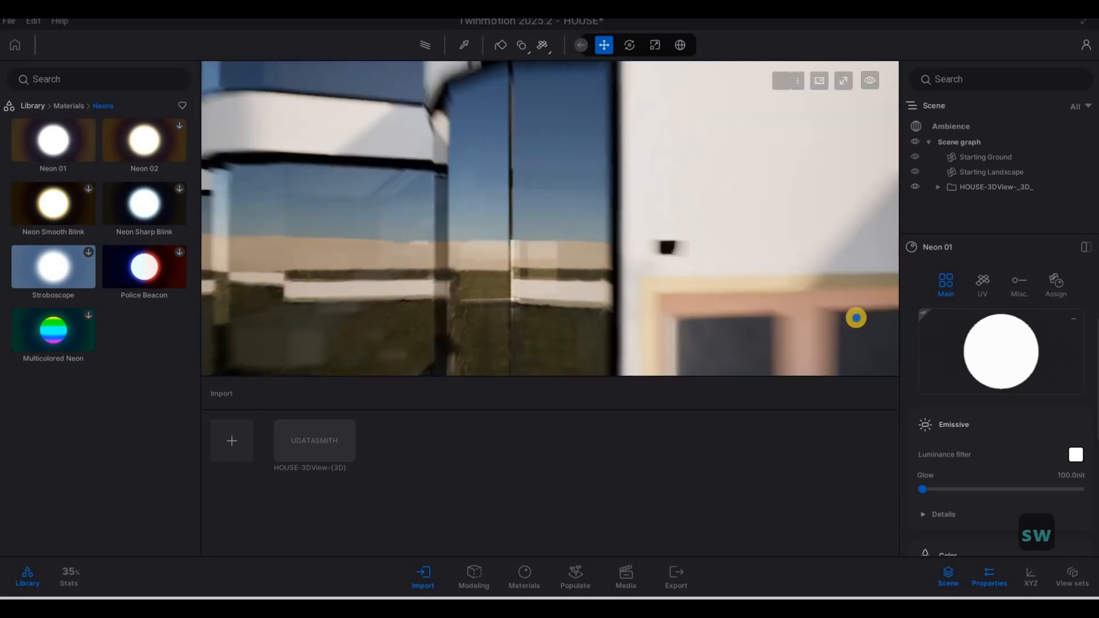
right_drag(757, 278, 776, 286)
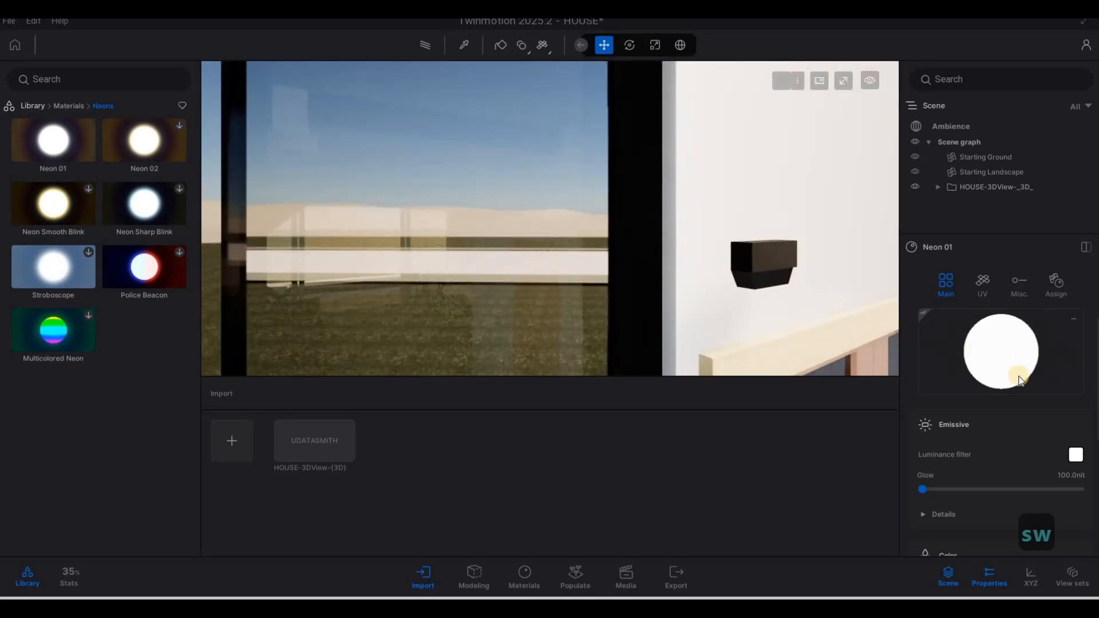
scroll(1007, 403, down, 1)
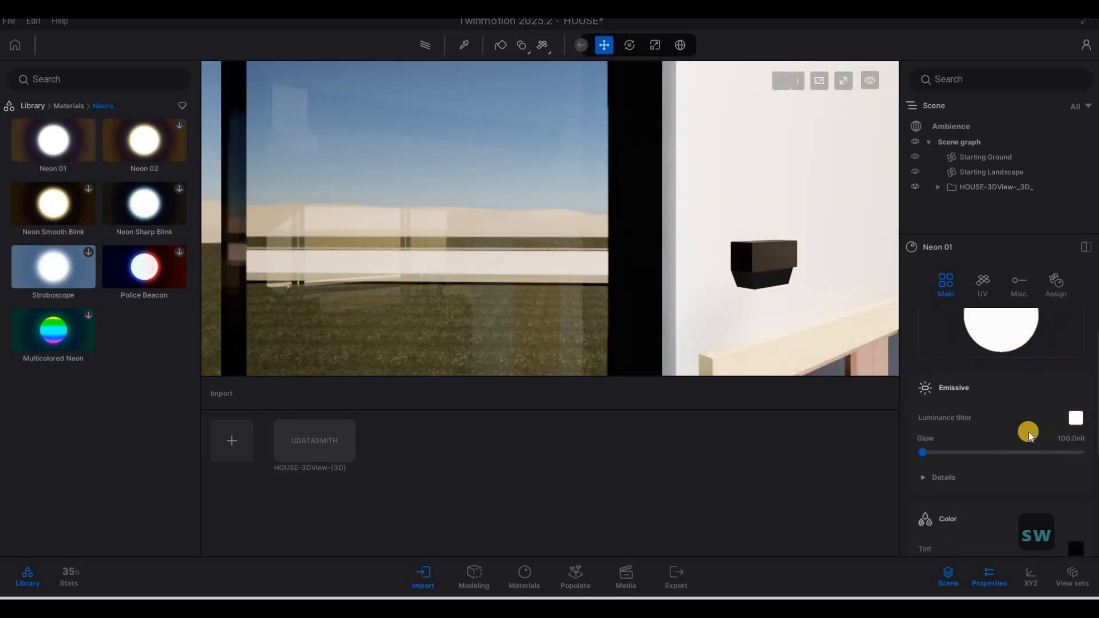
drag(928, 452, 932, 451)
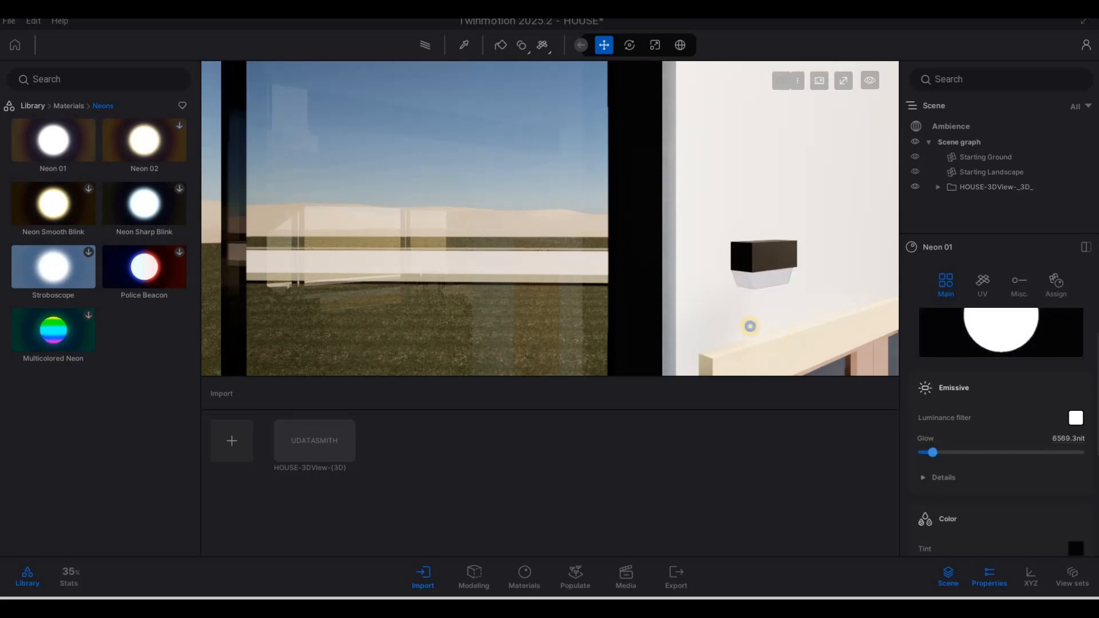
key(s)
key(s)
key(s)
key(w)
key(w)
drag(932, 452, 926, 453)
Step: Preview the house with path-traced rendering, then turn it back off
key(s)
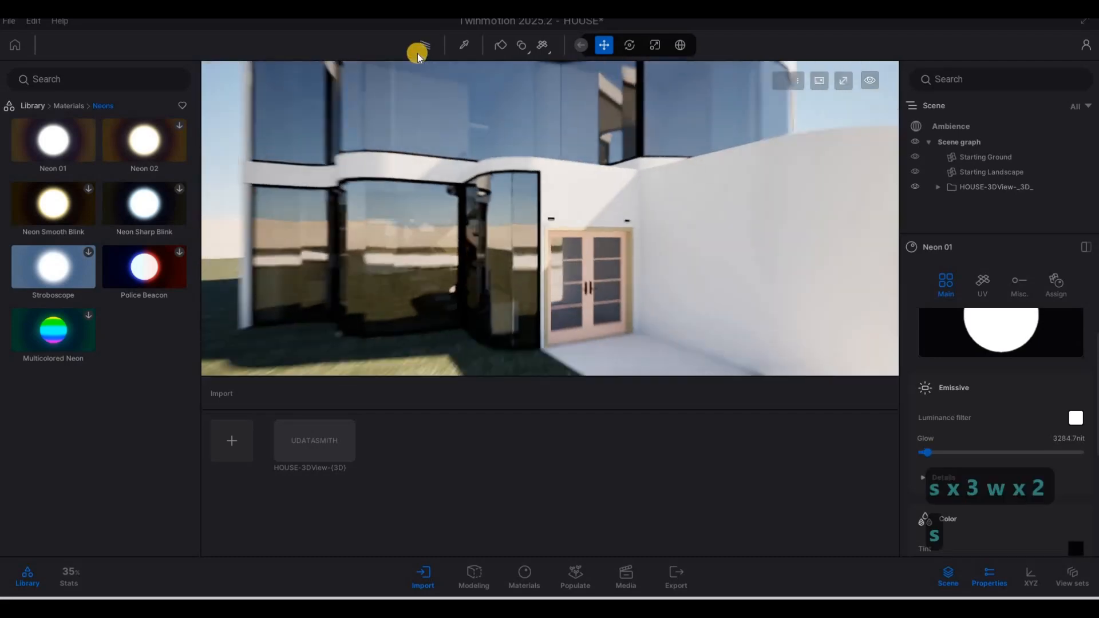
click(421, 47)
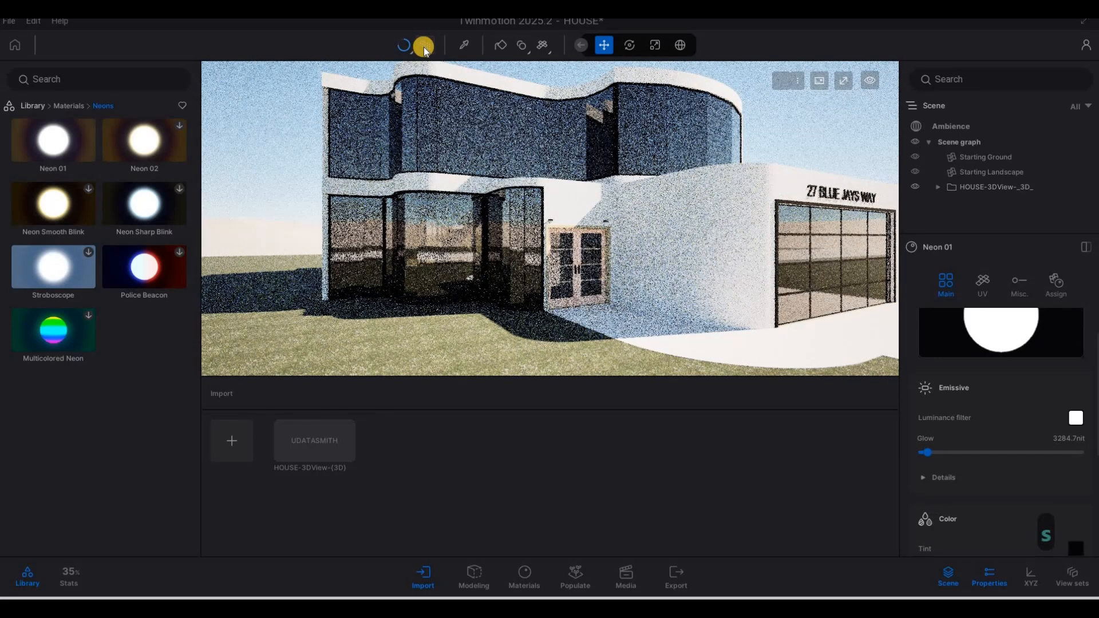
click(423, 47)
Step: Change the ambience environment from Dynamic sky to the HDRI skydome Noon Clear 01
key(d)
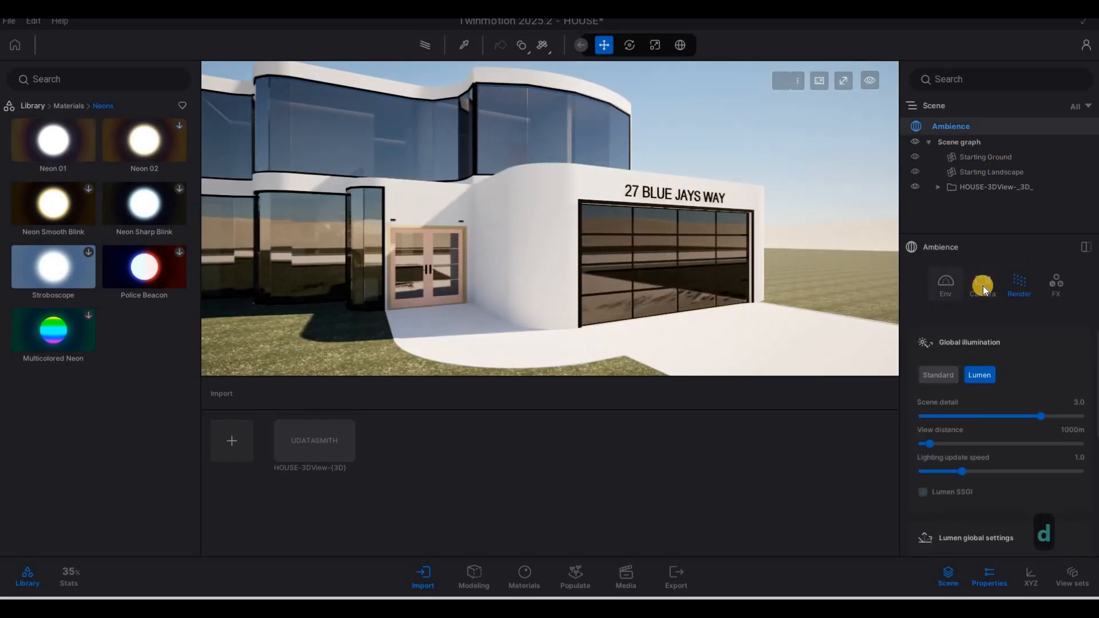
click(950, 284)
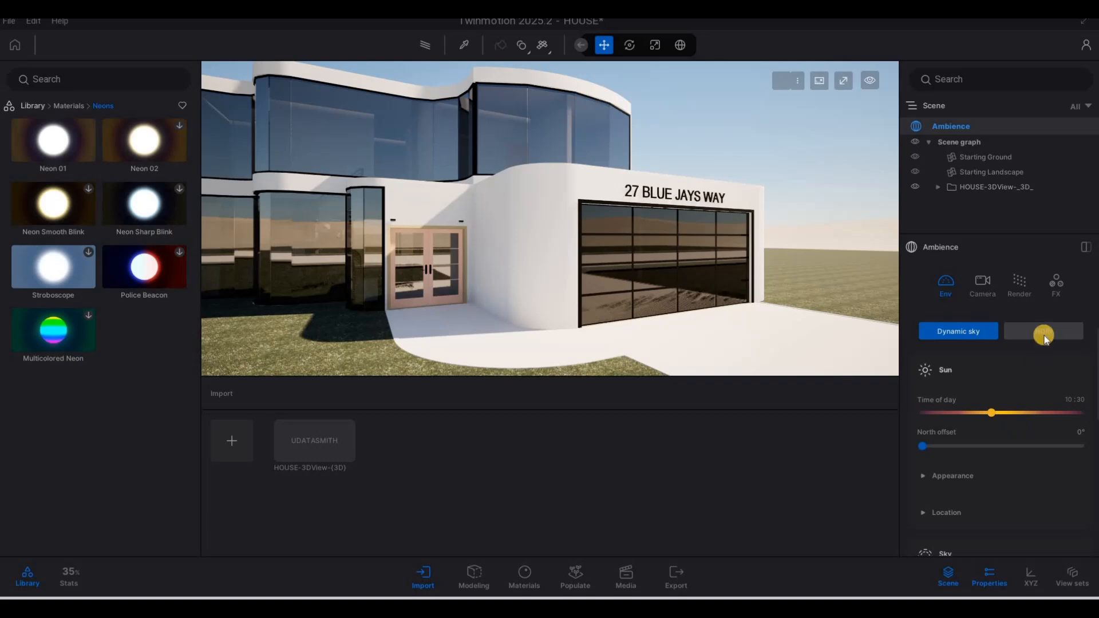
click(1033, 333)
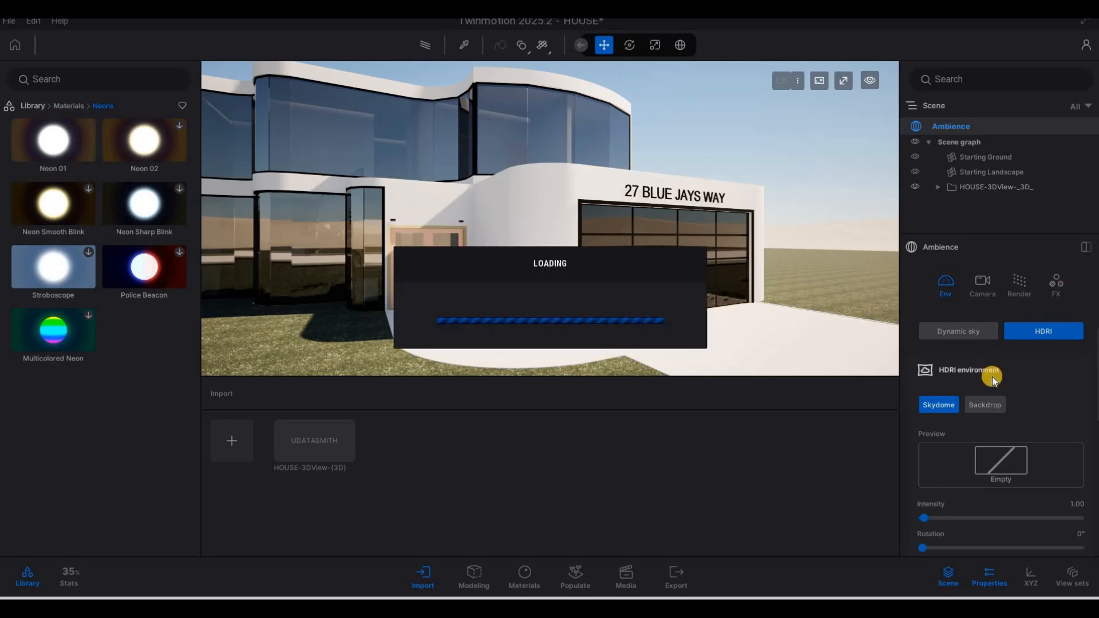
key(F1)
key(F1)
key(F1)
key(F1)
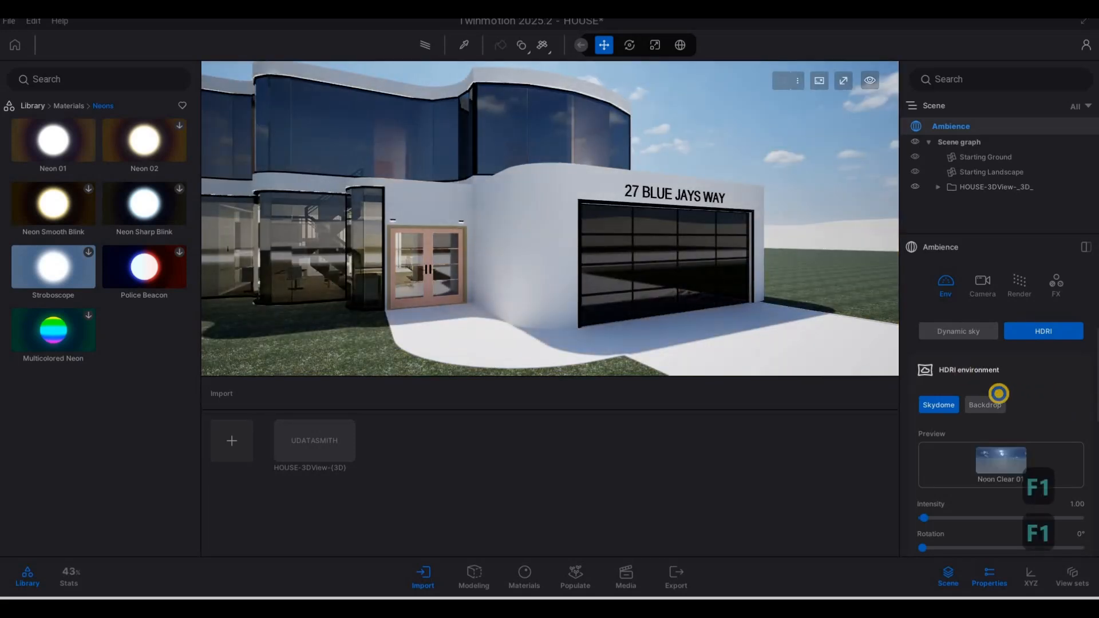
Step: Set the HDRI to Backdrop mode so the Approaching Storm sky surrounds the house
click(985, 405)
key(d)
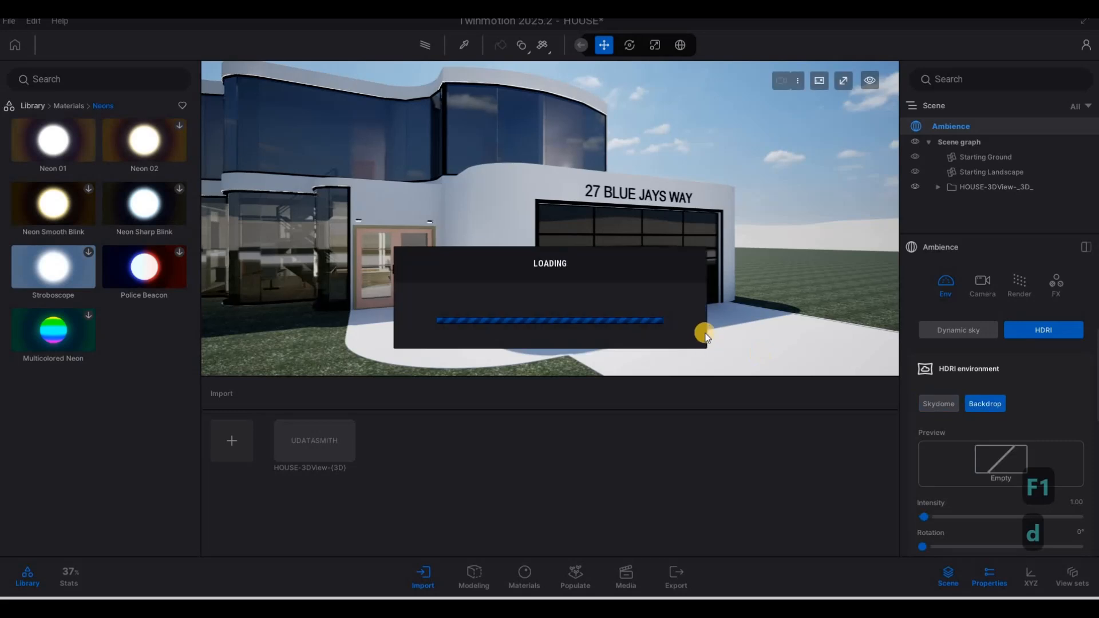
key(d)
key(d)
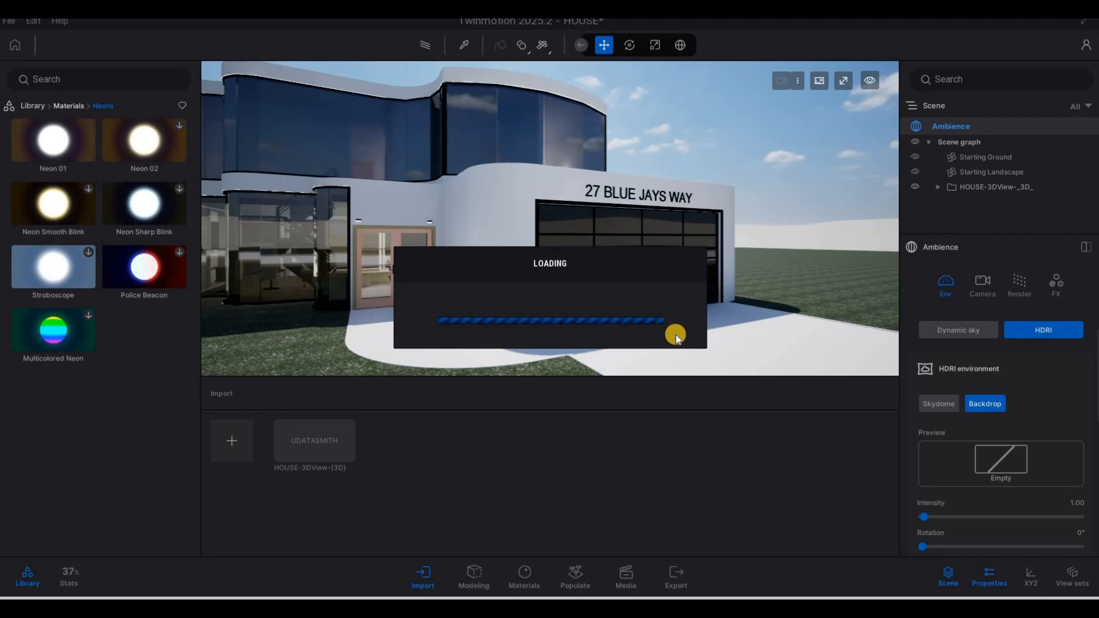
key(F1)
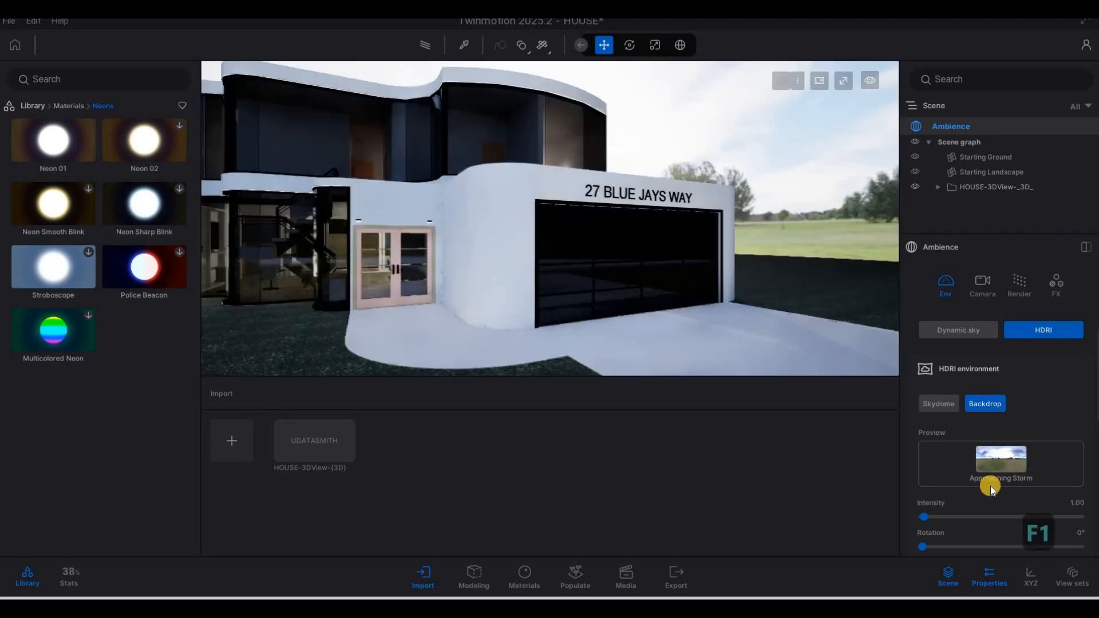
click(32, 106)
Step: Fly the camera back and around the house under the Approaching Storm sky
key(s)
key(d)
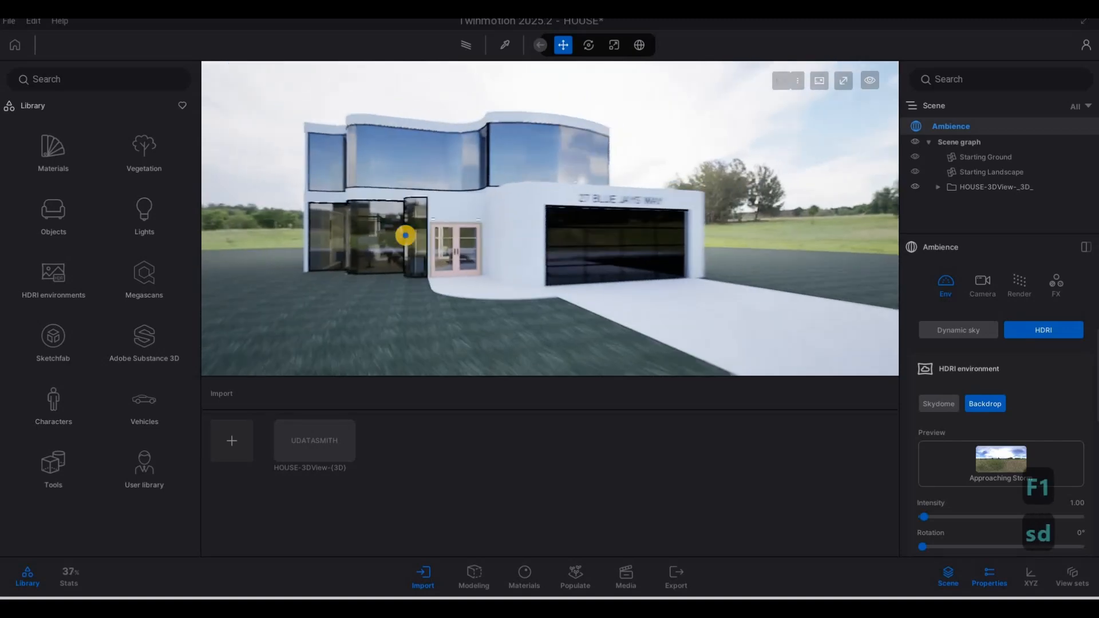
key(a)
key(d)
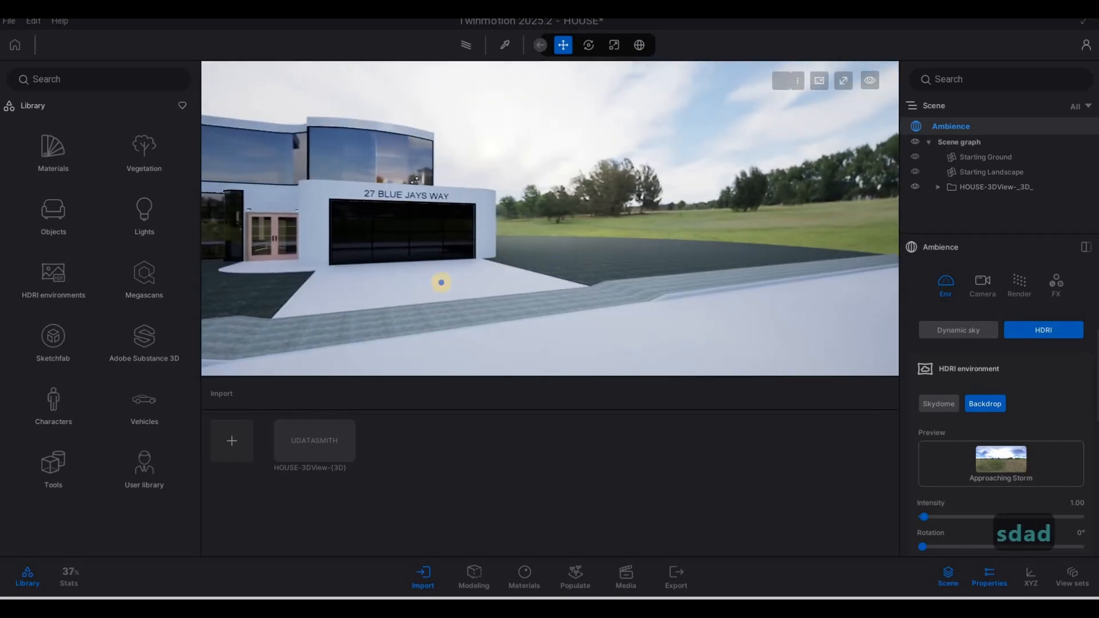
key(w)
key(d)
key(s)
key(a)
key(w)
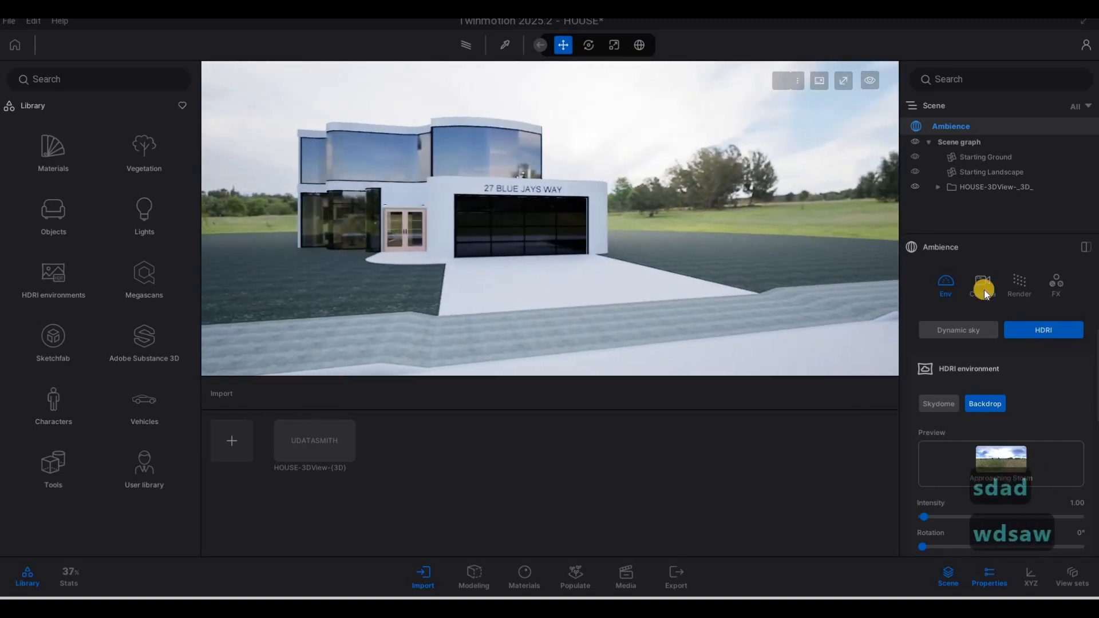
Step: Frame the house from the driveway and bring up the library's Materials categories
right_drag(589, 227, 674, 256)
key(d)
key(w)
key(a)
key(s)
key(s)
key(w)
key(a)
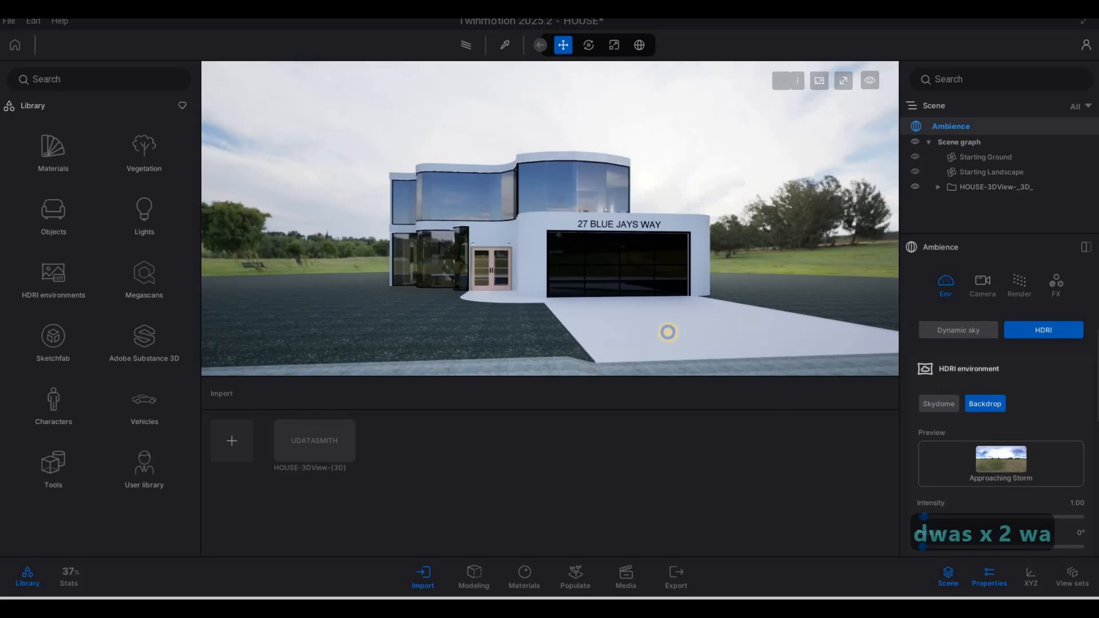
key(d)
mouse_move(667, 332)
right_down()
mouse_move(678, 332)
mouse_move(667, 329)
right_up()
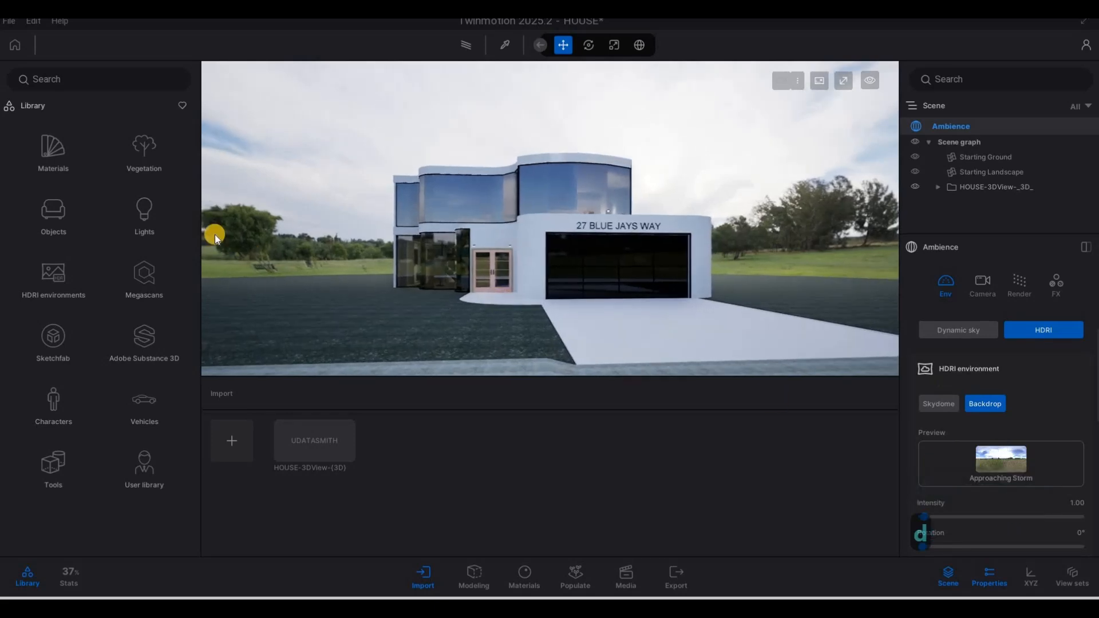
click(57, 161)
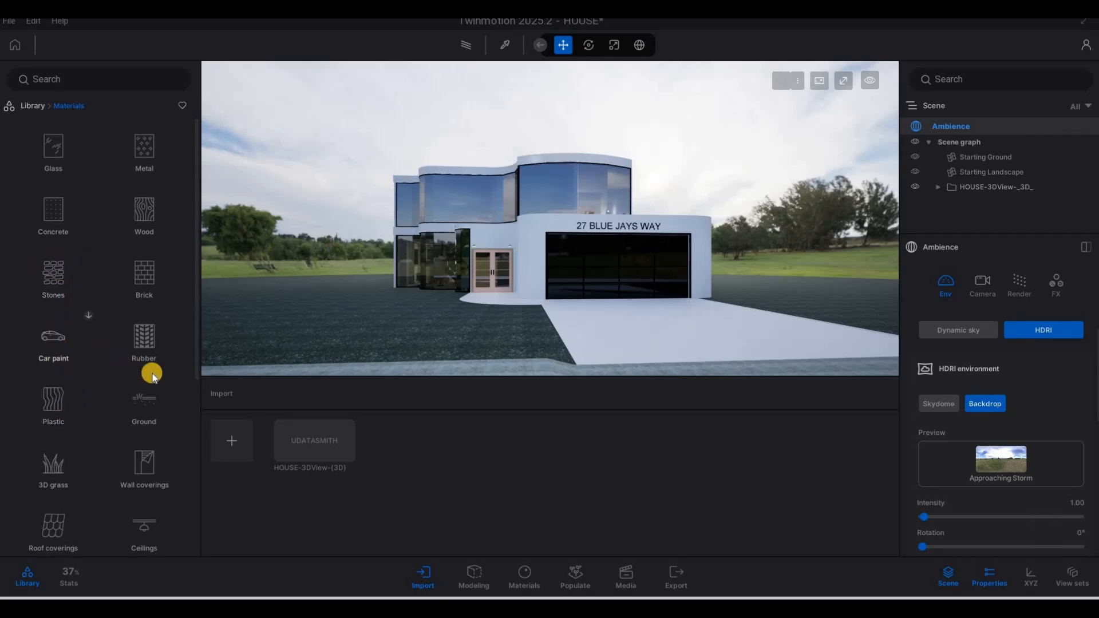
scroll(172, 386, down, 2)
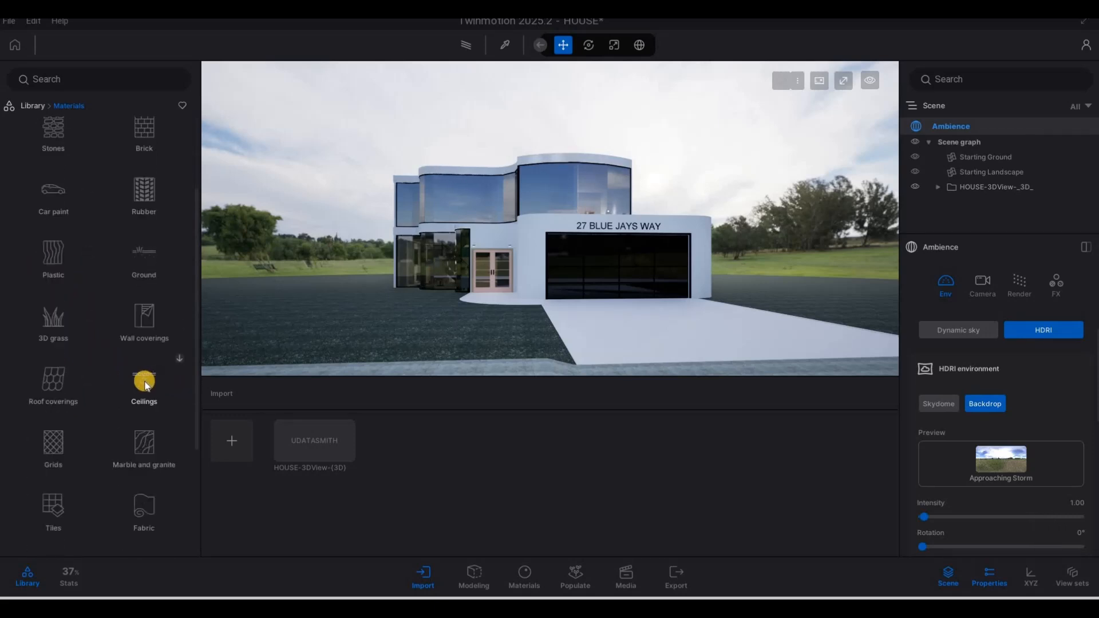
Step: Apply Grass 1 from Ground > Nature to the ground around the house
click(140, 241)
click(141, 150)
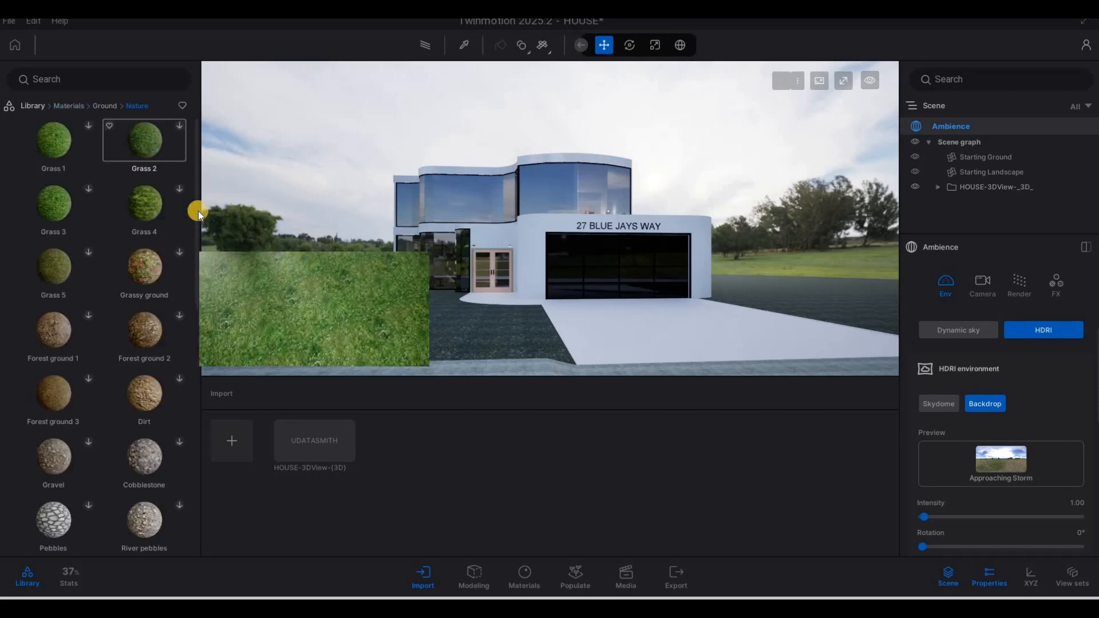
mouse_move(88, 130)
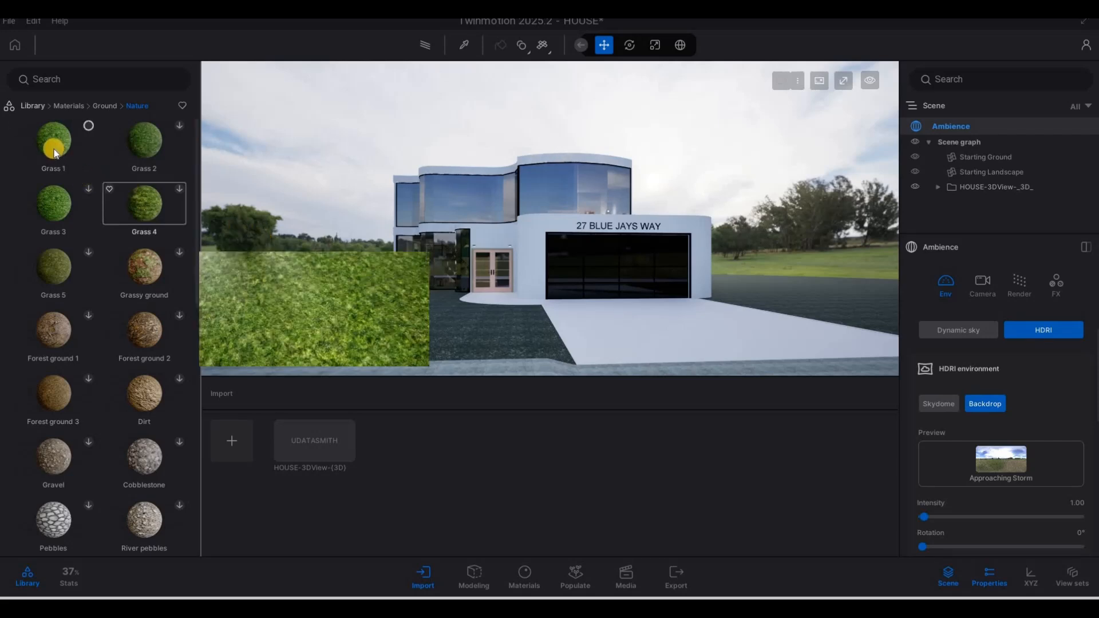
drag(54, 152, 378, 278)
drag(434, 325, 436, 328)
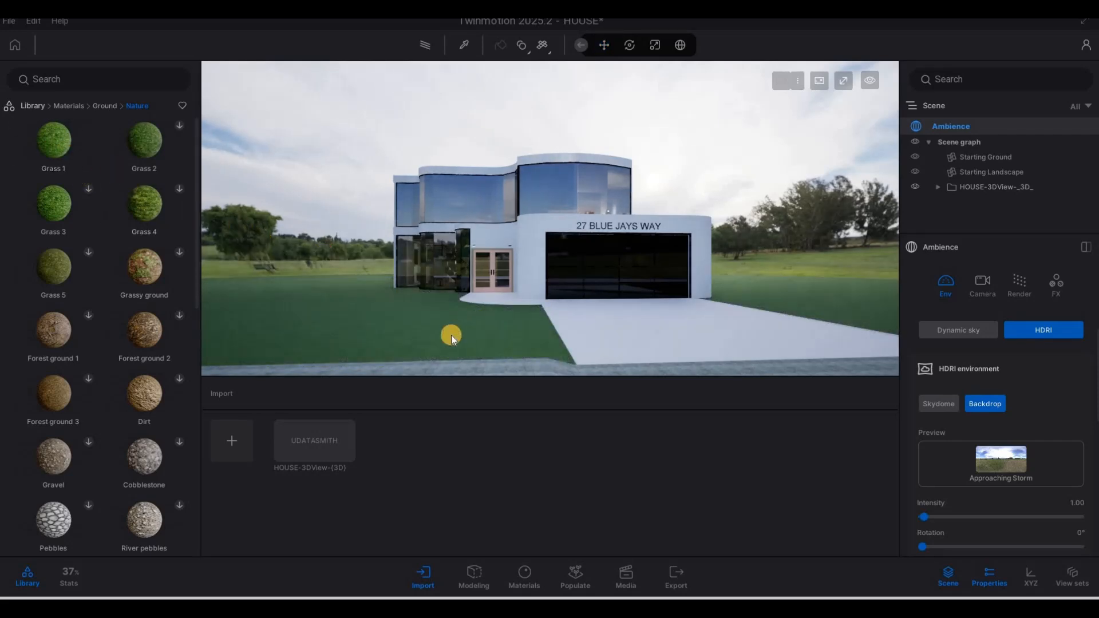
Step: Replace Grass 1 on the lawn with the Grass 4 material
mouse_move(155, 192)
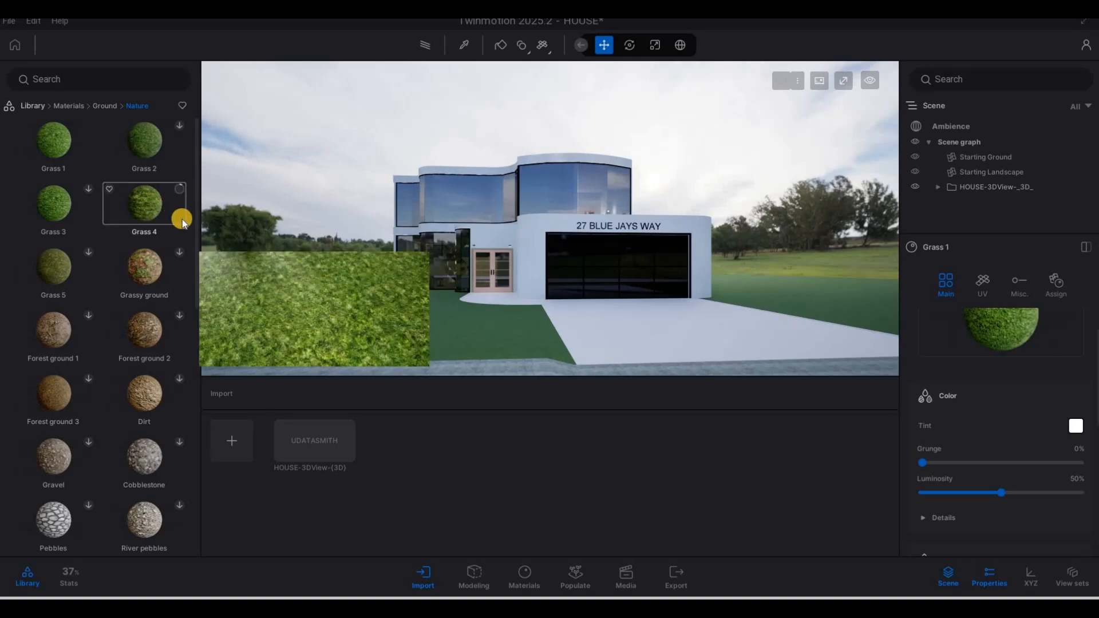
drag(181, 218, 442, 300)
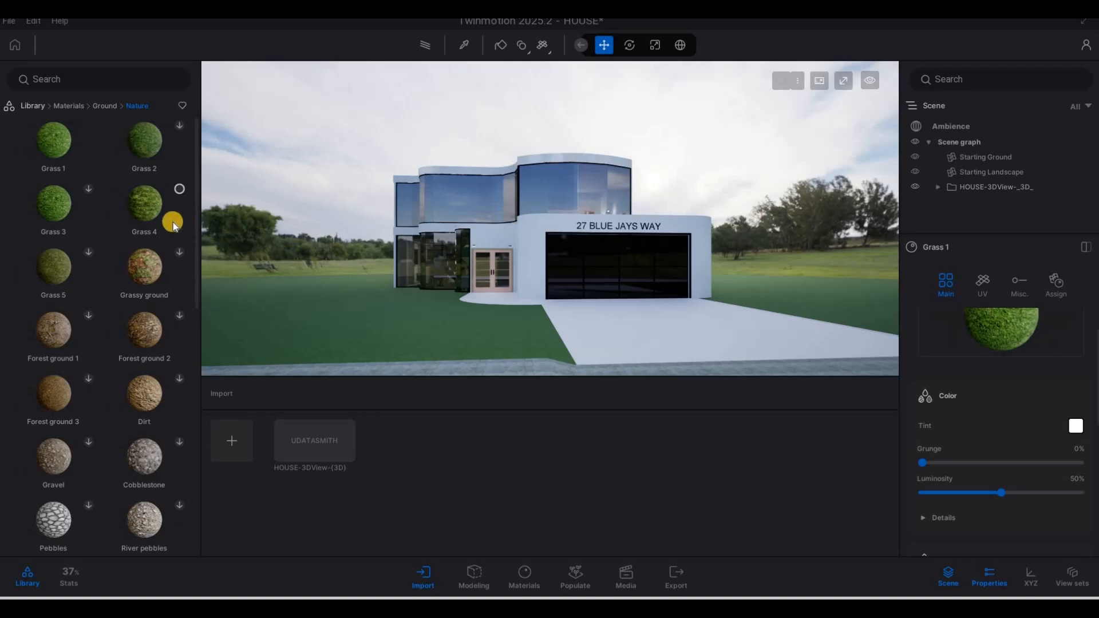
drag(157, 212, 421, 317)
click(441, 323)
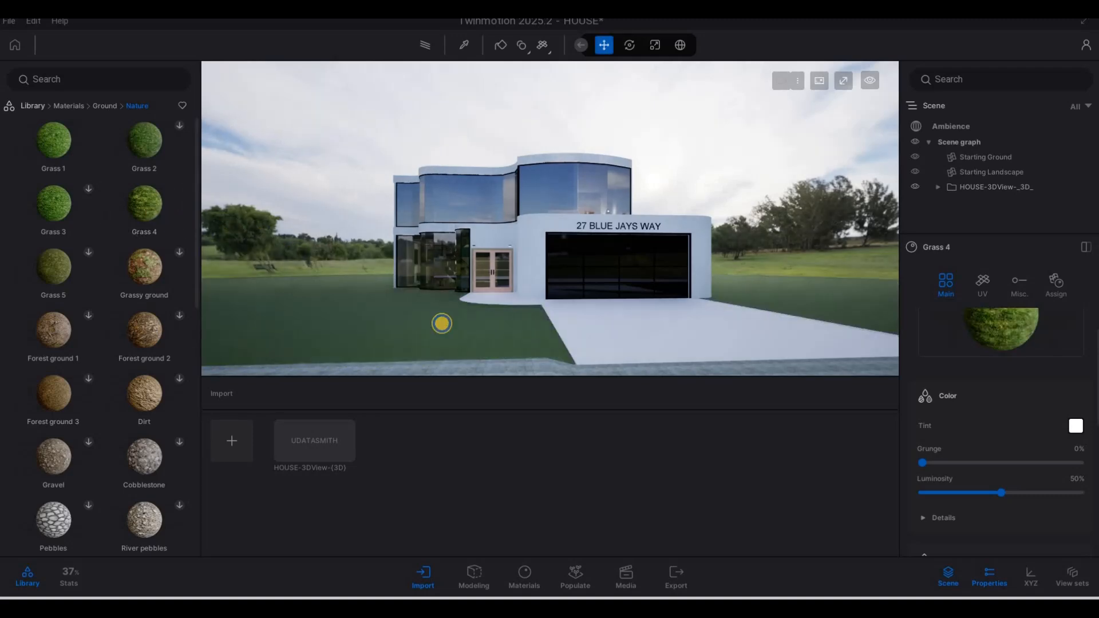
Step: Apply the 3D Grass material to the side passage between the white stepping slabs
click(62, 105)
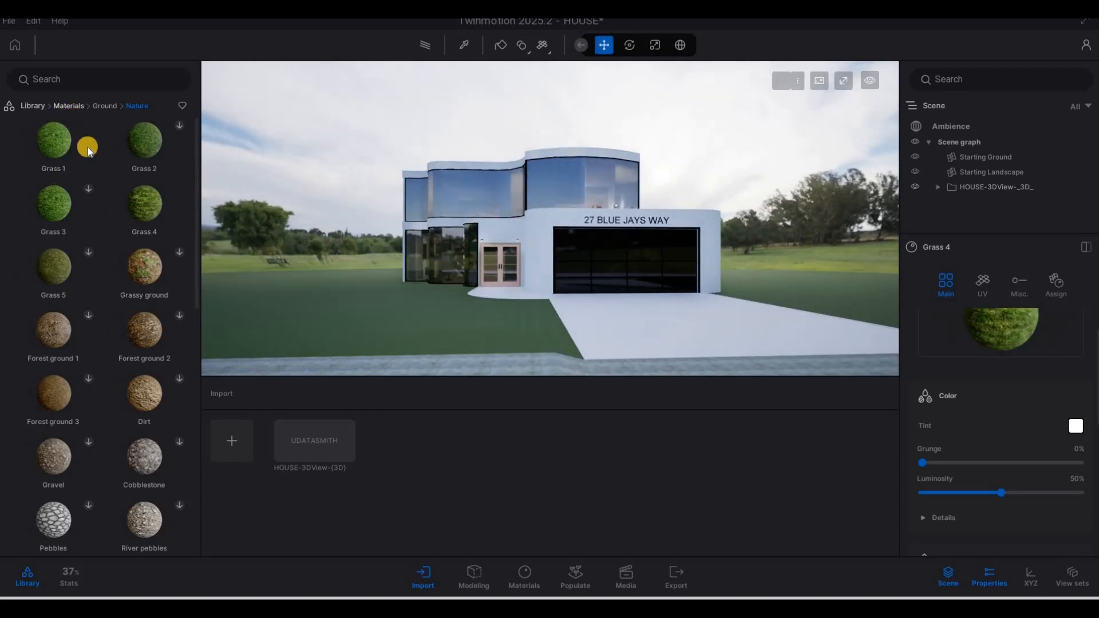
click(27, 105)
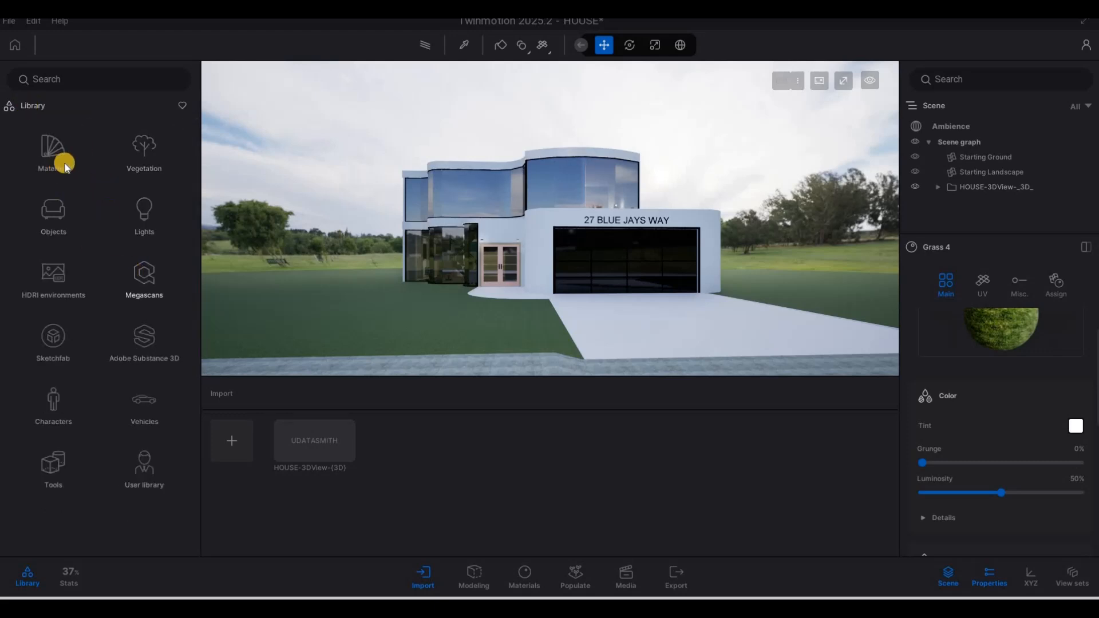
click(53, 151)
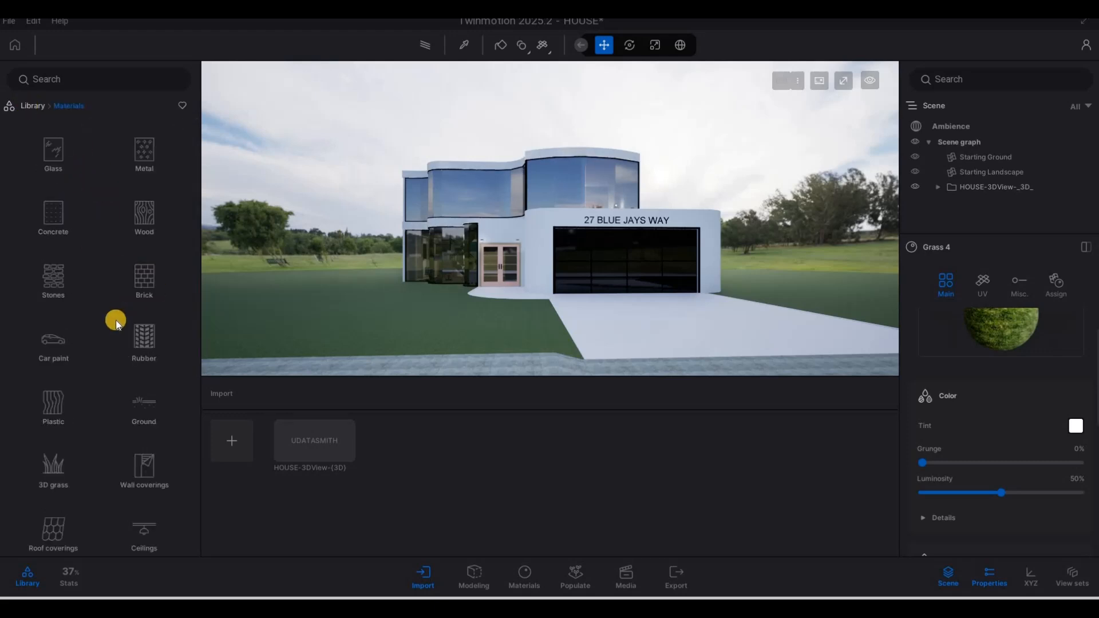
scroll(86, 326, down, 4)
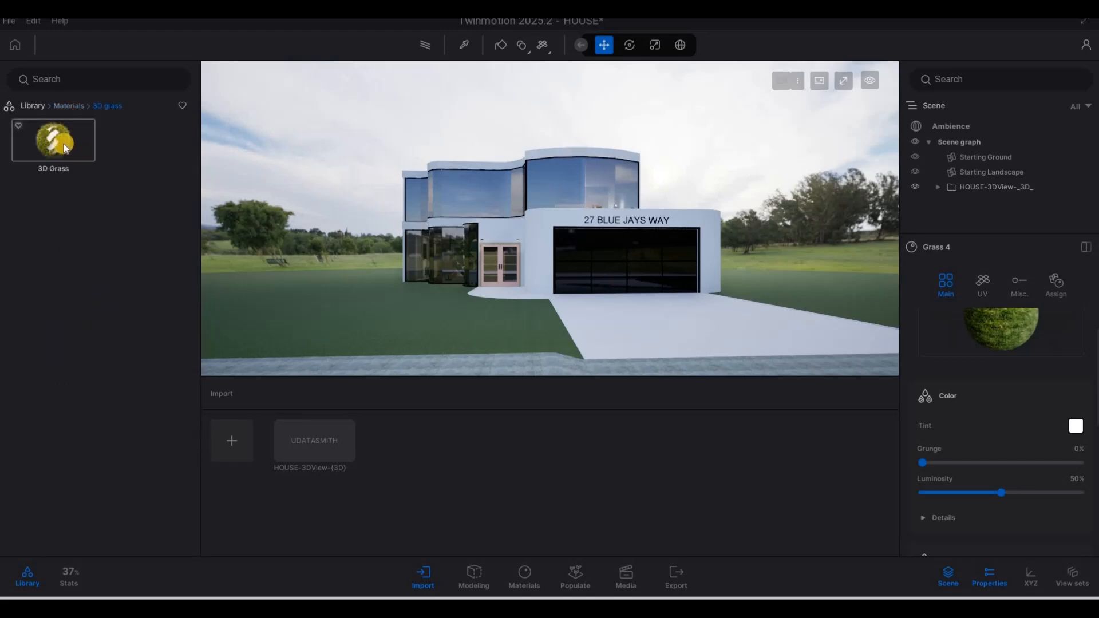
drag(64, 142, 467, 319)
drag(469, 319, 478, 327)
Step: Fly over the lawn and driveway up to the house door, then back away to show the paved path
key(w)
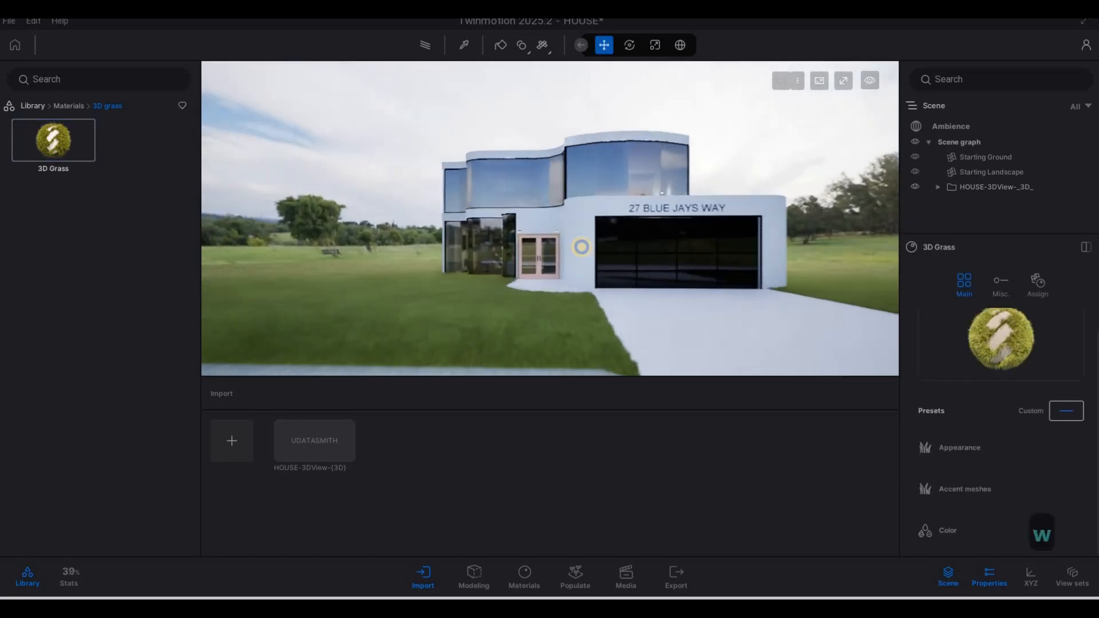
key(a)
key(w)
key(a)
key(w)
key(e)
key(a)
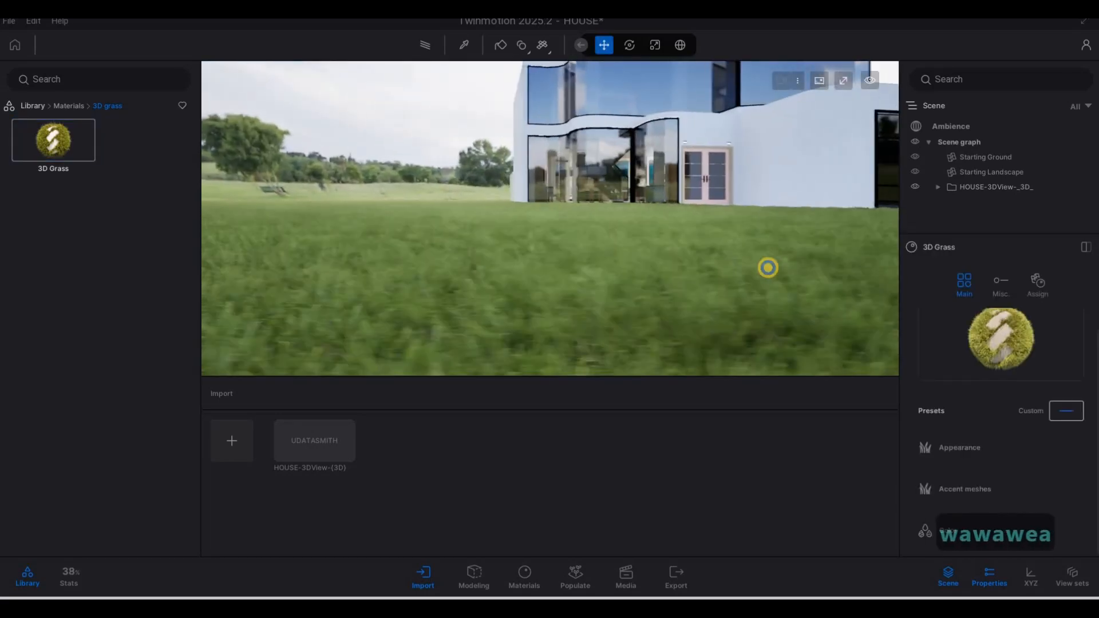
key(s)
key(d)
key(e)
key(s)
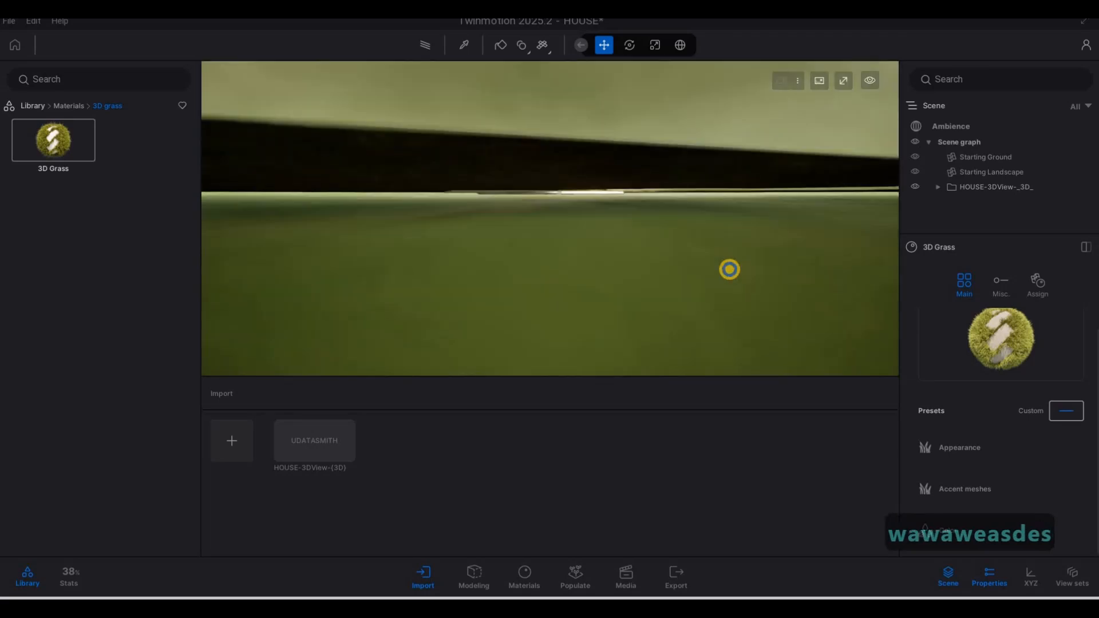
key(q)
key(d)
key(d)
key(d)
key(w)
key(w)
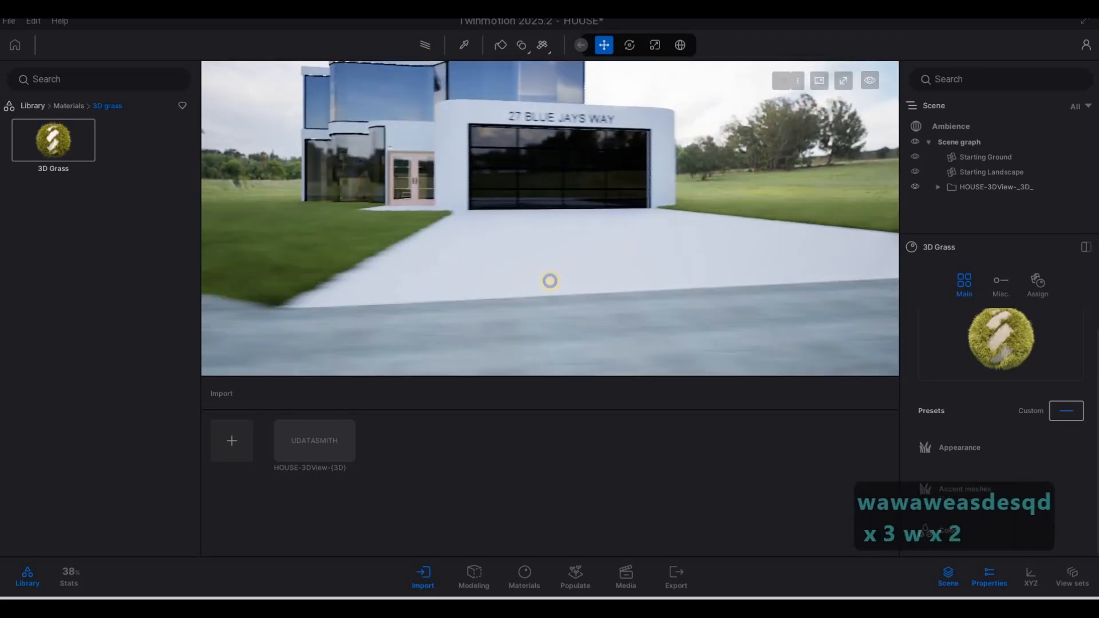
key(a)
key(a)
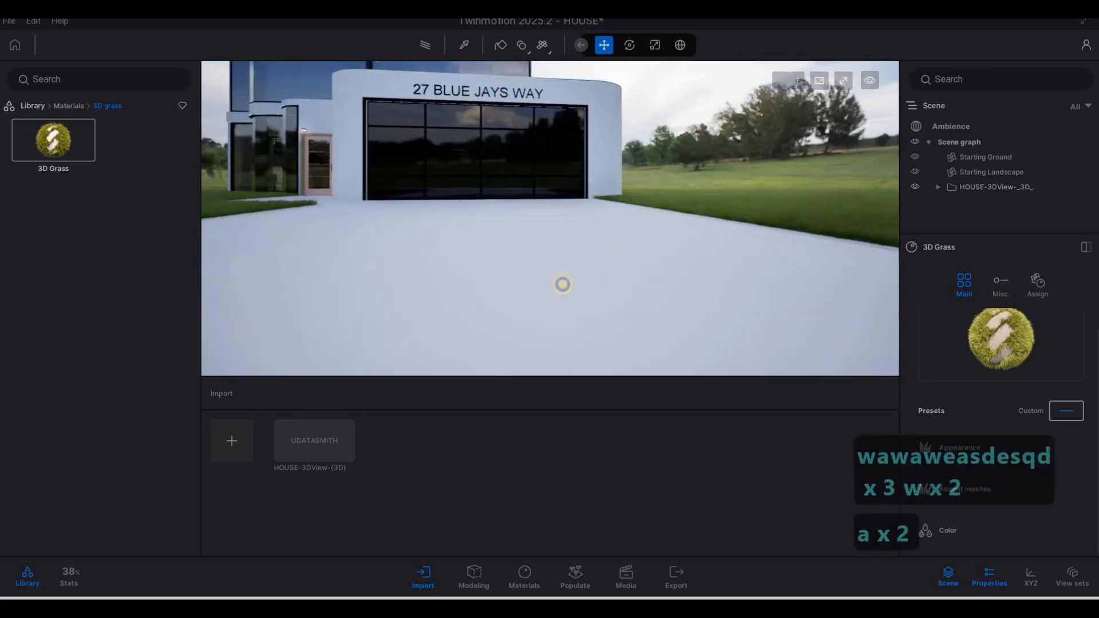
key(w)
key(q)
key(a)
key(w)
key(d)
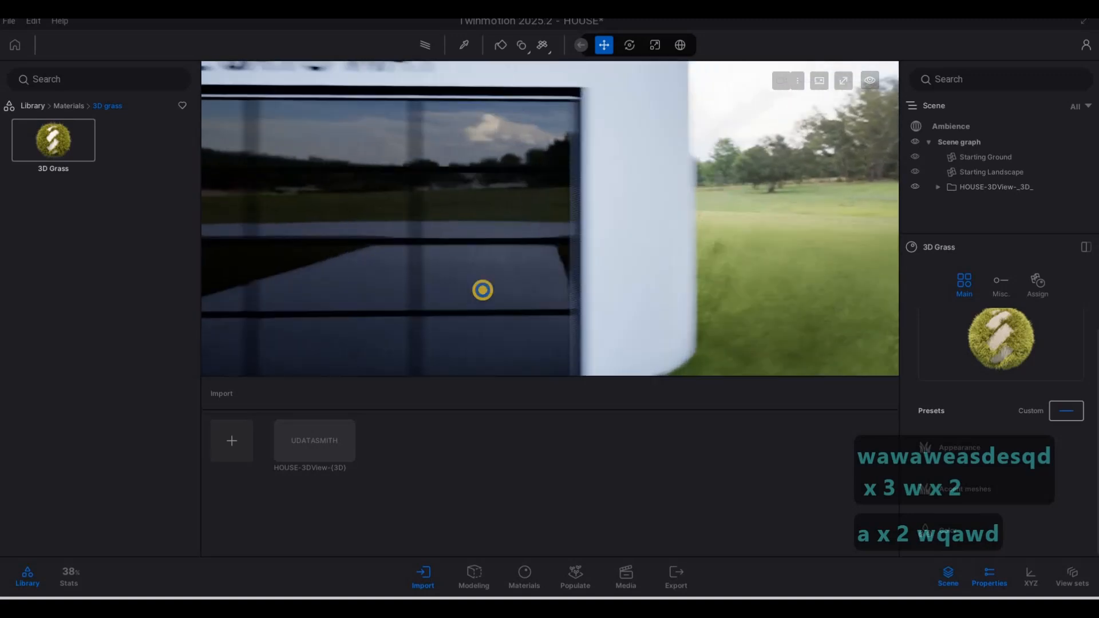
key(w)
key(a)
key(w)
key(d)
key(a)
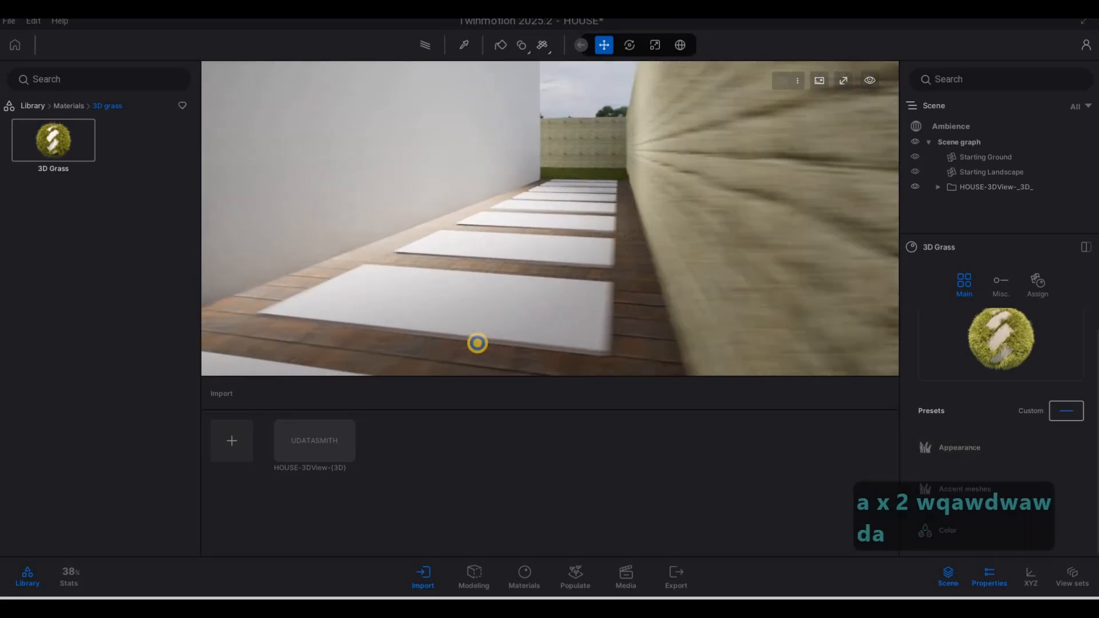
key(w)
key(q)
Step: Move to the grass corner and look across the pool toward the ladder, chairs and house interior
key(w)
key(d)
key(d)
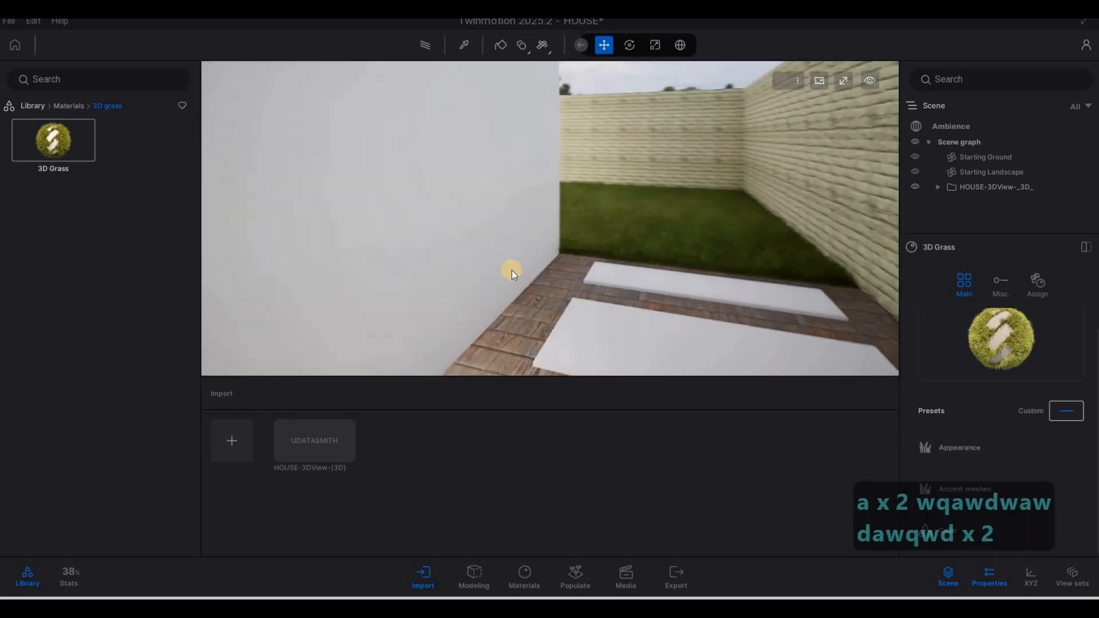
key(d)
key(w)
key(s)
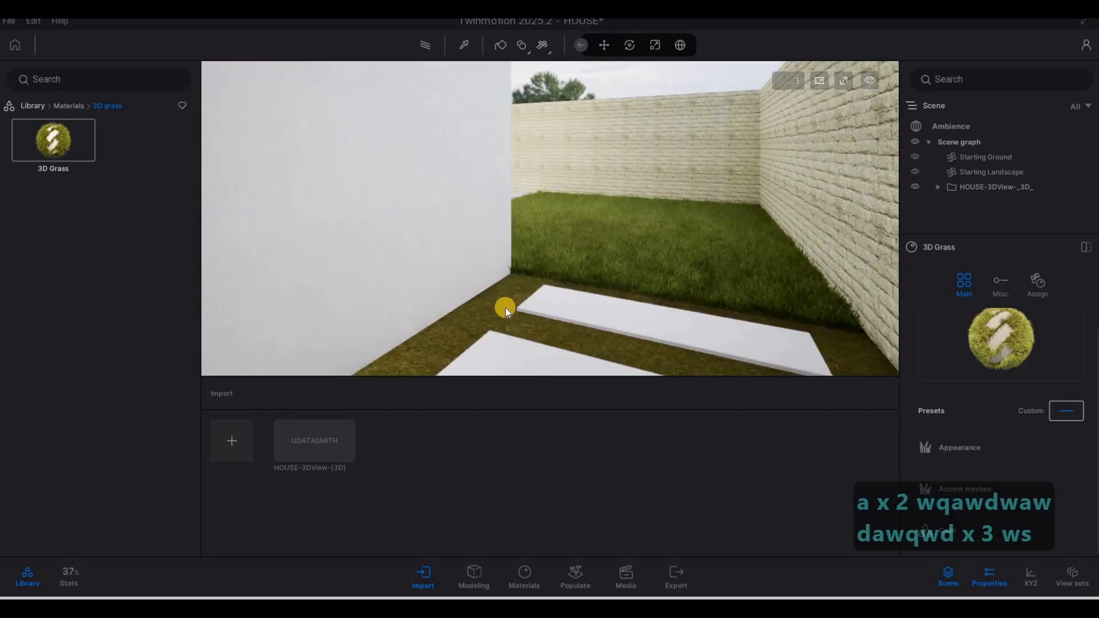
click(506, 308)
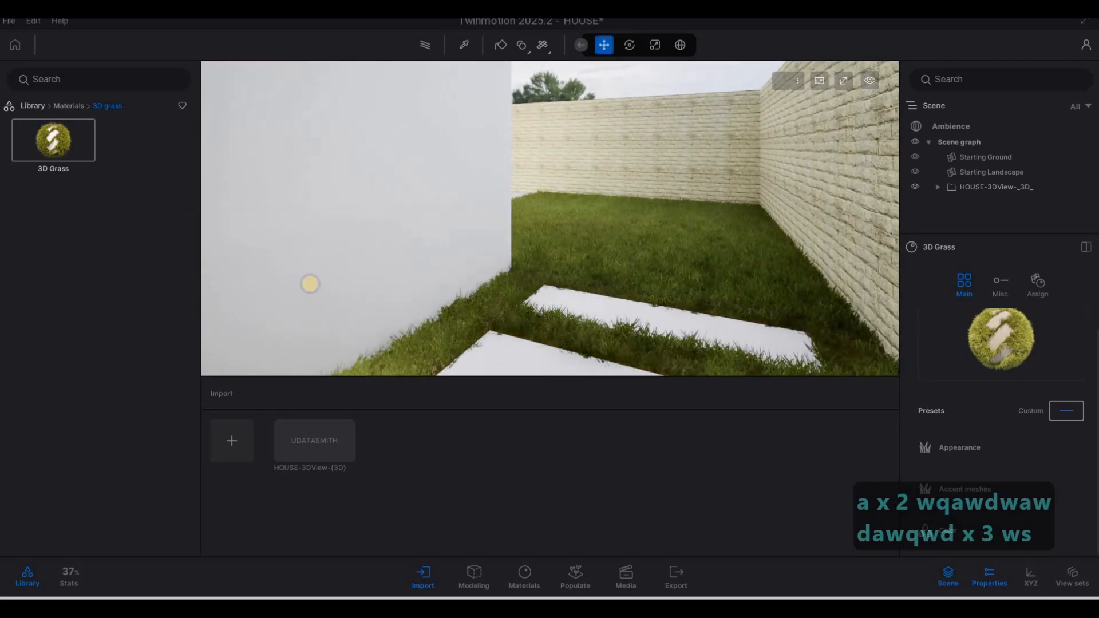
key(d)
key(d)
key(w)
key(d)
key(d)
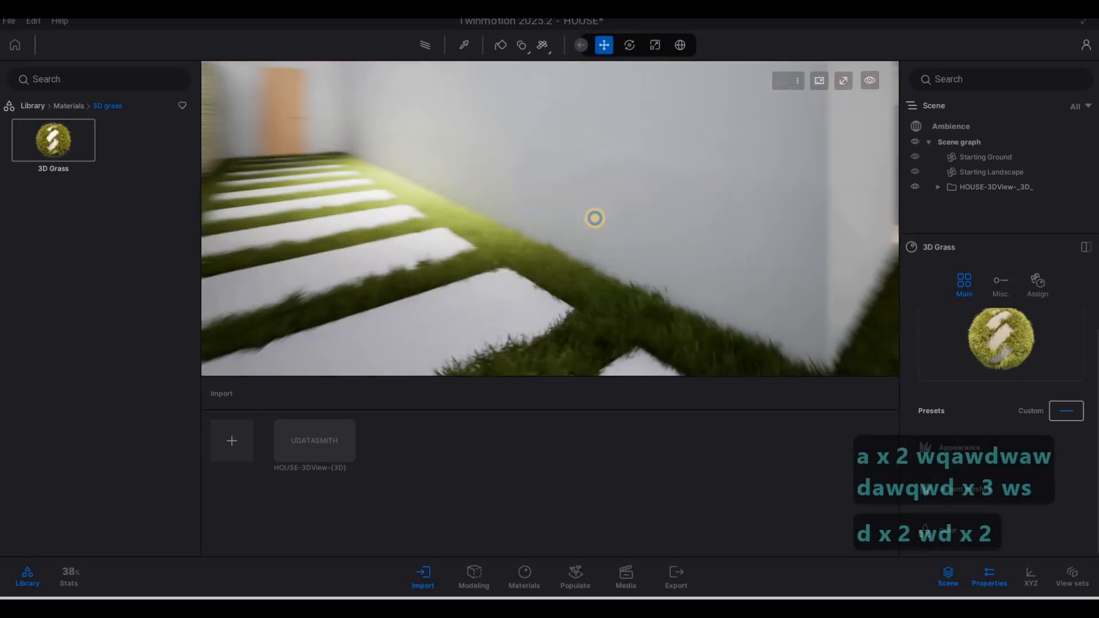
key(s)
key(d)
drag(521, 216, 477, 243)
key(w)
key(w)
key(q)
key(w)
key(d)
key(d)
right_drag(477, 243, 101, 119)
key(d)
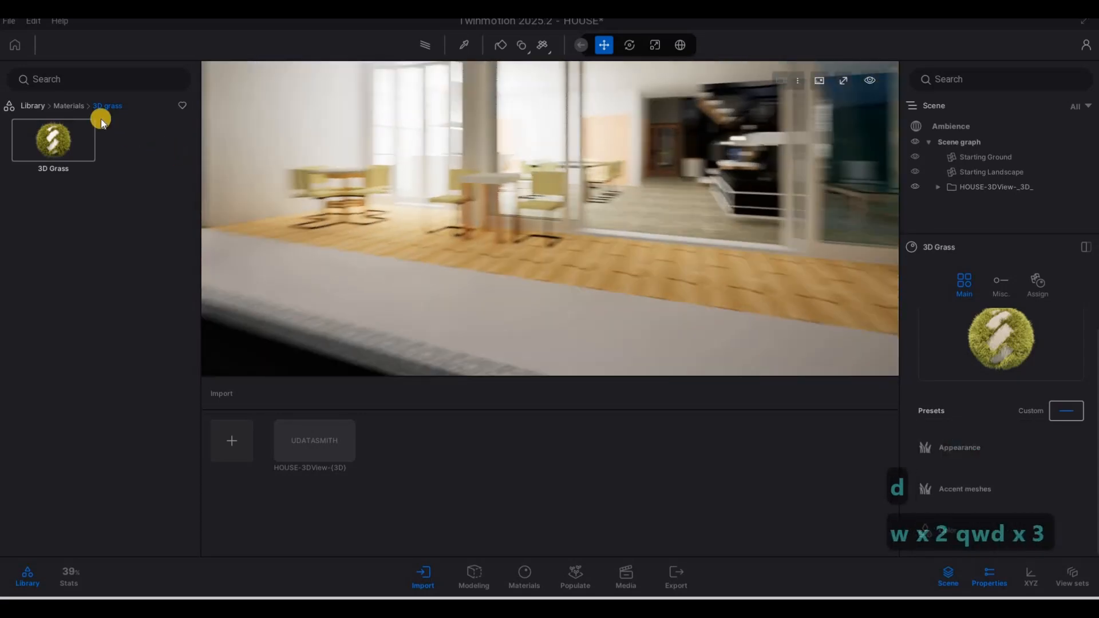
Step: Drag the dark Ipe A wood from the Wood materials onto the floor strip beside the pool
click(72, 105)
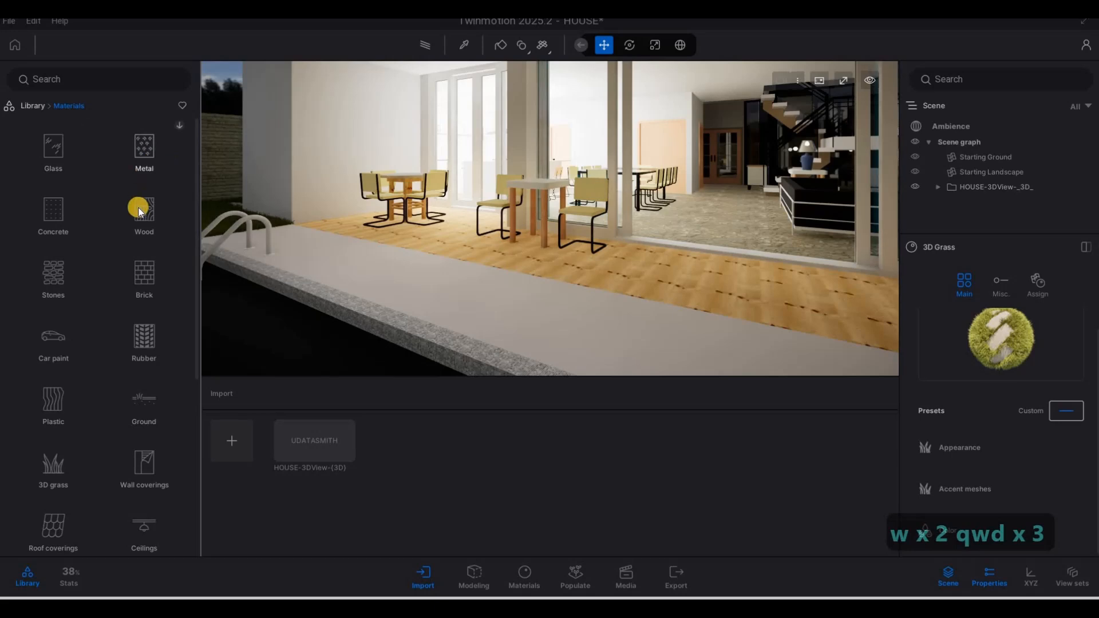
click(170, 207)
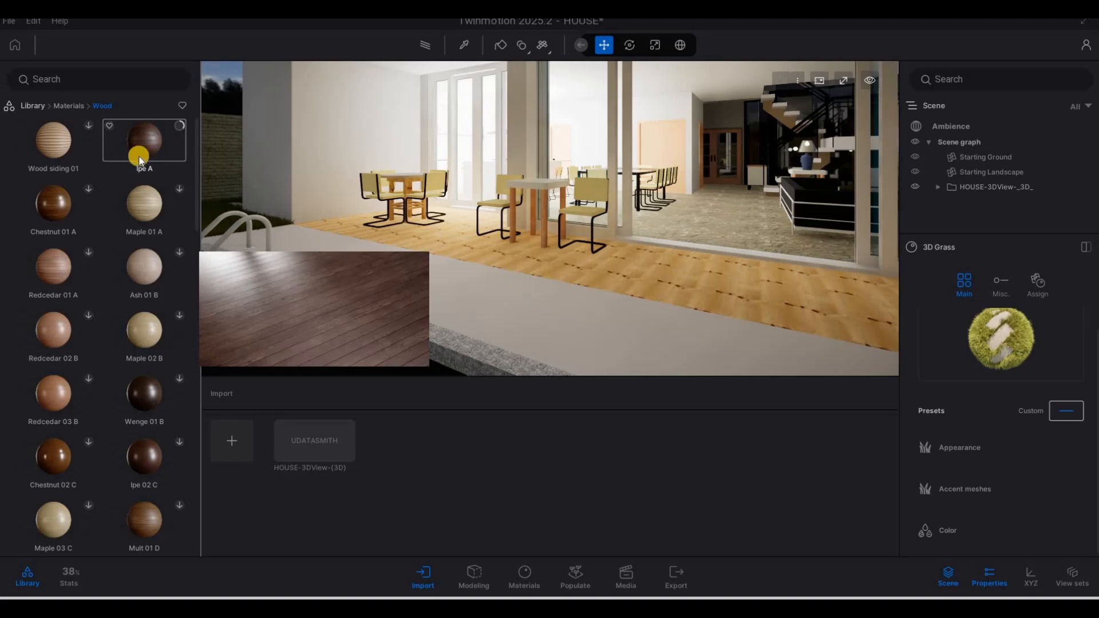
key(s)
mouse_move(239, 170)
right_down()
mouse_move(539, 221)
mouse_move(239, 170)
right_up()
key(d)
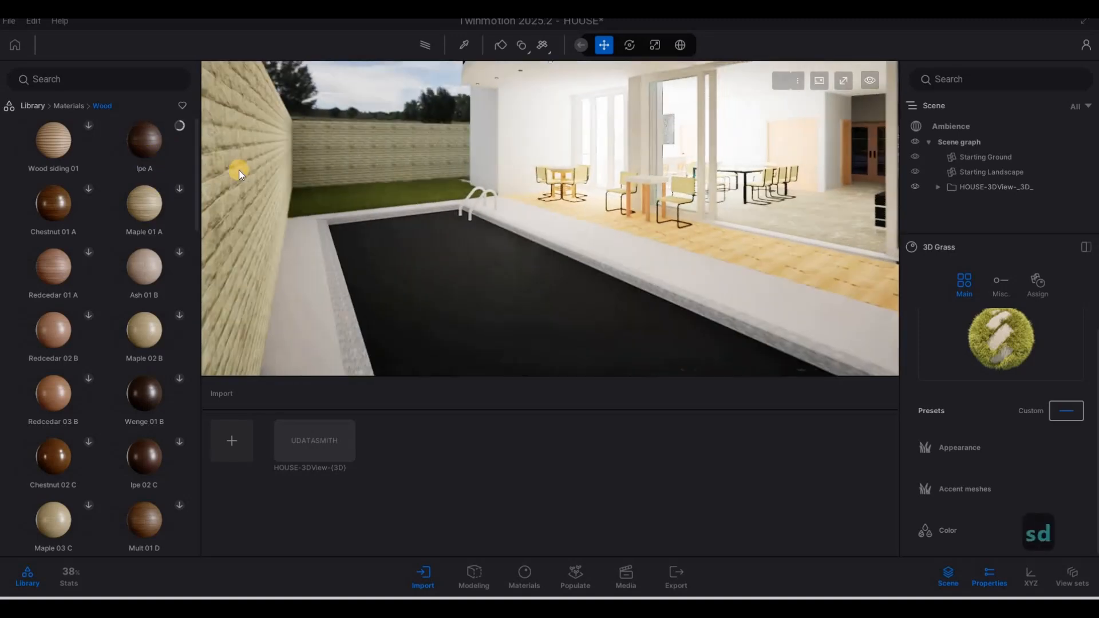
drag(151, 166, 239, 173)
drag(346, 227, 142, 149)
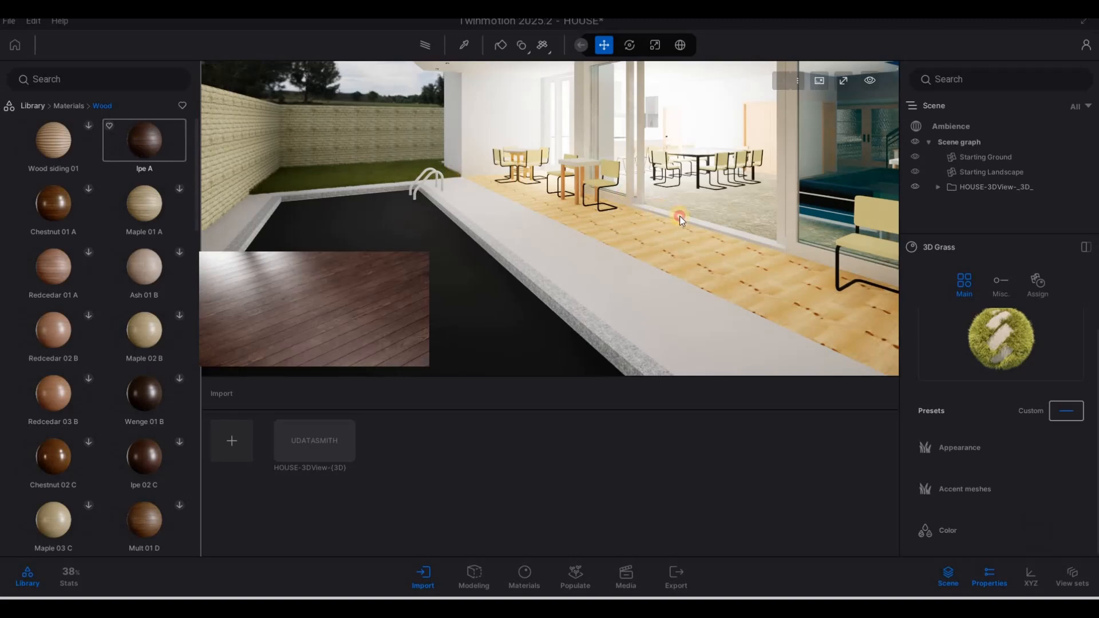
drag(679, 215, 654, 234)
key(d)
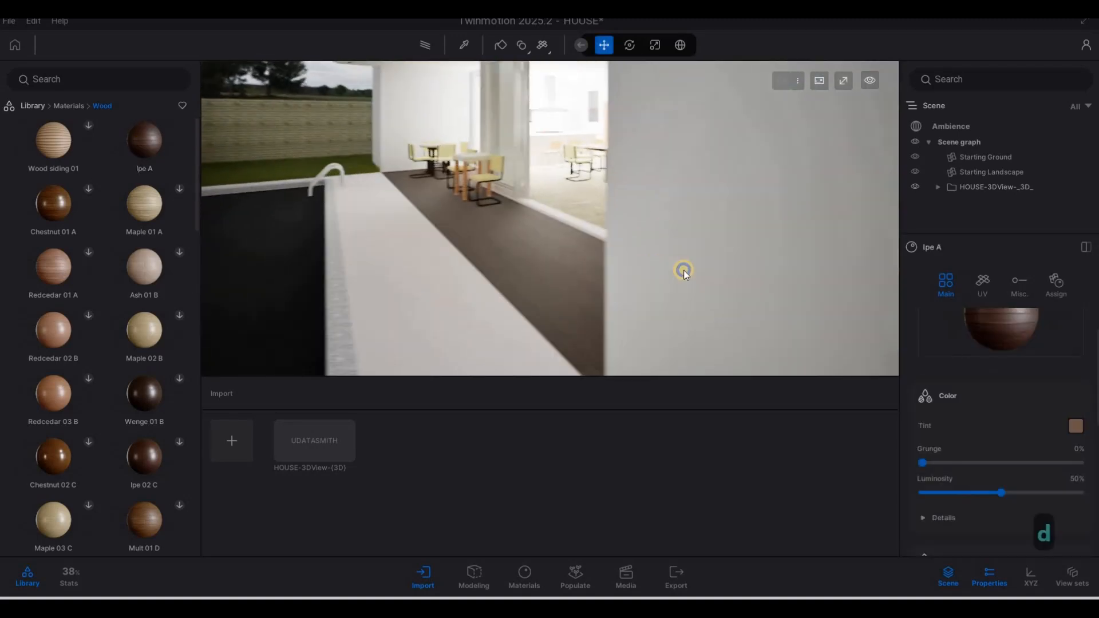
key(w)
scroll(960, 459, down, 5)
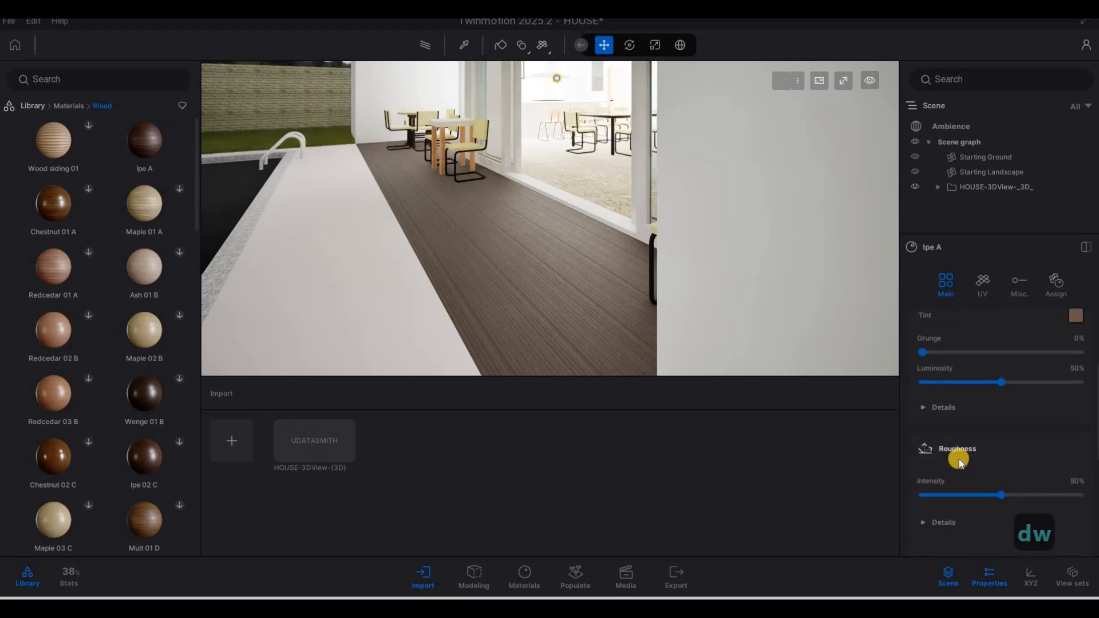
scroll(957, 479, down, 4)
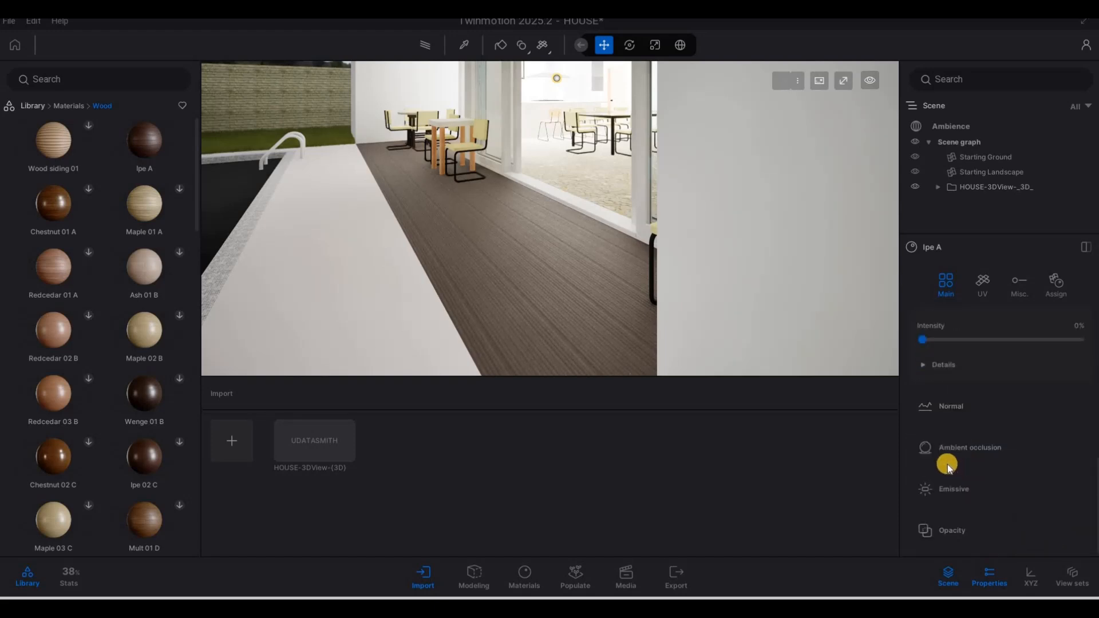
scroll(947, 463, up, 9)
scroll(960, 455, down, 2)
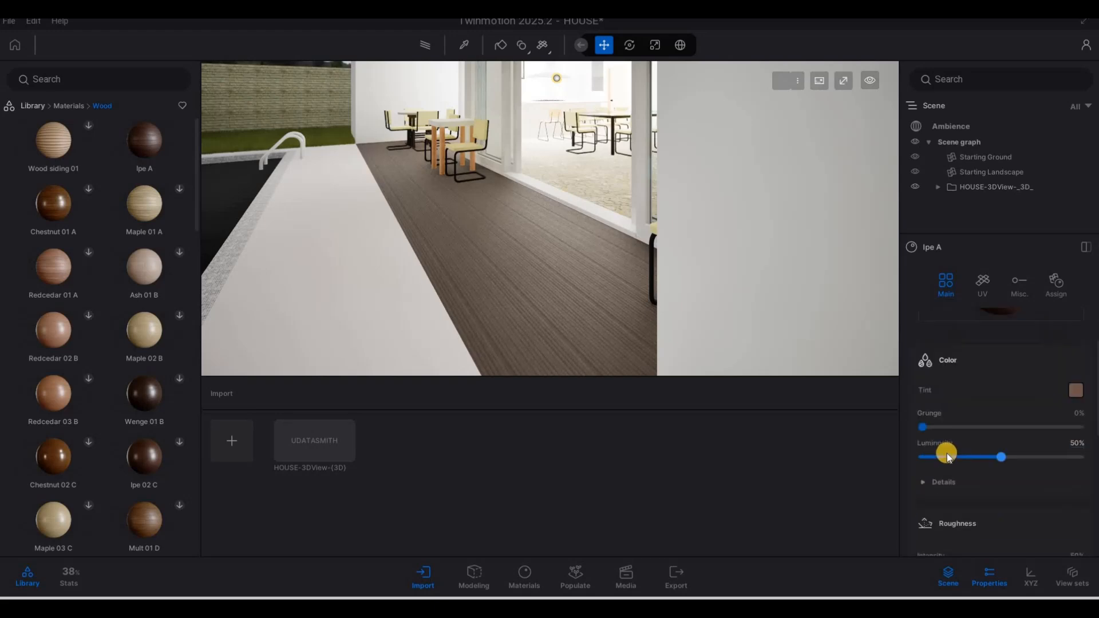
click(925, 428)
scroll(1003, 441, down, 2)
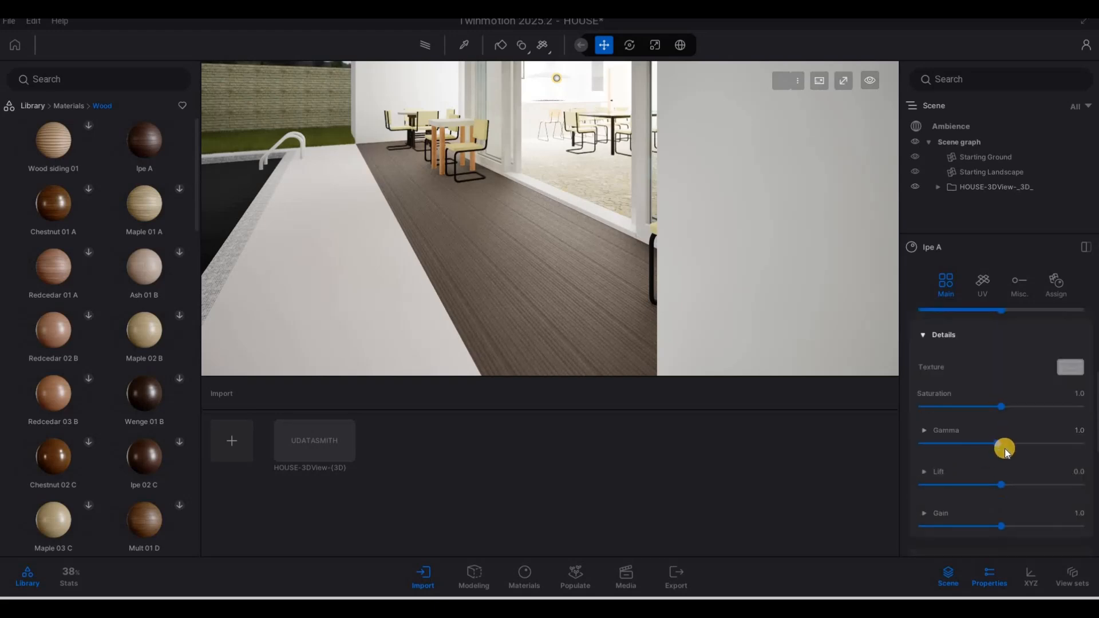
scroll(1002, 457, down, 4)
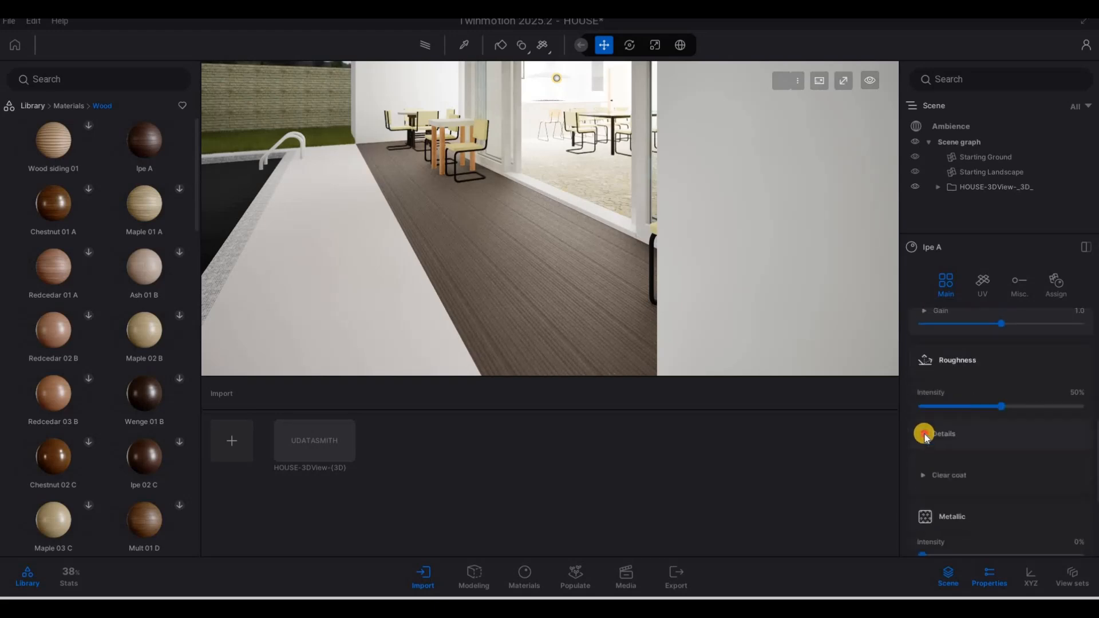
click(999, 447)
scroll(967, 475, down, 2)
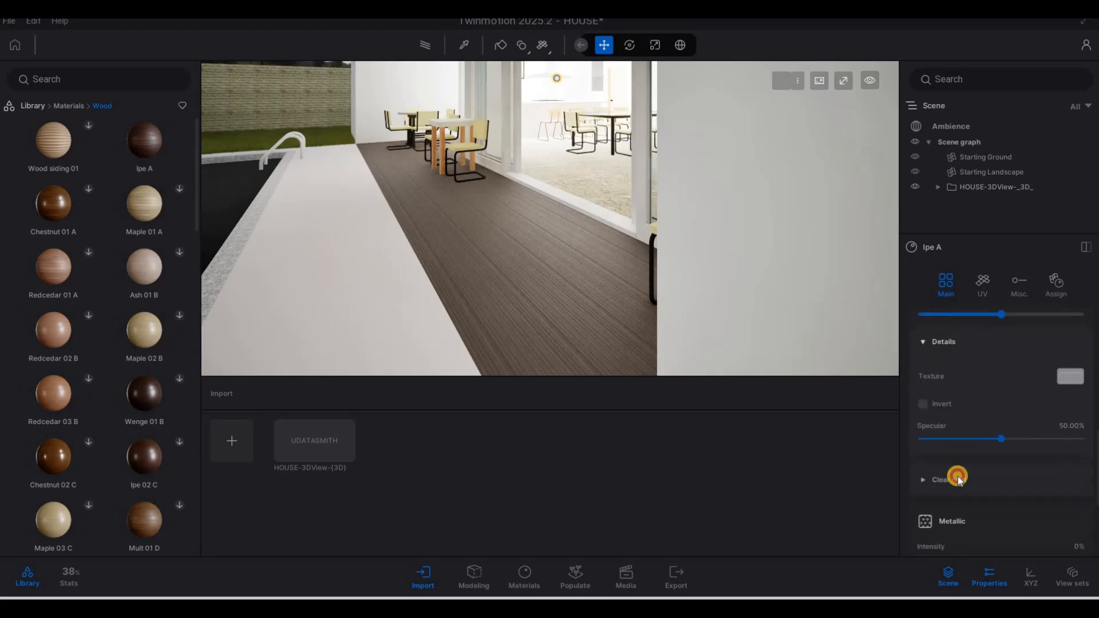
scroll(987, 449, down, 3)
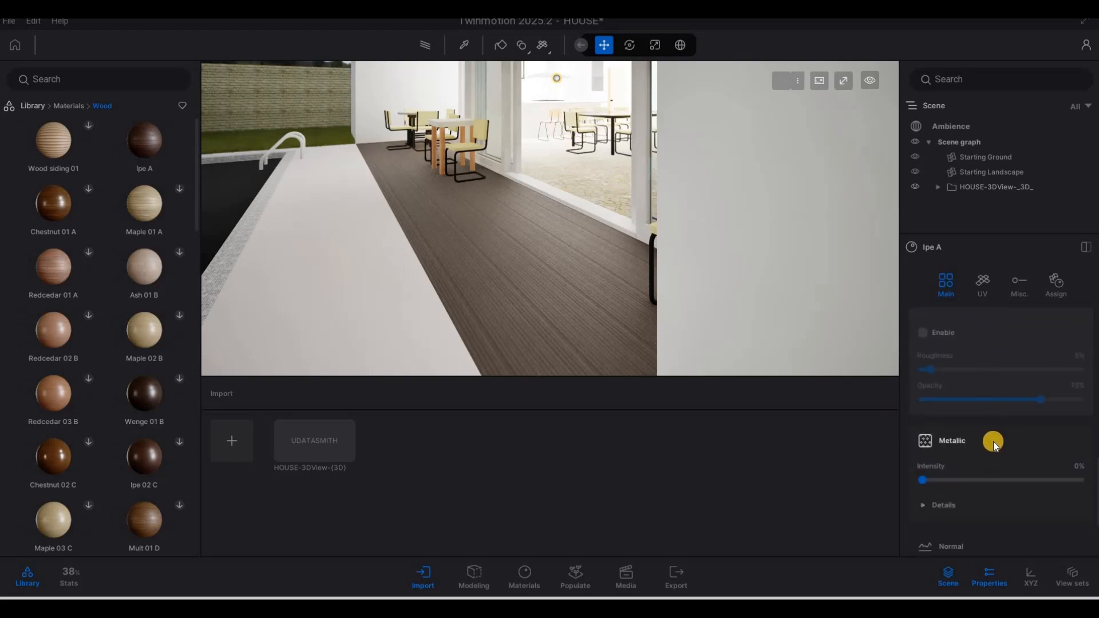
scroll(993, 442, down, 3)
click(946, 396)
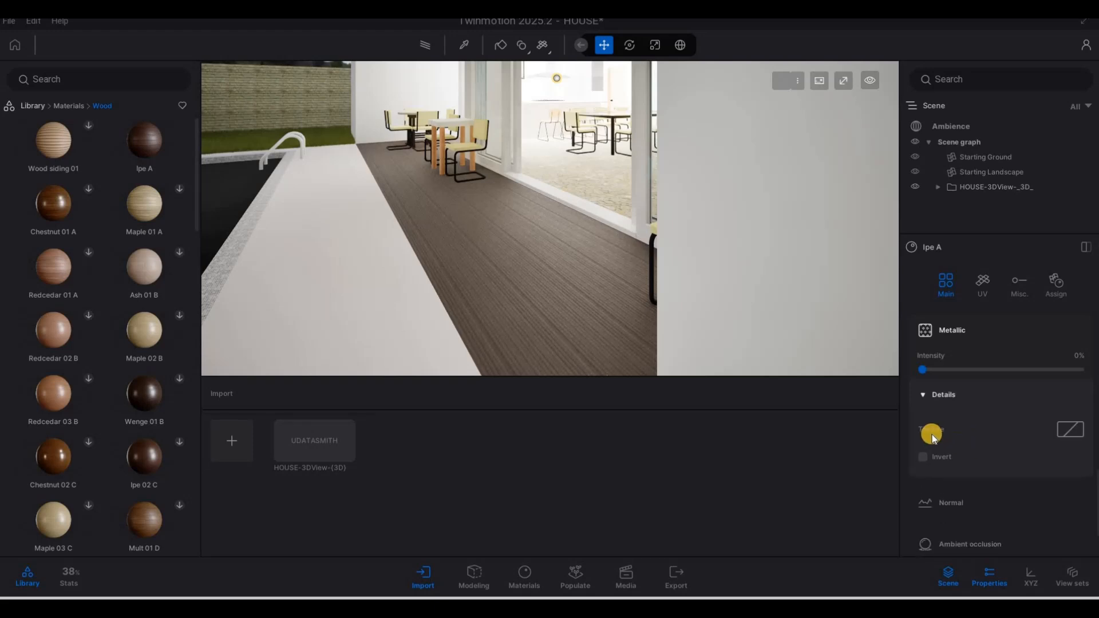
scroll(938, 436, down, 2)
scroll(971, 491, down, 1)
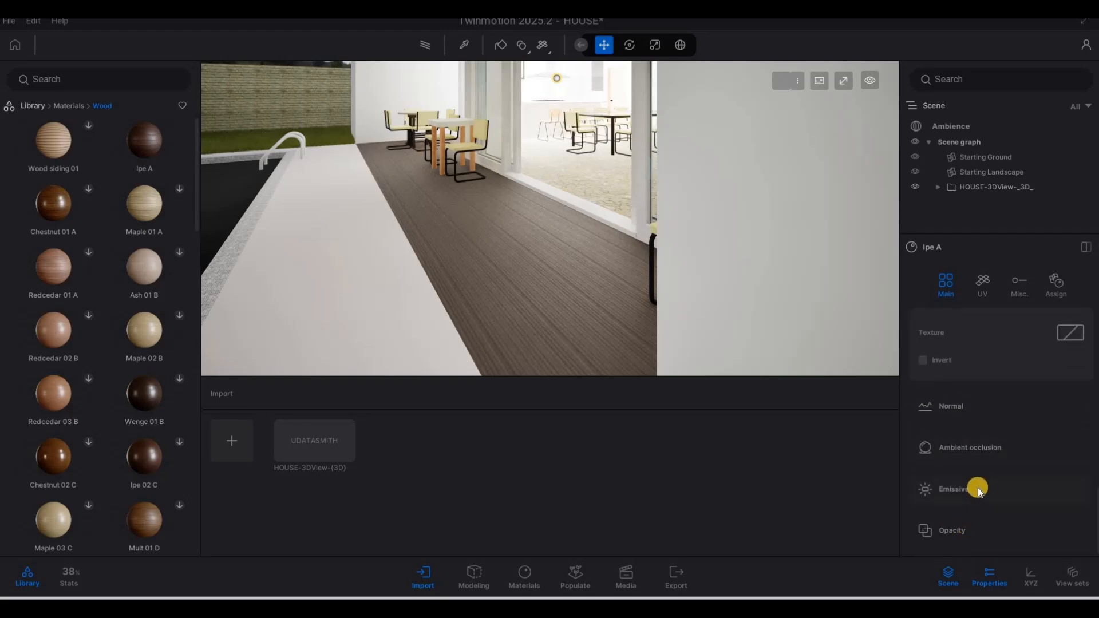
scroll(980, 480, up, 6)
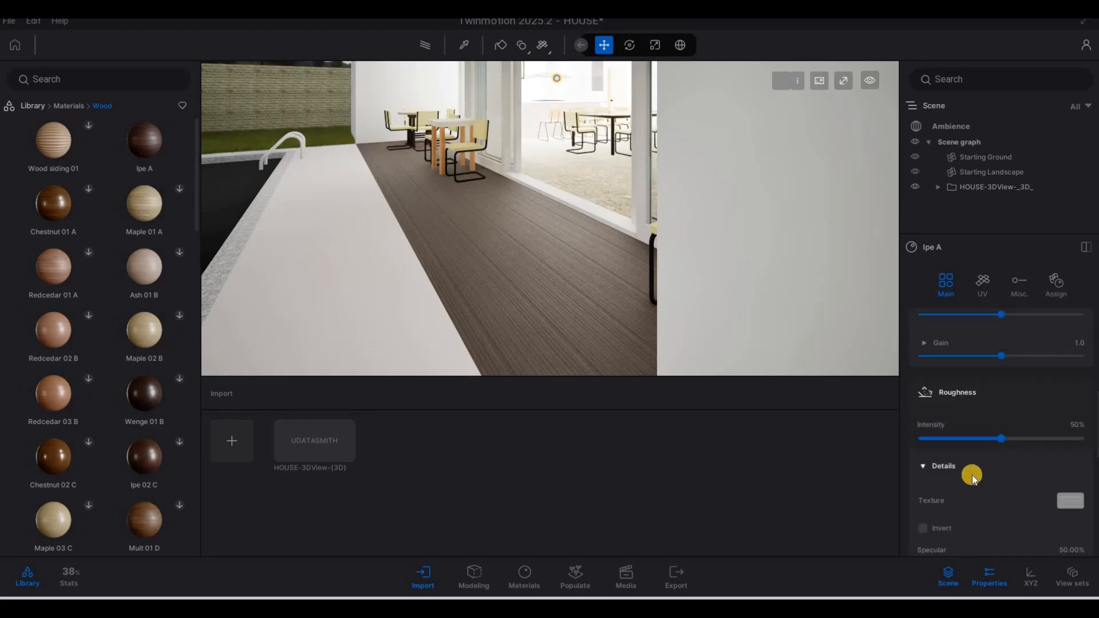
scroll(972, 475, up, 5)
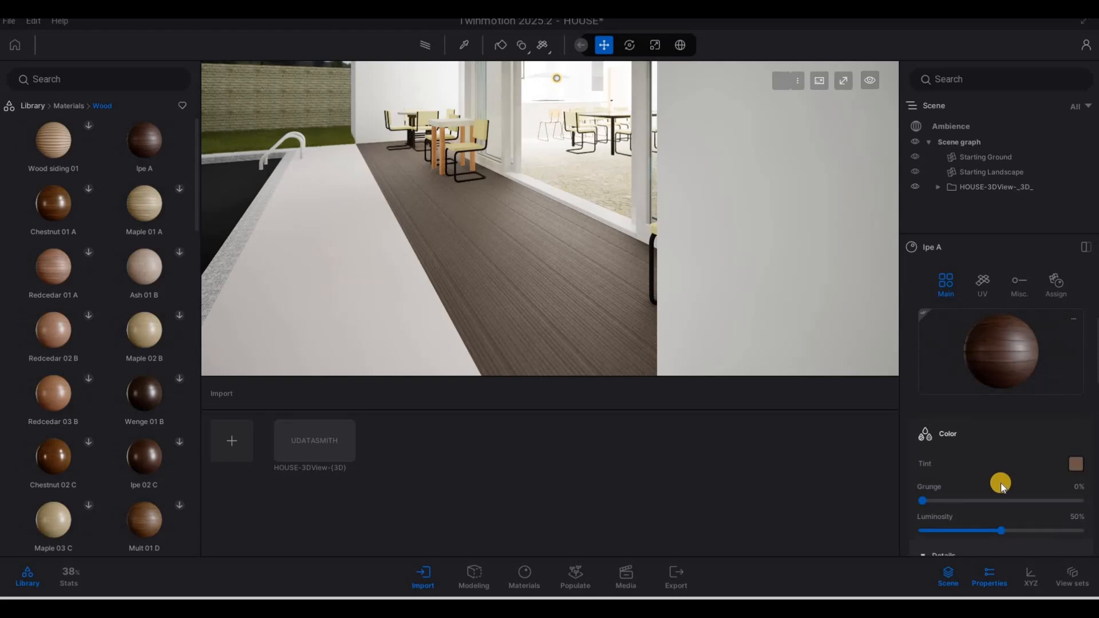
scroll(953, 499, down, 5)
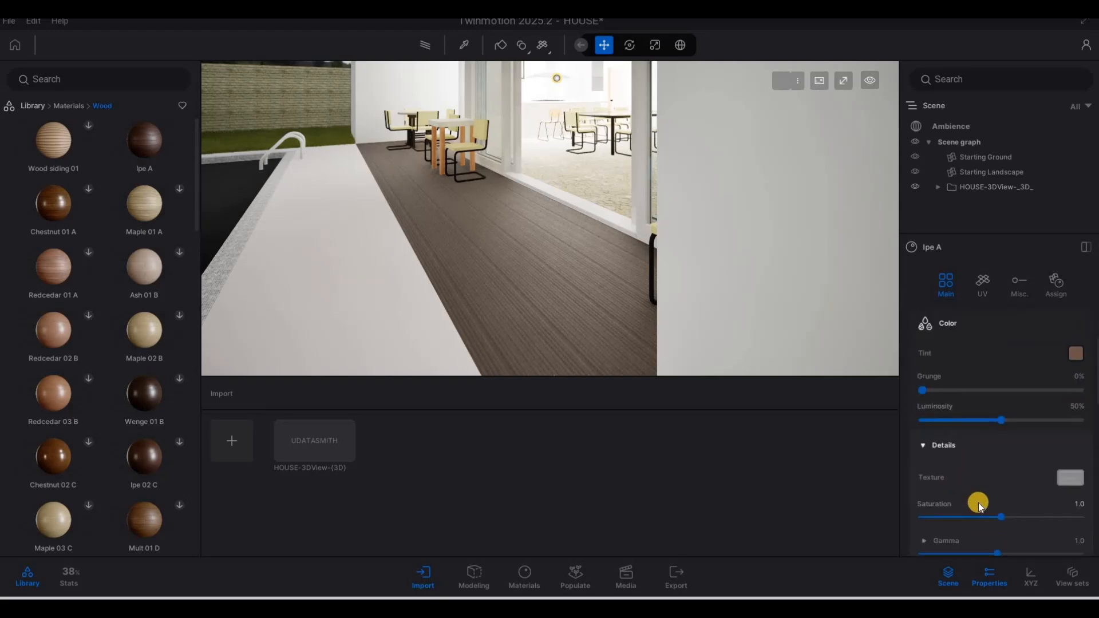
scroll(979, 502, down, 5)
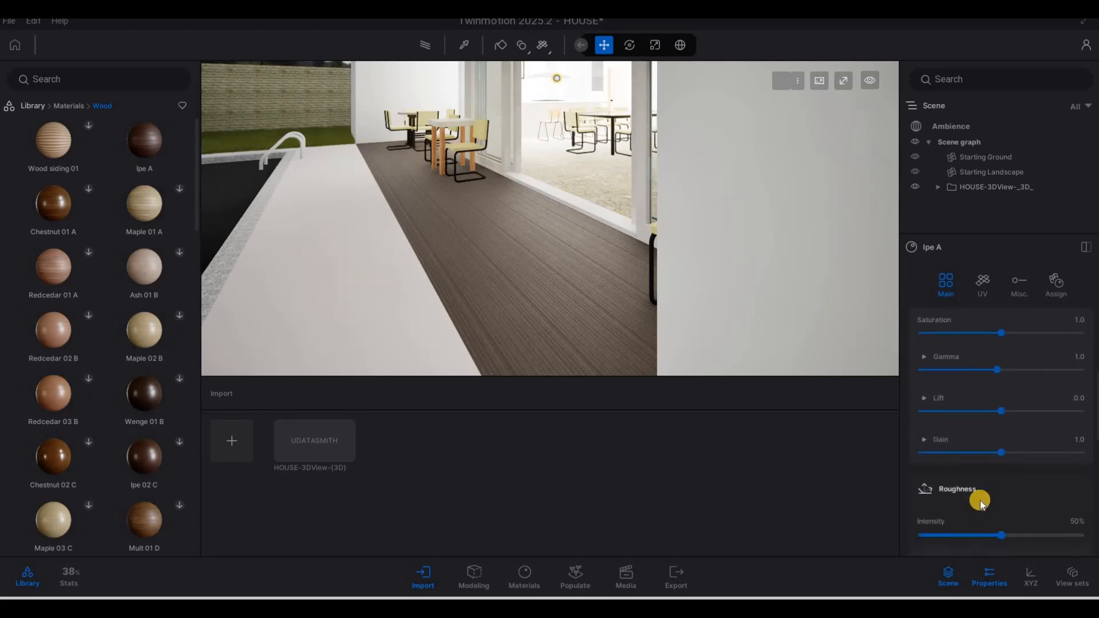
scroll(979, 500, down, 2)
scroll(1005, 492, up, 5)
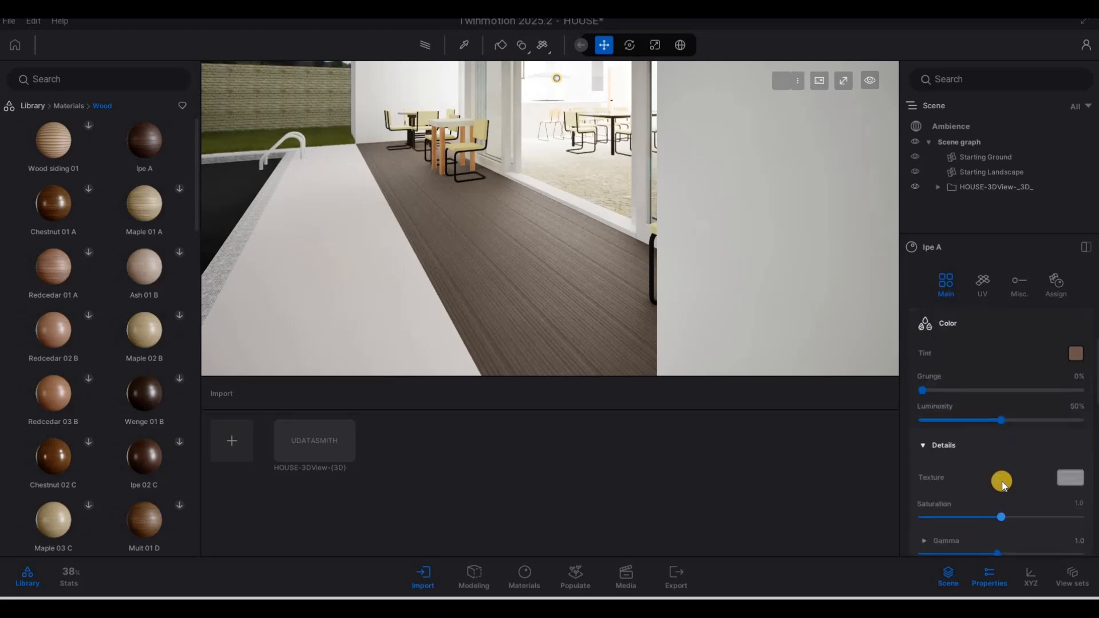
scroll(1002, 482, up, 3)
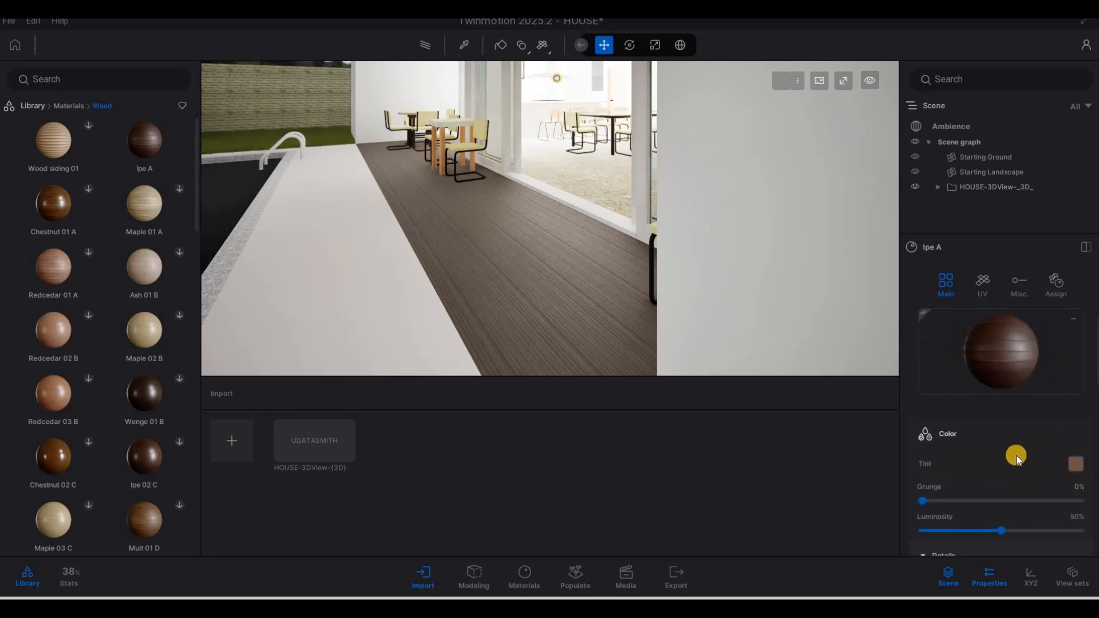
scroll(1013, 455, down, 1)
scroll(1012, 455, down, 4)
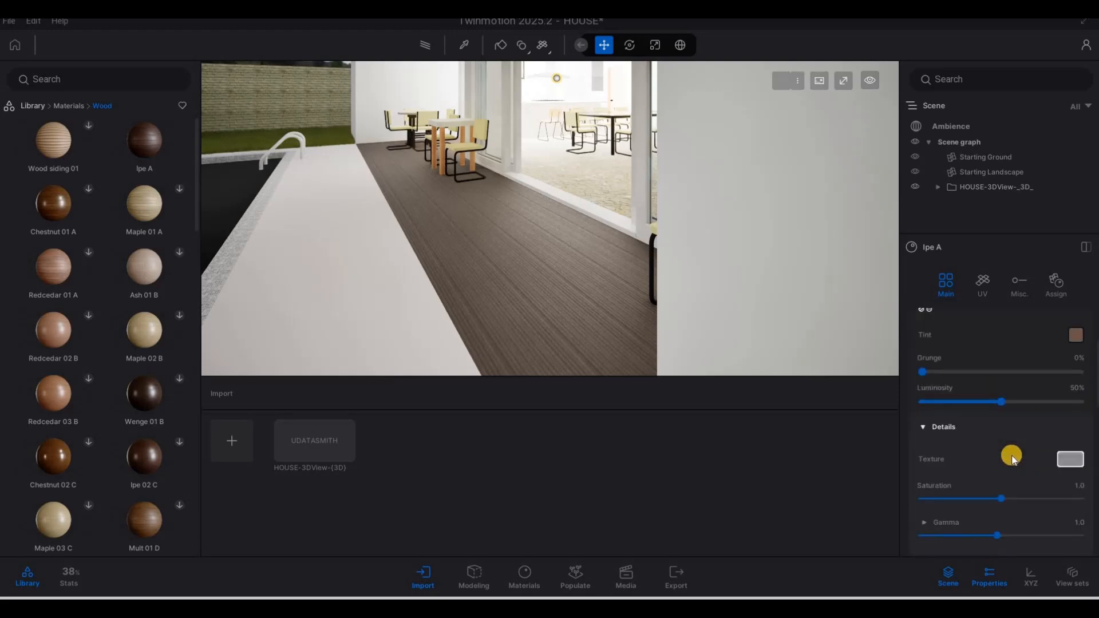
Step: Set the Ipe A decking's UV mapping scale to 3.50 to enlarge the deck boards
click(989, 284)
key(F1)
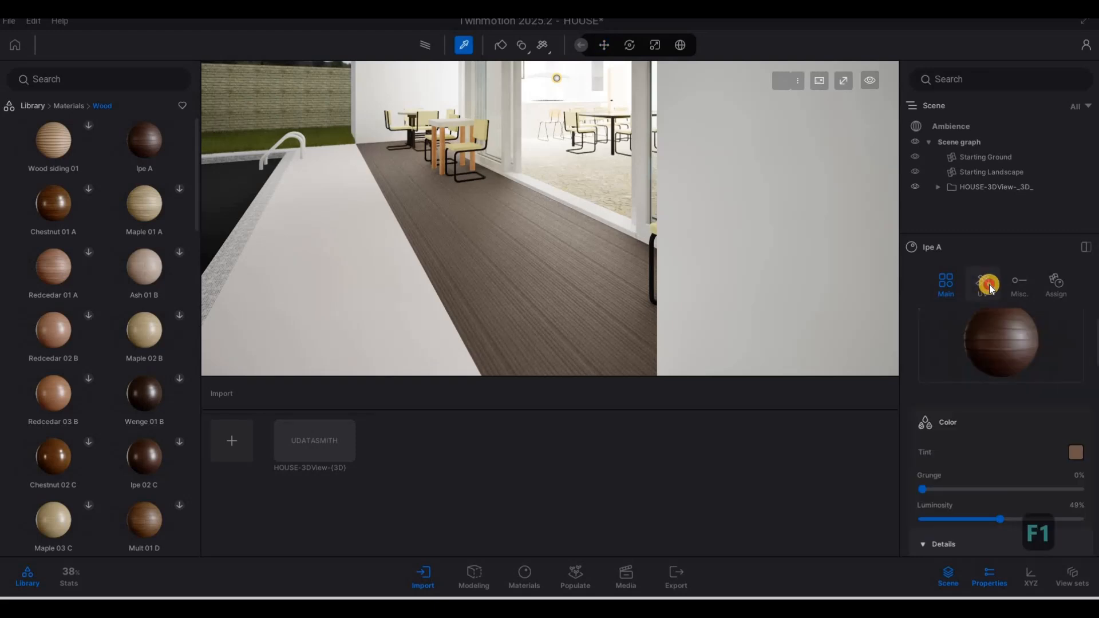
scroll(1031, 399, down, 2)
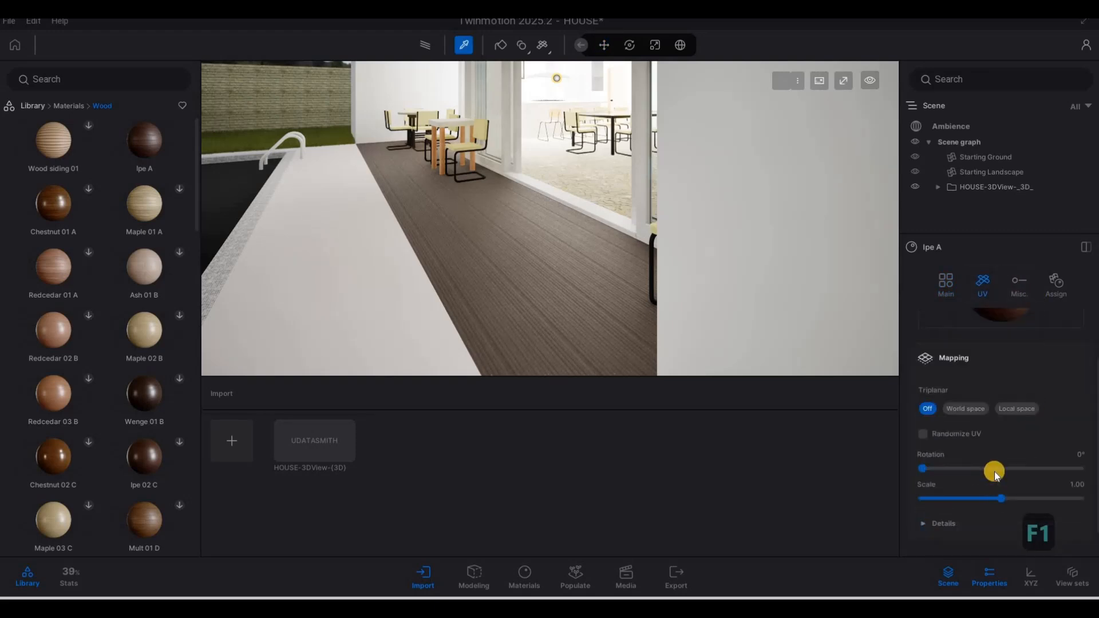
scroll(998, 289, up, 1)
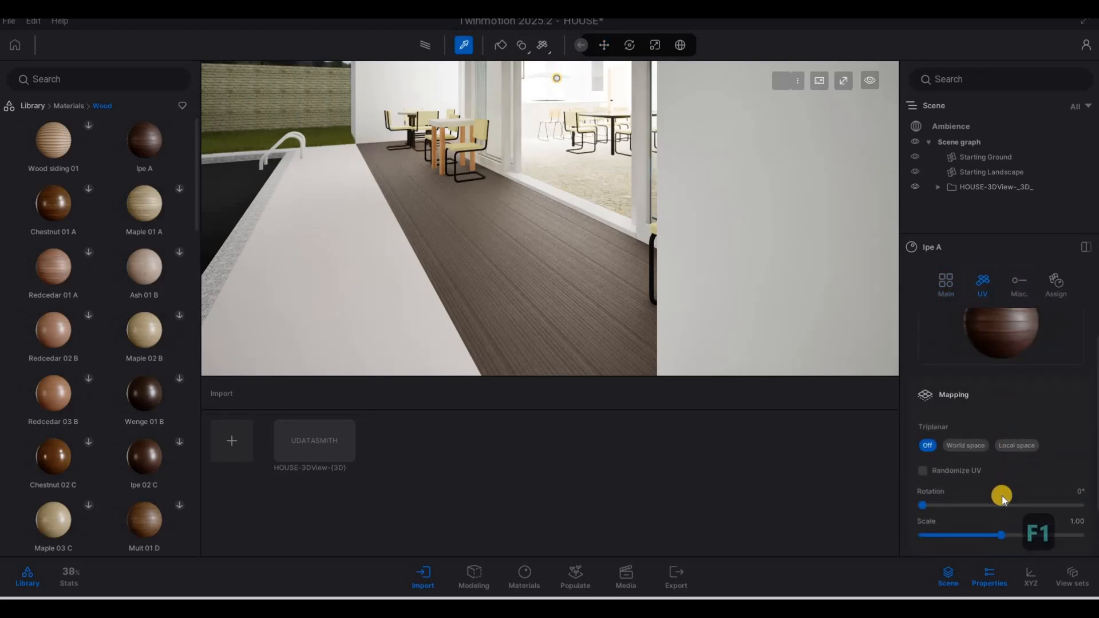
scroll(1001, 495, down, 1)
drag(1001, 498, 1024, 501)
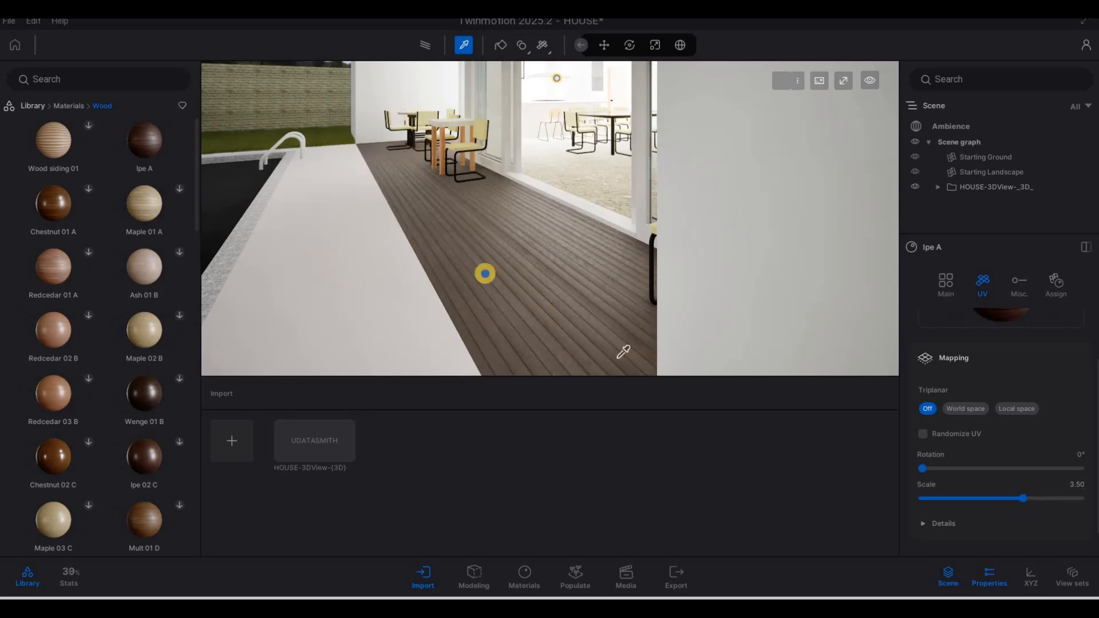
Step: Frame the pool and drag Cement tiles 5 from the Tiles materials onto the pool
key(a)
key(s)
key(d)
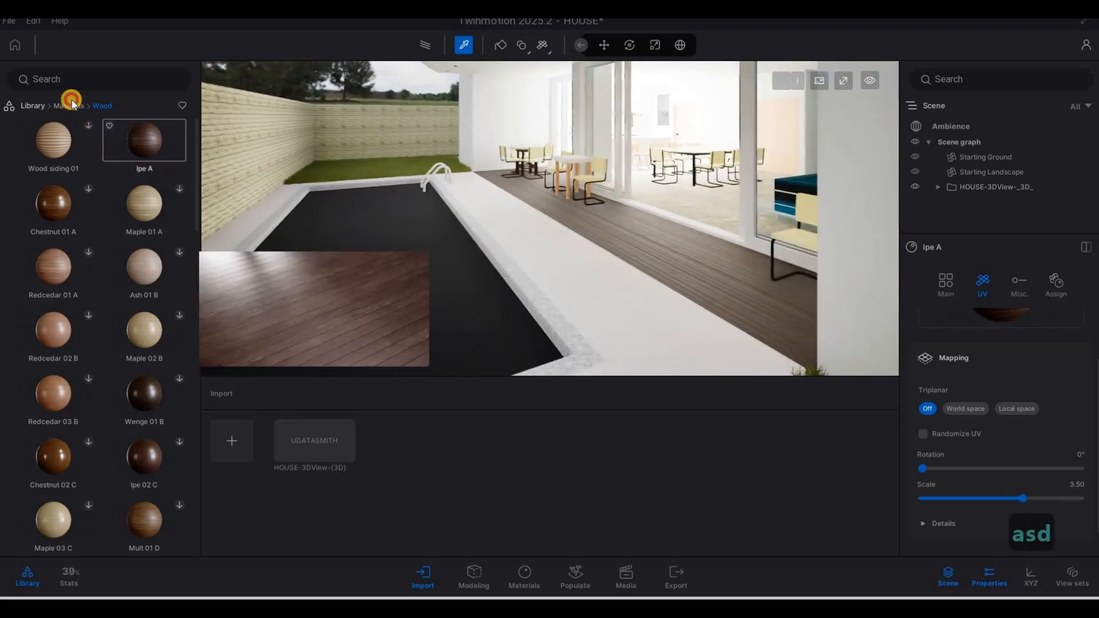
click(71, 102)
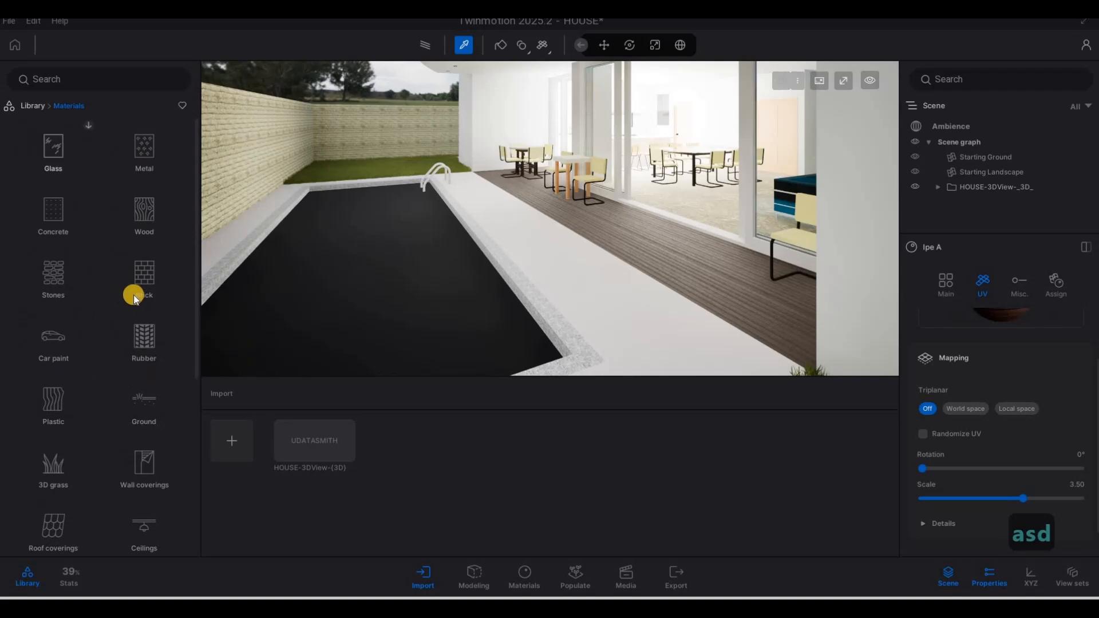
scroll(135, 310, down, 3)
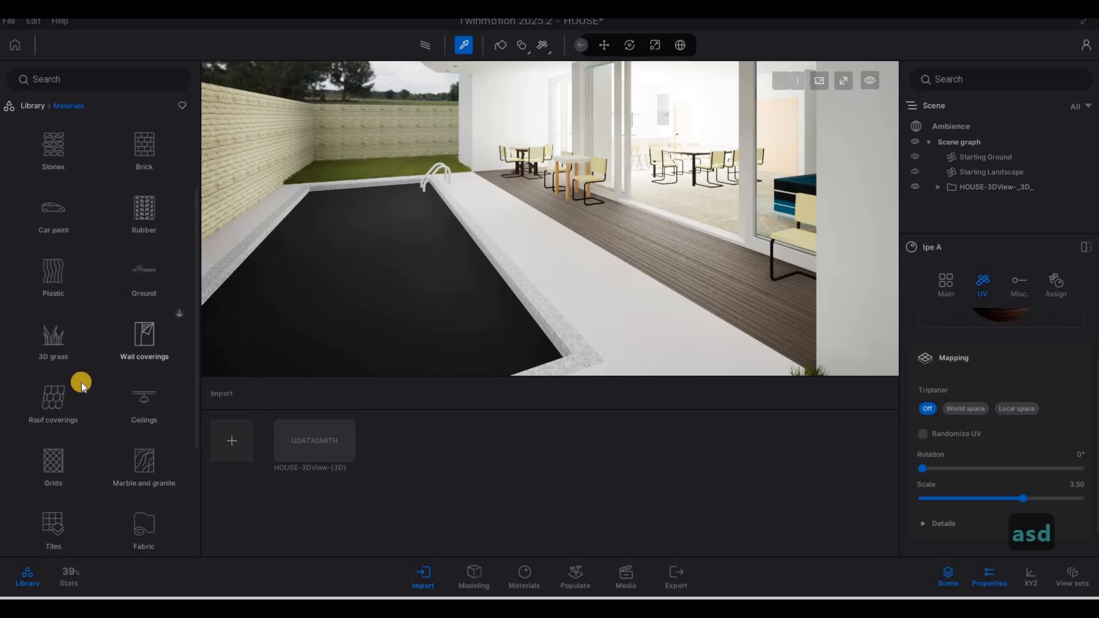
click(54, 441)
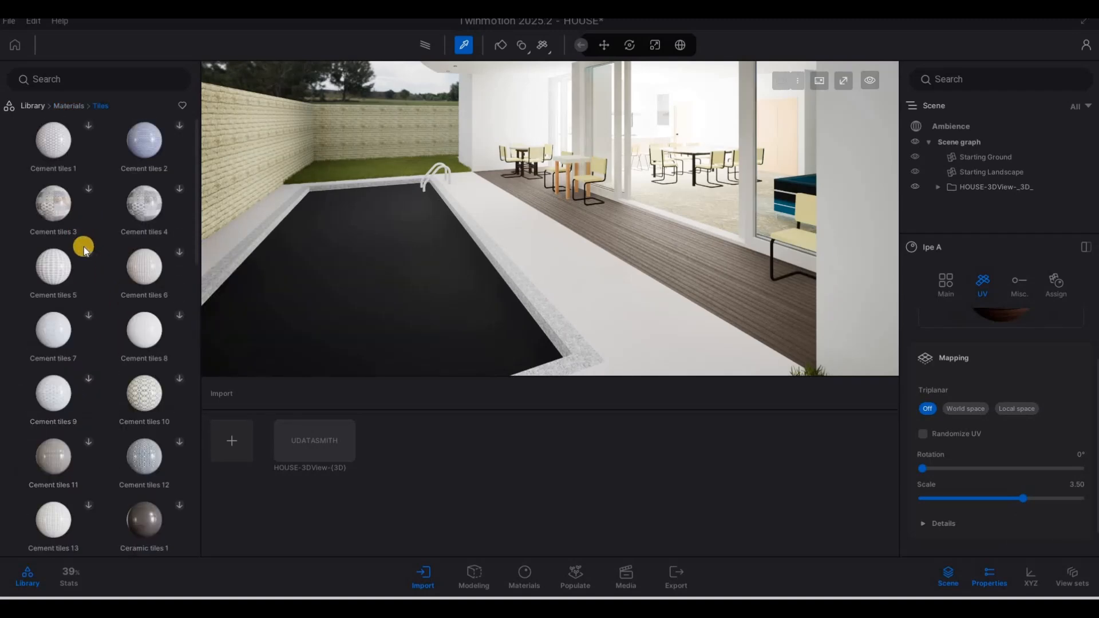
mouse_move(91, 252)
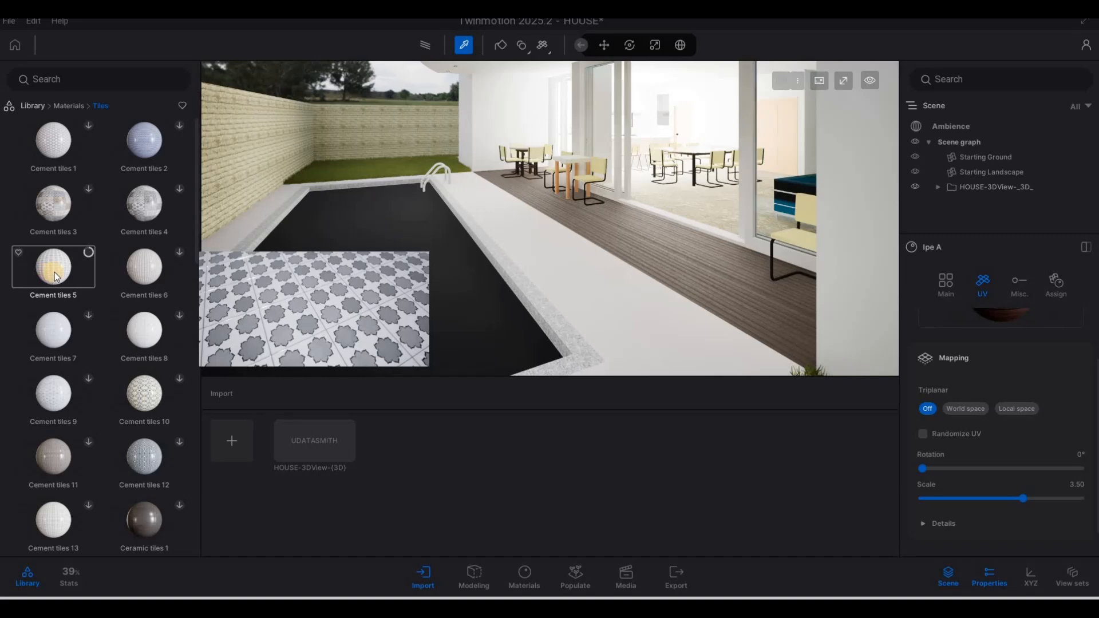
drag(92, 270, 349, 266)
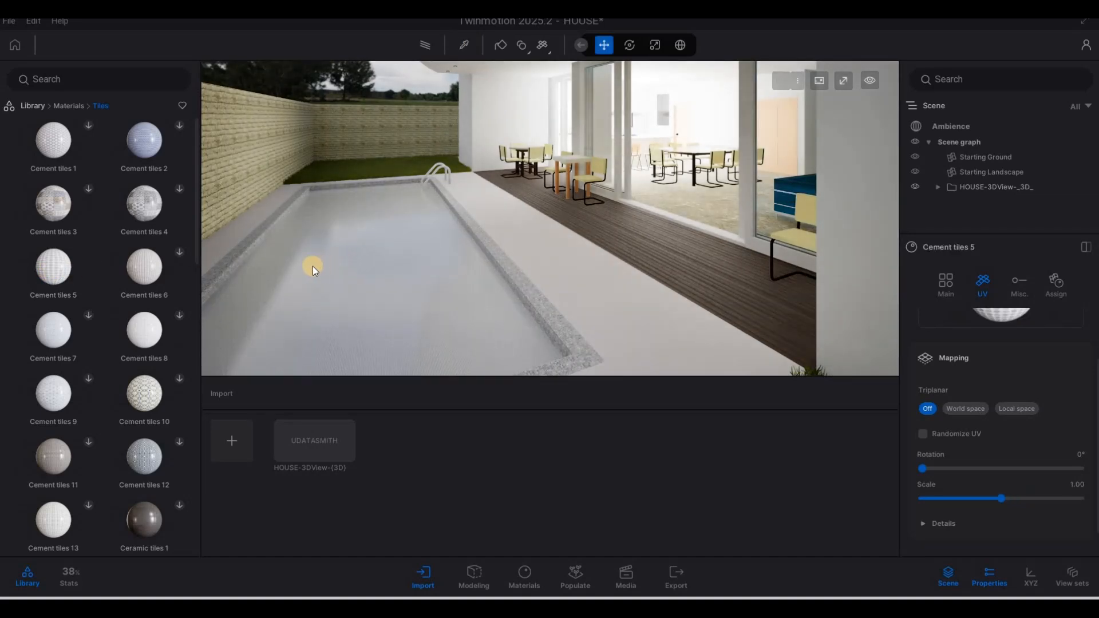
Step: Undo the tiles on the pool so it stays black, and select the poolside walkway instead
key(ctrl+z)
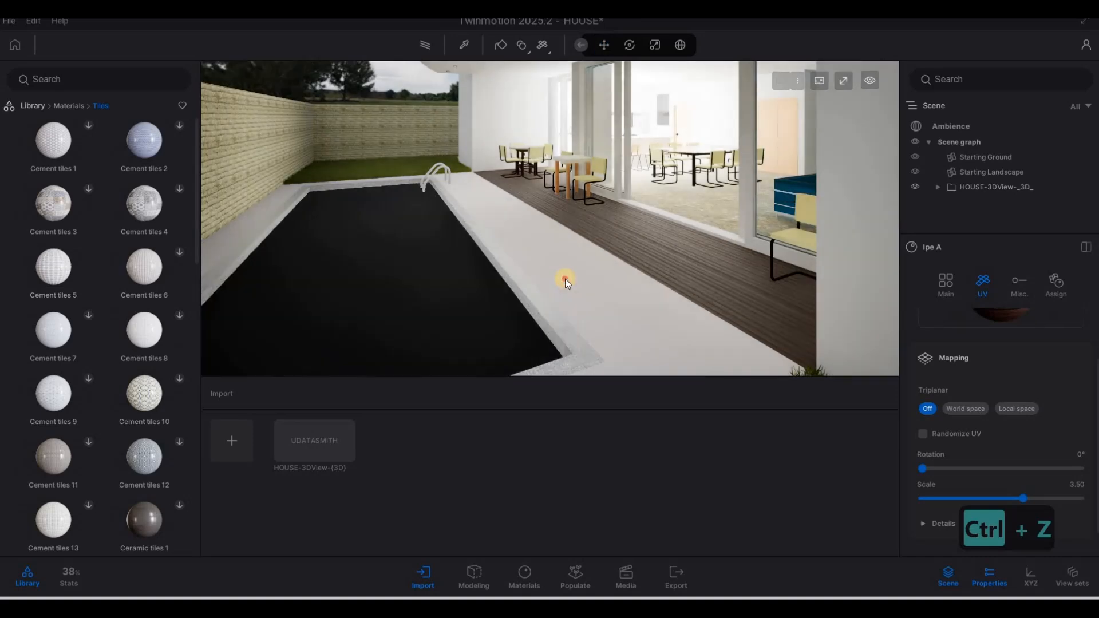
click(565, 280)
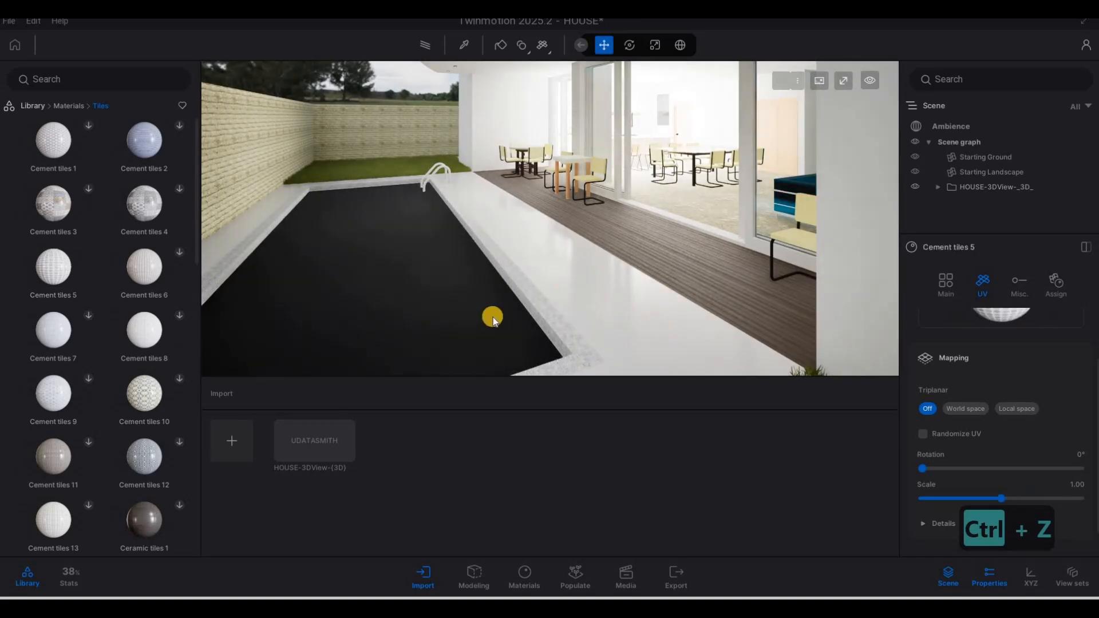
scroll(495, 321, up, 8)
Step: Frame the walkway and raise its Cement tiles 5 UV scale from 1.07 to 5.47
right_drag(348, 313, 458, 289)
key(a)
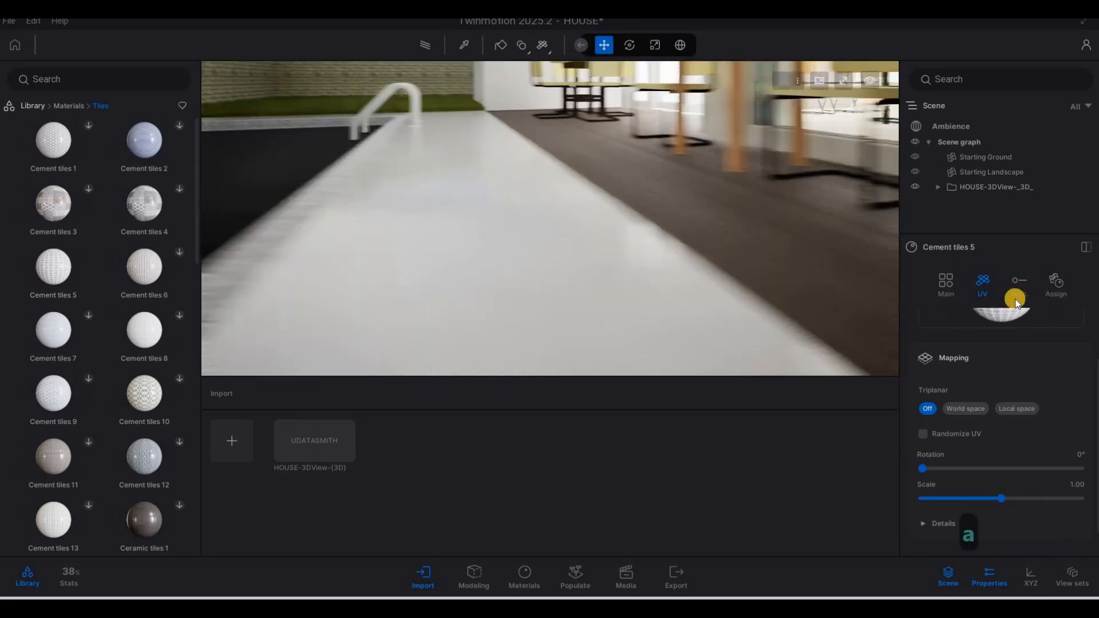
key(s)
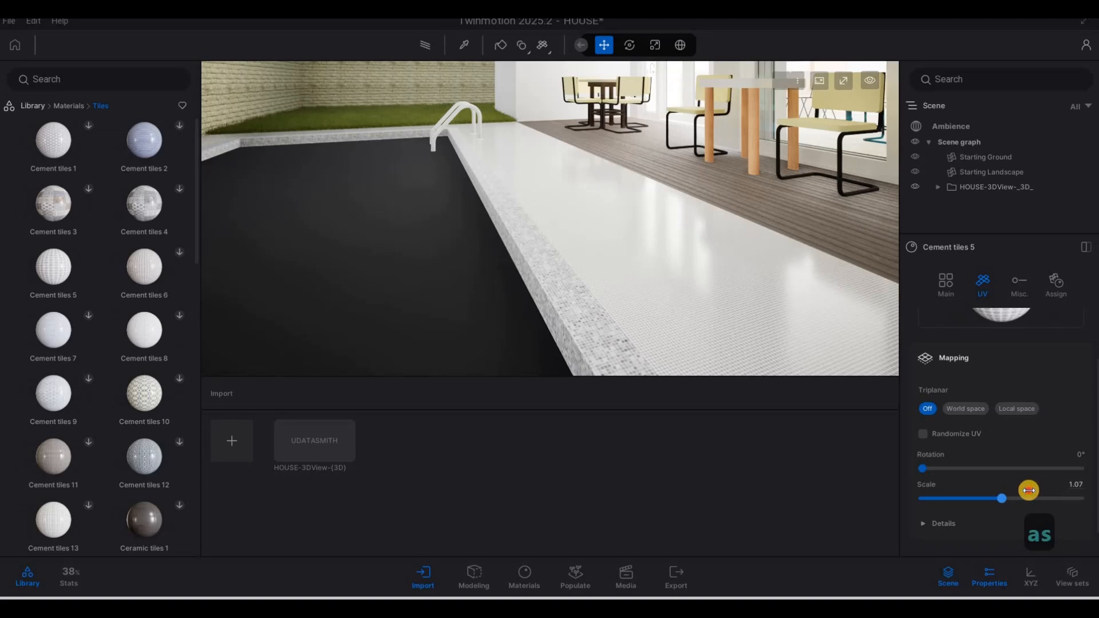
drag(1028, 490, 1040, 491)
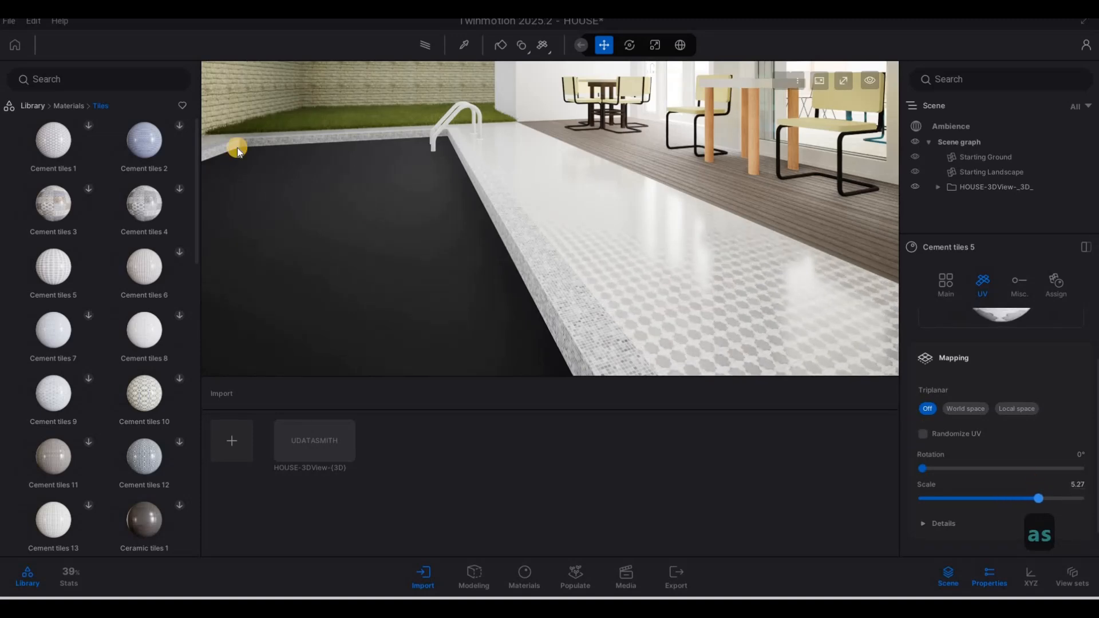
click(68, 108)
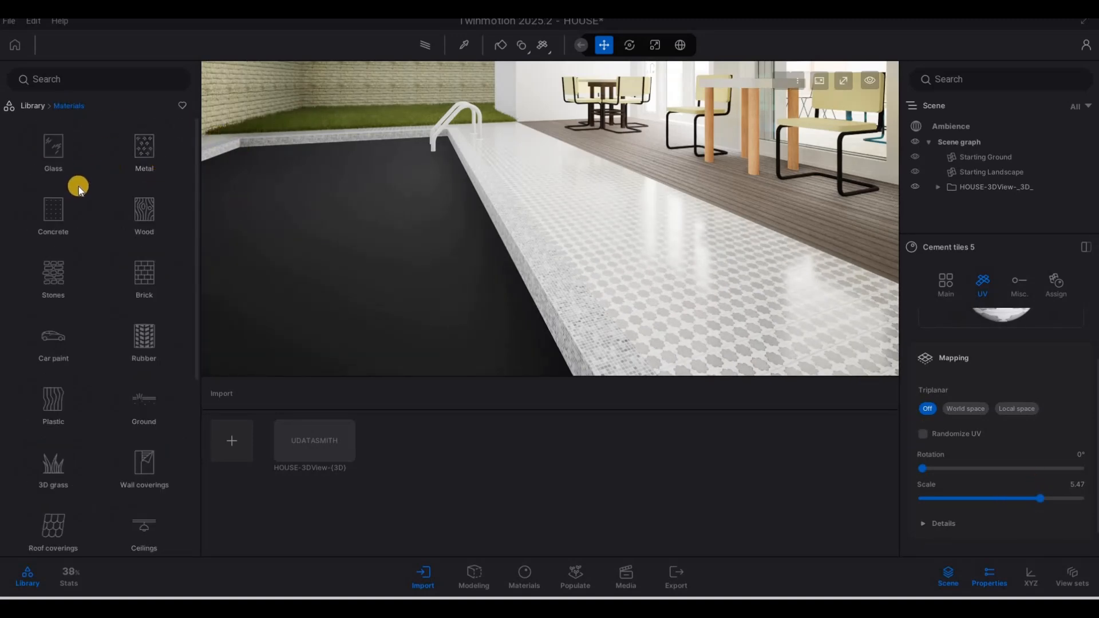
Step: Drag the Pool 01 water material from the Water category into the pool basin
scroll(129, 404, down, 1)
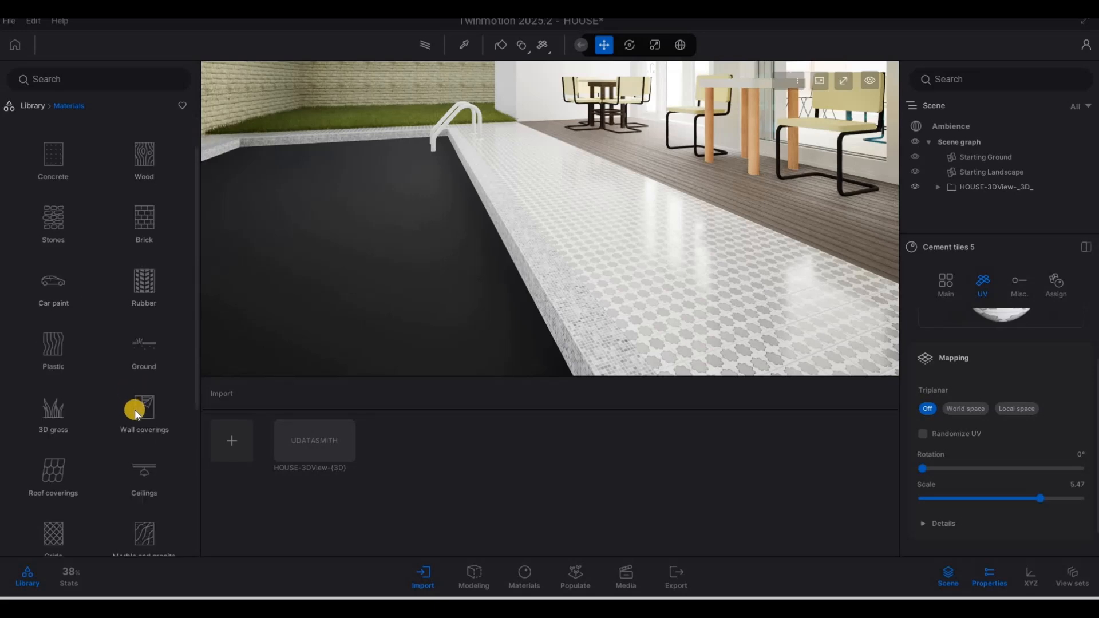
scroll(137, 413, down, 5)
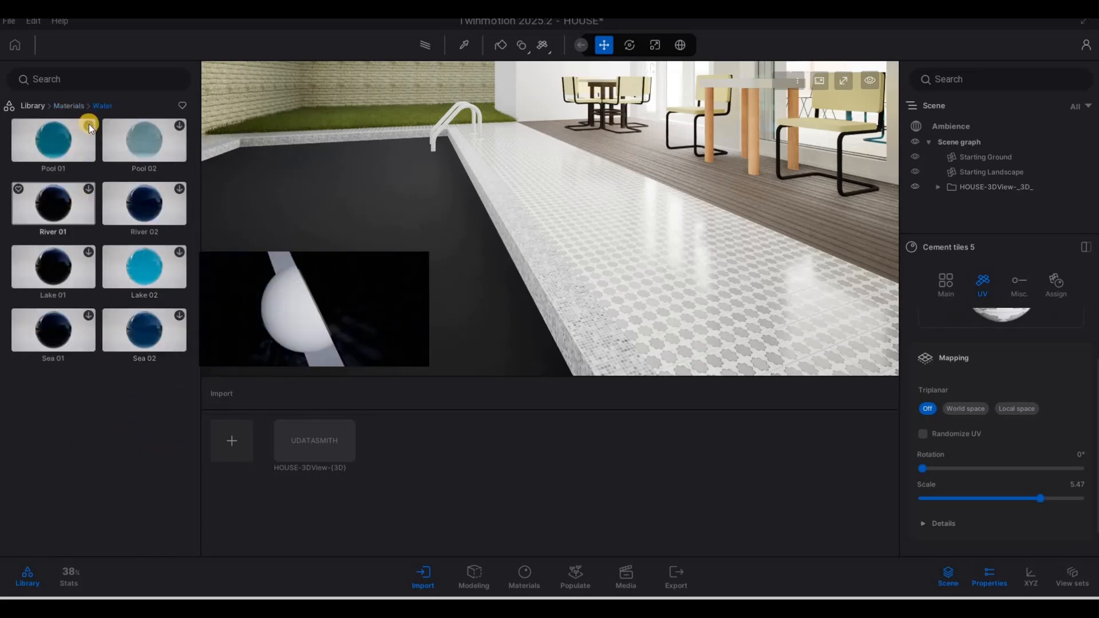
click(91, 125)
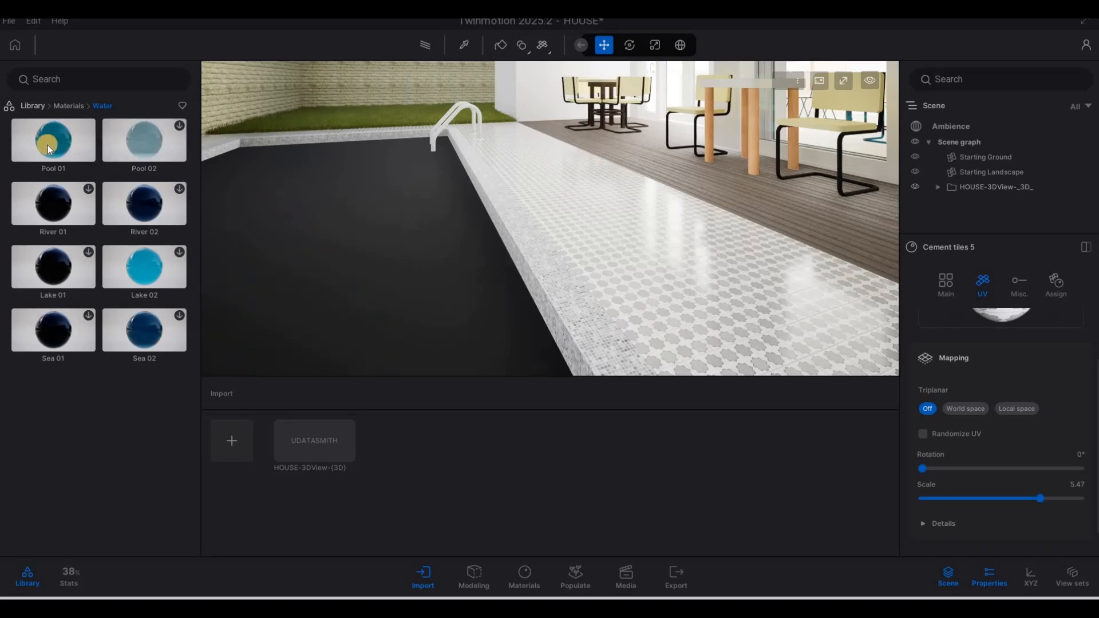
drag(370, 242, 385, 245)
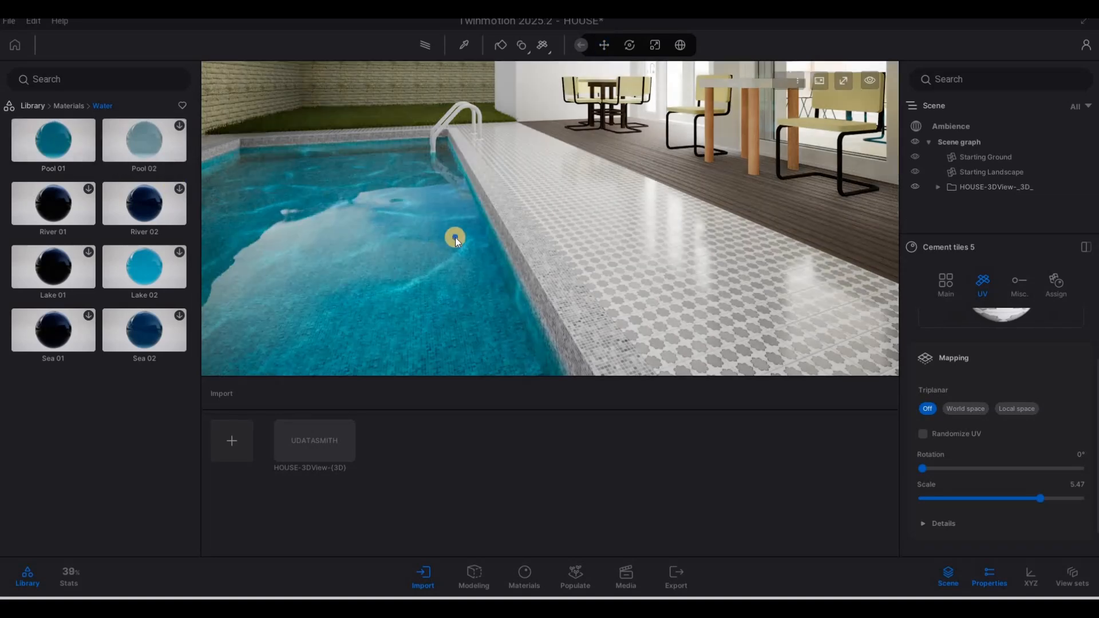
key(s)
key(s)
key(a)
key(w)
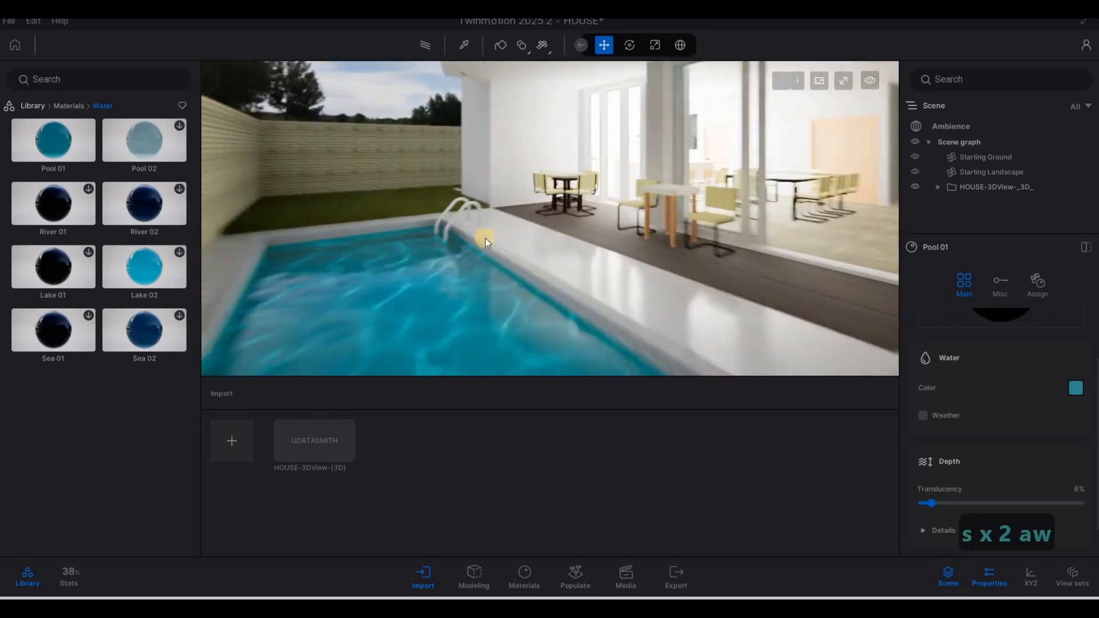
key(a)
key(w)
click(464, 45)
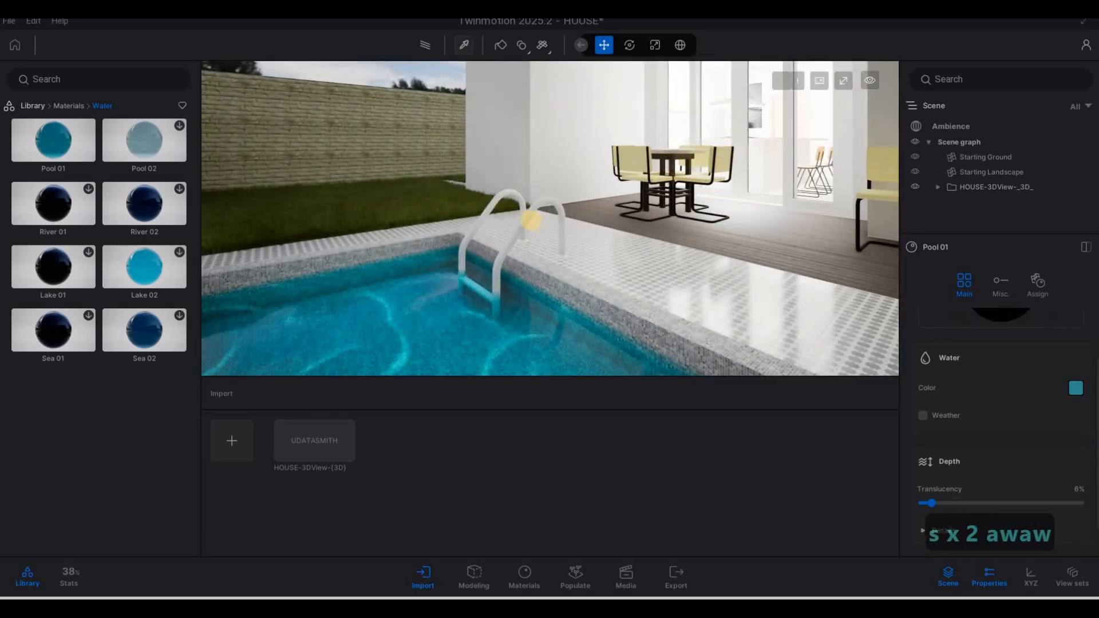
Step: Pick the ladder's Metal_-_Stainless_Steel_Polished material and review its UV and assignment settings
click(541, 213)
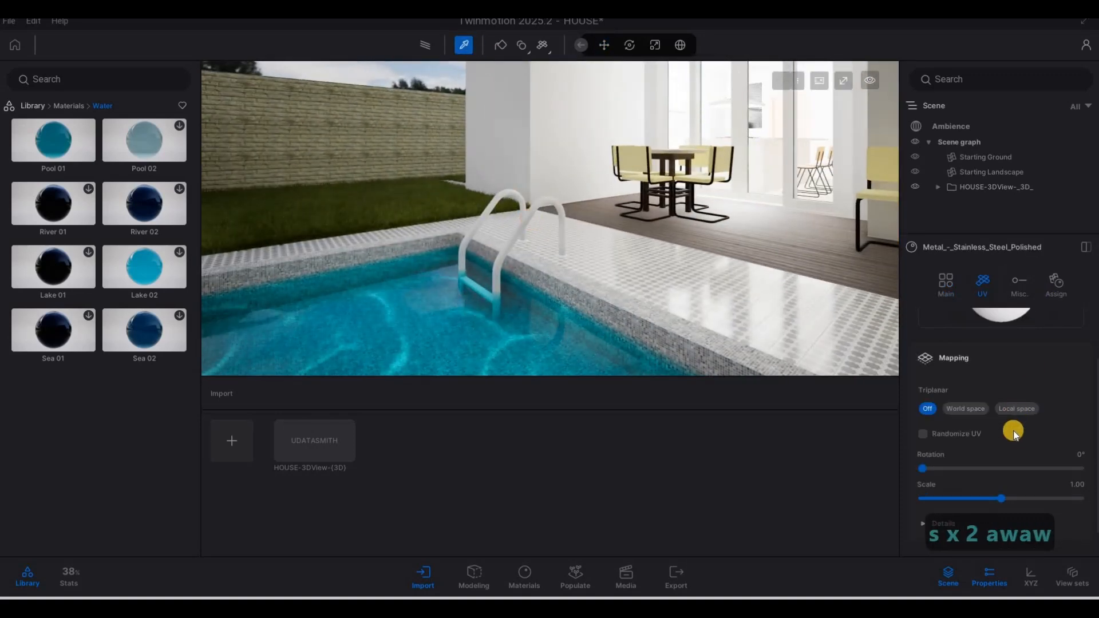
scroll(998, 359, up, 2)
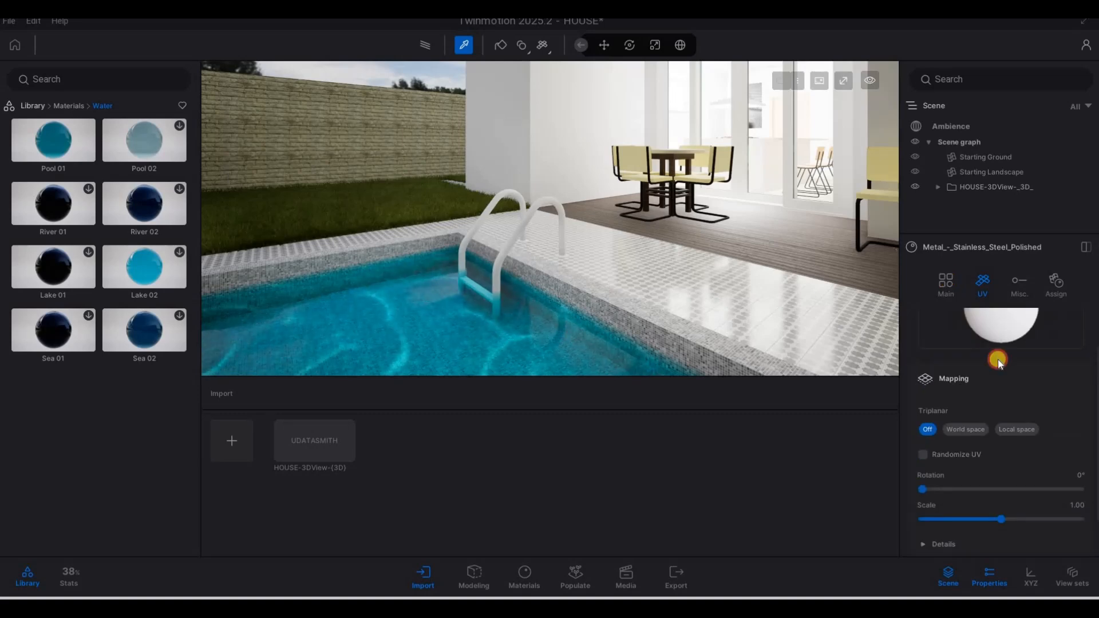
scroll(987, 441, down, 14)
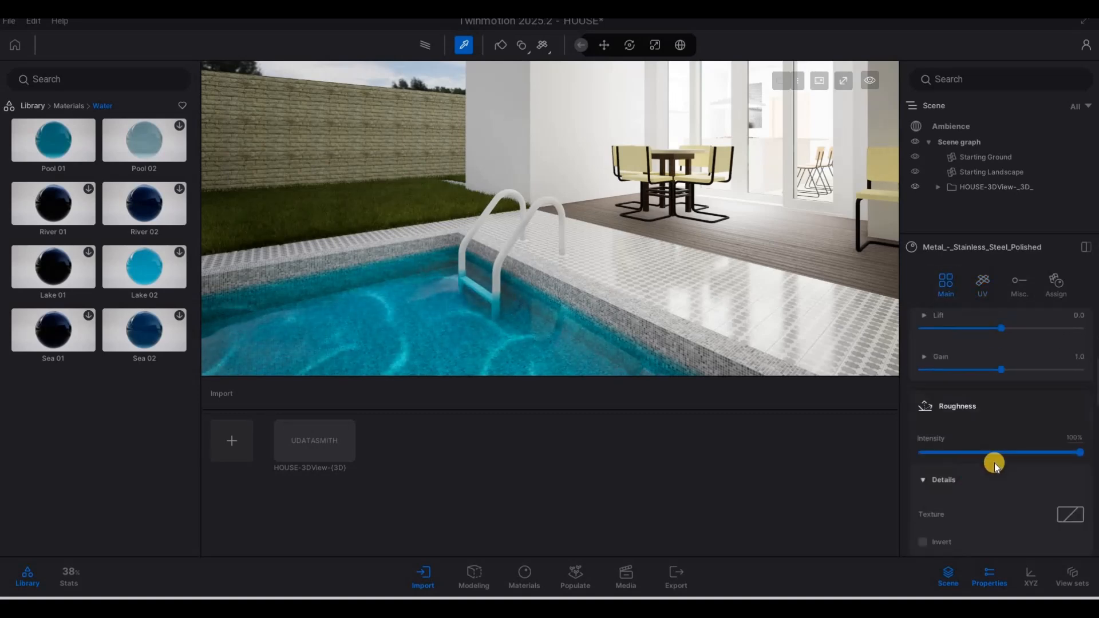
scroll(987, 467, down, 5)
scroll(987, 466, up, 7)
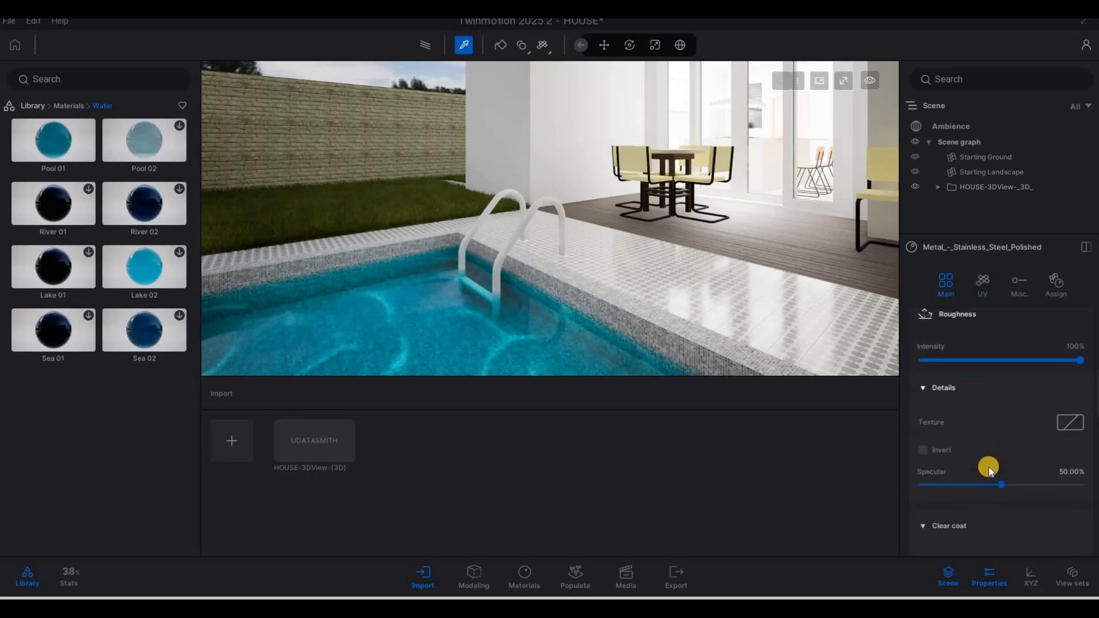
scroll(988, 466, up, 8)
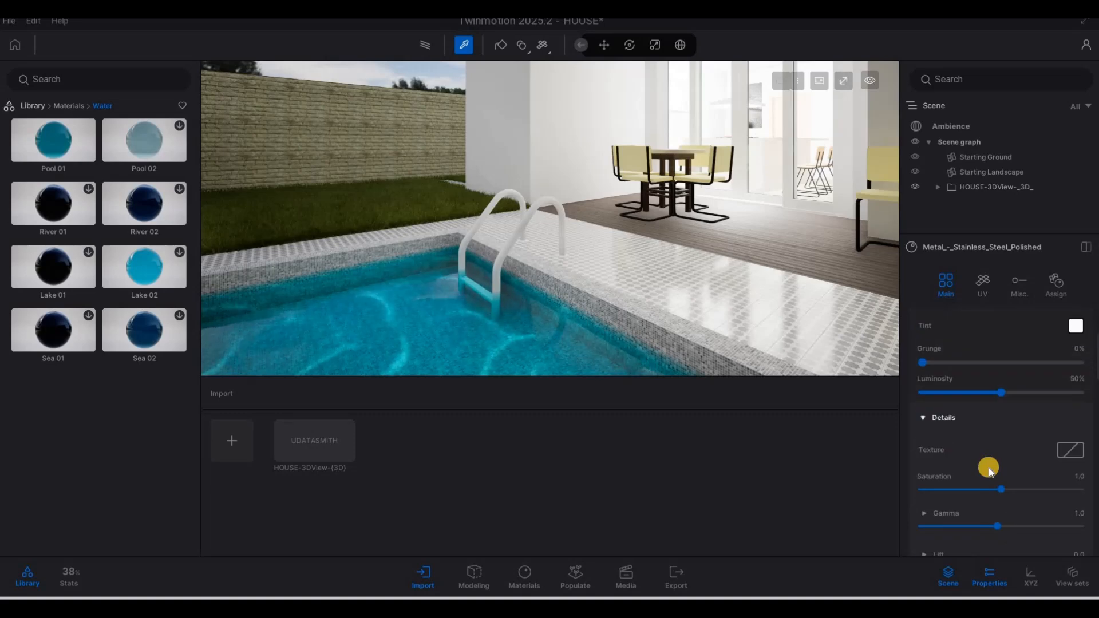
scroll(999, 470, down, 8)
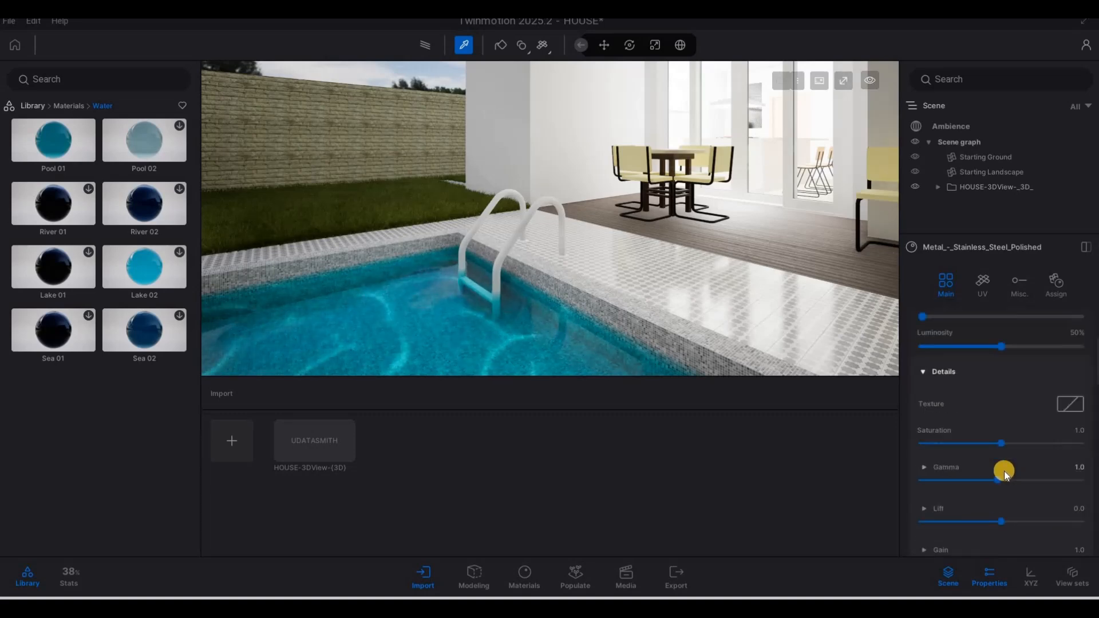
scroll(1003, 472, down, 5)
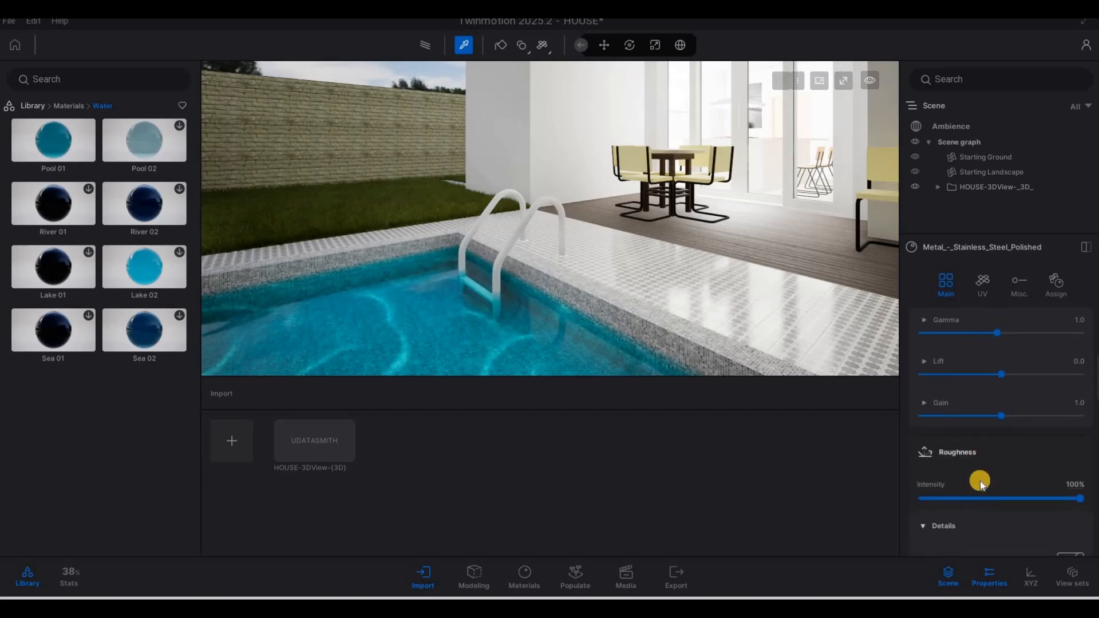
scroll(971, 467, up, 6)
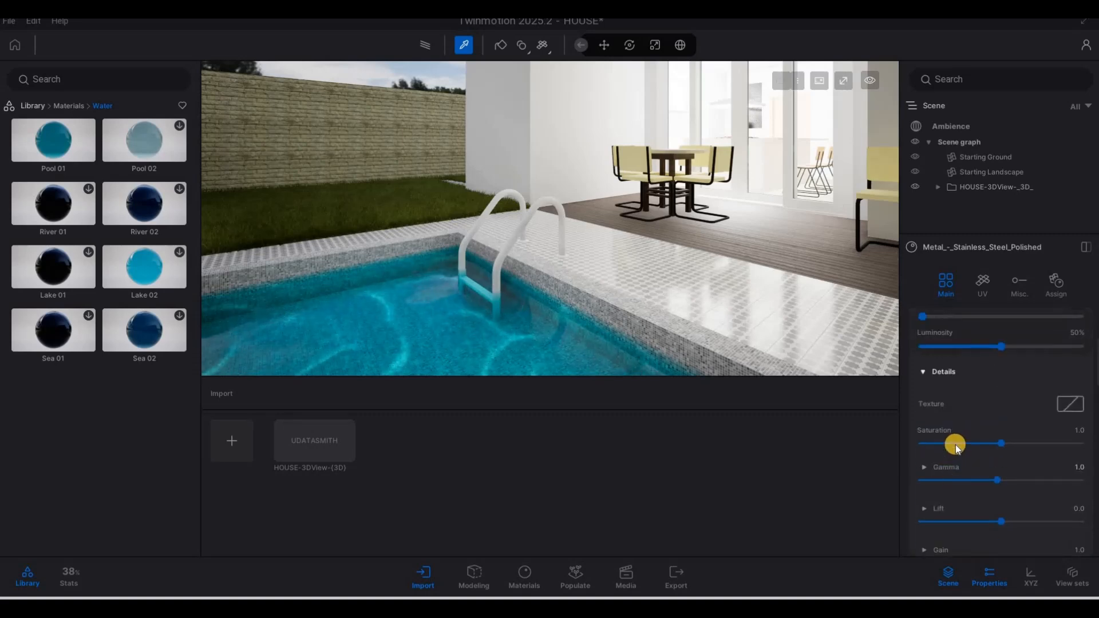
scroll(954, 443, up, 2)
scroll(950, 429, down, 2)
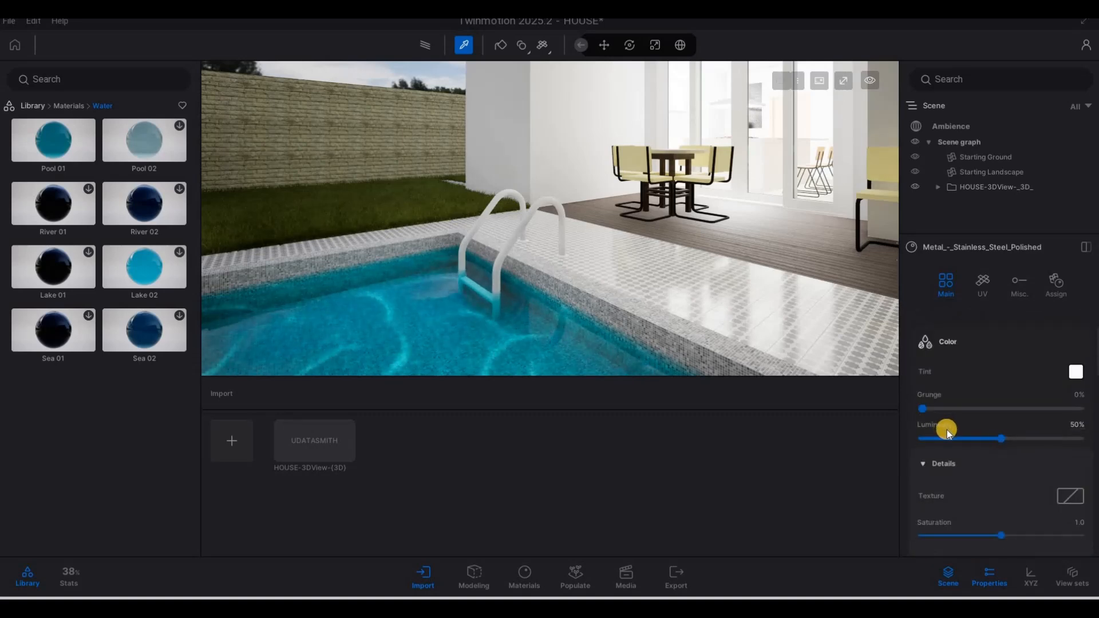
scroll(947, 432, down, 3)
scroll(953, 443, down, 6)
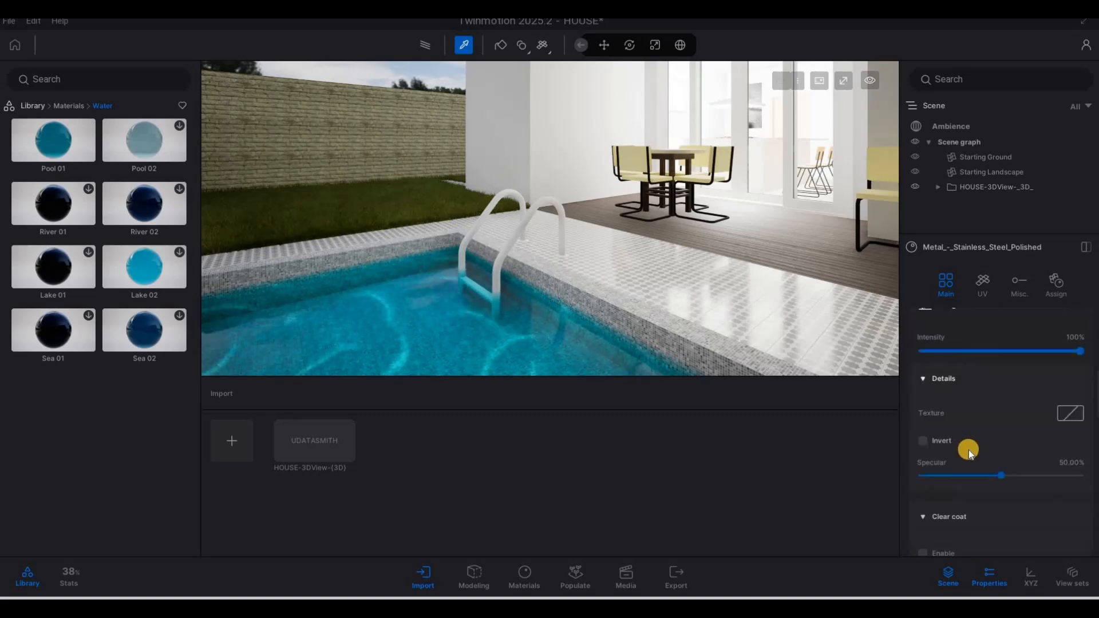
scroll(964, 446, down, 5)
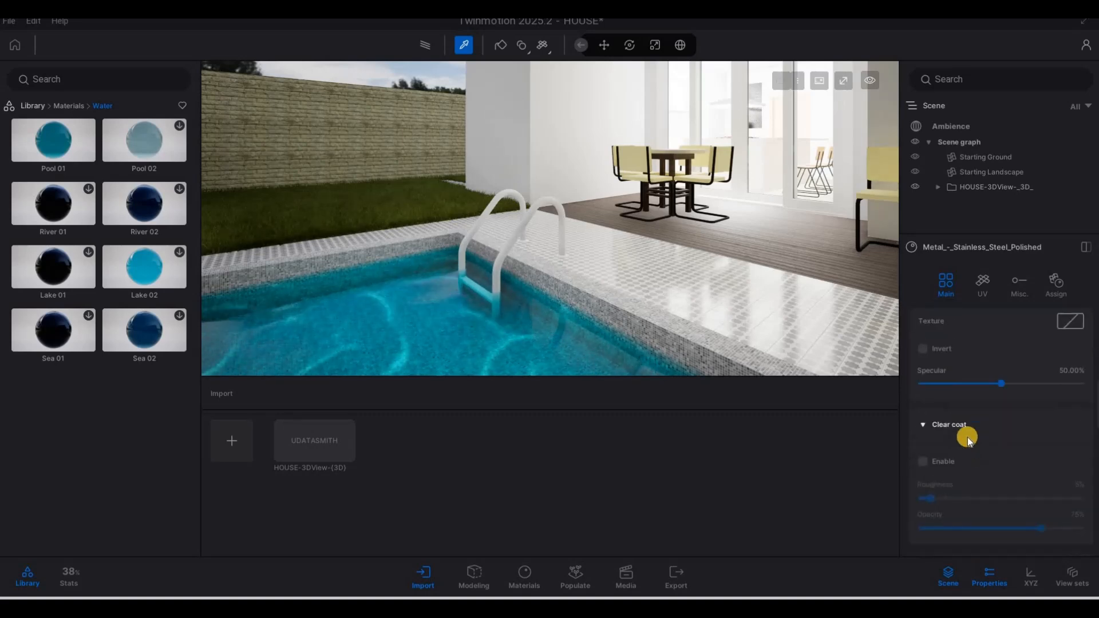
click(1001, 301)
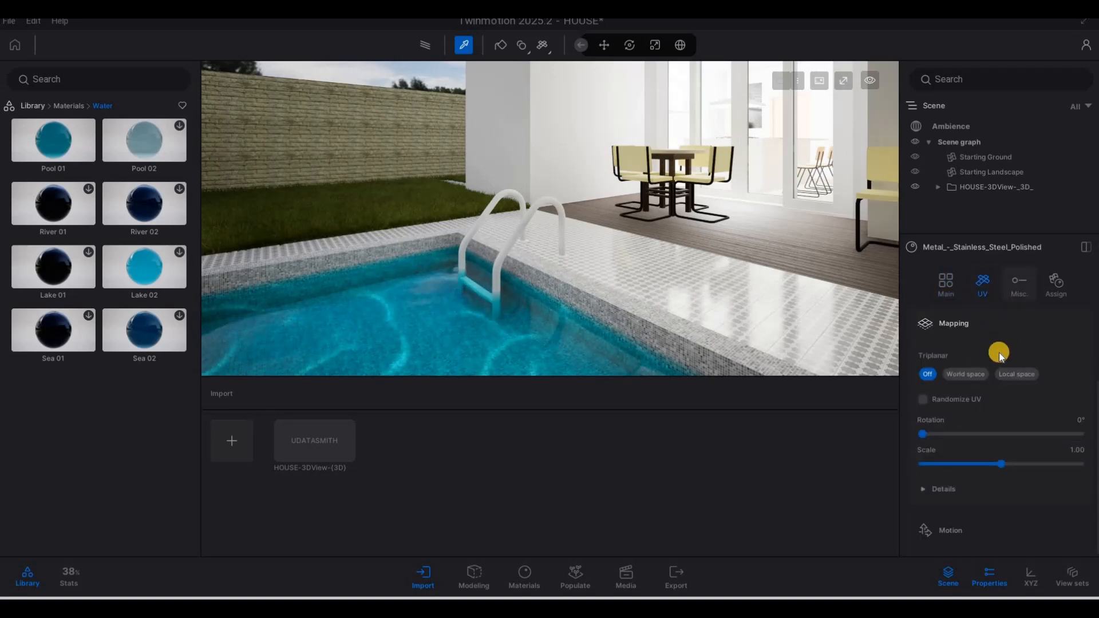
scroll(985, 418, down, 6)
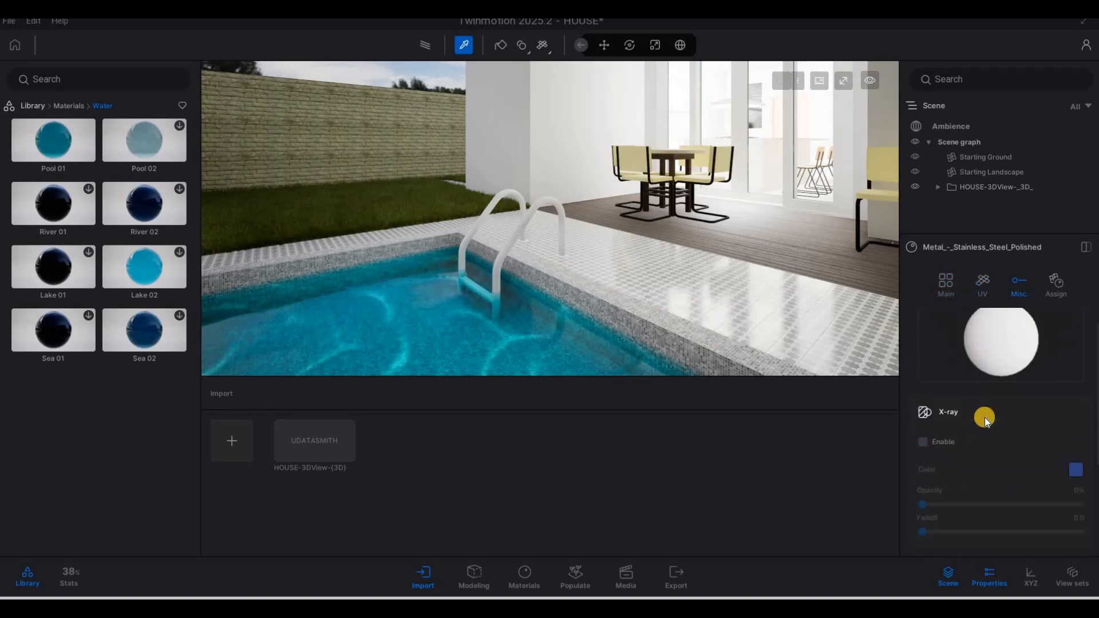
click(1051, 293)
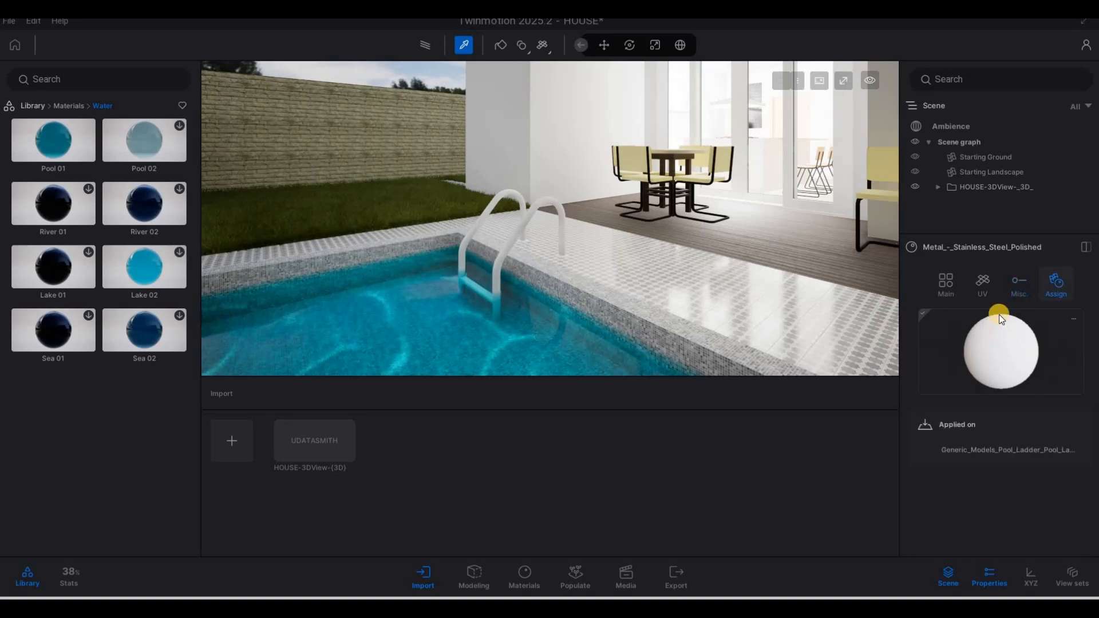
click(983, 285)
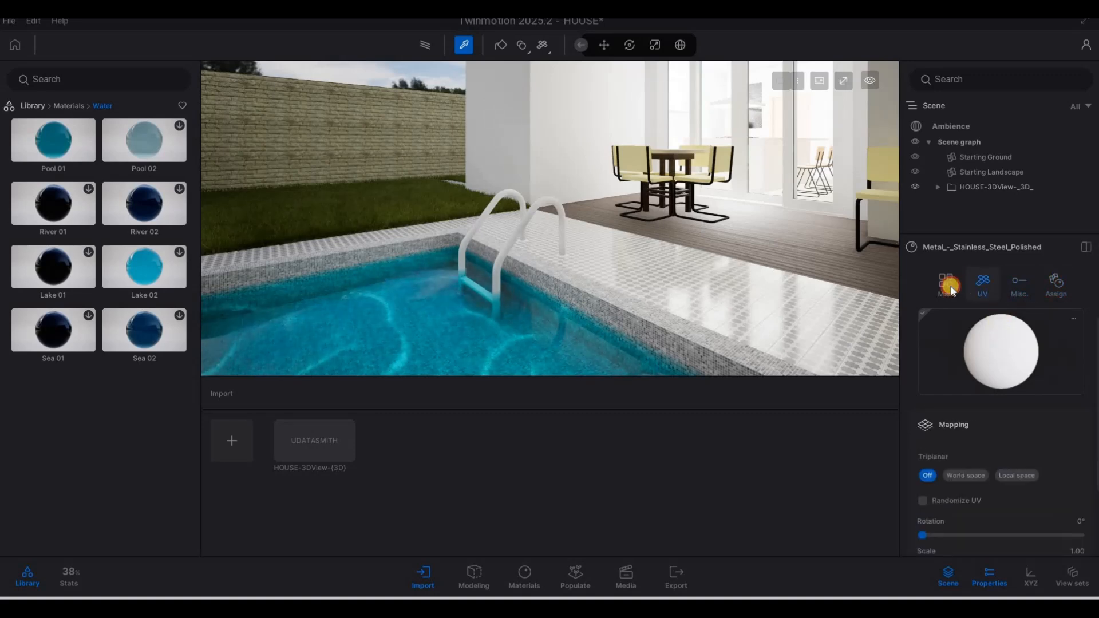
Step: Raise the stainless steel's Metallic intensity from 6% to 70%
scroll(1010, 479, down, 5)
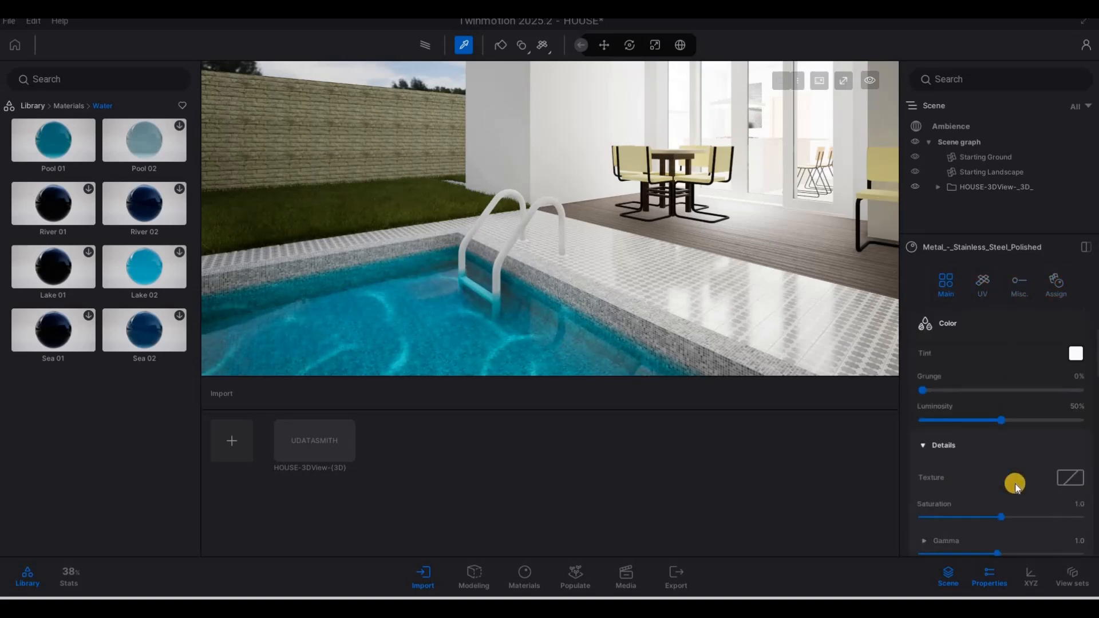
scroll(1016, 488, down, 4)
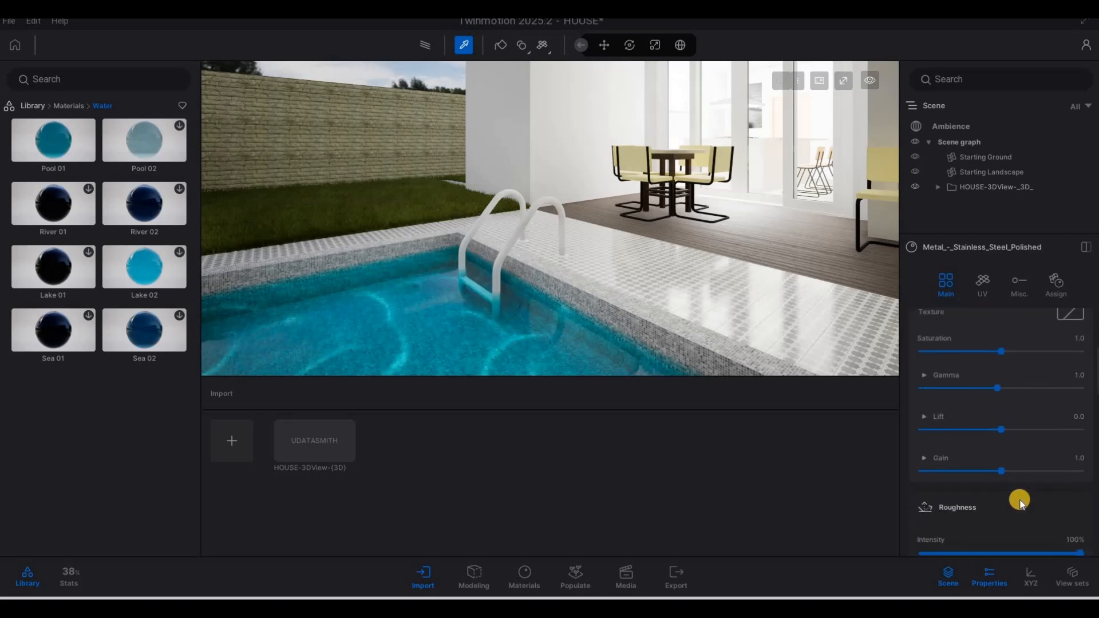
scroll(1025, 484, down, 1)
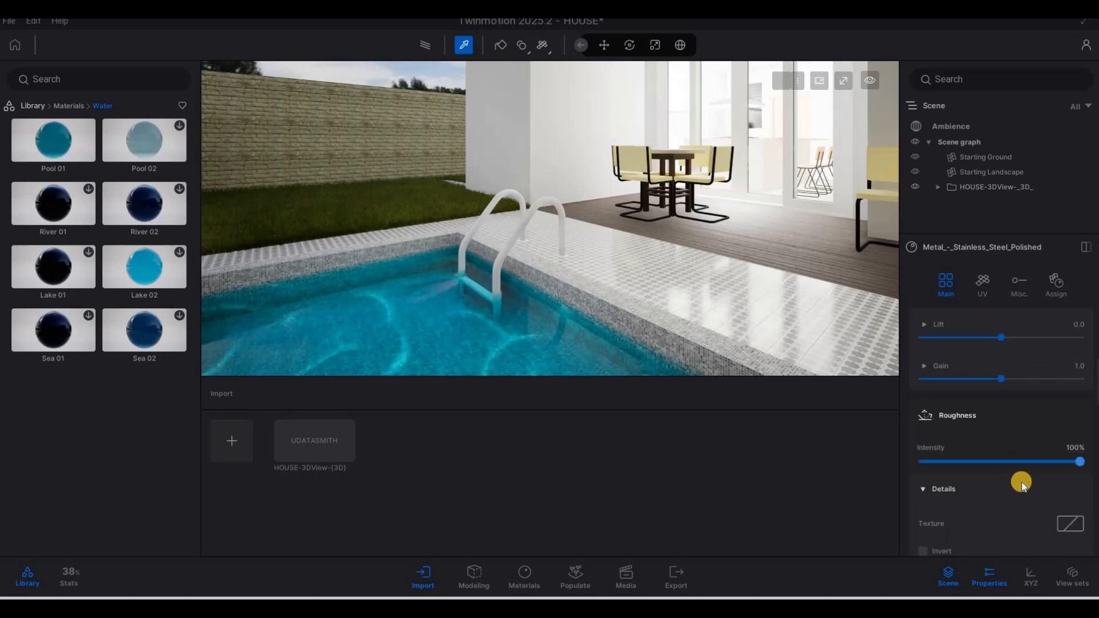
scroll(1023, 485, down, 3)
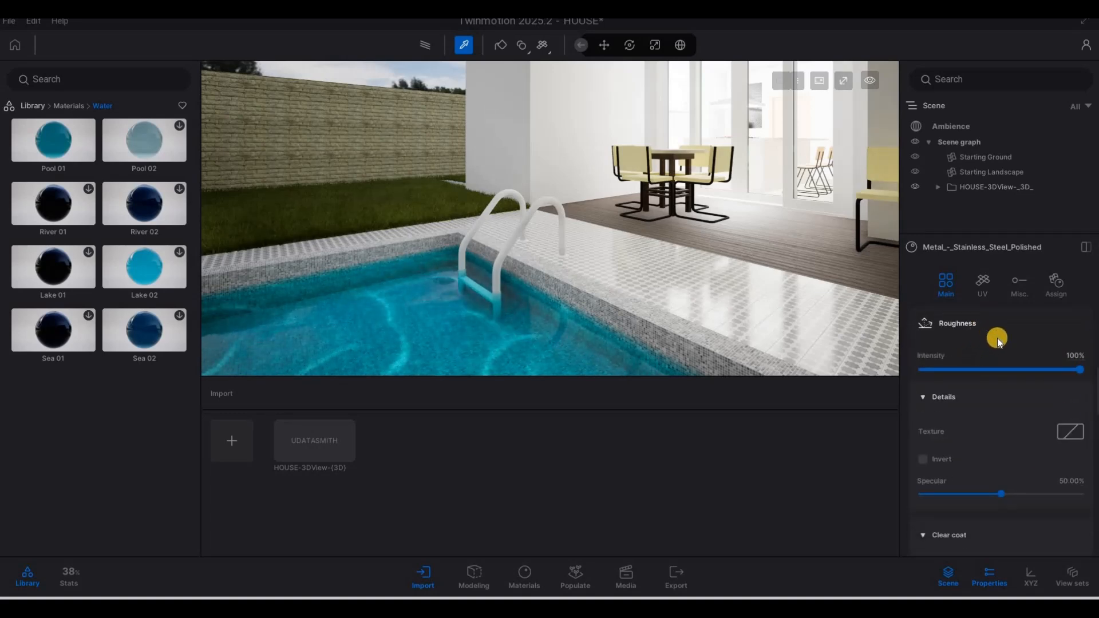
scroll(1058, 466, down, 6)
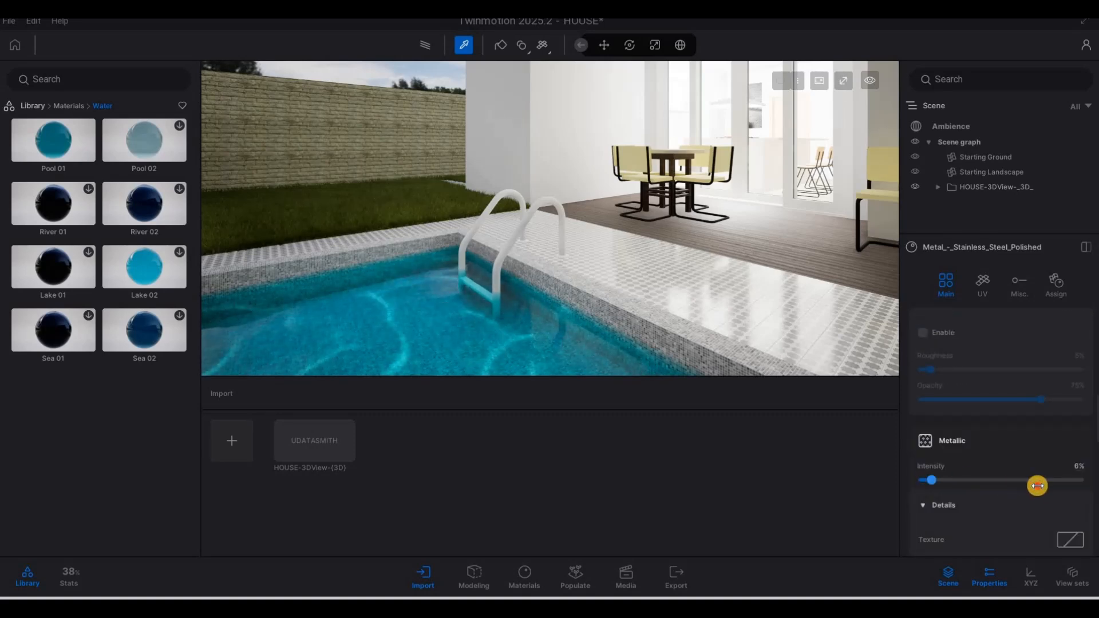
click(1037, 486)
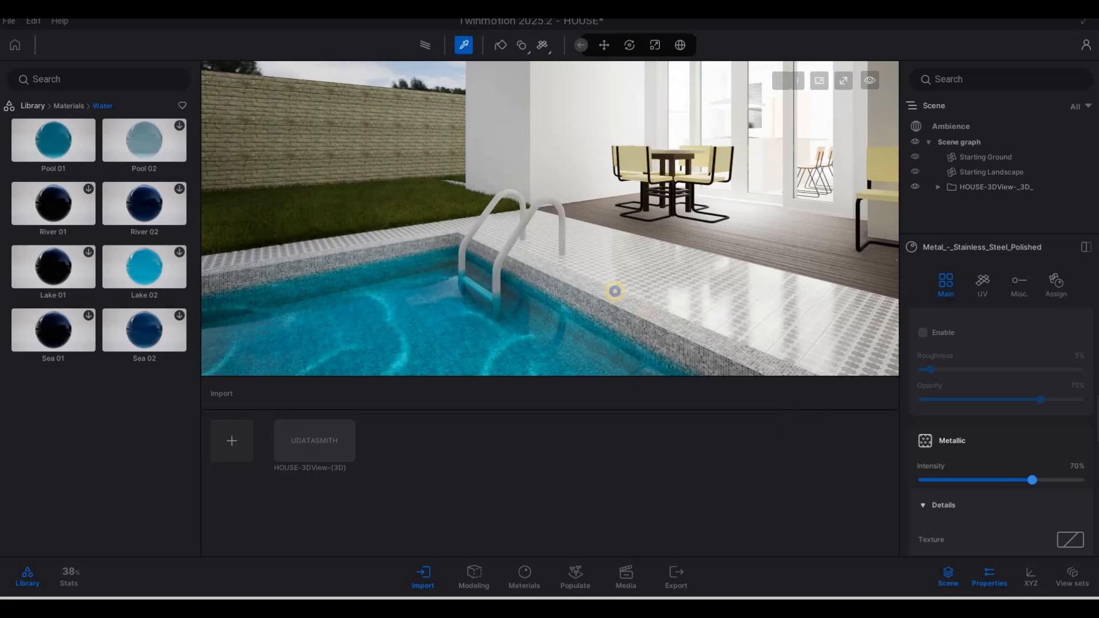
Step: Fly the camera away from the pool and under the curved overhang
key(d)
key(s)
key(s)
key(d)
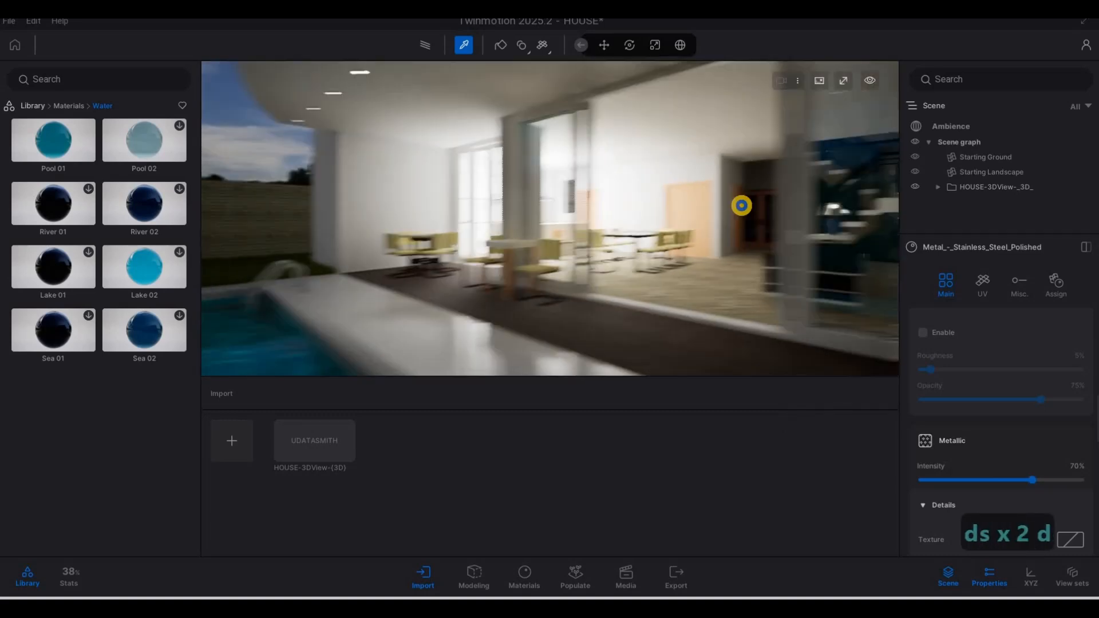
key(q)
key(d)
key(s)
key(a)
key(w)
key(d)
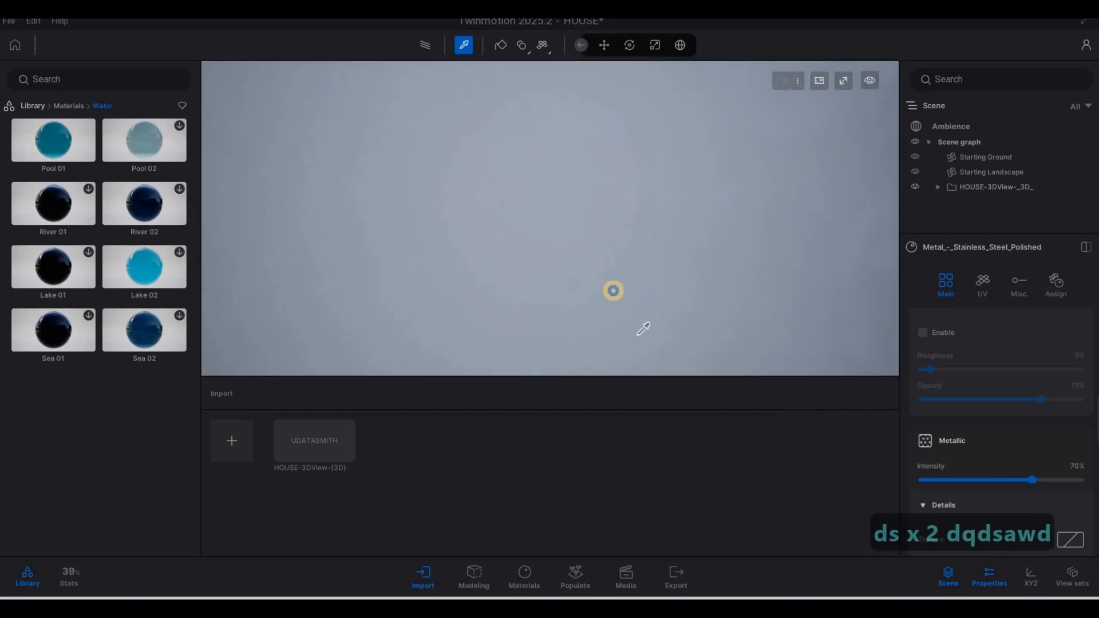
key(s)
key(s)
key(s)
key(s)
key(s)
key(s)
key(s)
key(s)
key(s)
key(s)
key(s)
key(s)
key(s)
key(s)
key(d)
key(w)
key(a)
key(w)
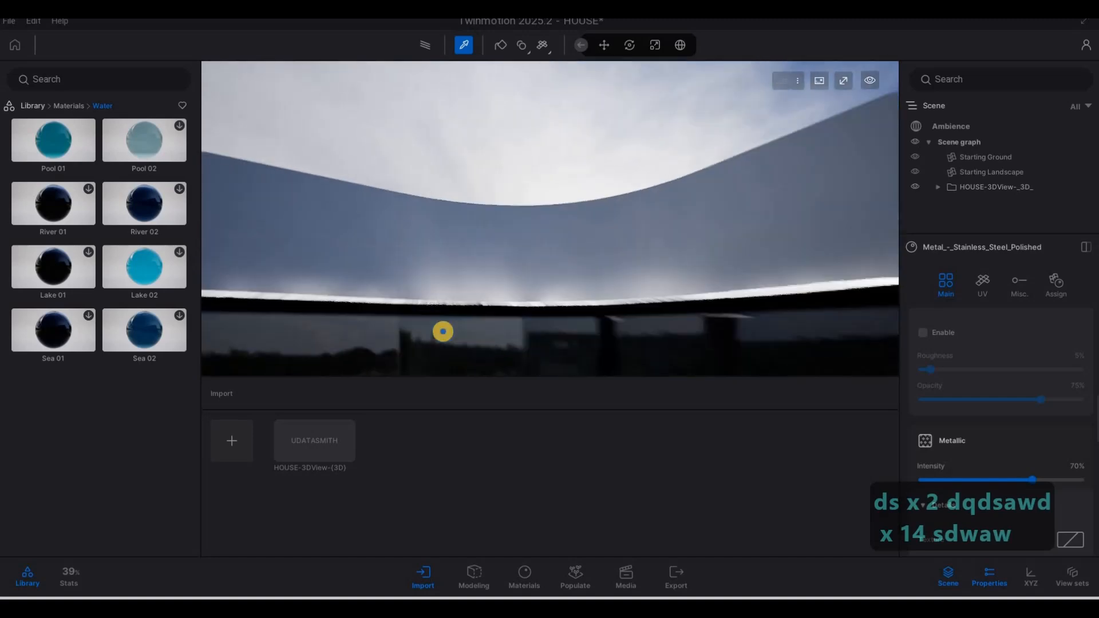
Step: Back out past the mirrored facade and eyedrop the white front wall's Matte painted material
key(a)
key(d)
key(s)
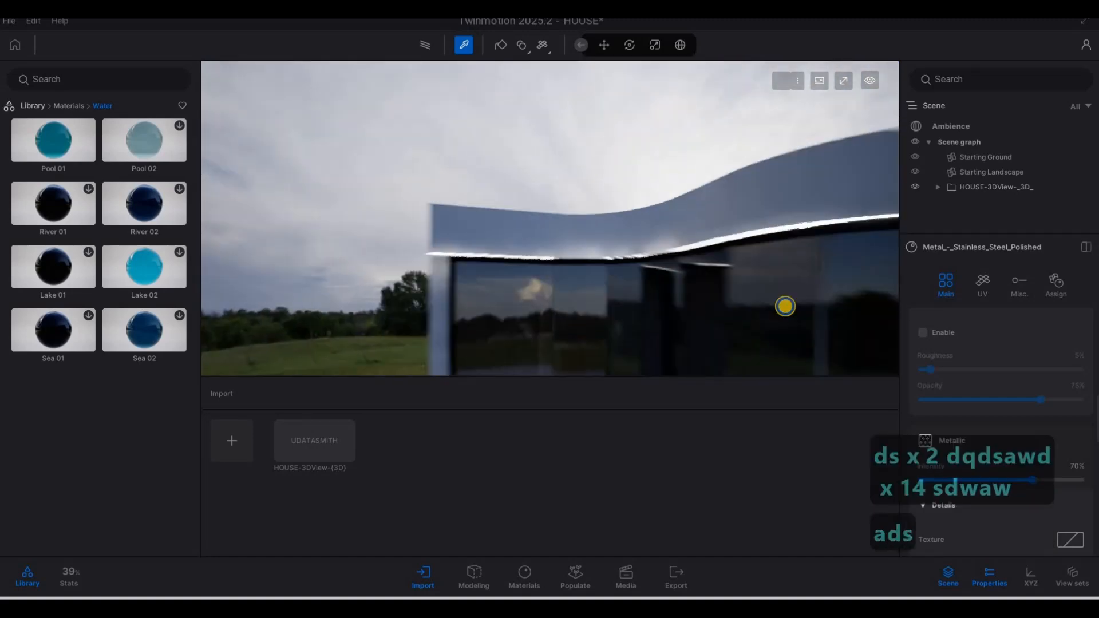
key(e)
key(e)
key(s)
key(s)
key(d)
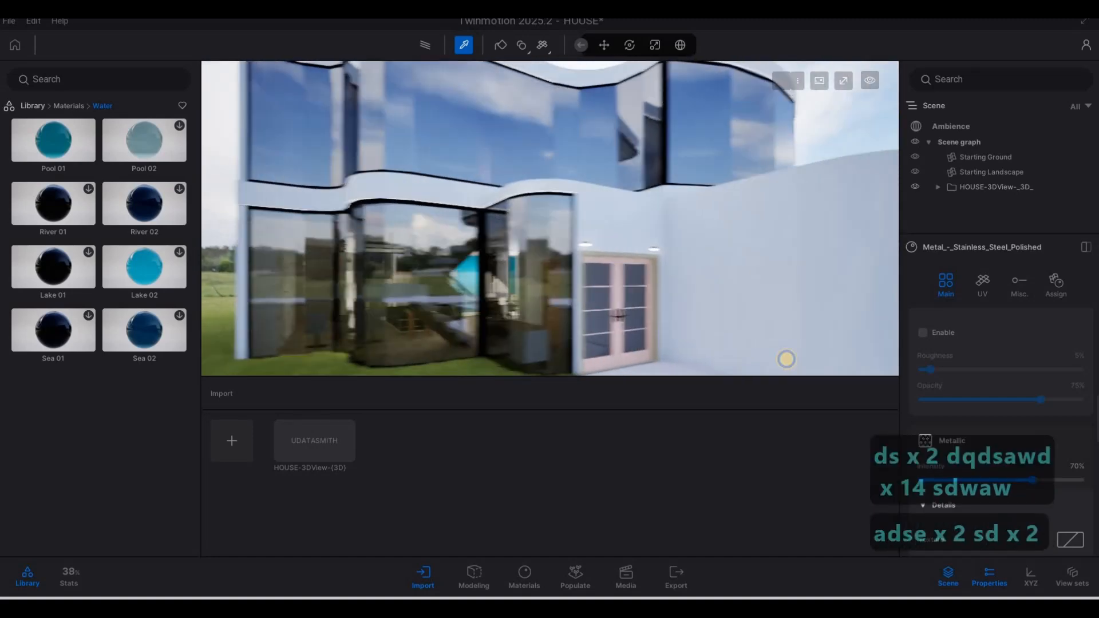
key(s)
key(d)
key(w)
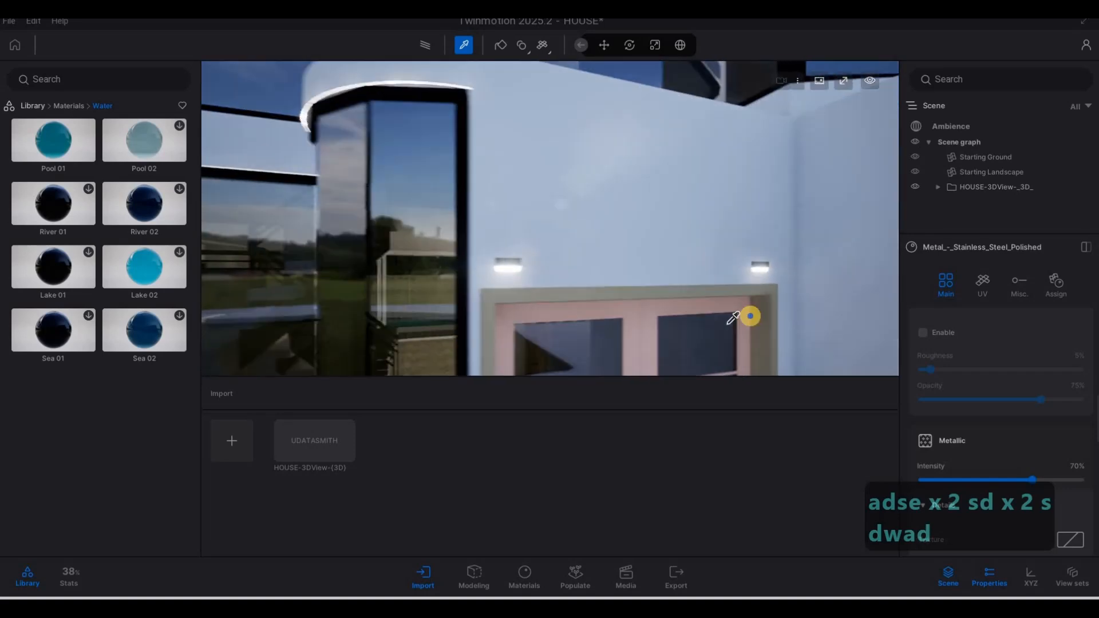
key(s)
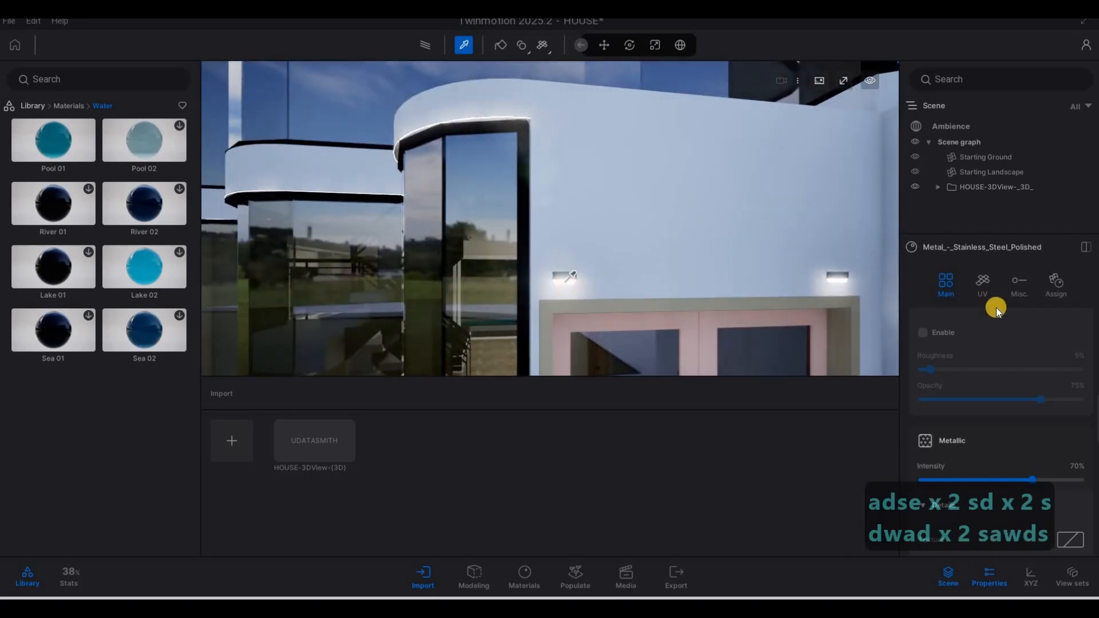
click(677, 294)
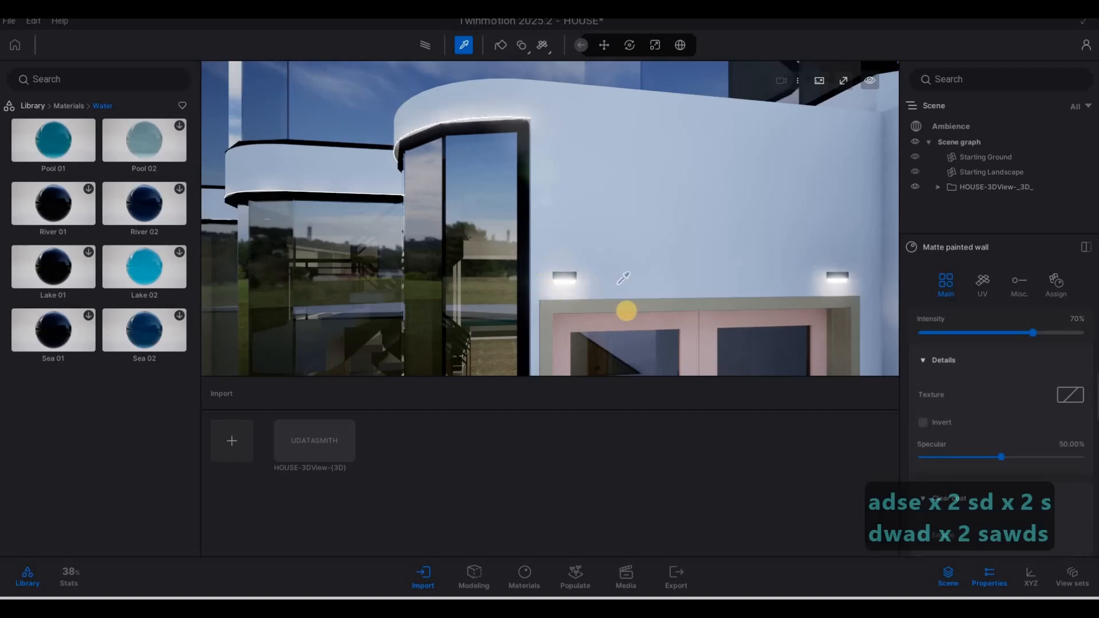
Step: Fly up to face the pink French door and its two wall lights
key(w)
key(e)
key(s)
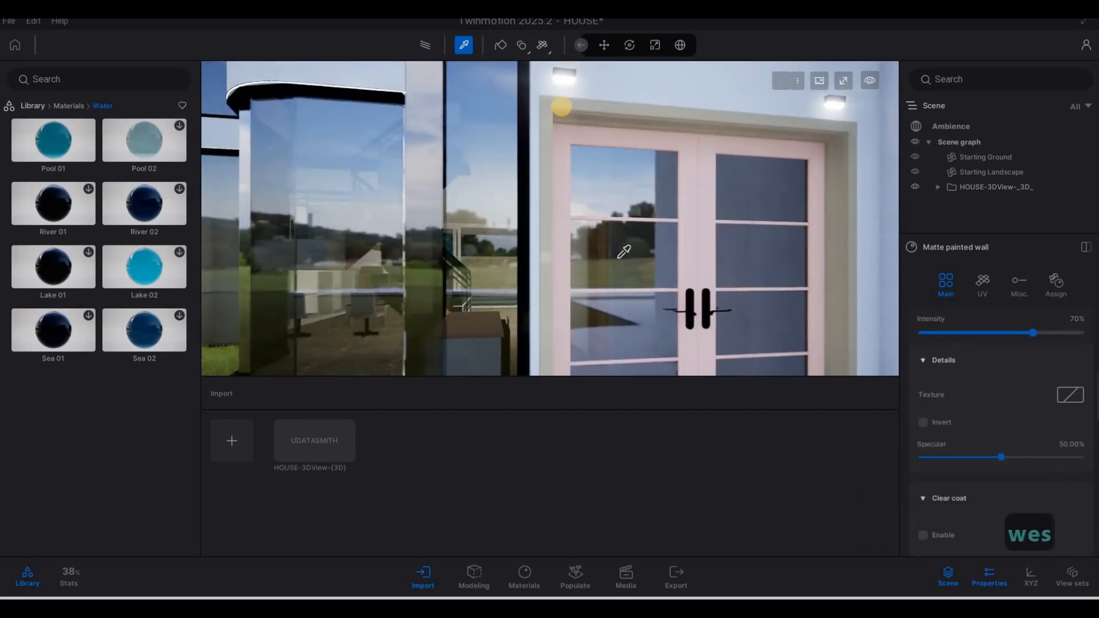
key(s)
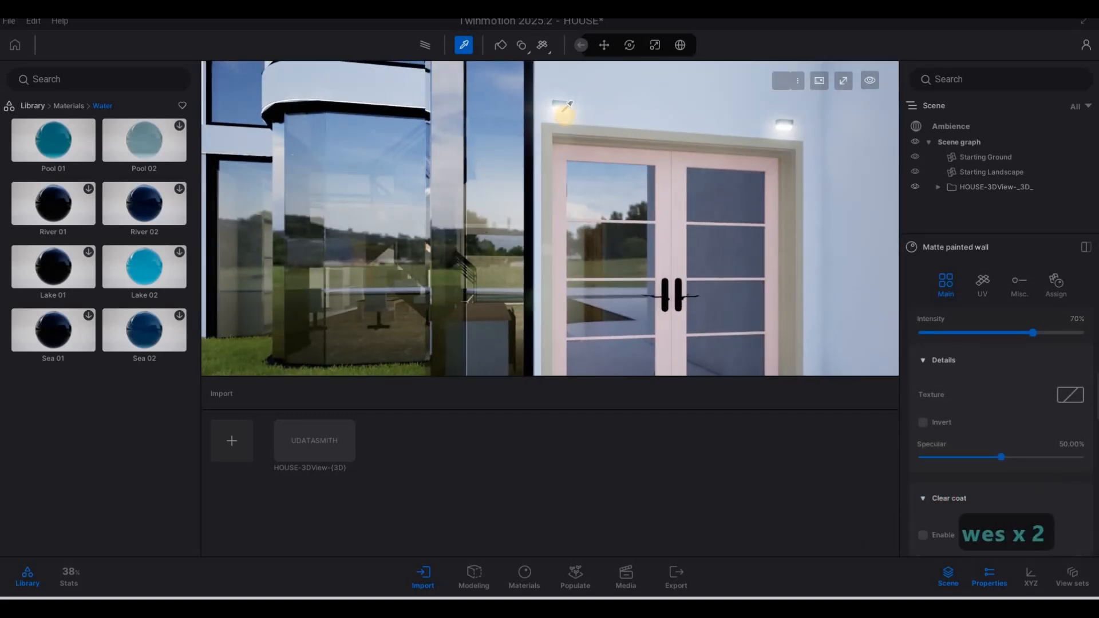
scroll(1019, 370, up, 5)
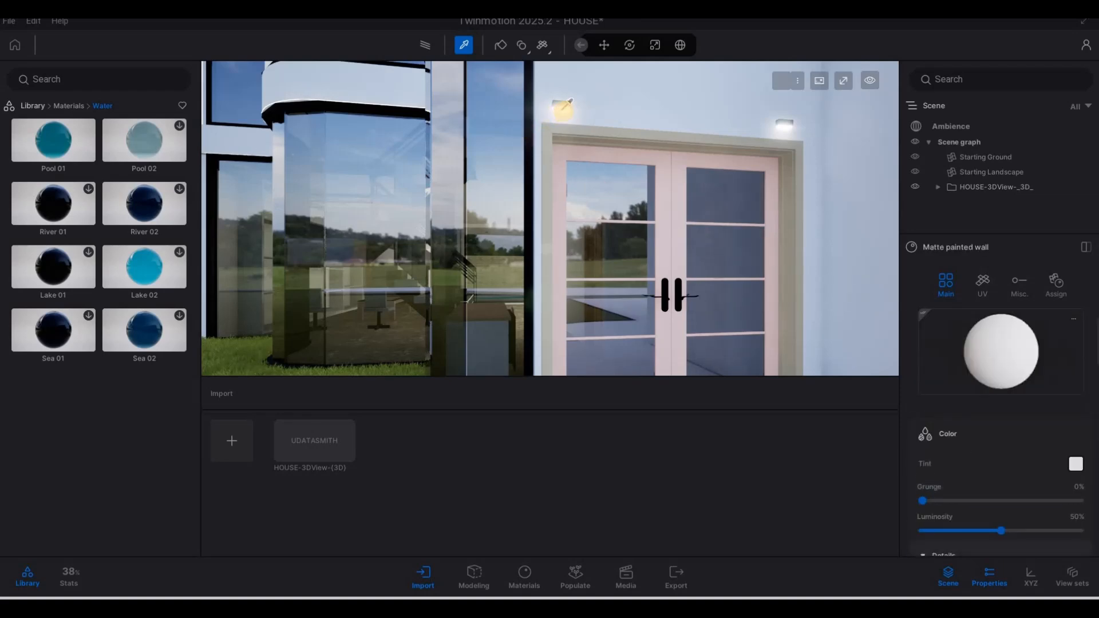
Step: Eyedrop the Neon 01 wall light material and set its emissive glow to 10 nit
click(982, 382)
scroll(1054, 438, down, 1)
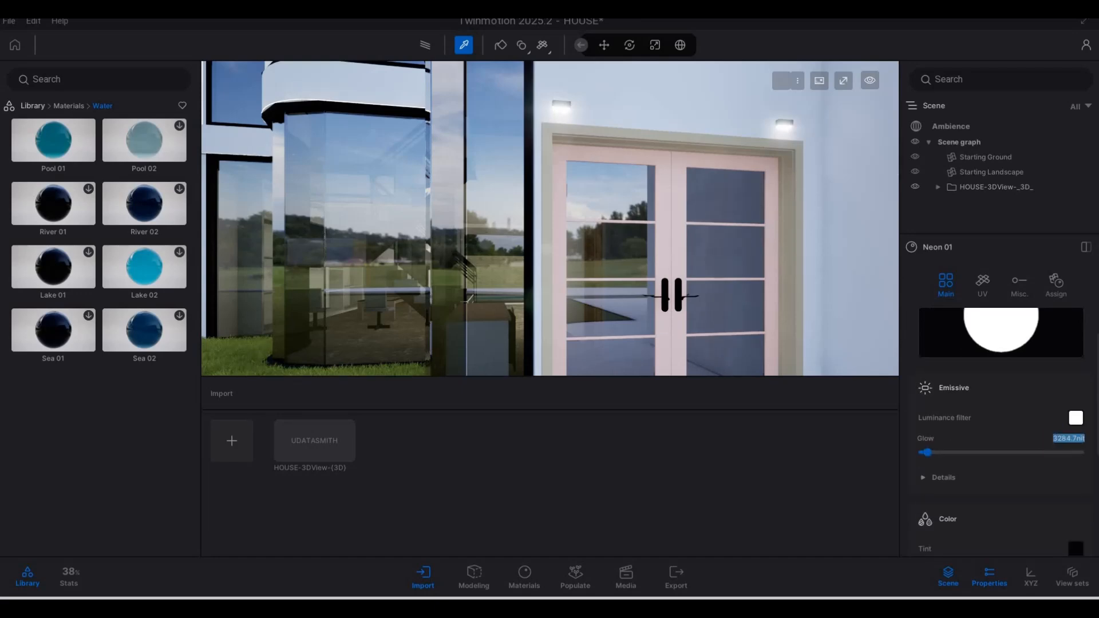
text(10)
key(Return)
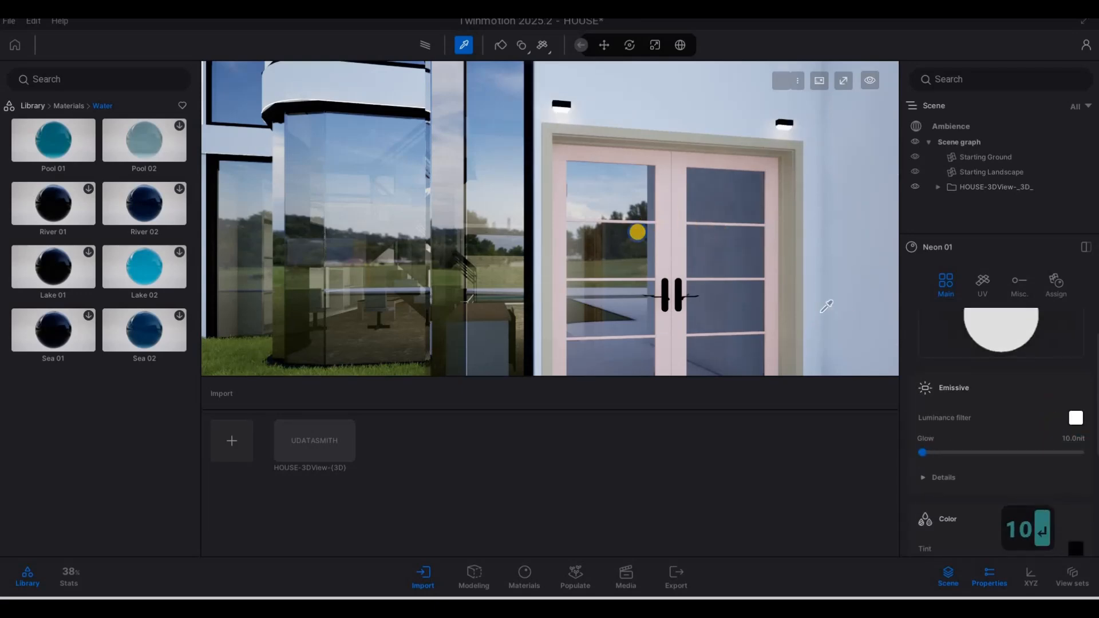
Step: Pull back to frame the whole house front and start the path tracer render
key(s)
key(x)
key(5)
key(q)
key(d)
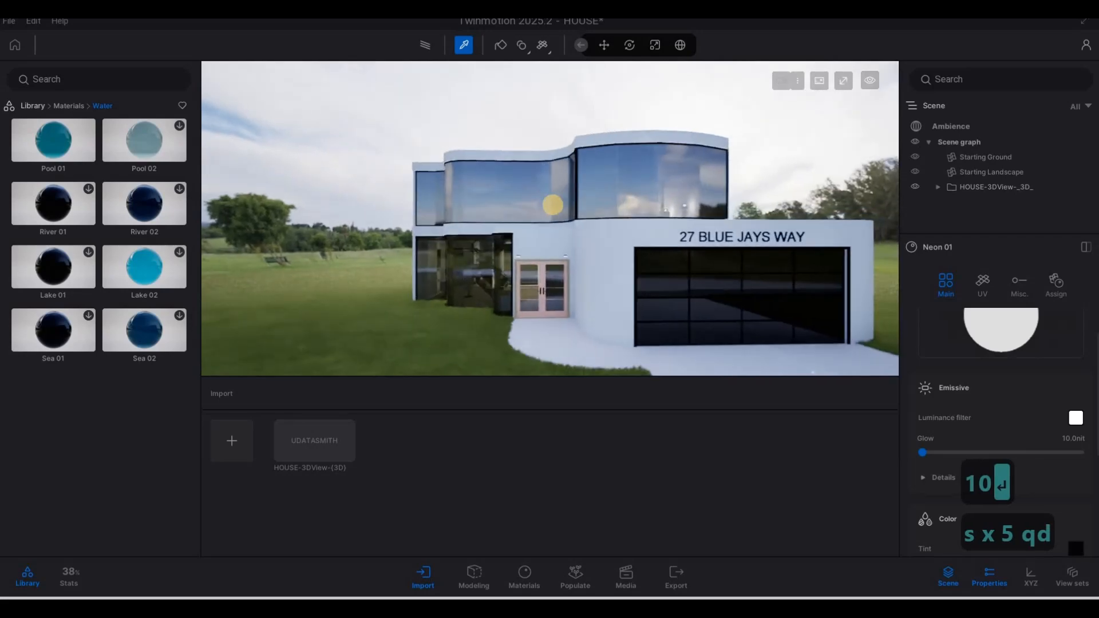
click(429, 49)
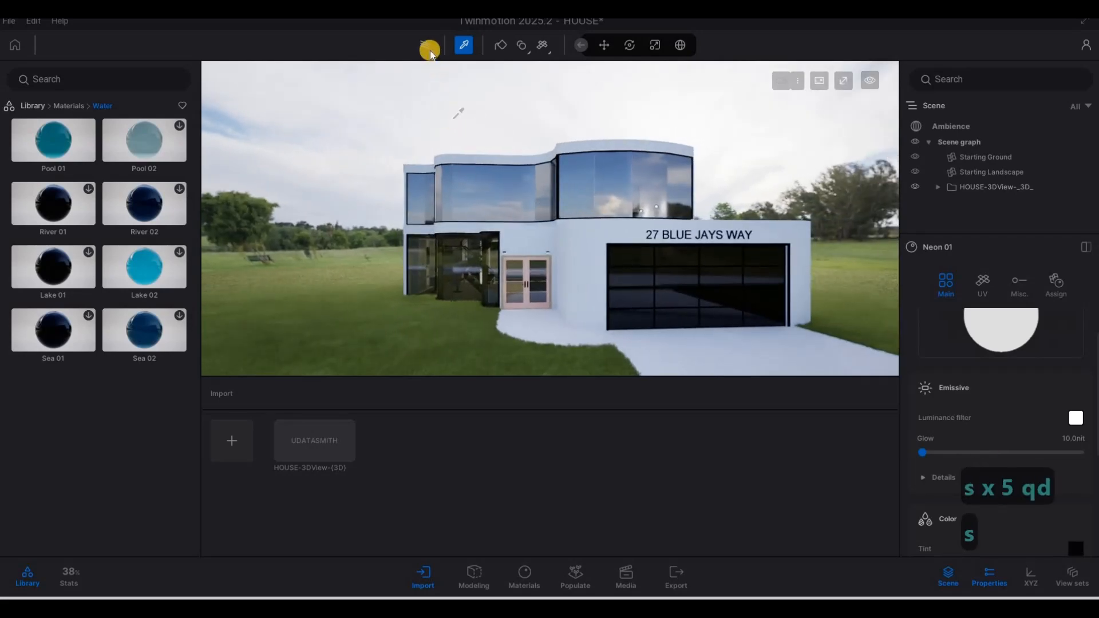
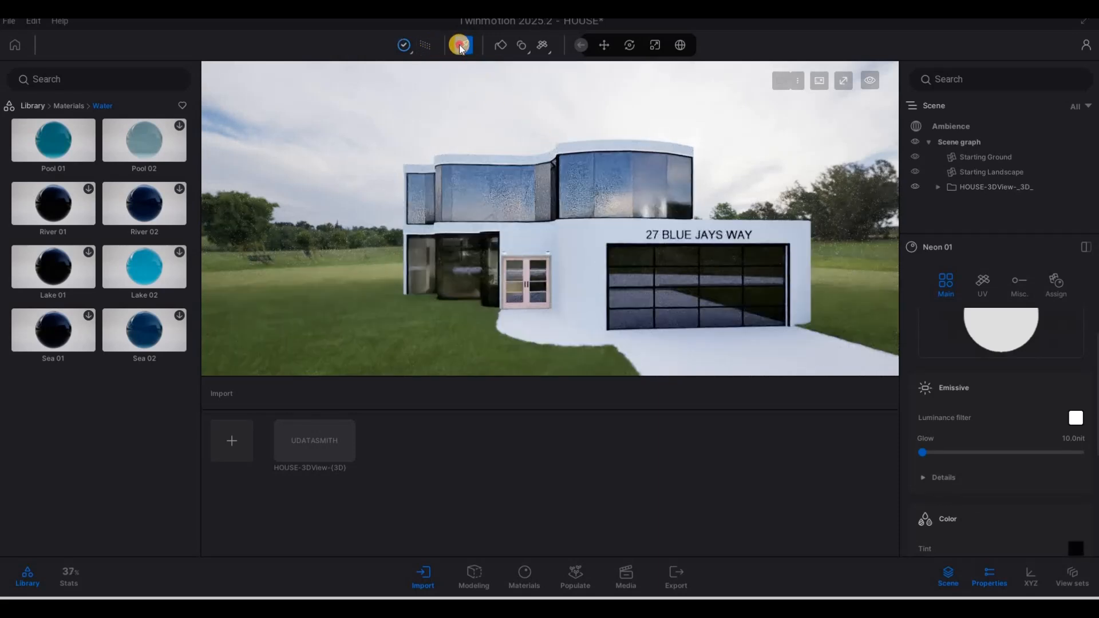
Step: Turn off the path tracer for real-time rendering and bring the camera closer to the house front
key(m)
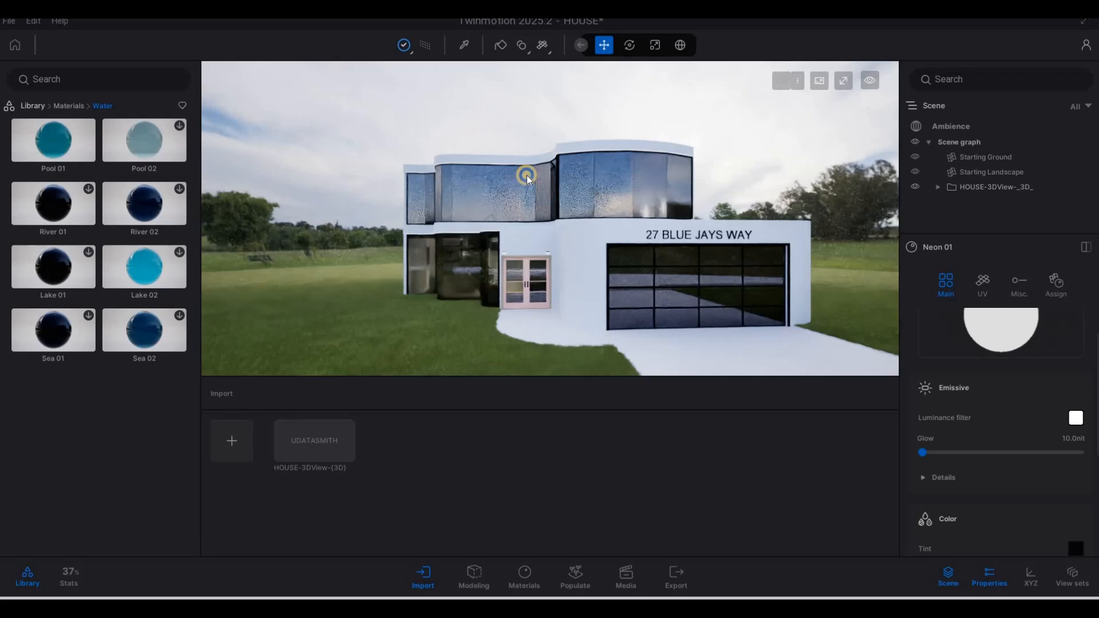
right_drag(526, 178, 497, 112)
key(s)
click(423, 46)
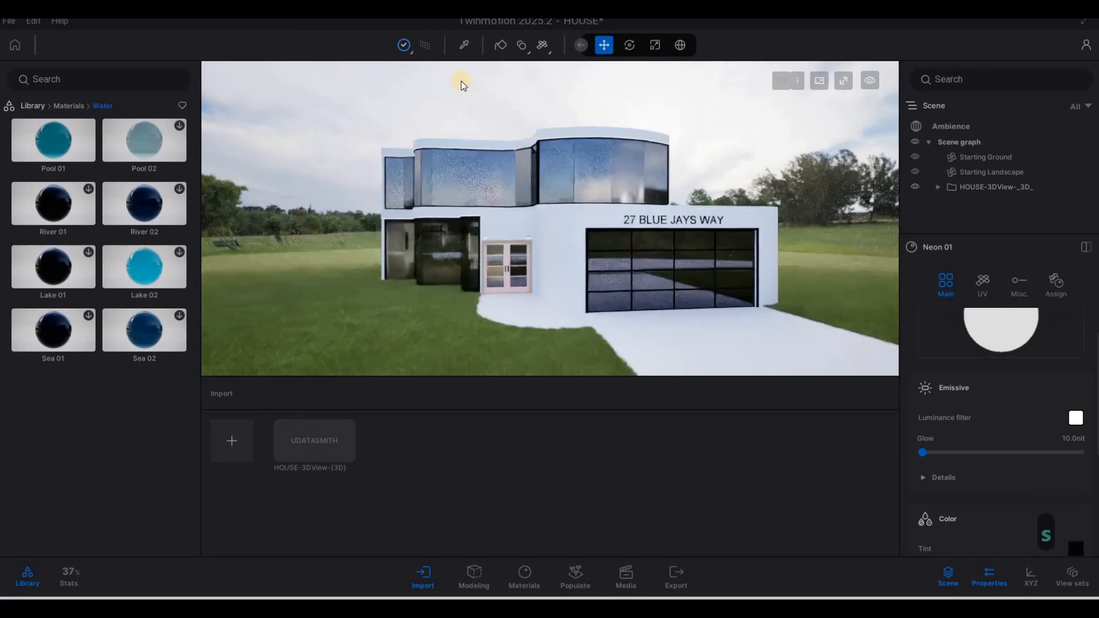
click(429, 45)
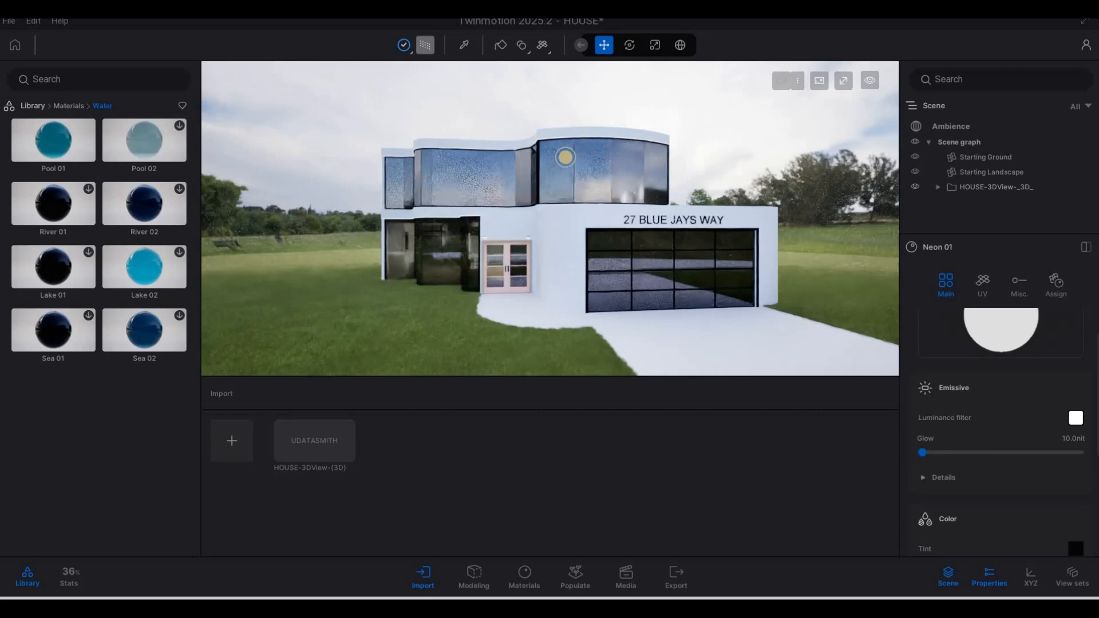
key(s)
key(s)
key(d)
right_drag(552, 179, 599, 147)
Step: Return to the material categories and fly the camera up close to the pink front door
key(e)
key(a)
key(w)
key(q)
key(d)
key(w)
key(w)
key(w)
key(a)
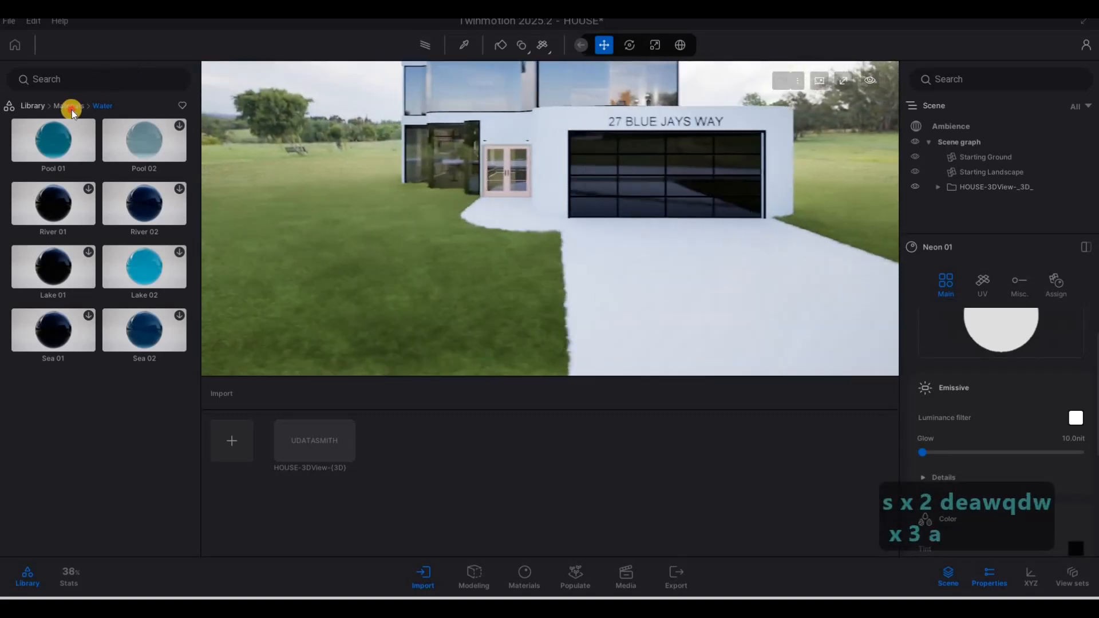
click(69, 106)
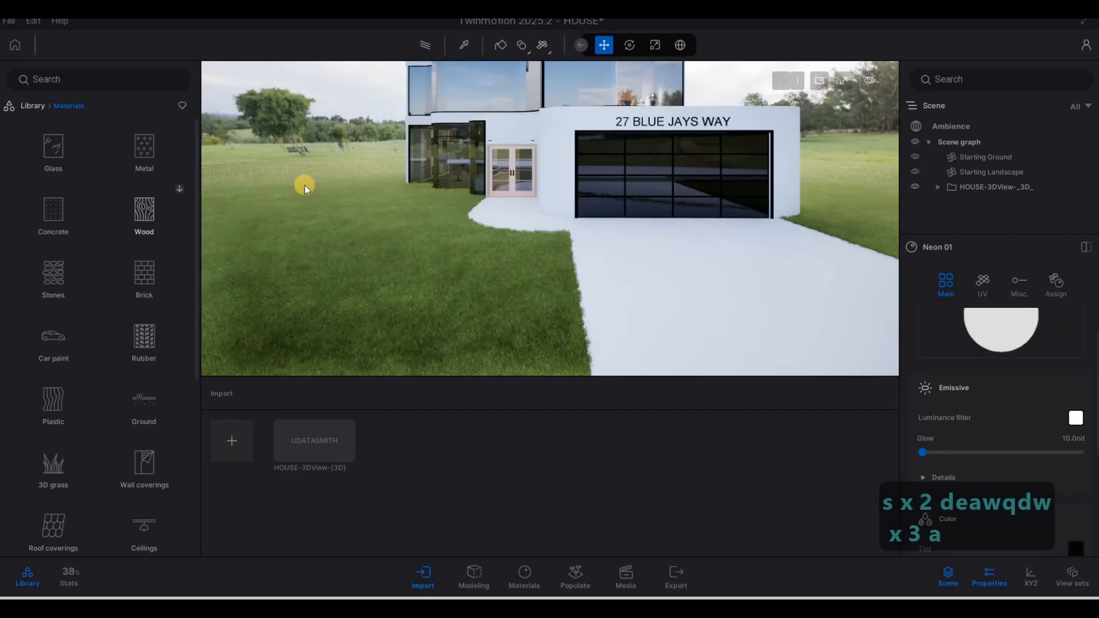
key(w)
right_drag(305, 184, 485, 177)
key(w)
key(a)
key(w)
key(q)
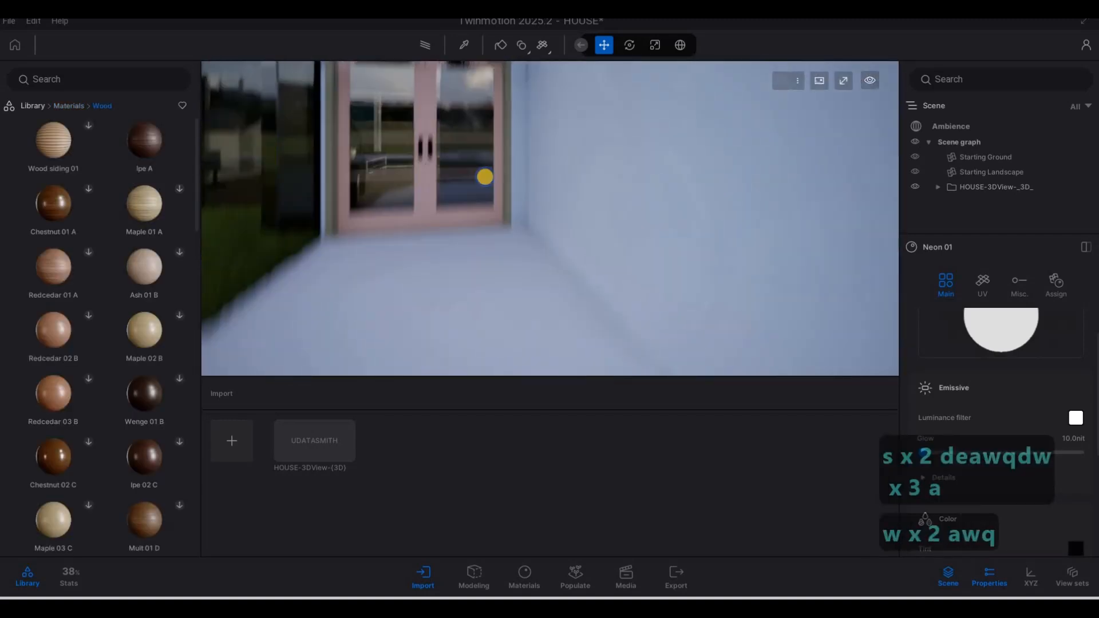
key(a)
key(w)
Step: Download Olive 02 G wood and drag it onto the front door and its frame
mouse_move(117, 235)
scroll(119, 285, down, 1)
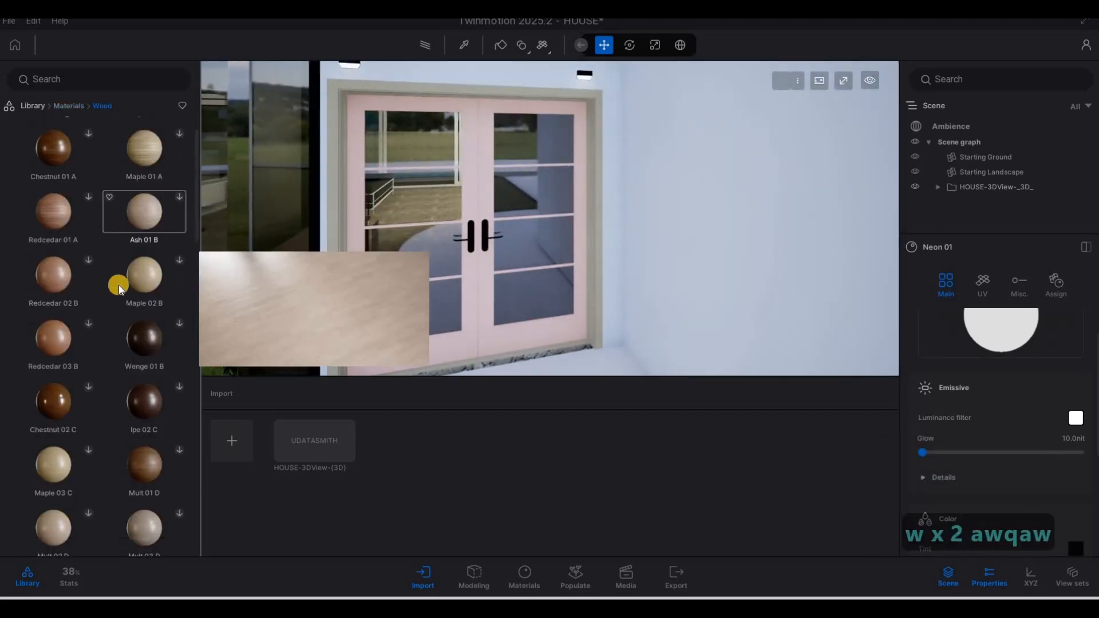
scroll(118, 285, down, 8)
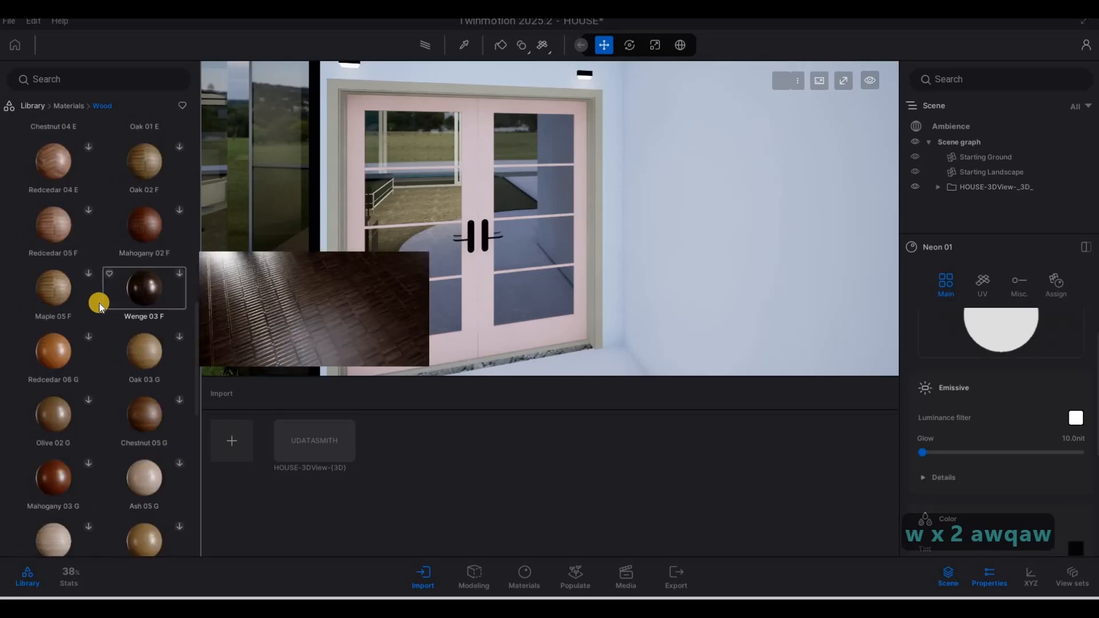
scroll(96, 286, down, 3)
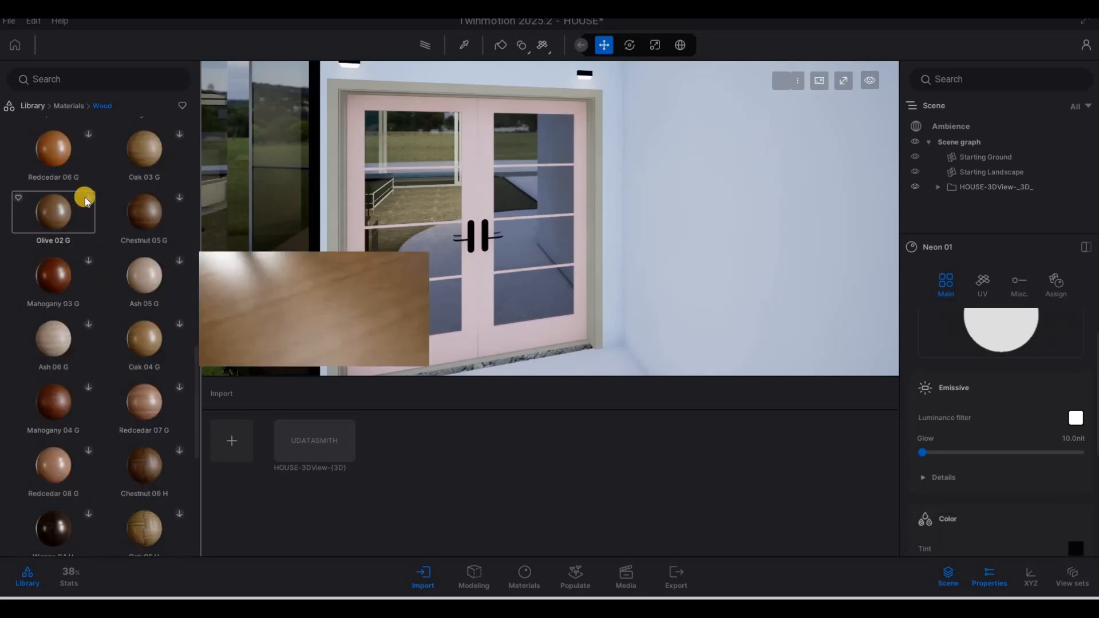
click(88, 199)
drag(50, 213, 350, 189)
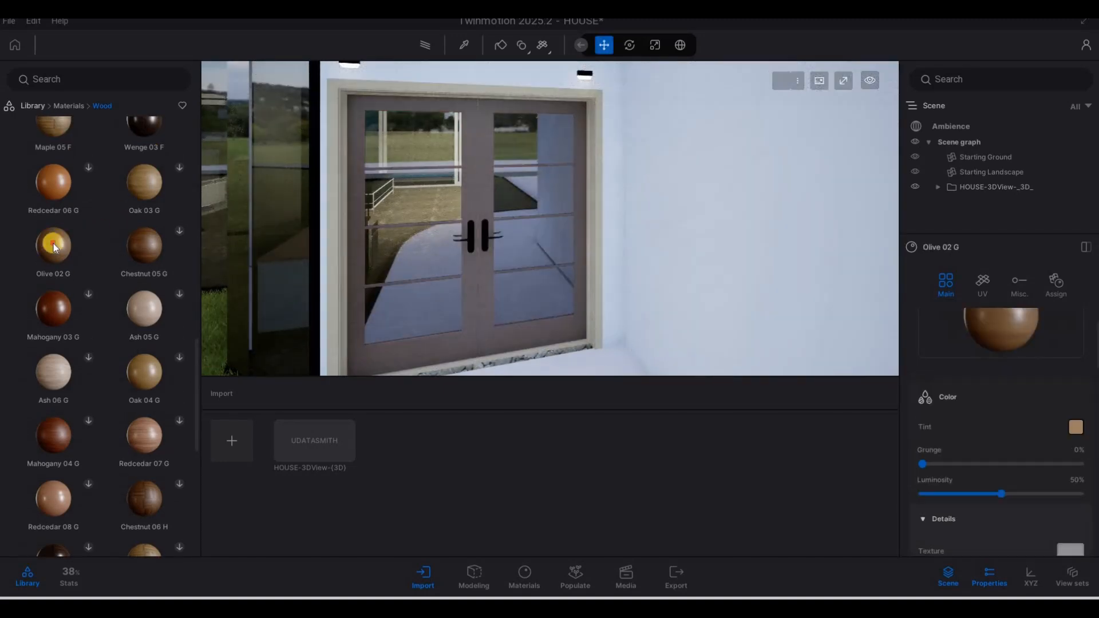
drag(53, 242, 470, 221)
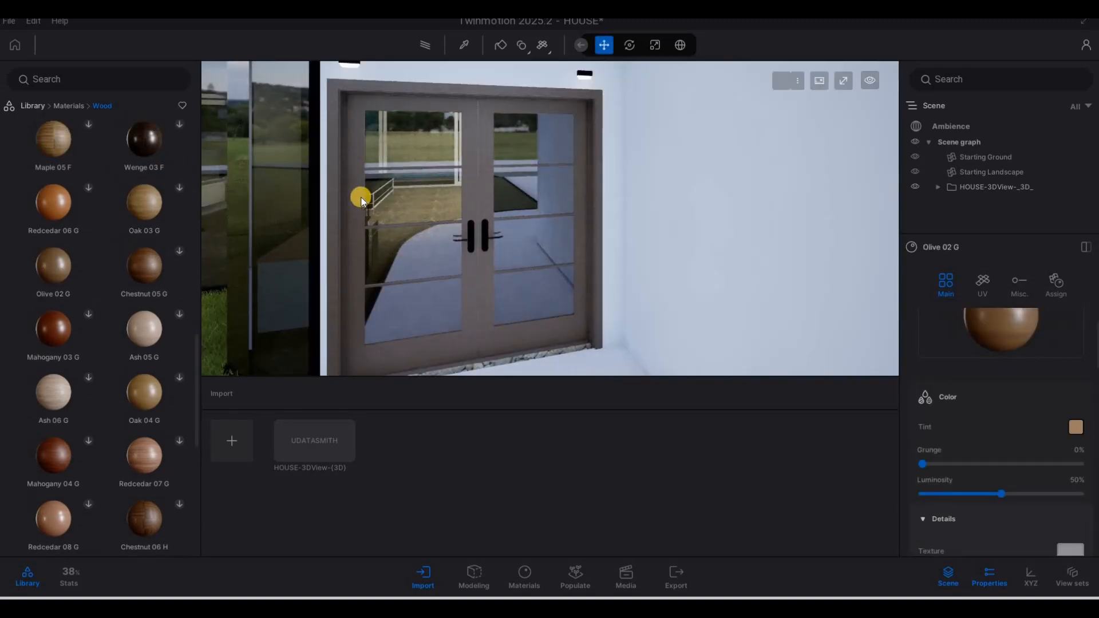
Step: Eyedrop the door's wood material and rotate its UV texture by 90°
click(462, 42)
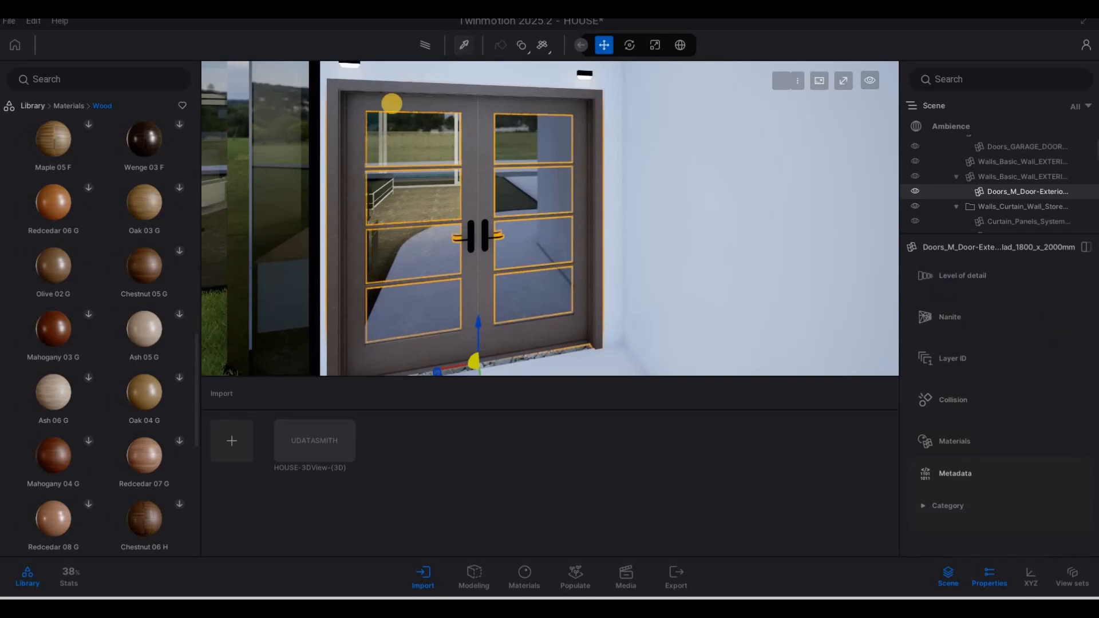
click(379, 103)
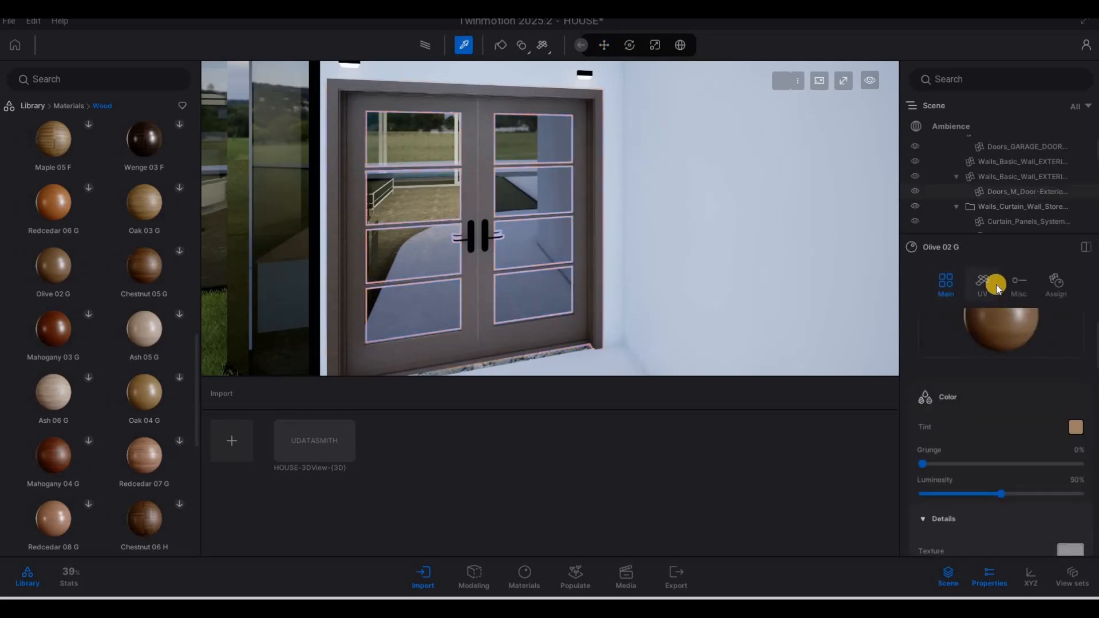
scroll(1010, 400, down, 5)
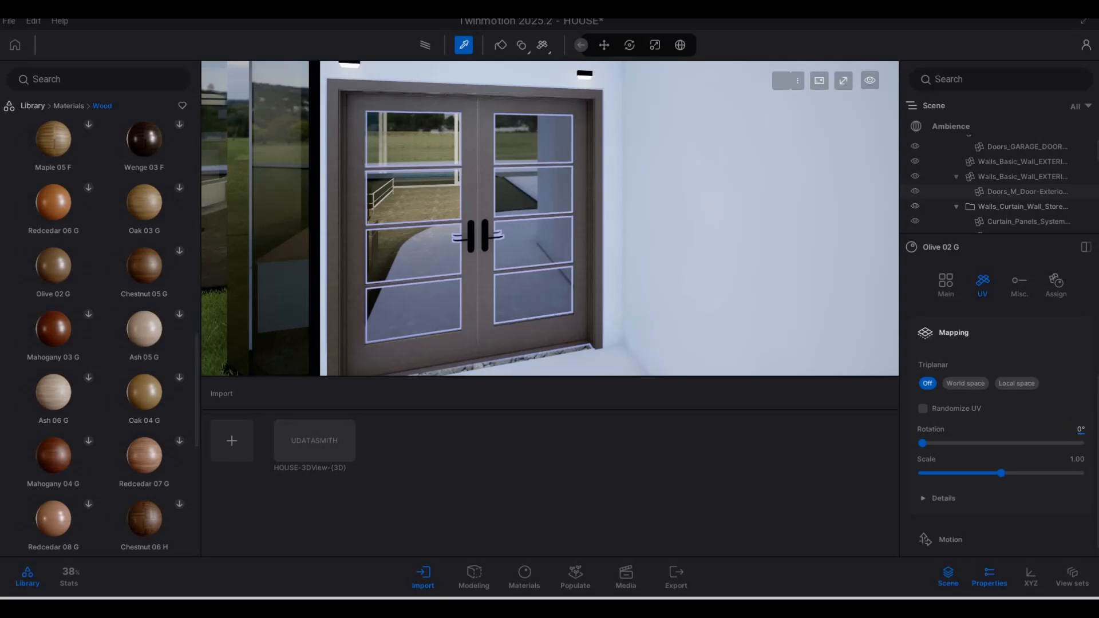
text(90)
key(Return)
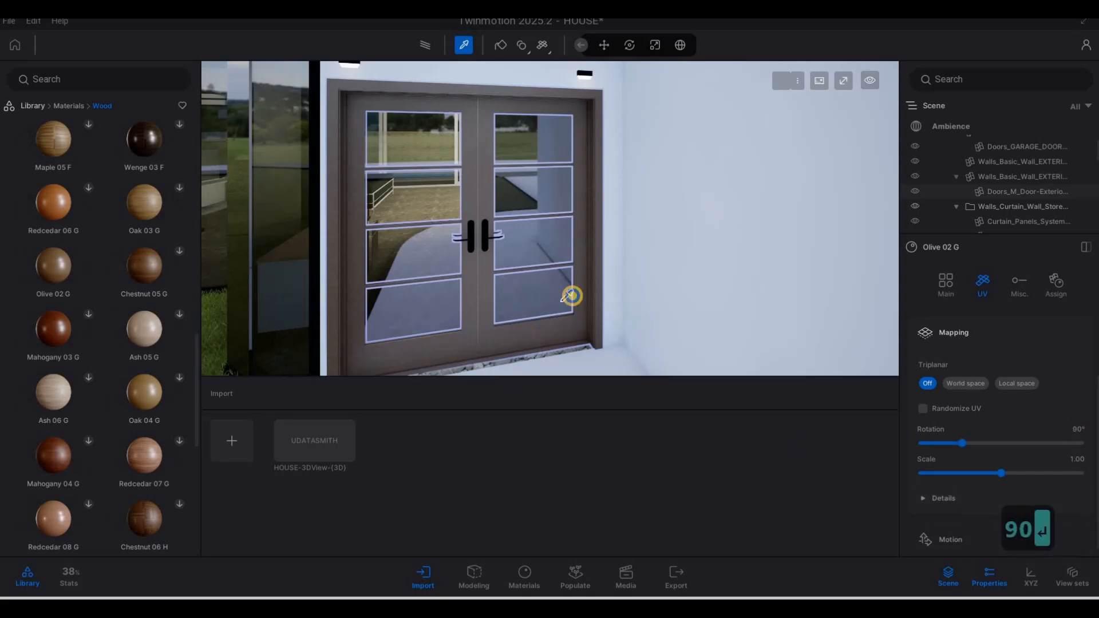
Step: Lower the door wood's UV scale from 1.00 to 0.68, checking it close up
key(s)
key(w)
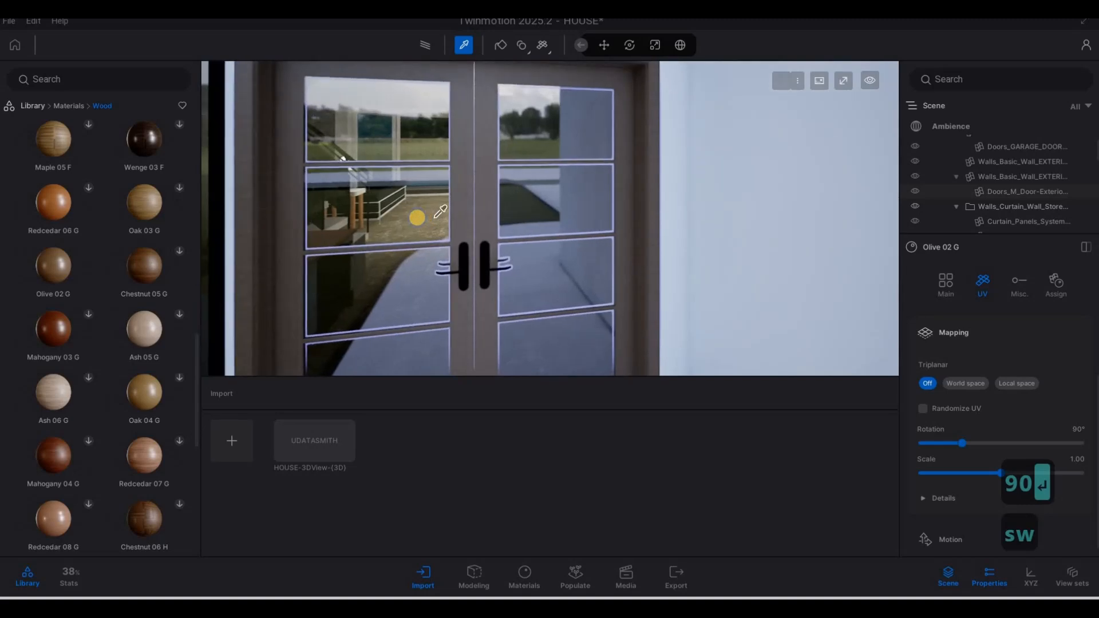
key(s)
right_drag(530, 239, 870, 301)
key(w)
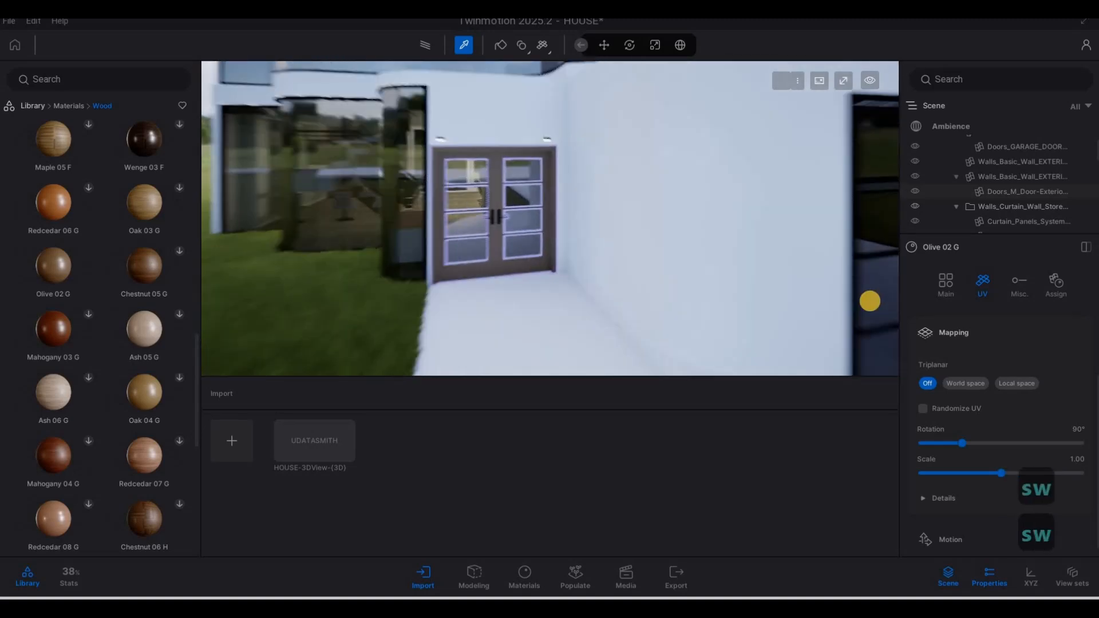
click(986, 472)
key(a)
key(w)
key(a)
key(w)
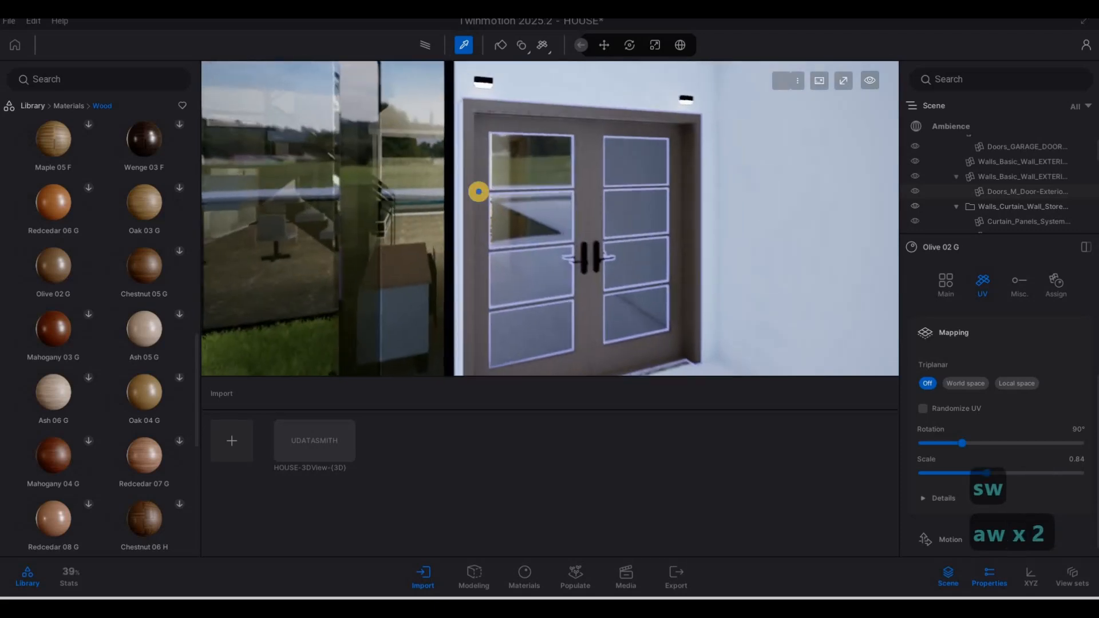
drag(990, 470, 926, 460)
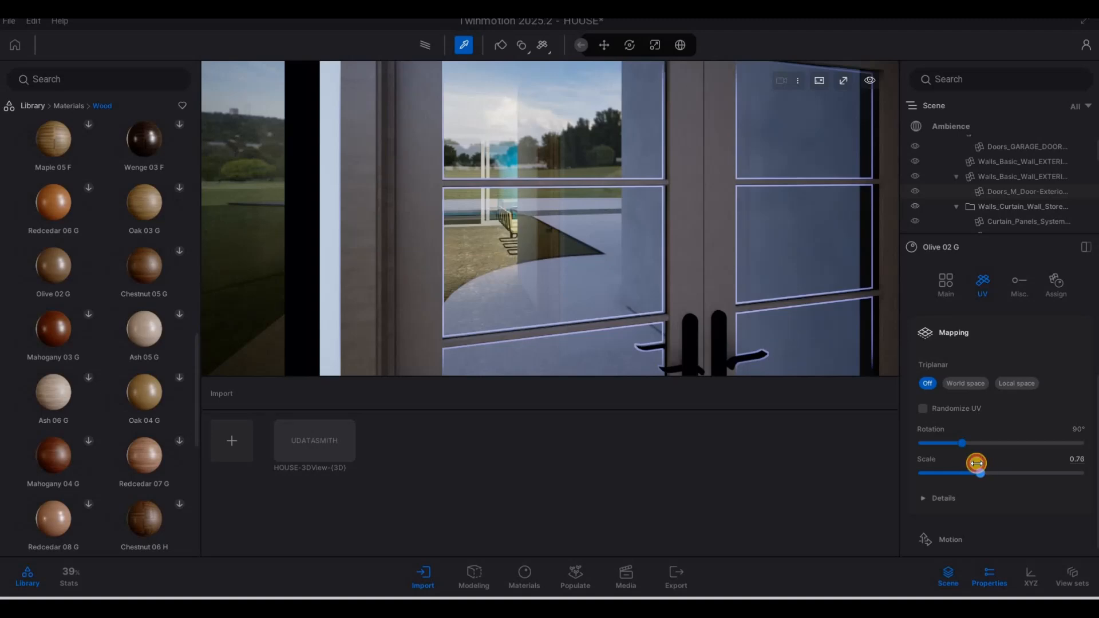
drag(973, 464, 973, 465)
key(s)
key(s)
key(s)
key(s)
key(s)
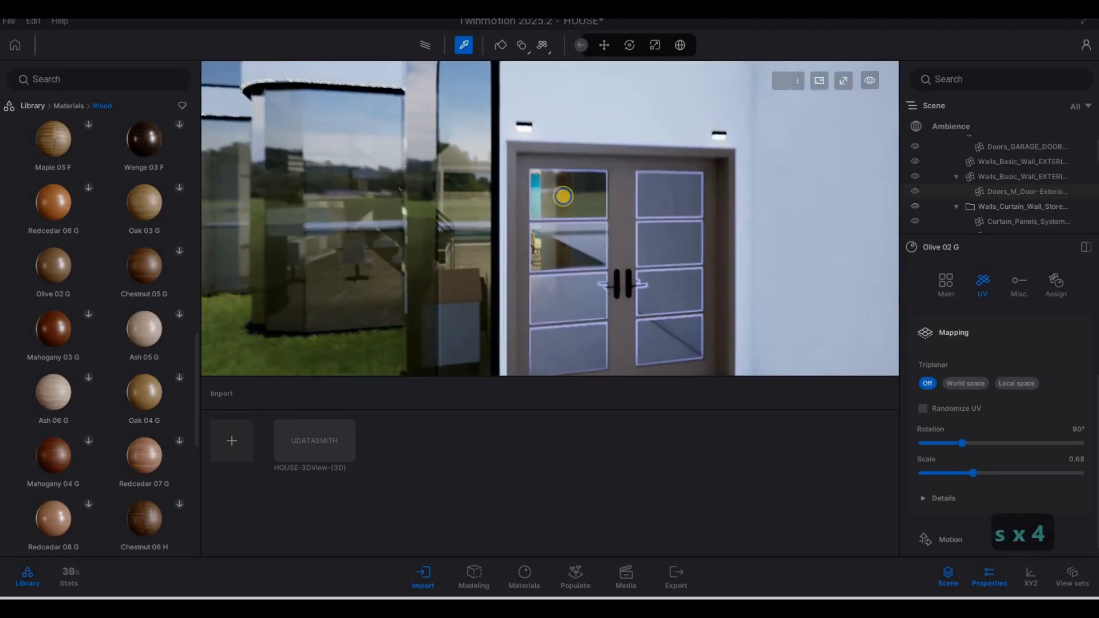
key(d)
key(Escape)
key(Escape)
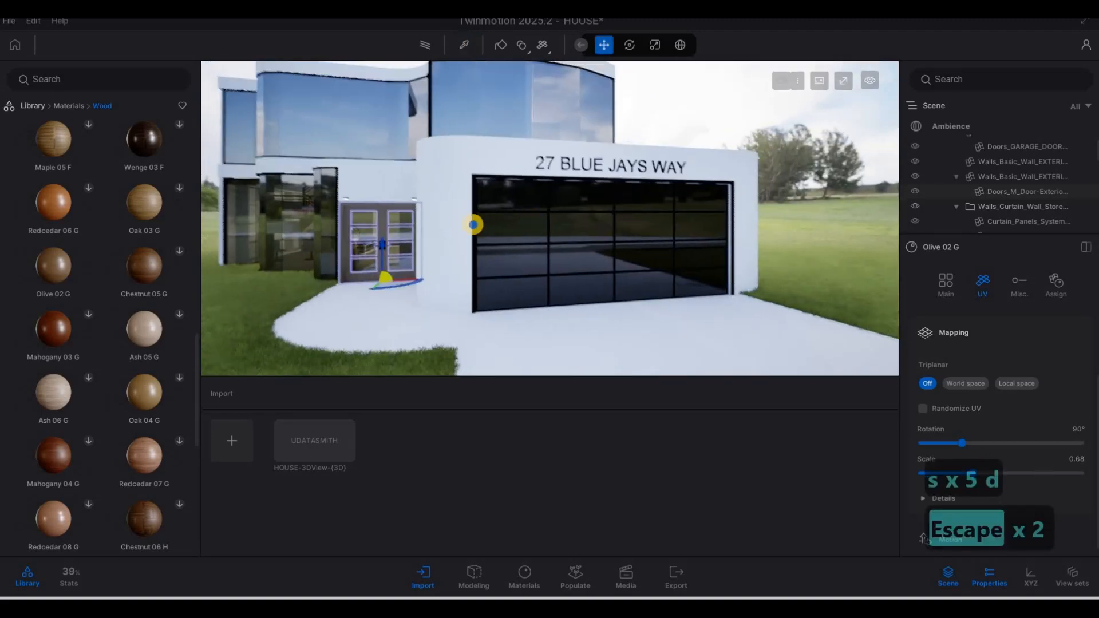
Step: Deselect the door and fly the camera down to the road strip before the driveway
key(a)
key(d)
key(s)
key(d)
key(d)
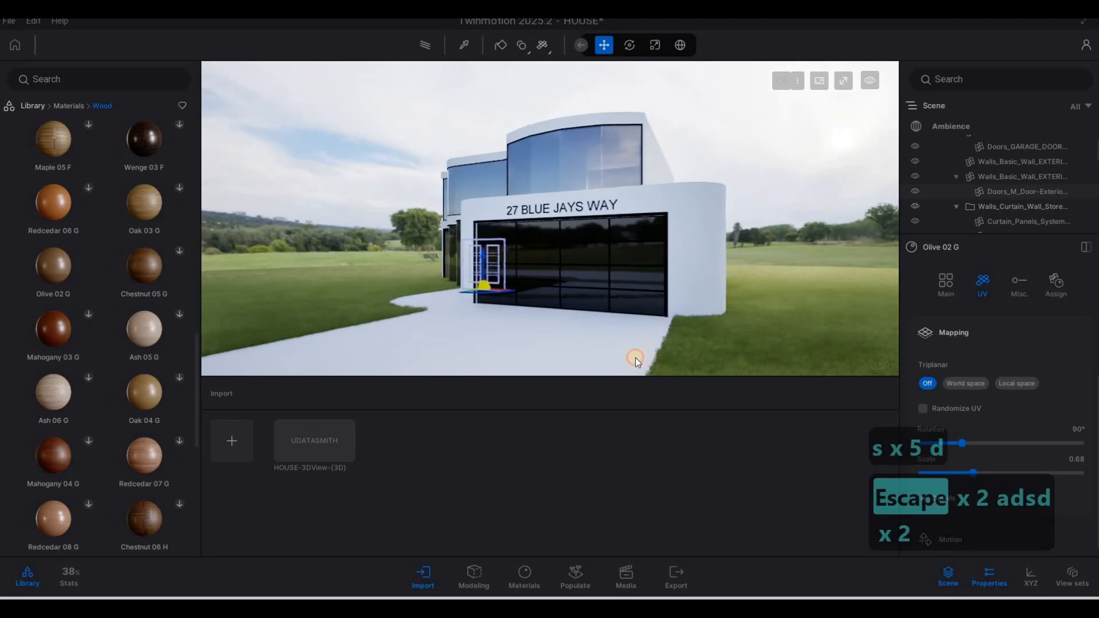
key(Escape)
key(Escape)
key(a)
key(e)
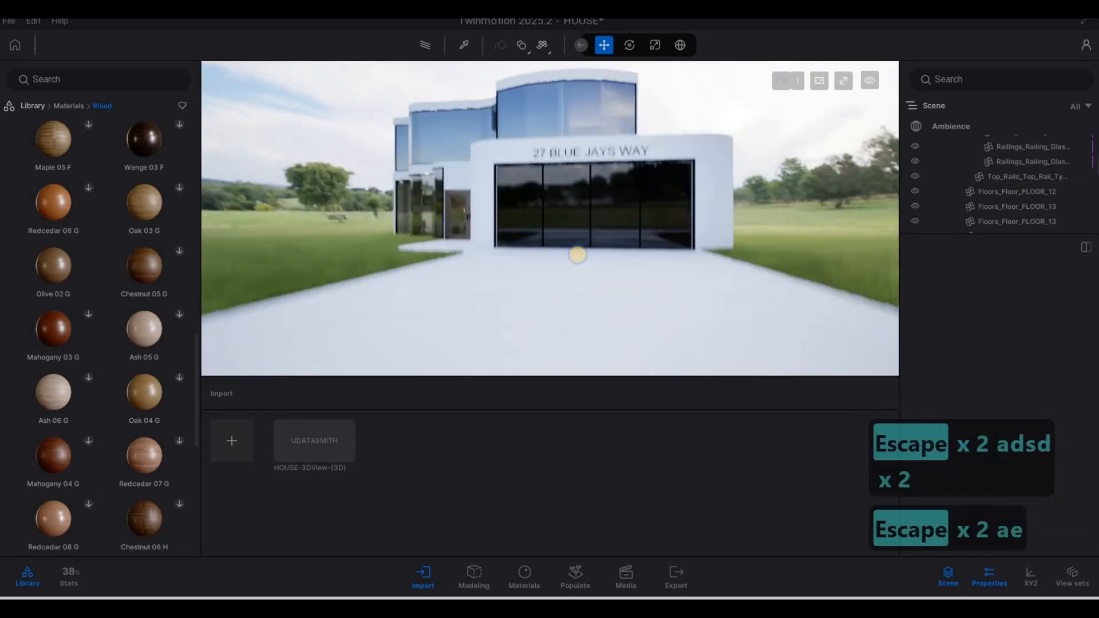
key(q)
key(q)
key(a)
key(s)
key(w)
key(e)
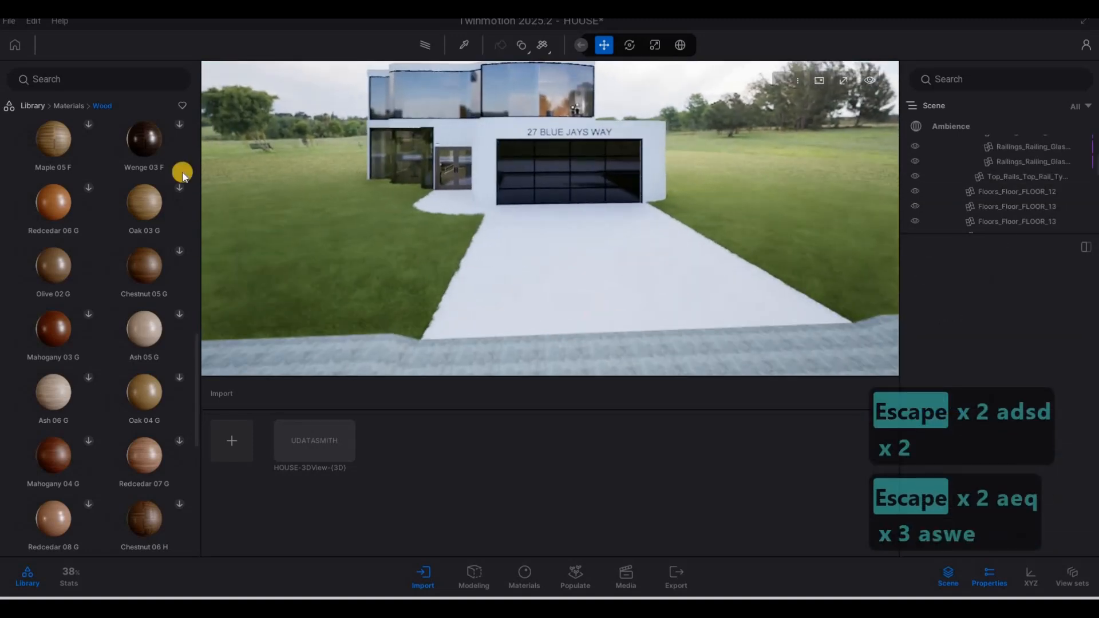
key(s)
Step: In Ground > Man-made materials, download Asphalt 1 and Concrete road 5
click(76, 111)
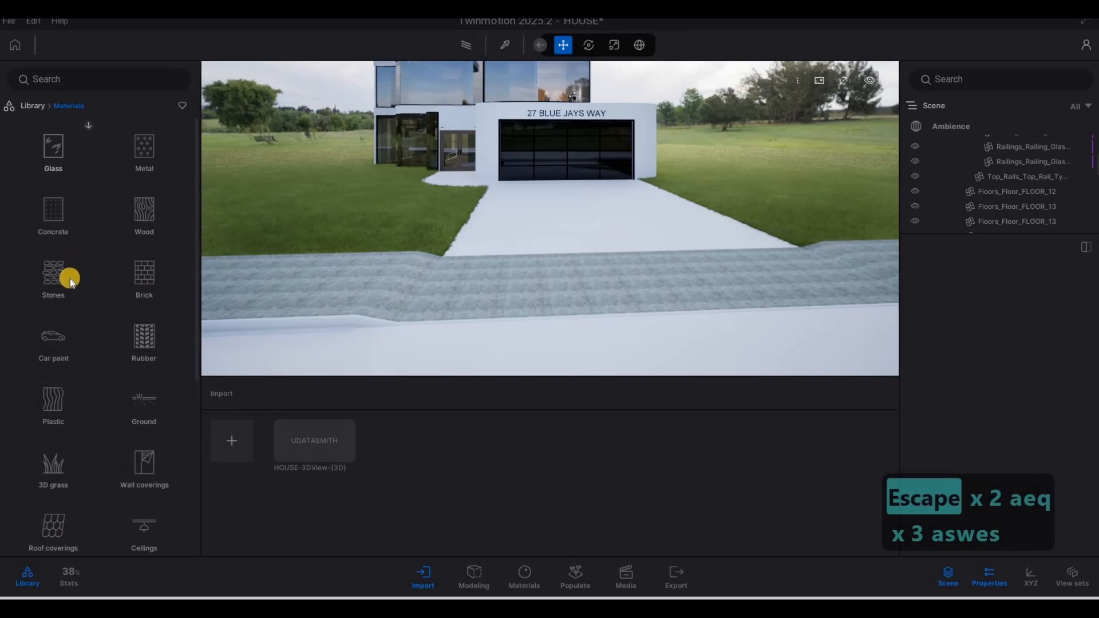
click(144, 408)
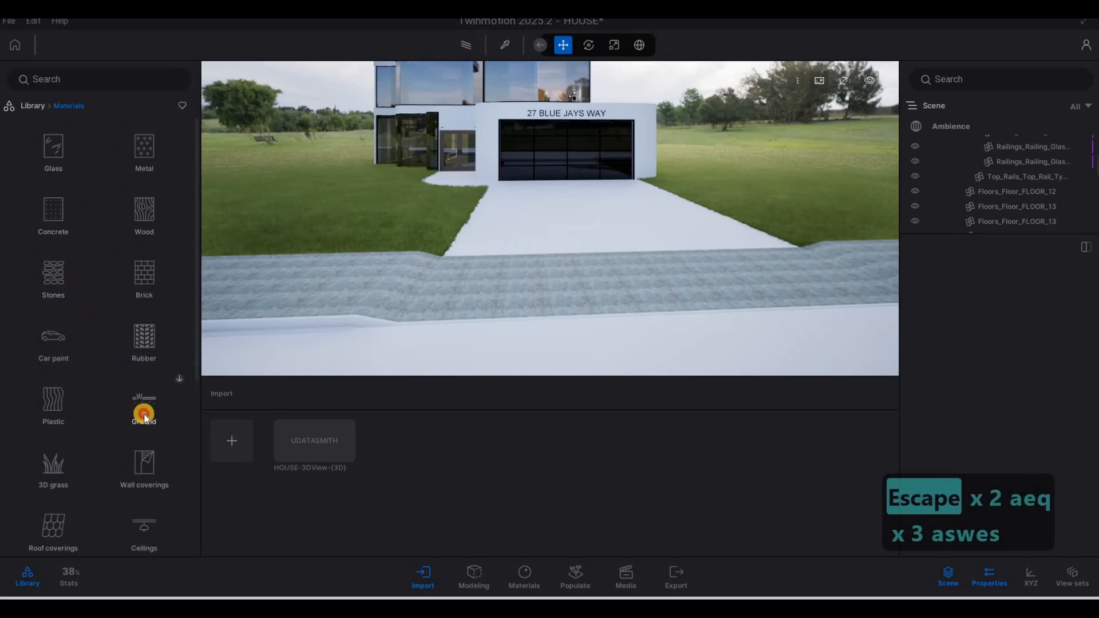
click(59, 186)
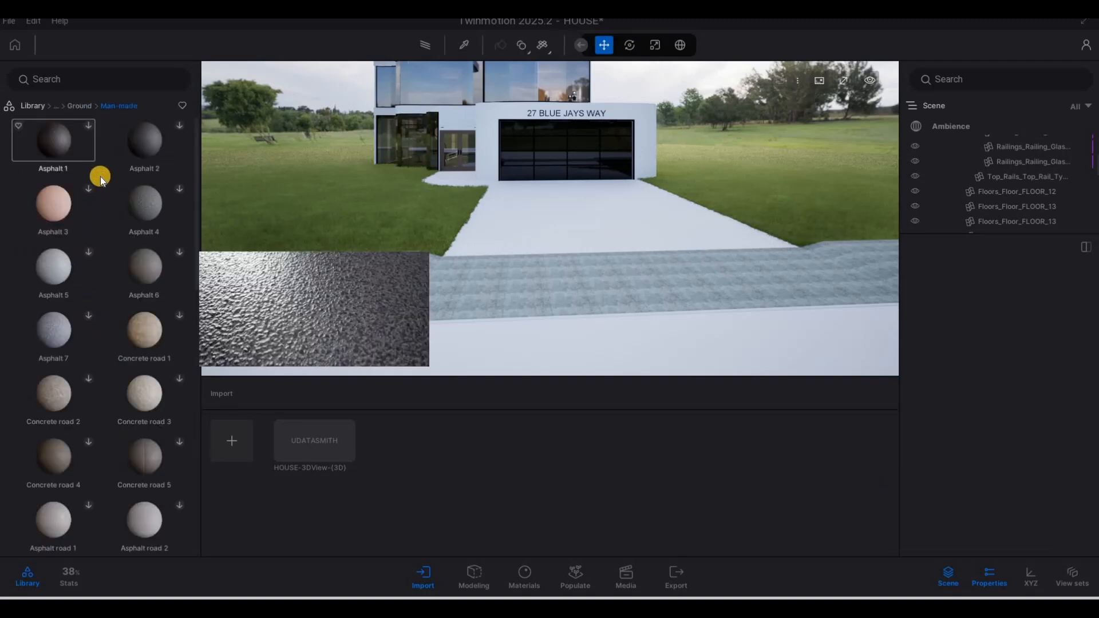
click(88, 125)
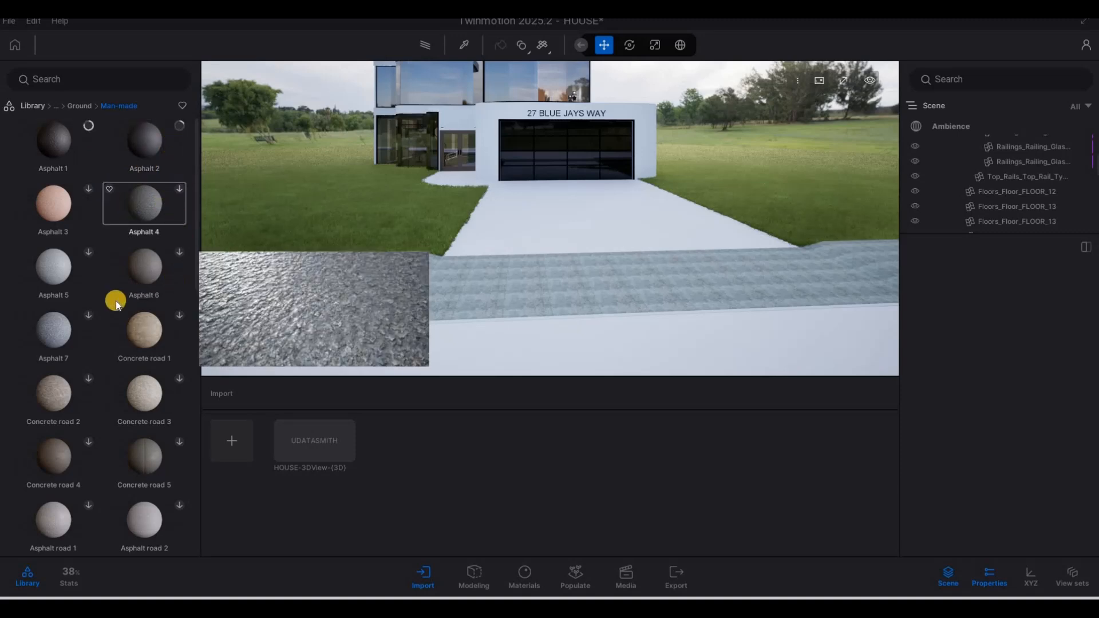
click(179, 443)
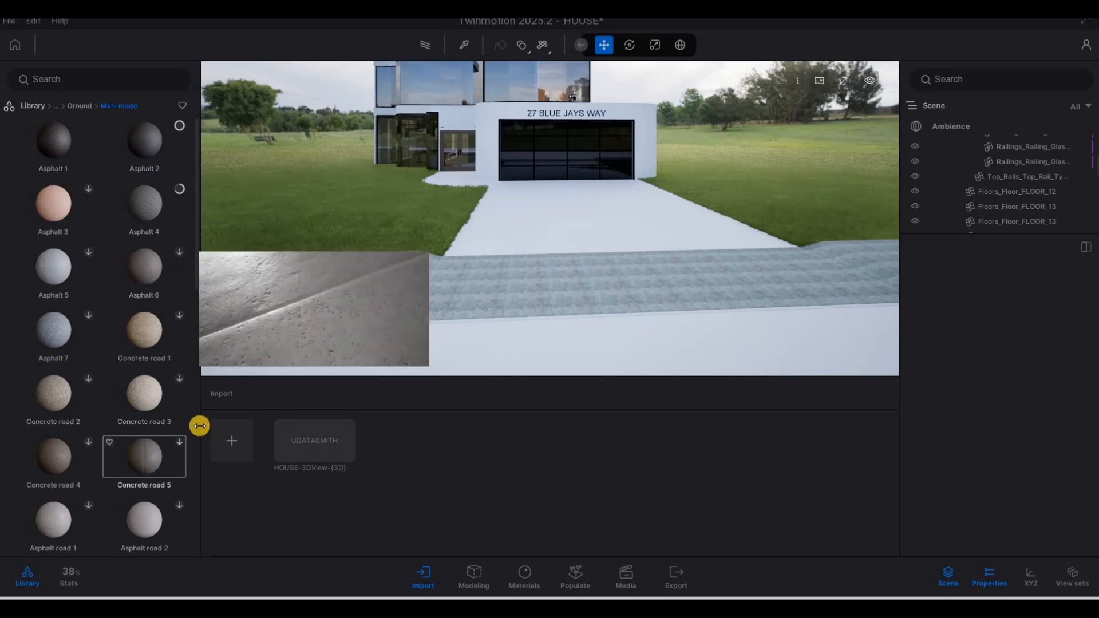
scroll(142, 421, down, 1)
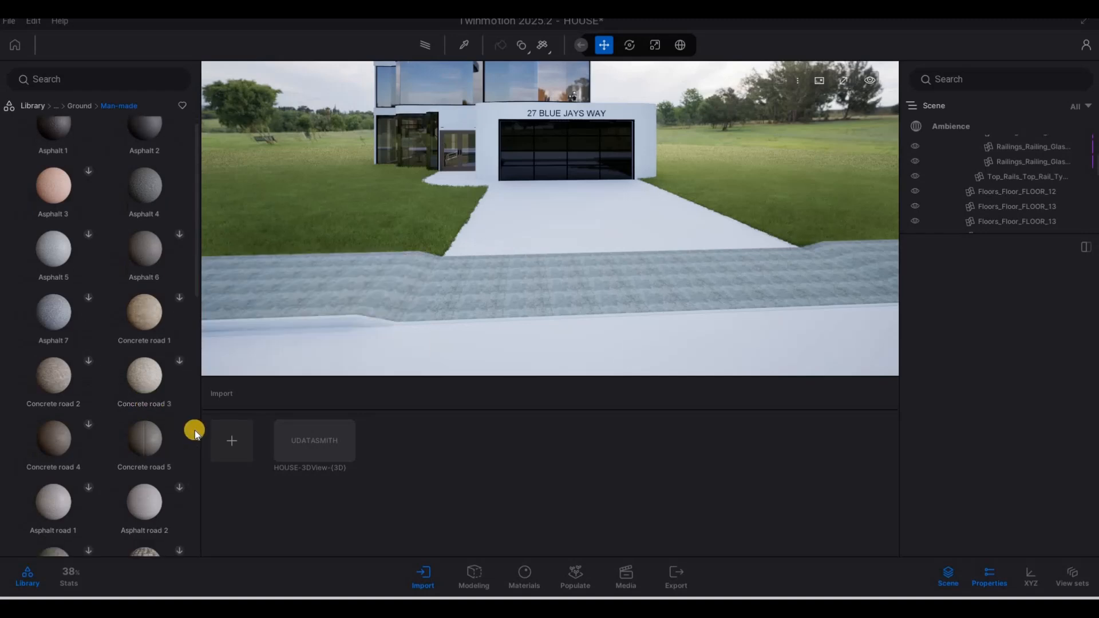
click(268, 388)
Step: Apply Concrete road 5 to the road strip and enlarge its UV scale
drag(144, 419, 356, 277)
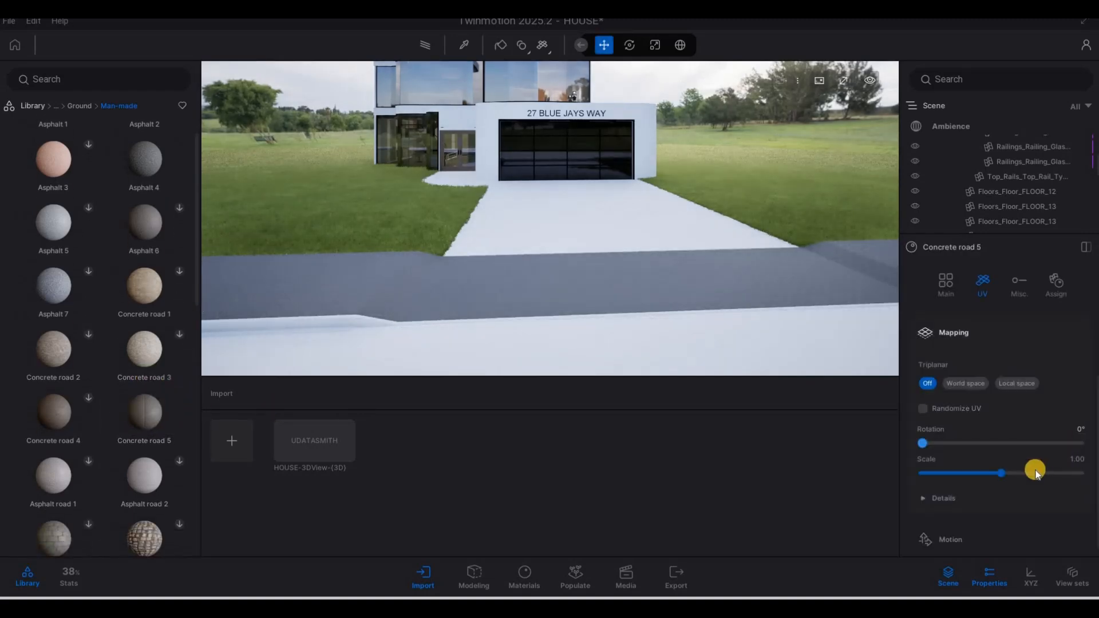
scroll(1036, 469, down, 1)
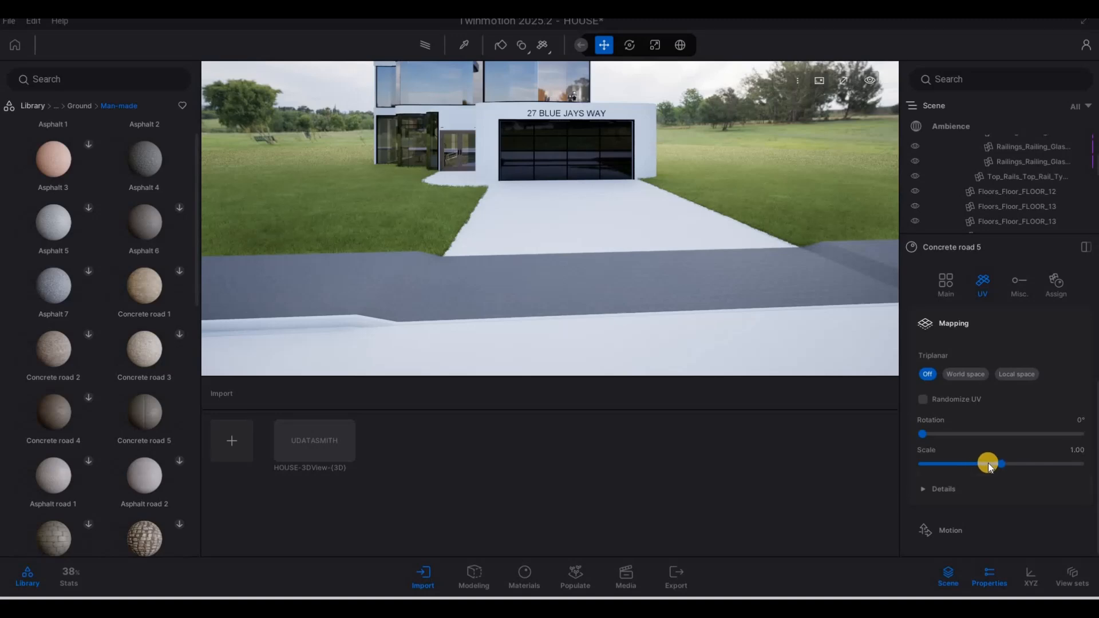
drag(993, 457, 1040, 474)
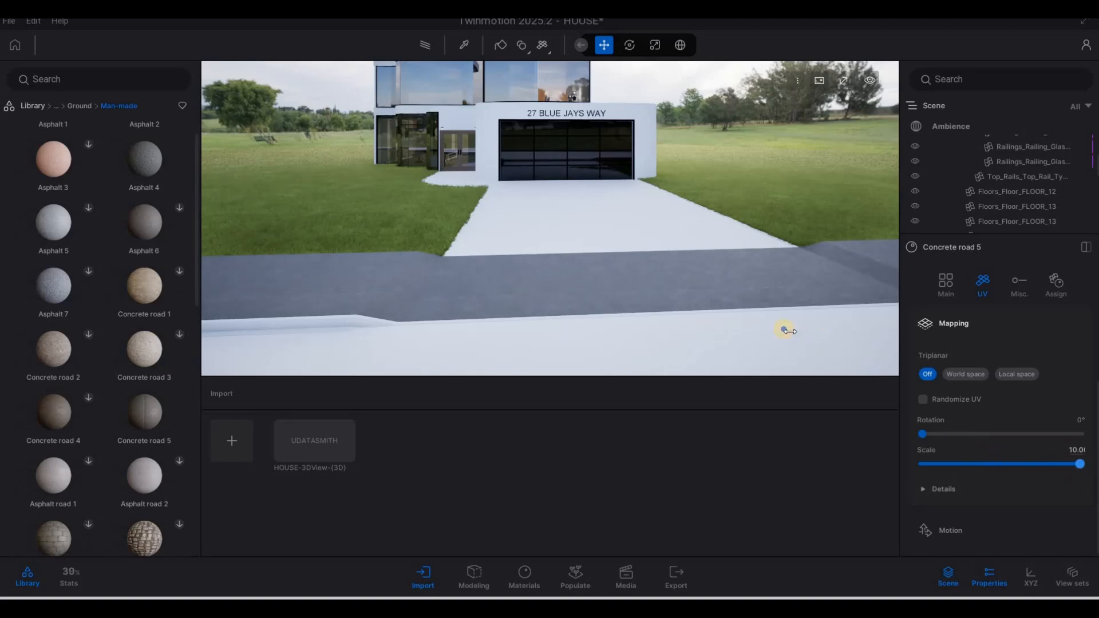
key(a)
key(w)
key(s)
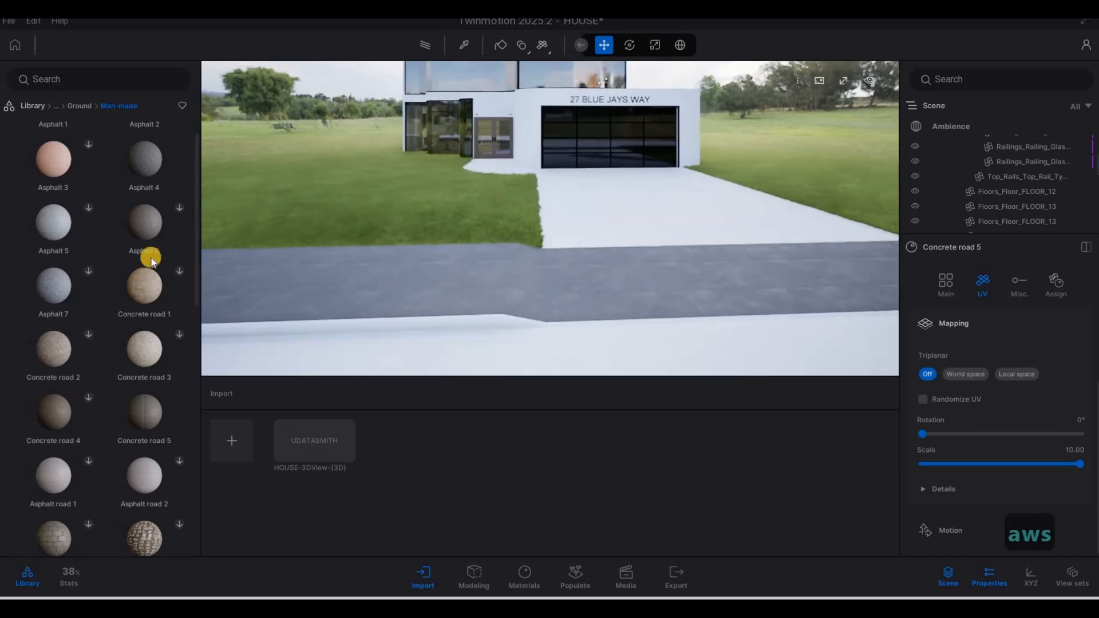
Step: Download Asphalt 6 and drag it onto the street in front of the house
click(181, 209)
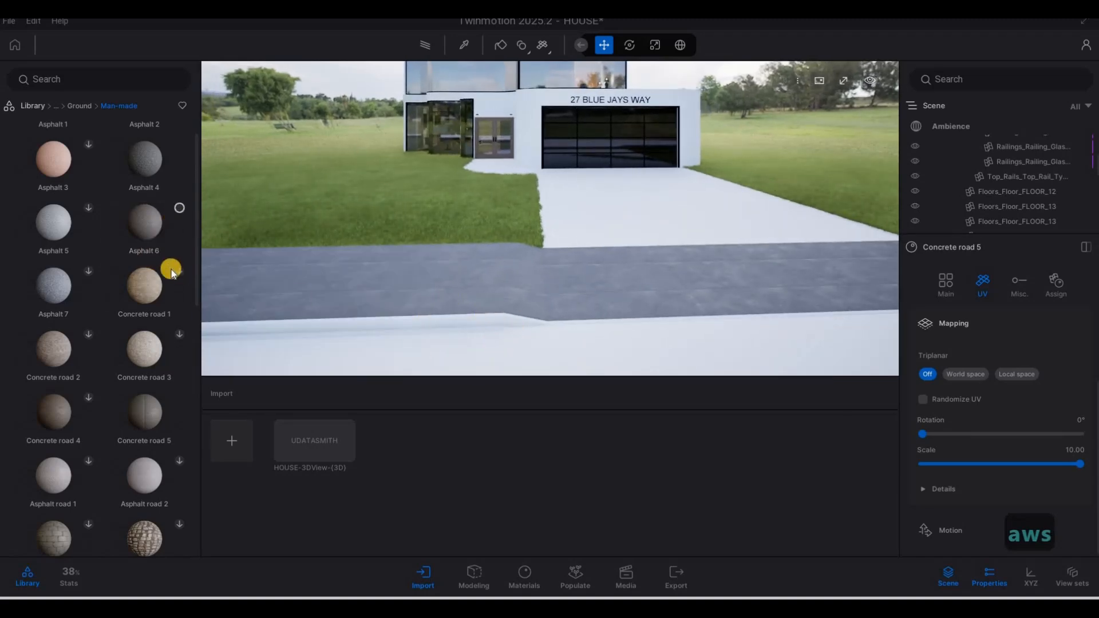
drag(148, 235, 461, 319)
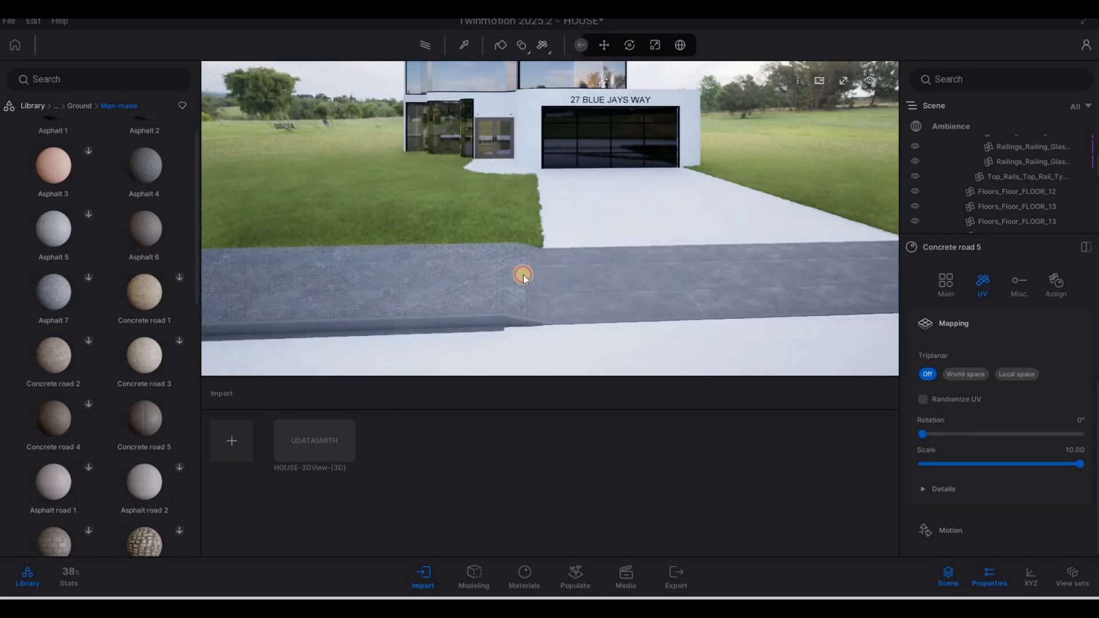
drag(685, 255, 685, 254)
Step: Turn the view toward the driveway and scroll further down the man-made materials
key(d)
key(d)
right_drag(596, 267, 358, 240)
key(w)
key(d)
key(a)
key(w)
key(a)
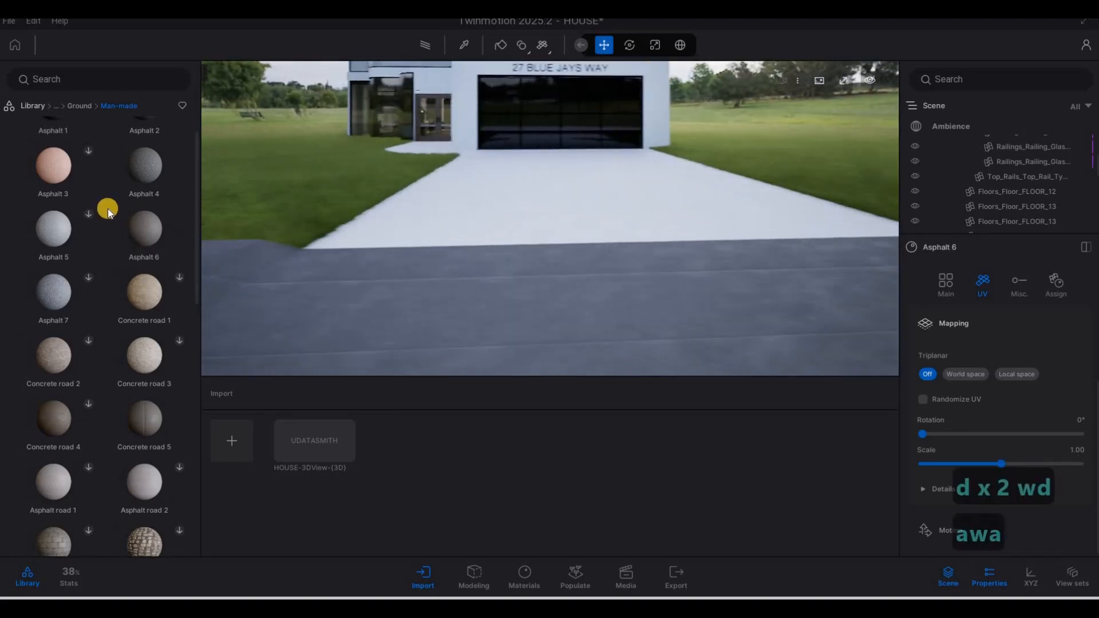
key(q)
mouse_move(116, 214)
scroll(121, 351, down, 5)
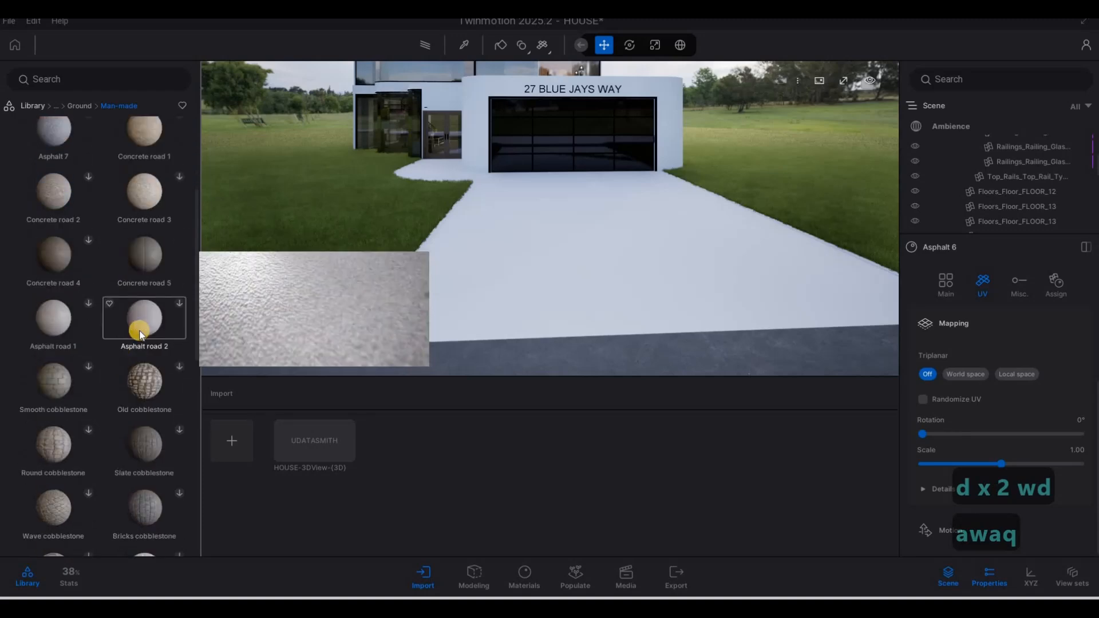
mouse_move(94, 331)
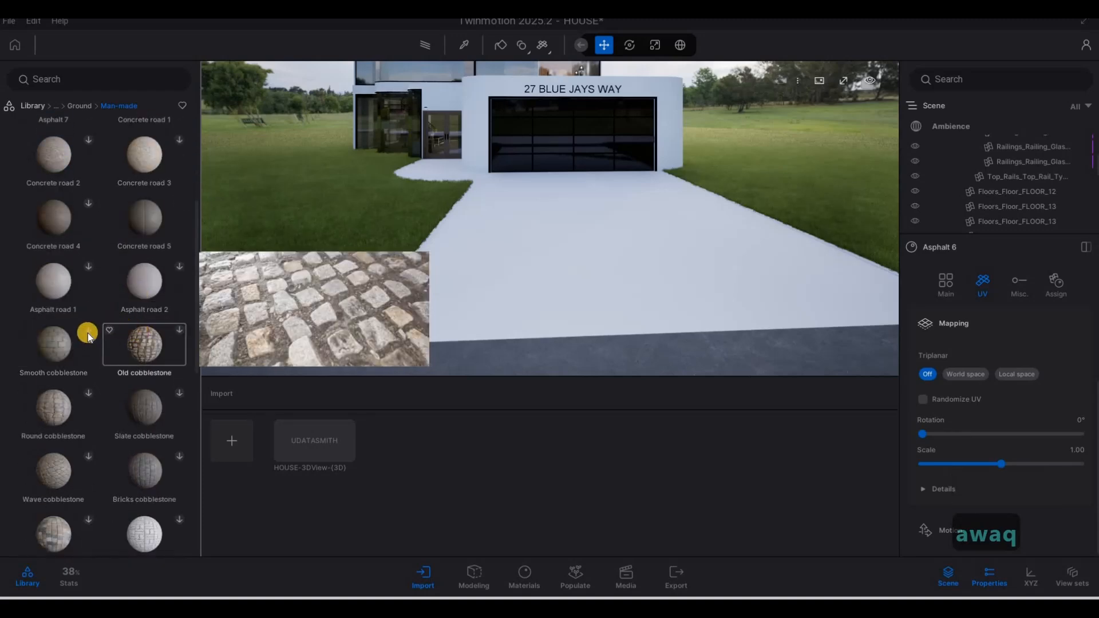
Step: Download Bricks cobblestone and drag it onto the driveway
mouse_move(162, 441)
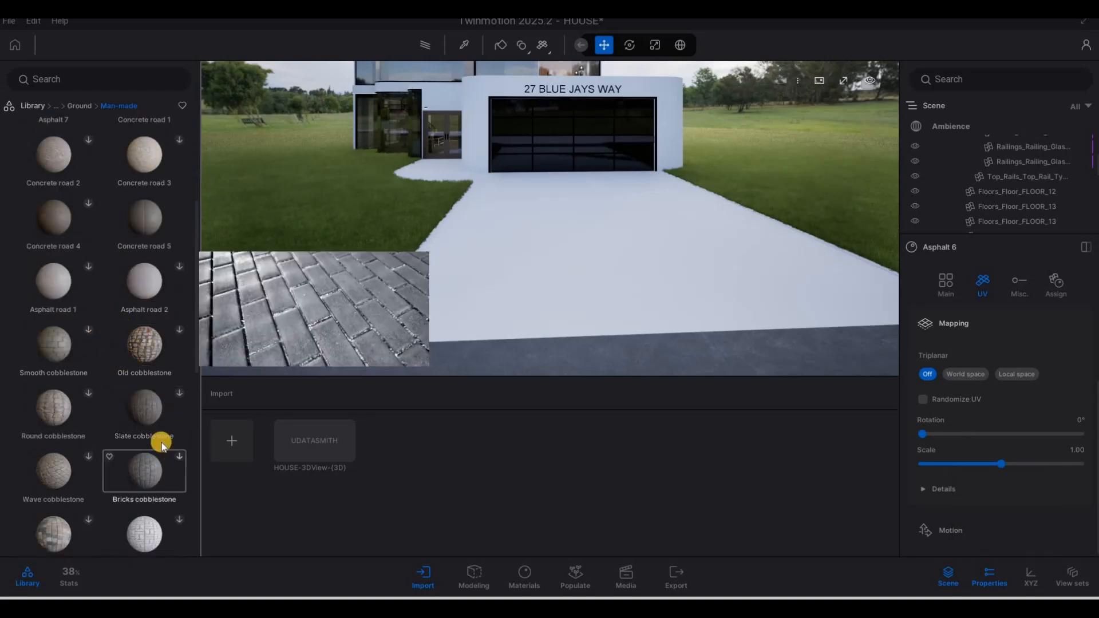
click(178, 461)
drag(506, 307, 510, 303)
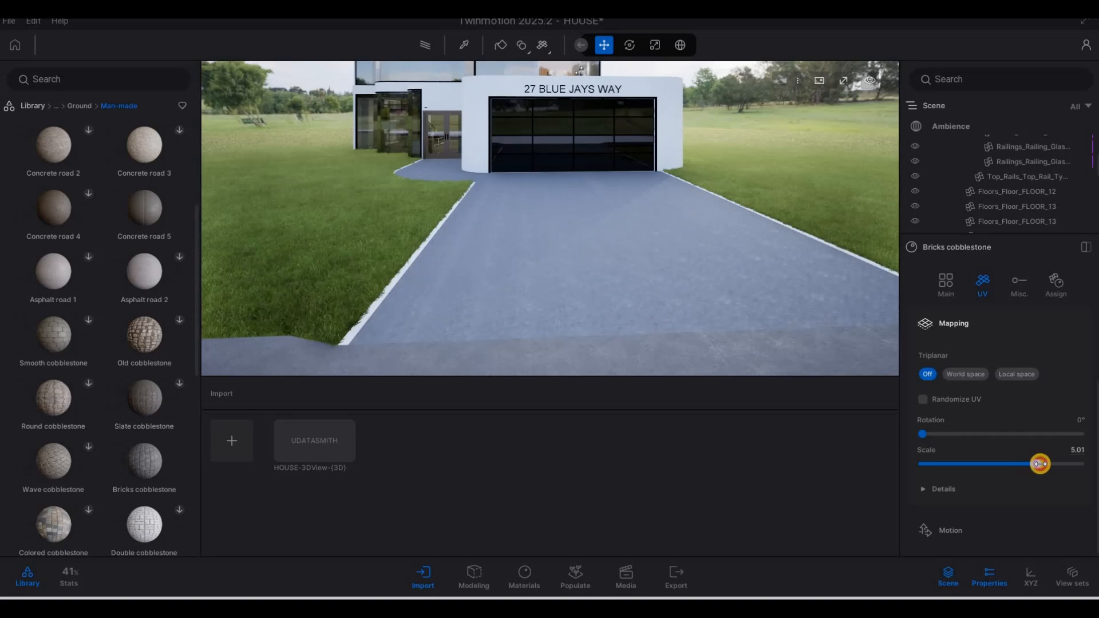
scroll(774, 309, up, 5)
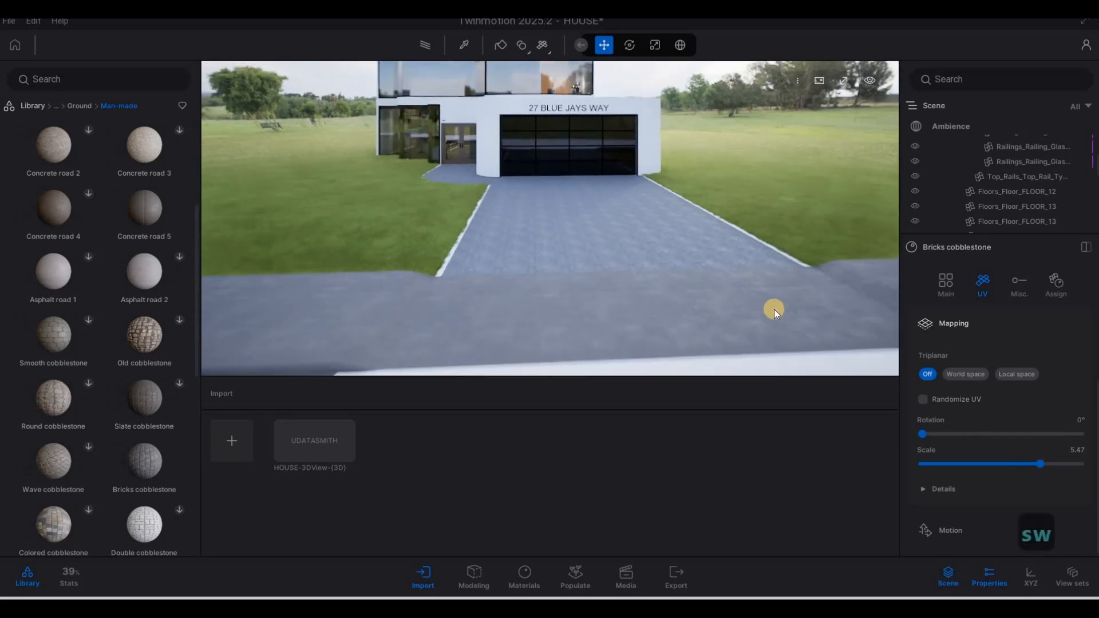
key(w)
key(s)
key(s)
key(s)
key(s)
key(s)
key(s)
key(s)
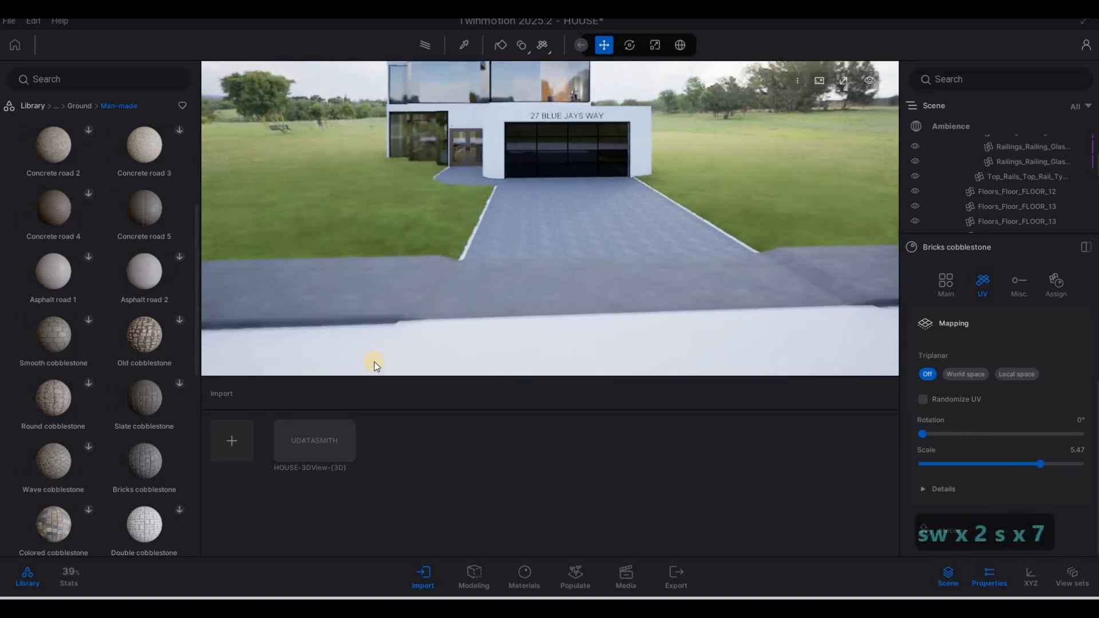
Step: Apply Bricks cobblestone to the front walkway strip and set its UV scale to 7.24
drag(159, 447, 546, 352)
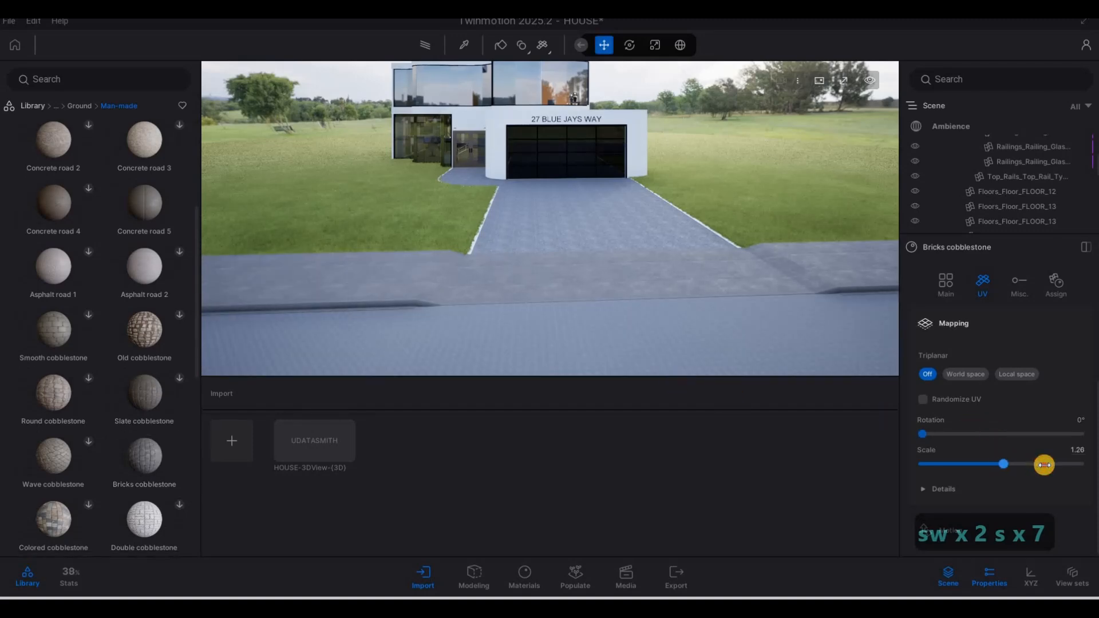
drag(1052, 465, 1056, 464)
click(920, 377)
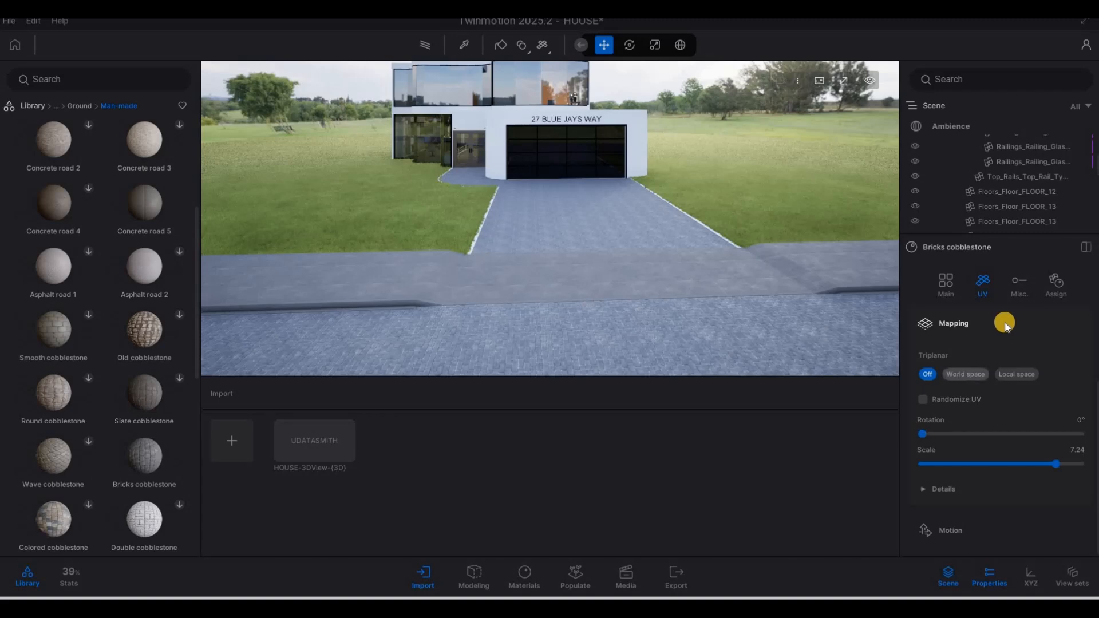
click(662, 270)
Step: Pick the pavement's Bricks cobblestone material and set its UV rotation to 90°
click(576, 228)
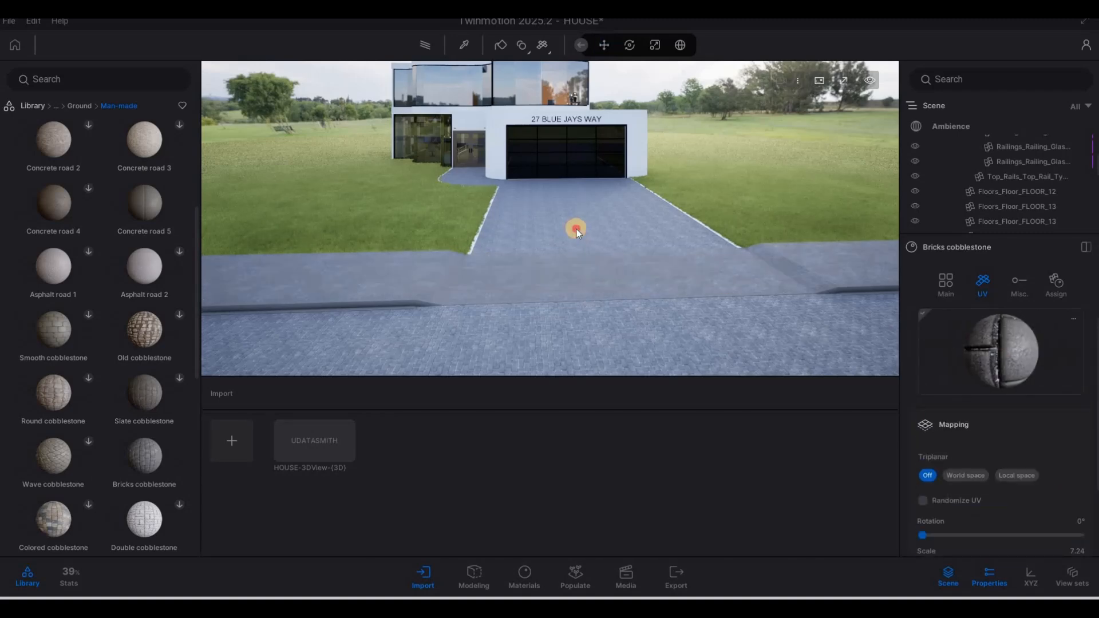
key(w)
key(e)
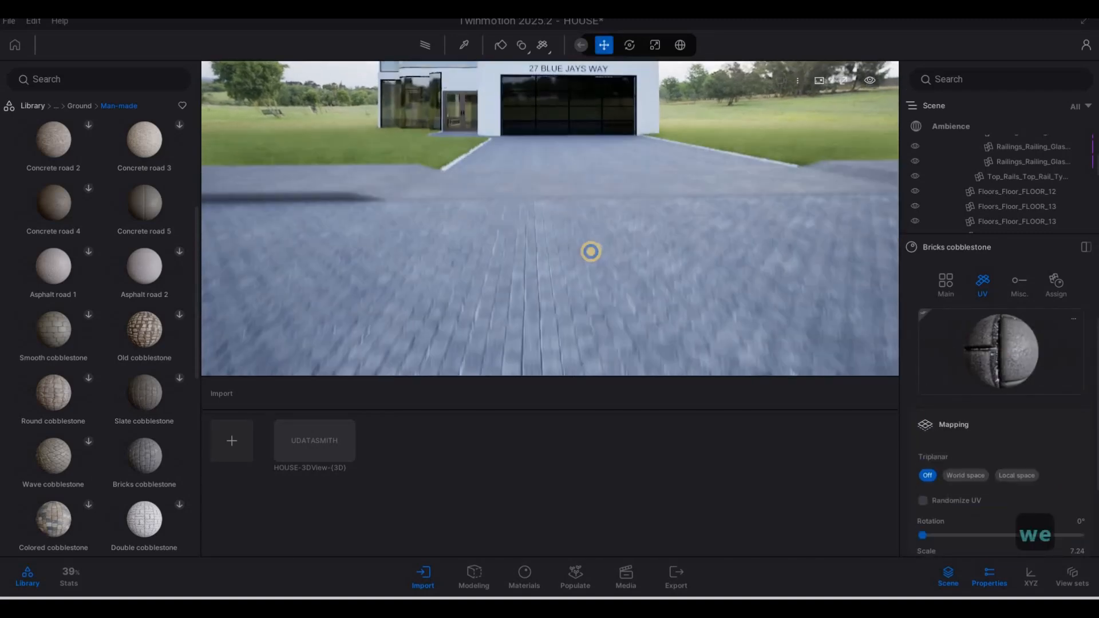
key(q)
key(s)
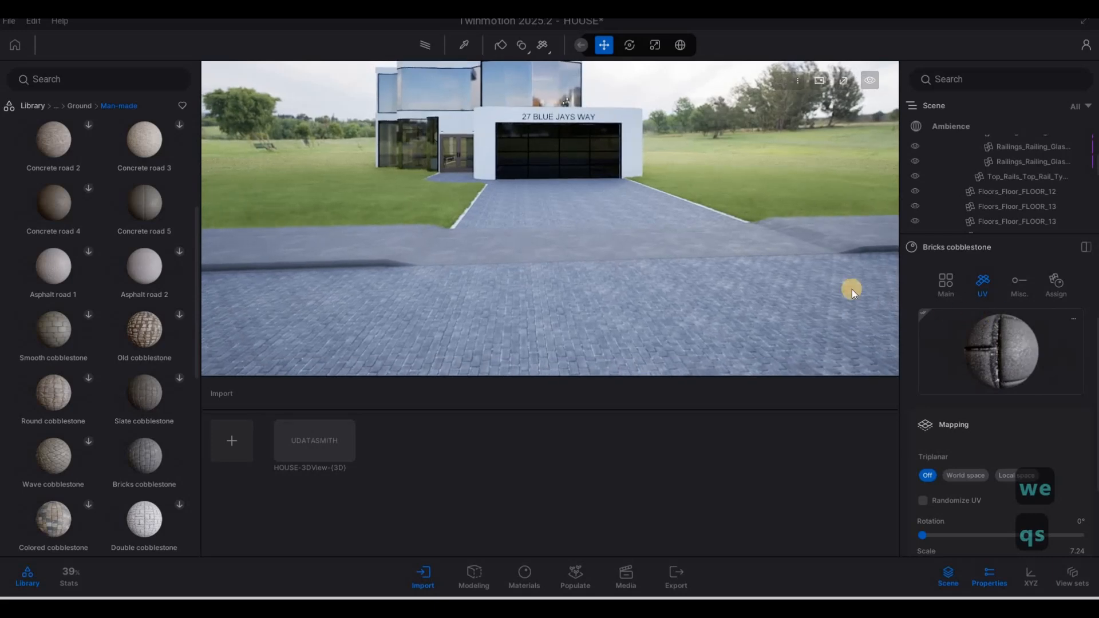
click(816, 193)
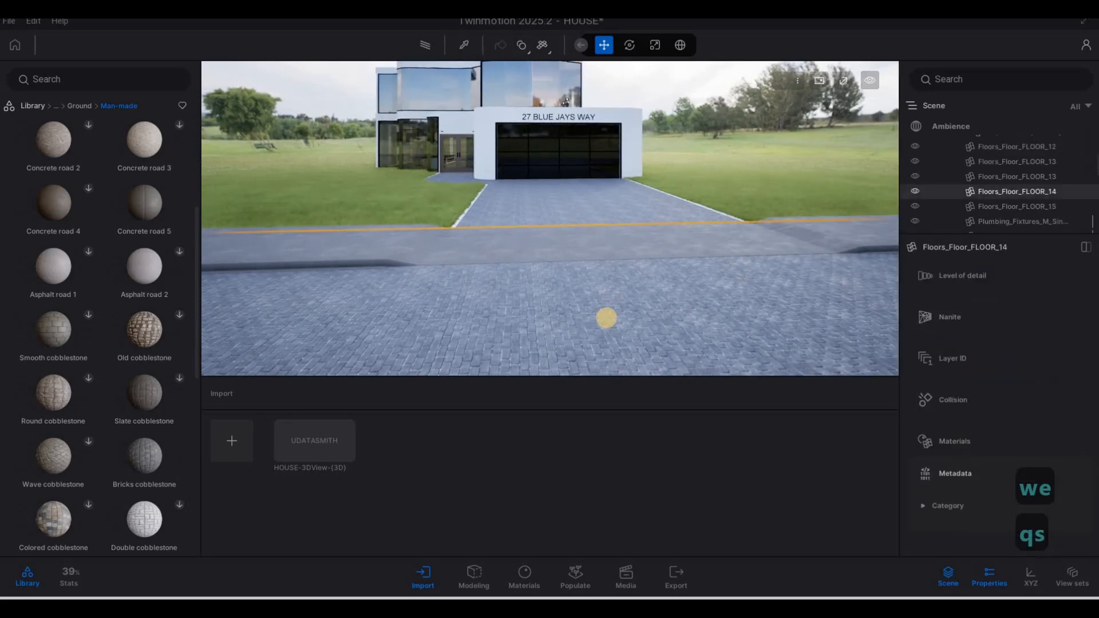
click(961, 441)
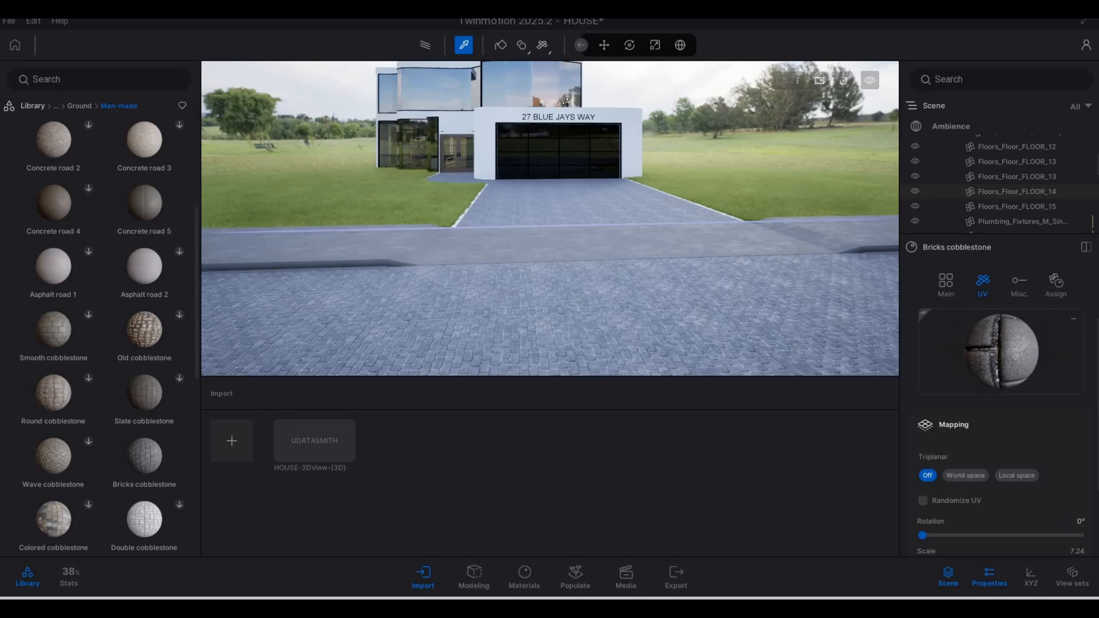
text(90)
key(Return)
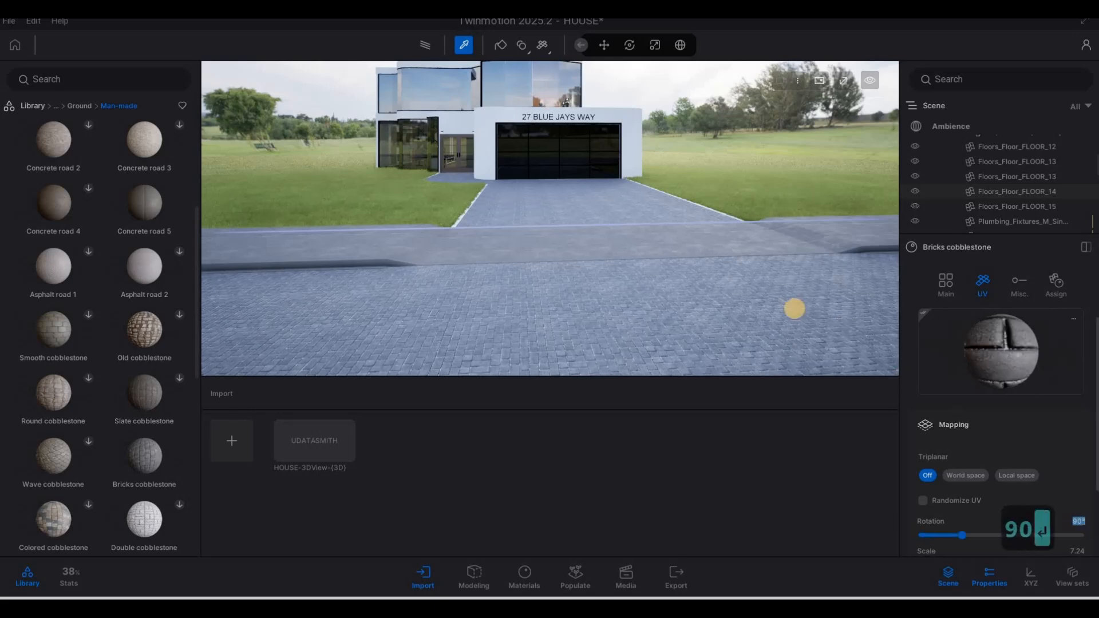
Step: Re-pick the driveway cobblestone to confirm the rotation, then view along the driveway
key(w)
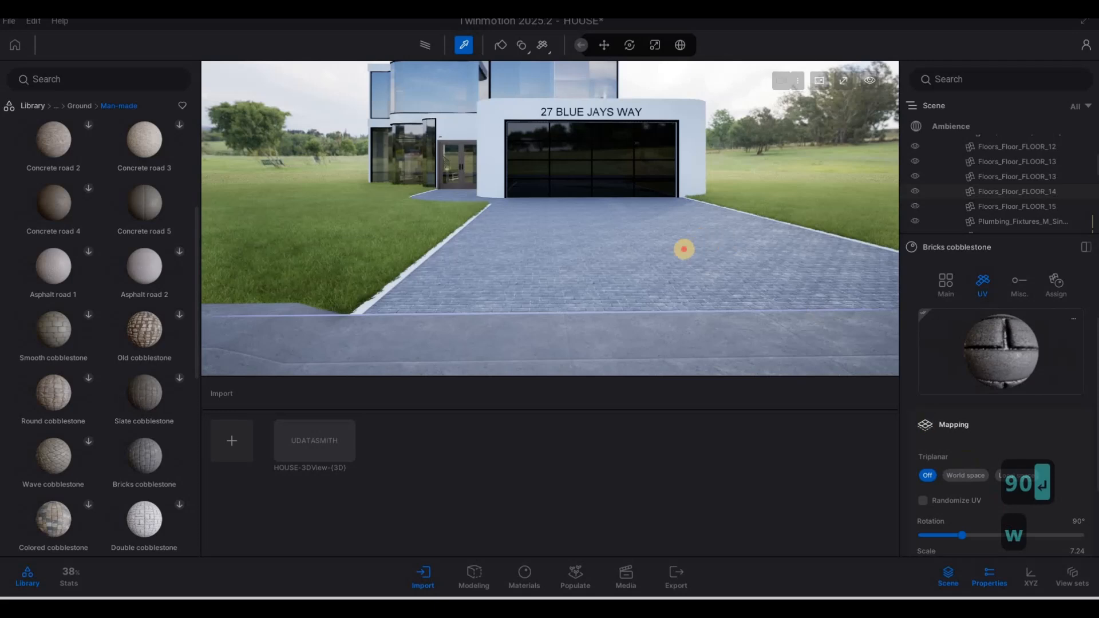
key(Escape)
key(Escape)
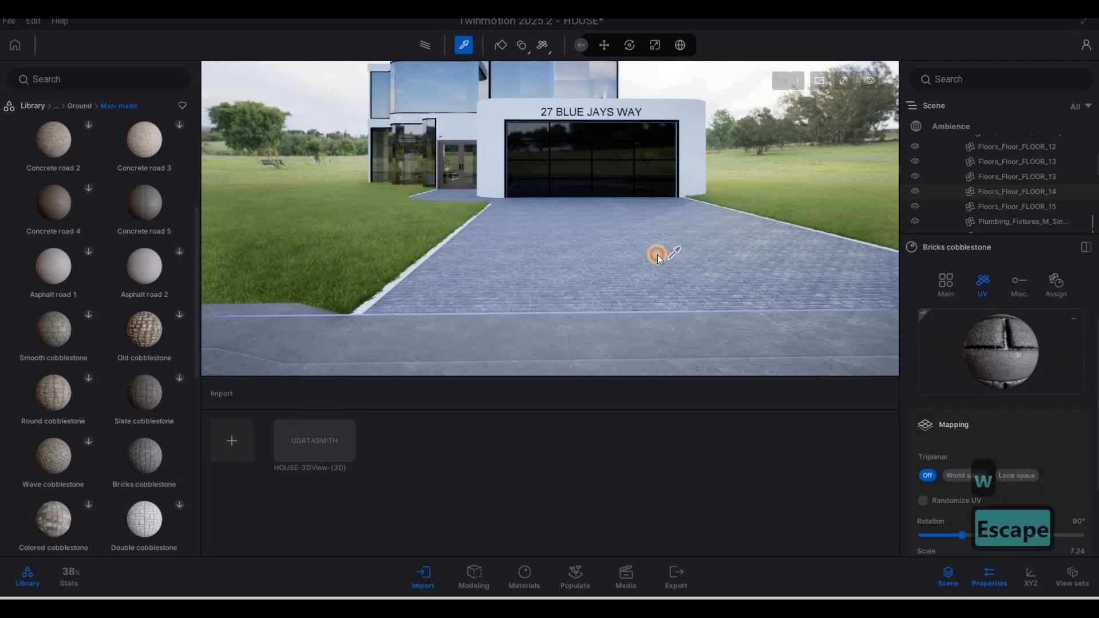
click(684, 274)
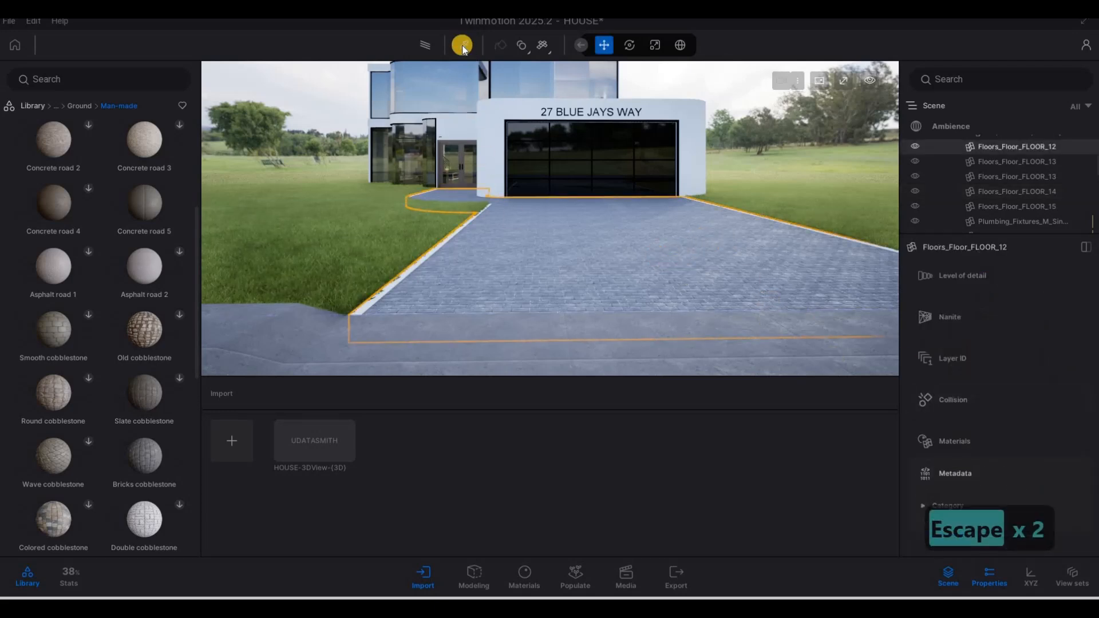
click(559, 259)
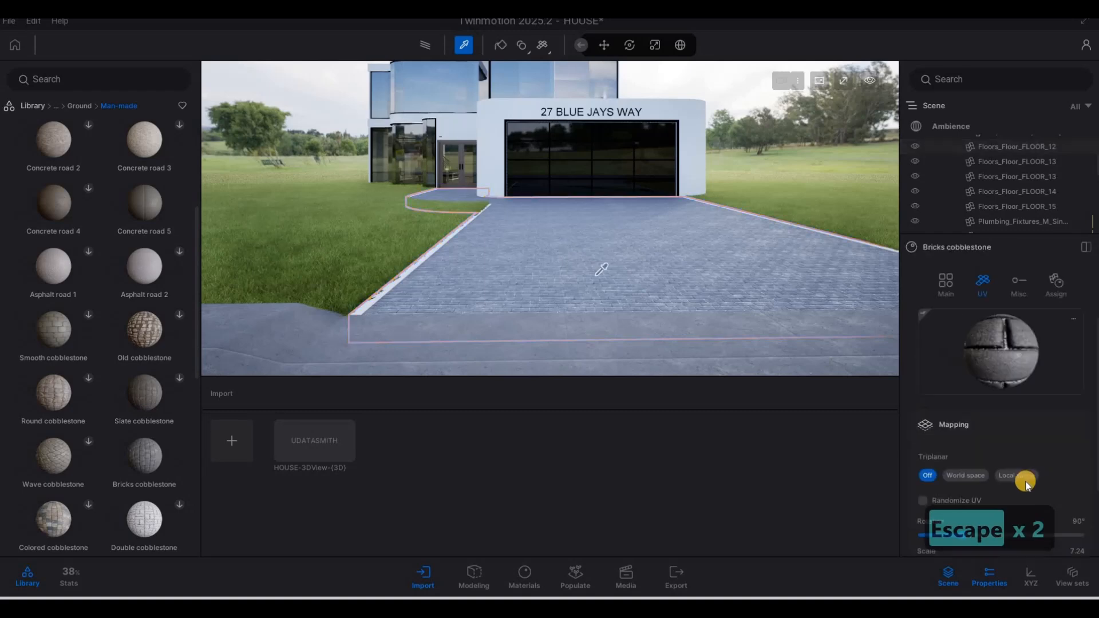
scroll(1077, 483, down, 1)
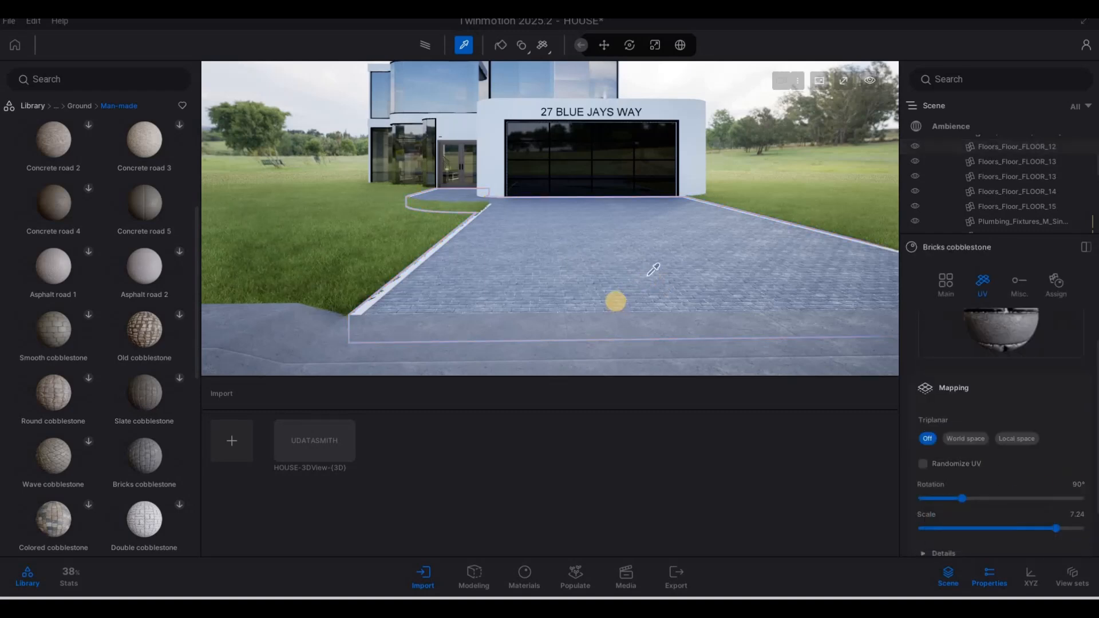
key(w)
key(Escape)
key(Escape)
right_drag(562, 255, 460, 65)
key(s)
key(d)
key(a)
key(s)
key(a)
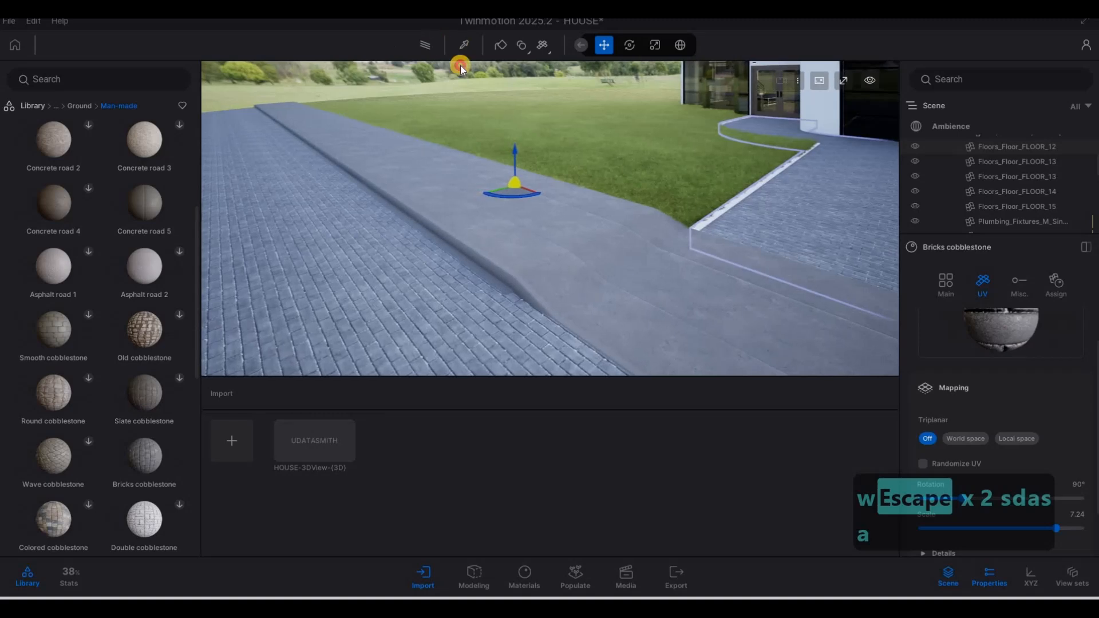
click(464, 46)
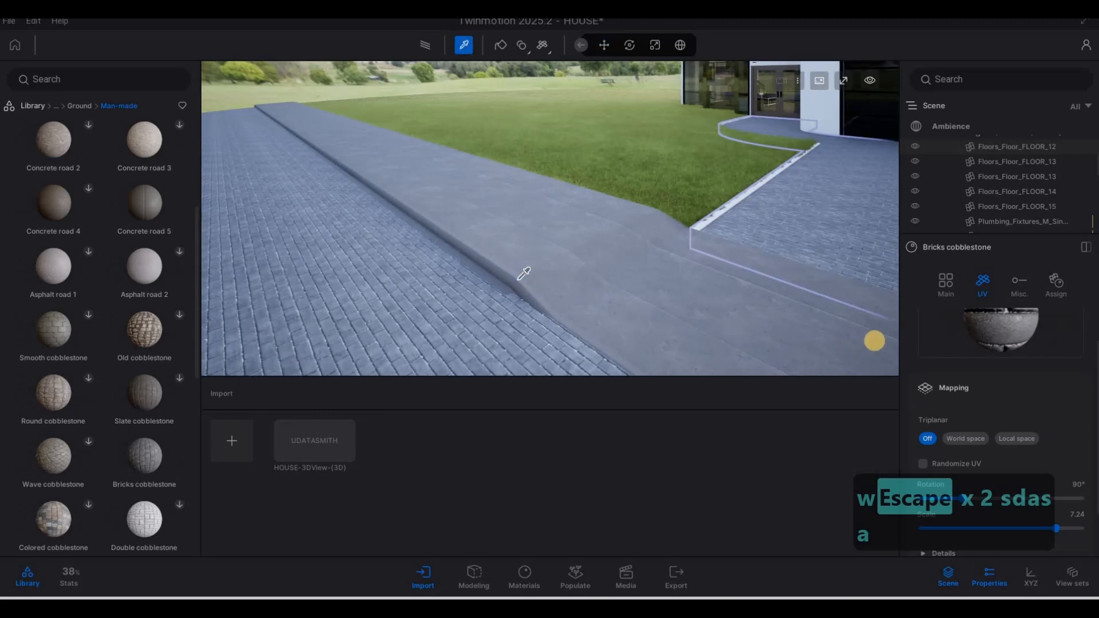
click(874, 342)
key(d)
key(w)
key(w)
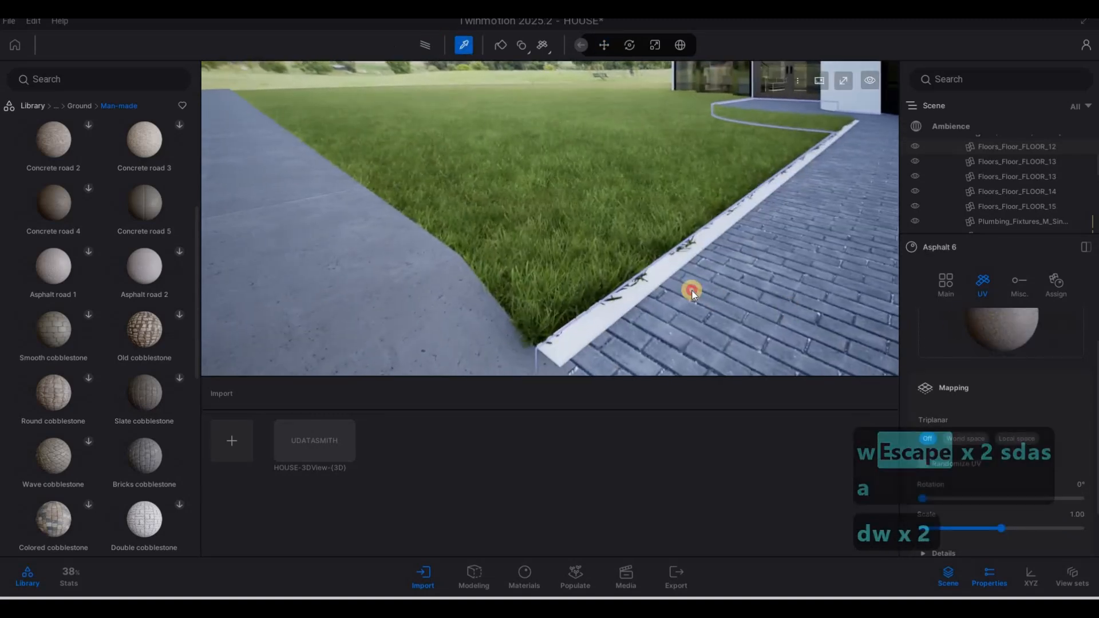
right_click(680, 263)
key(s)
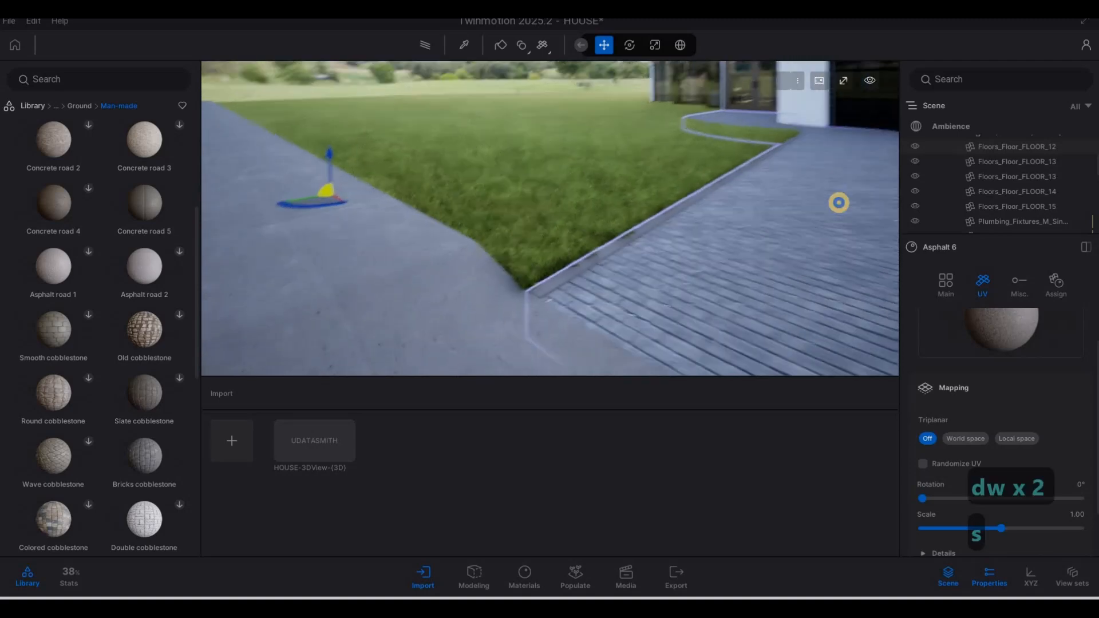
key(a)
right_drag(838, 203, 687, 250)
key(d)
key(Escape)
key(Escape)
key(d)
key(s)
key(s)
key(s)
key(Escape)
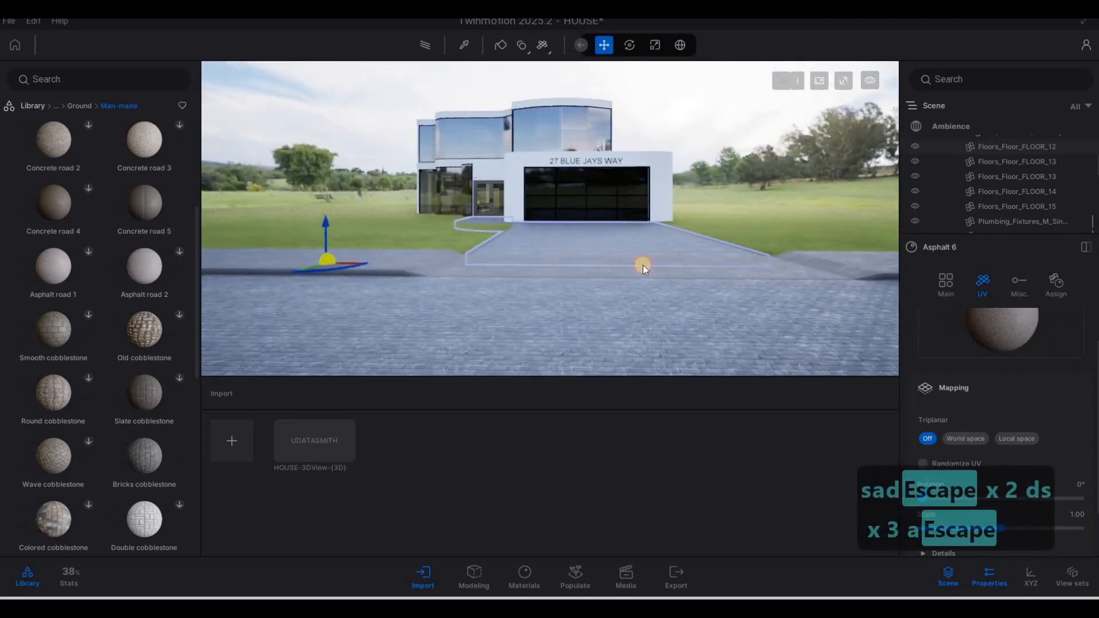
key(w)
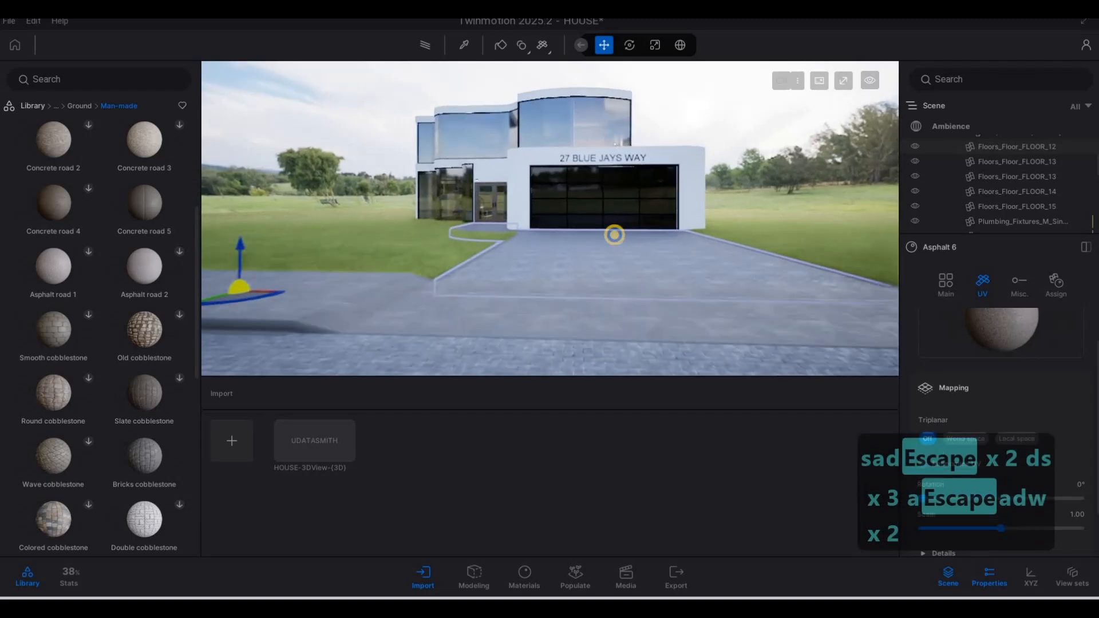
key(q)
key(w)
key(w)
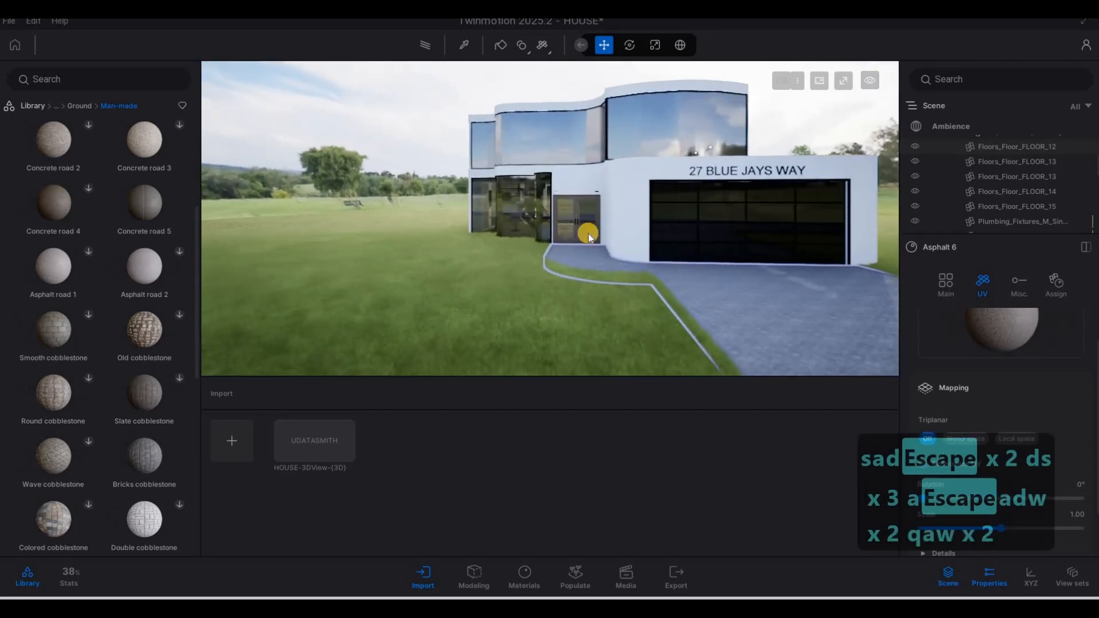
key(s)
key(d)
key(d)
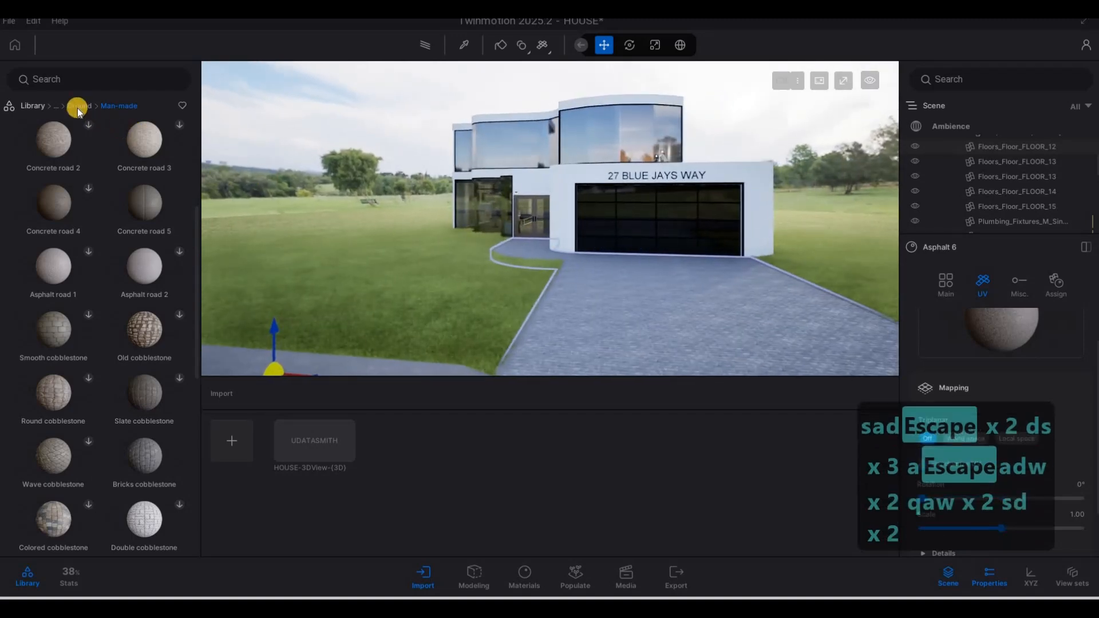
key(s)
key(d)
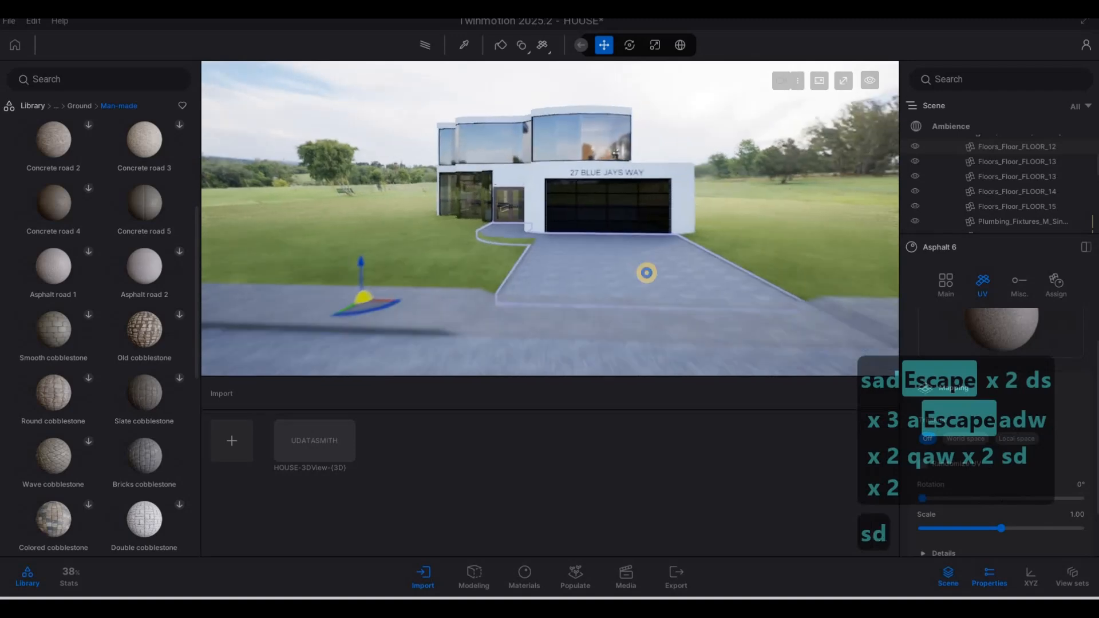
key(a)
key(w)
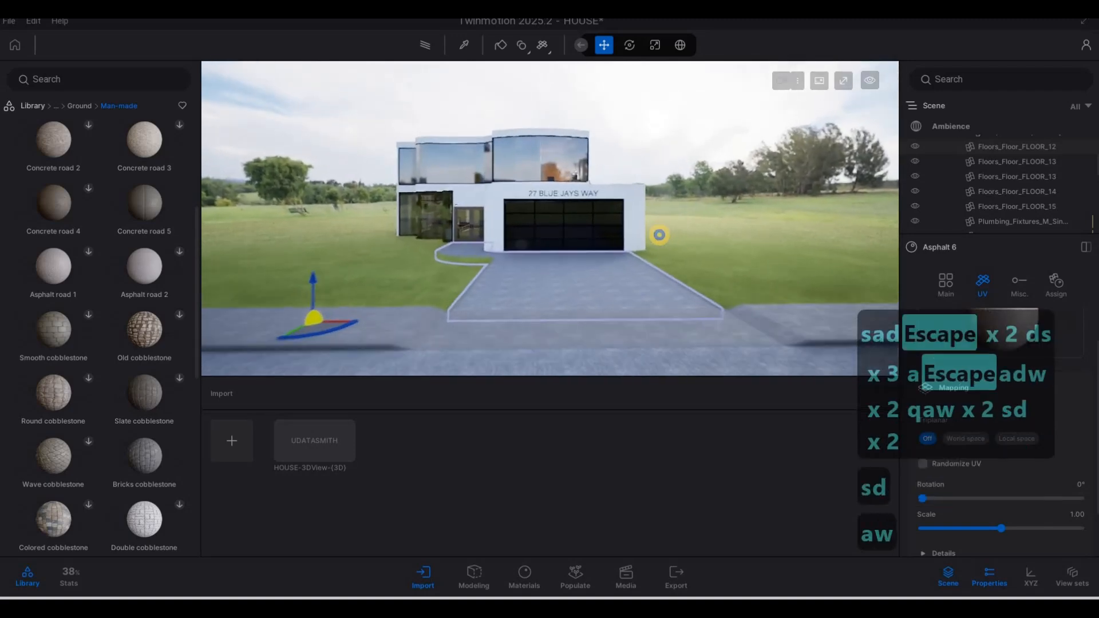
key(w)
key(w)
key(w)
key(w)
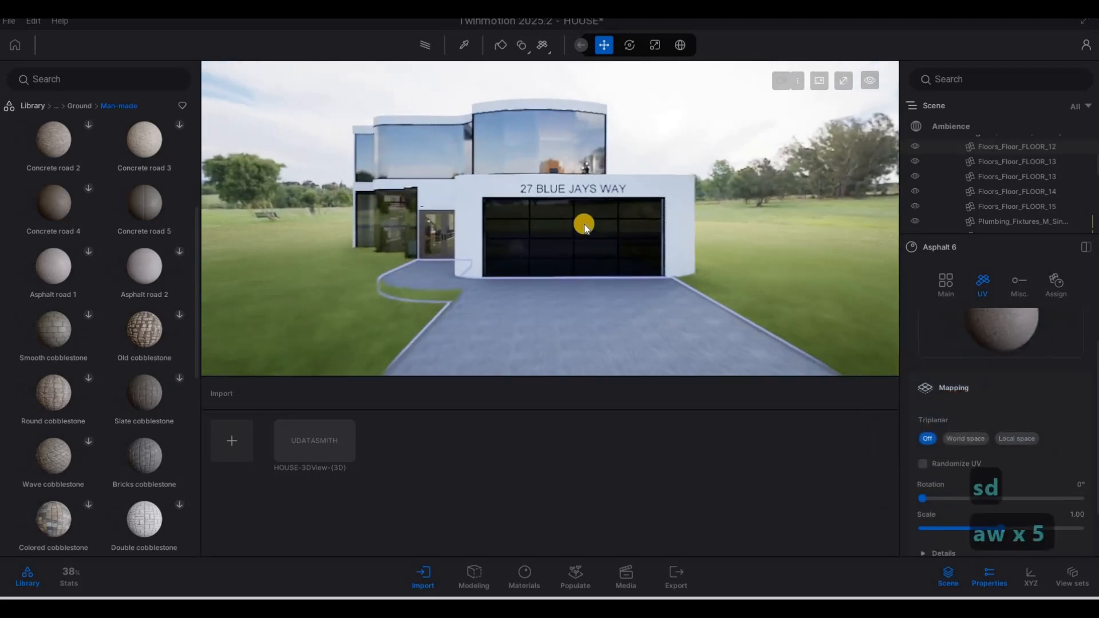
key(w)
key(w)
key(w)
key(w)
key(w)
key(w)
key(w)
key(q)
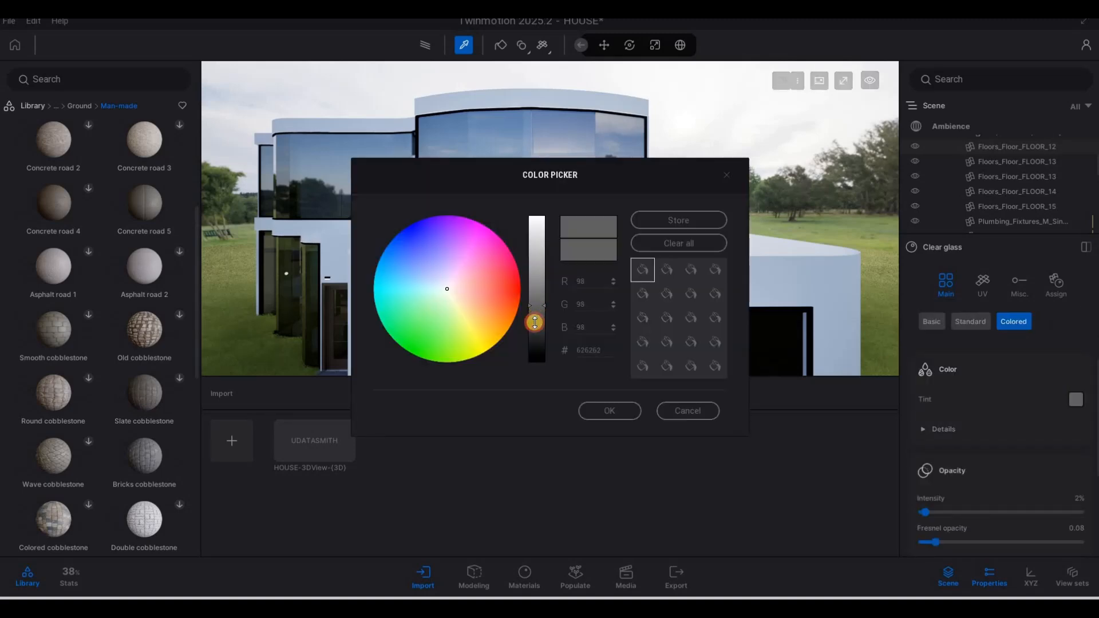
Step: Confirm the 626262 dark grey tint on the Clear glass and return to moving objects
click(609, 410)
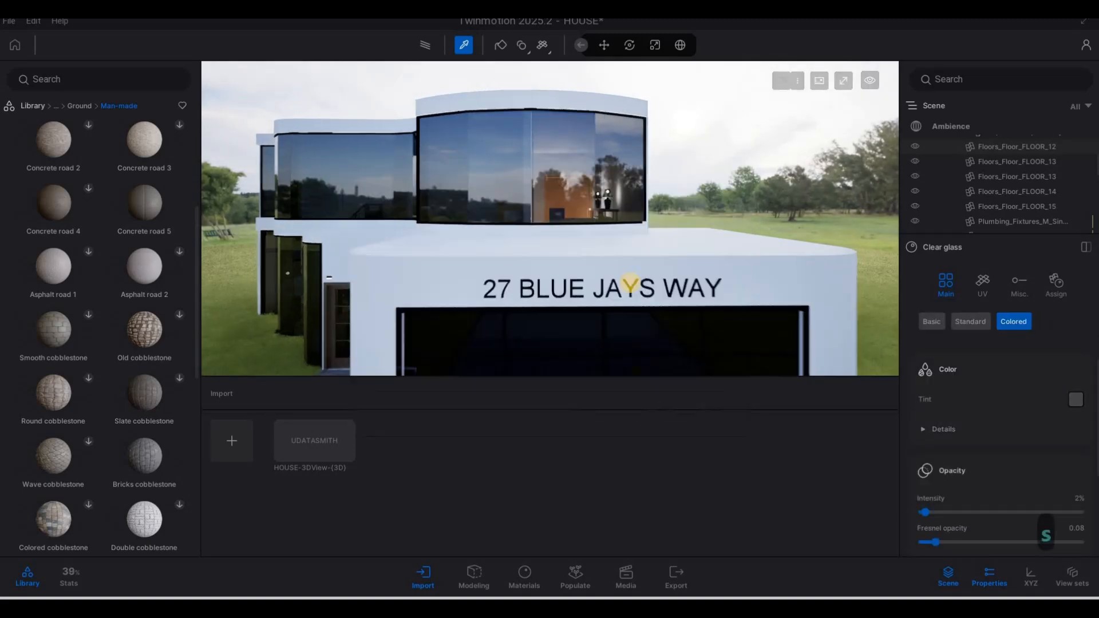
key(e)
key(a)
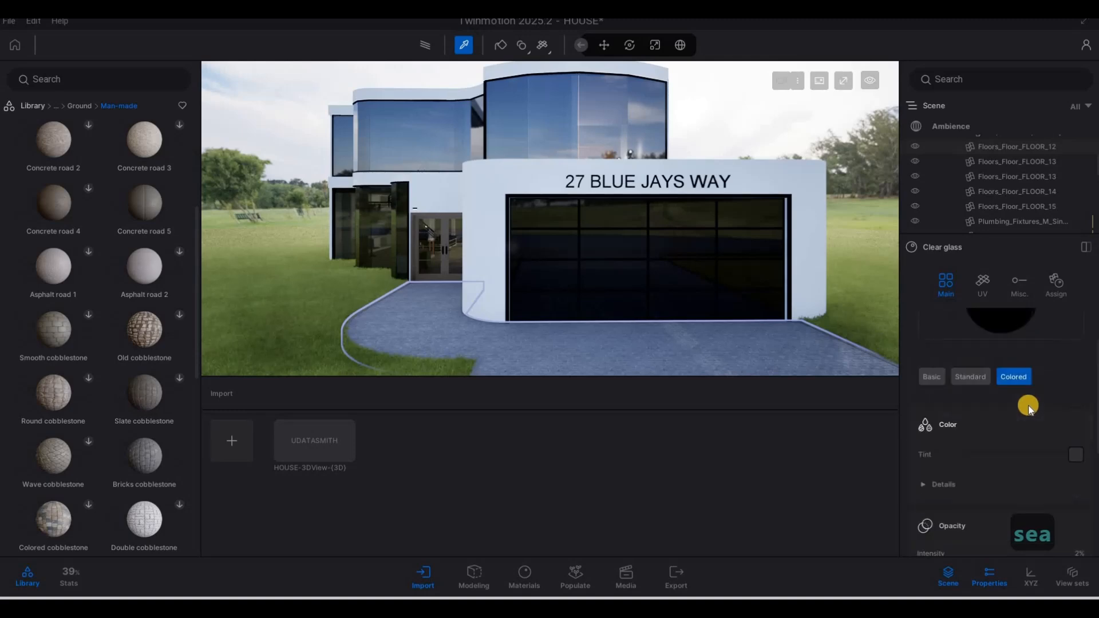
click(656, 179)
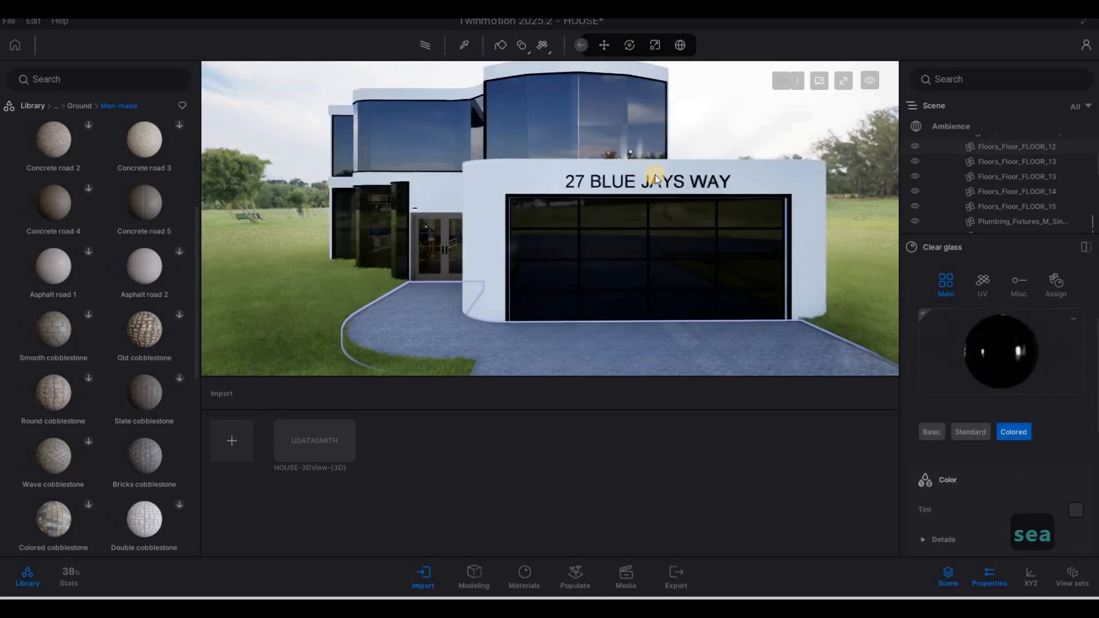
Step: Back the view away from the house and cross the driveway to the side door
key(s)
key(s)
key(e)
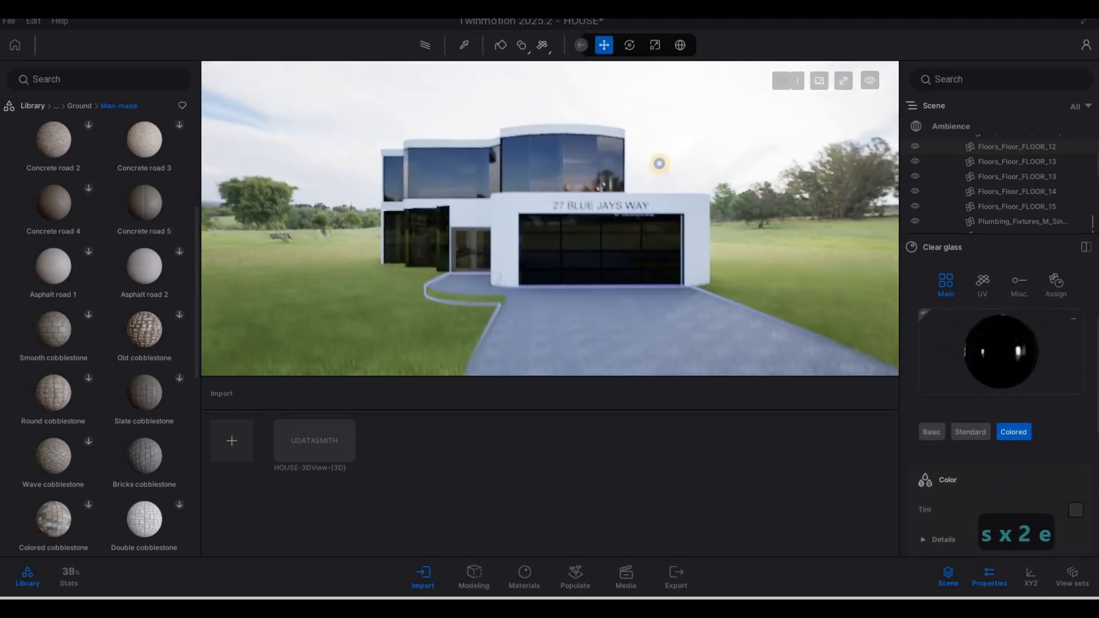
key(q)
key(s)
key(a)
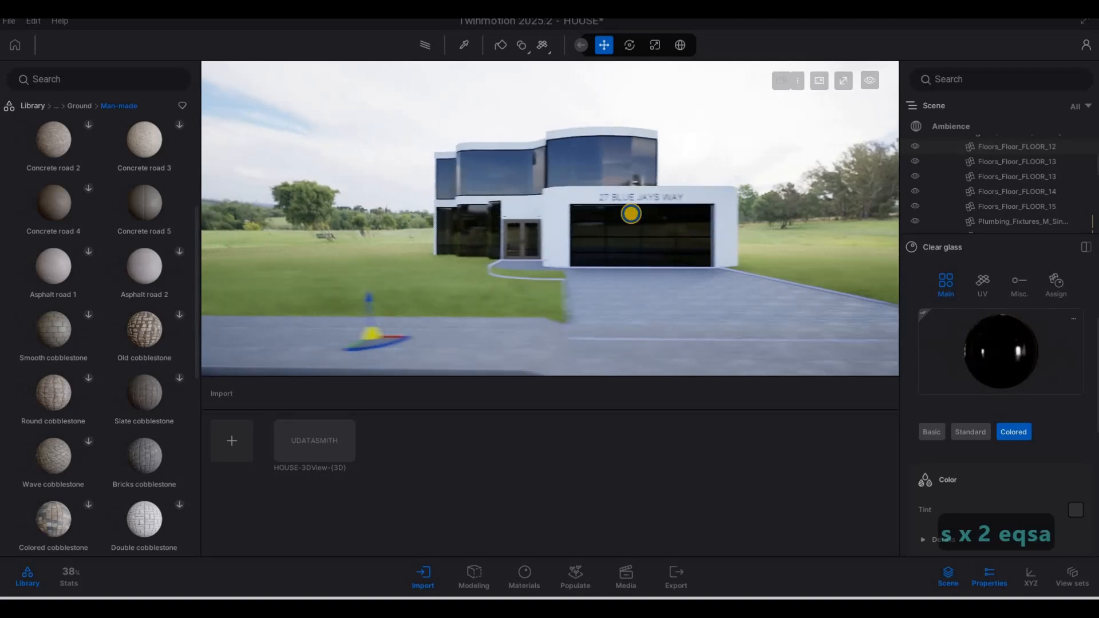
key(s)
key(d)
key(a)
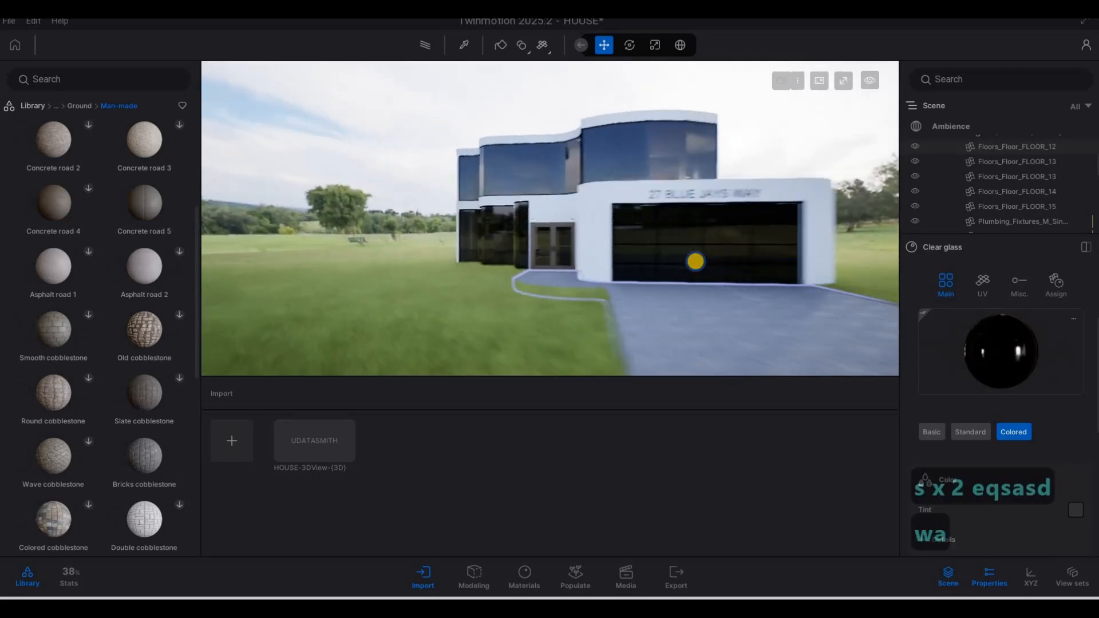
key(d)
key(d)
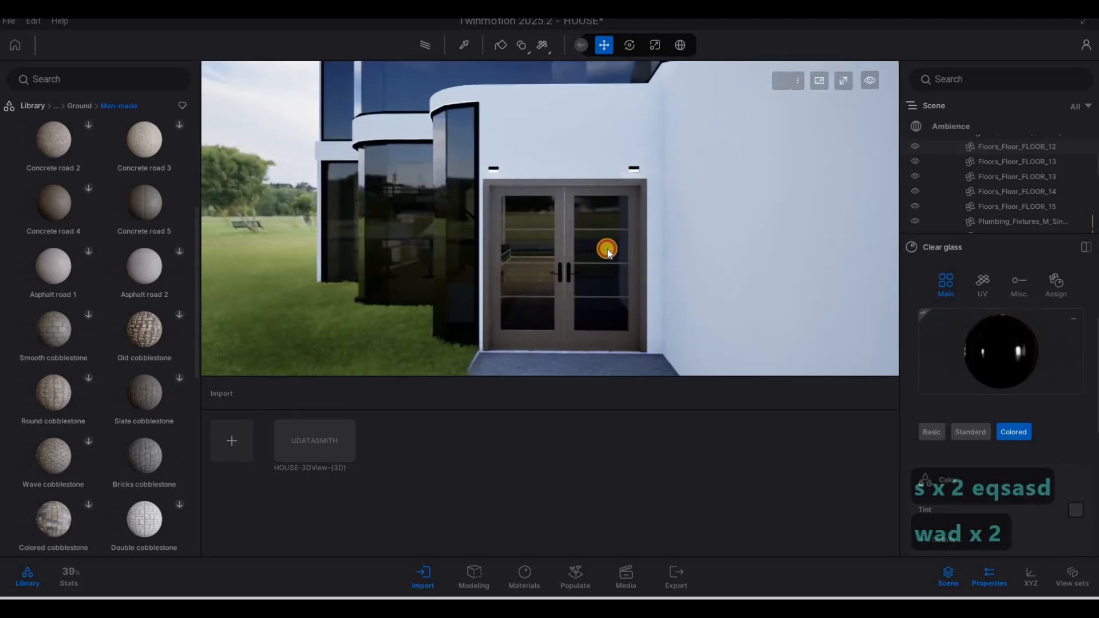
Step: Walk past the house corner and turn the view toward the pool and balcony
key(s)
key(s)
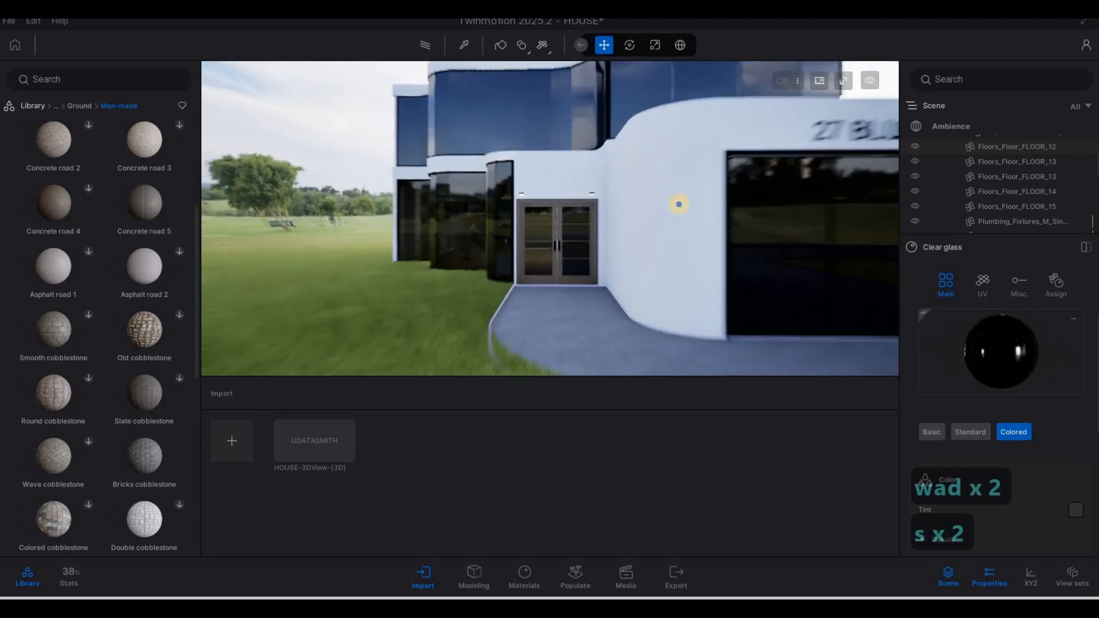
key(s)
key(s)
key(s)
key(a)
key(w)
key(d)
key(w)
key(s)
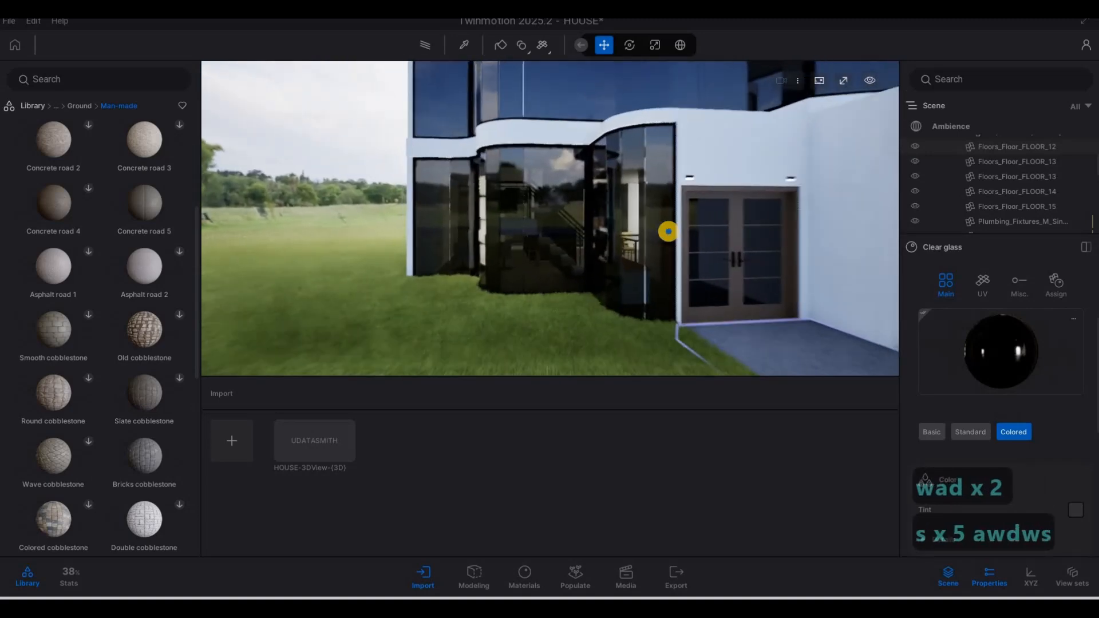
key(d)
key(a)
key(w)
key(w)
key(w)
key(w)
key(w)
key(w)
key(w)
key(w)
key(w)
key(q)
right_drag(827, 158, 591, 233)
Step: Move down to the garden wall and apply Stone 01 from the Stones material library
key(a)
key(w)
key(w)
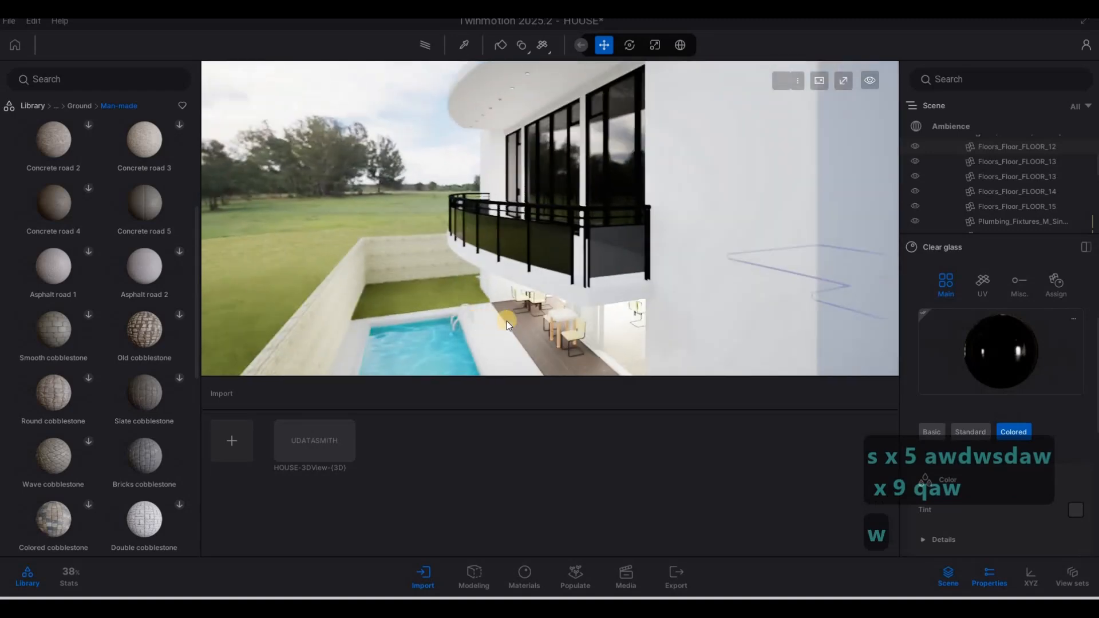
key(s)
key(e)
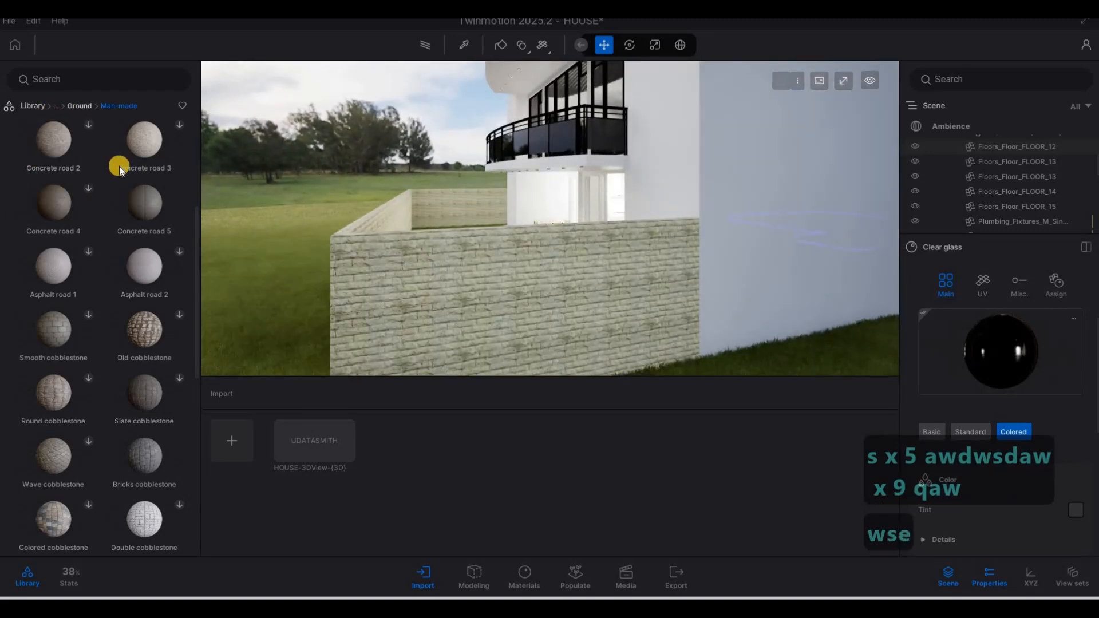
click(68, 110)
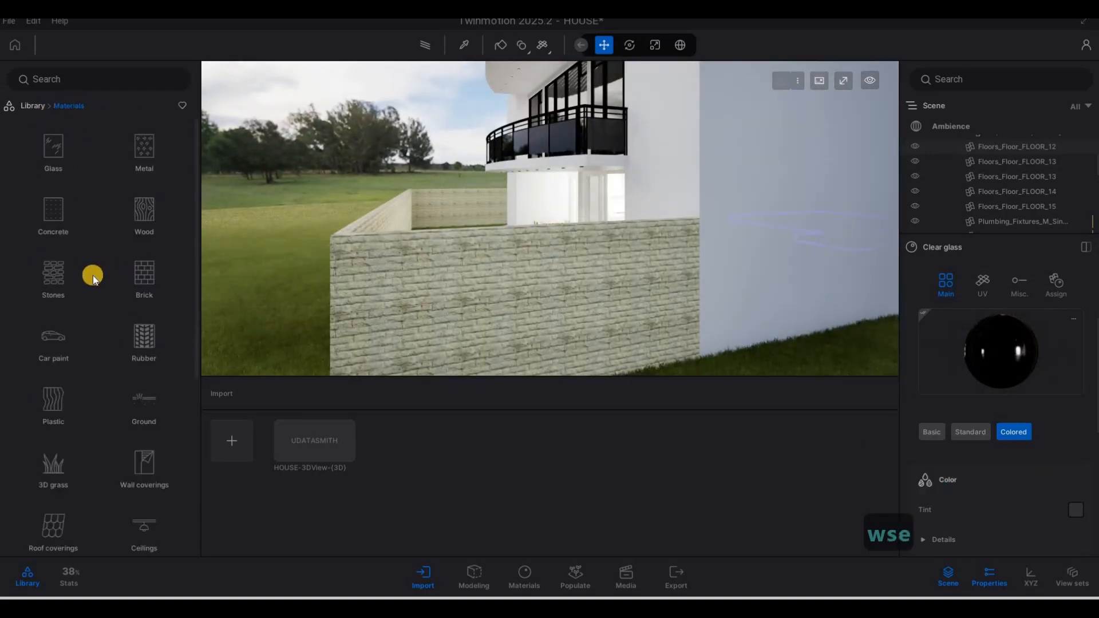
click(54, 278)
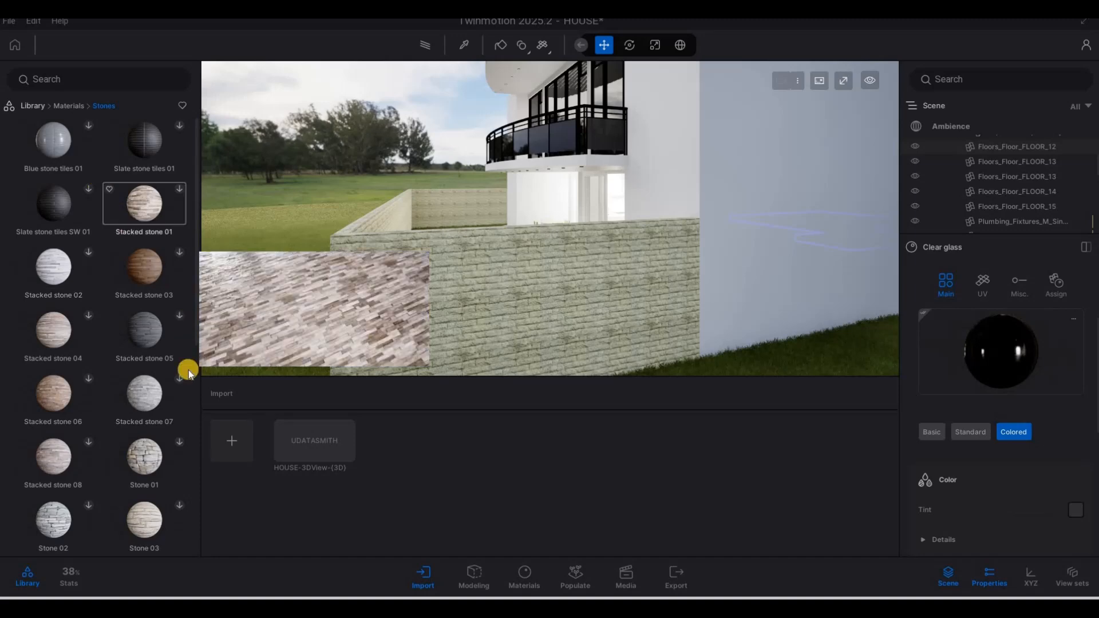
click(178, 446)
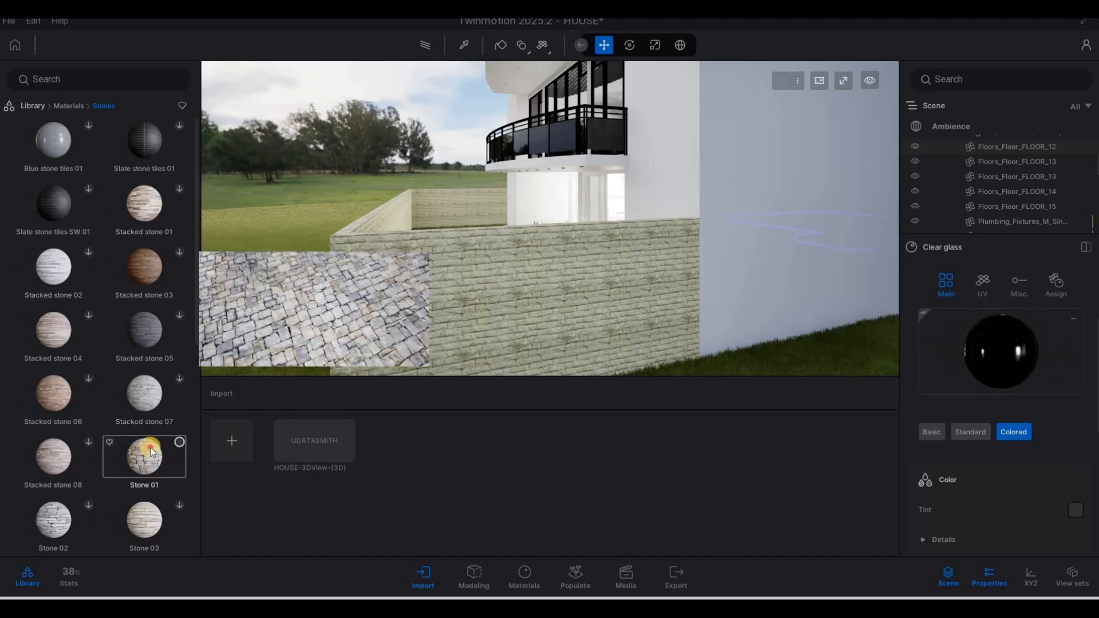
drag(141, 452, 406, 313)
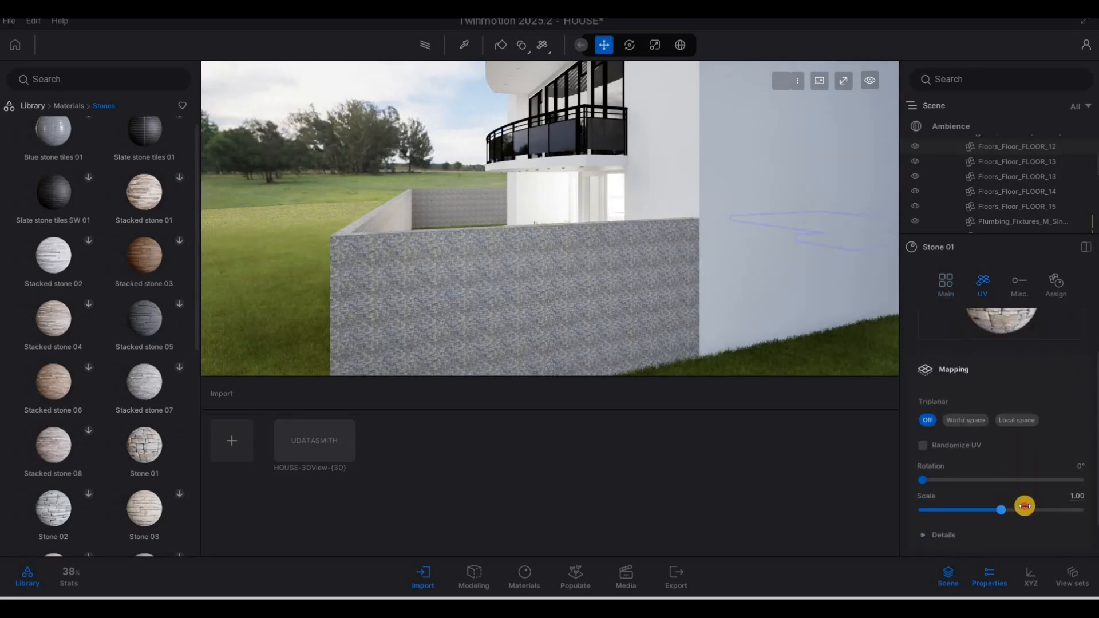
Step: Set the stone UV scale to 3.69, then replace it with Stone wall 1
click(1024, 506)
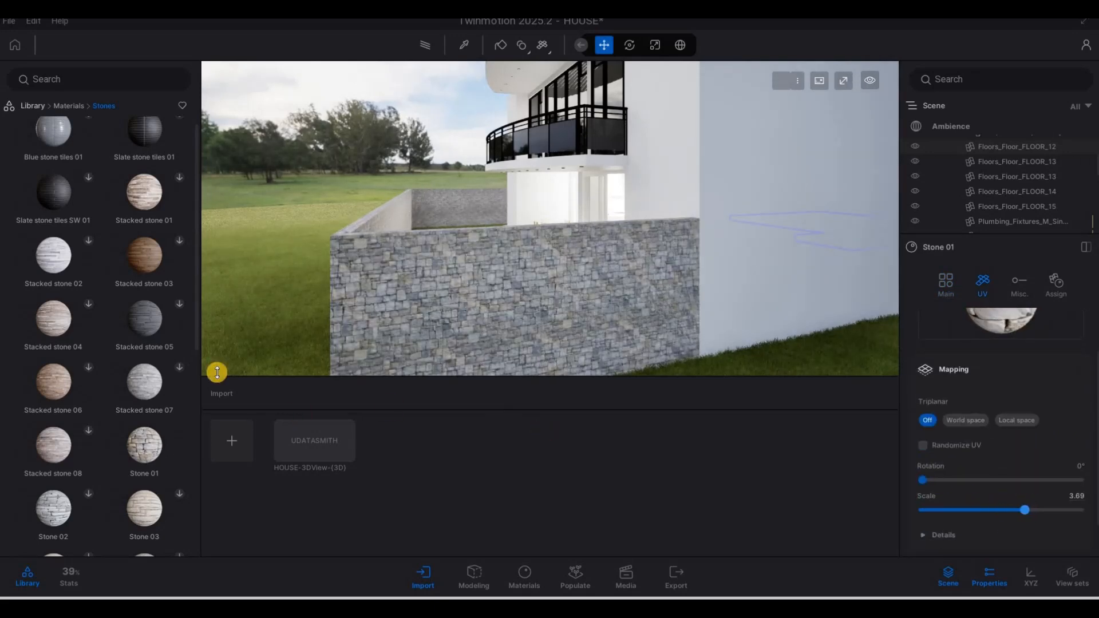
scroll(130, 358, down, 3)
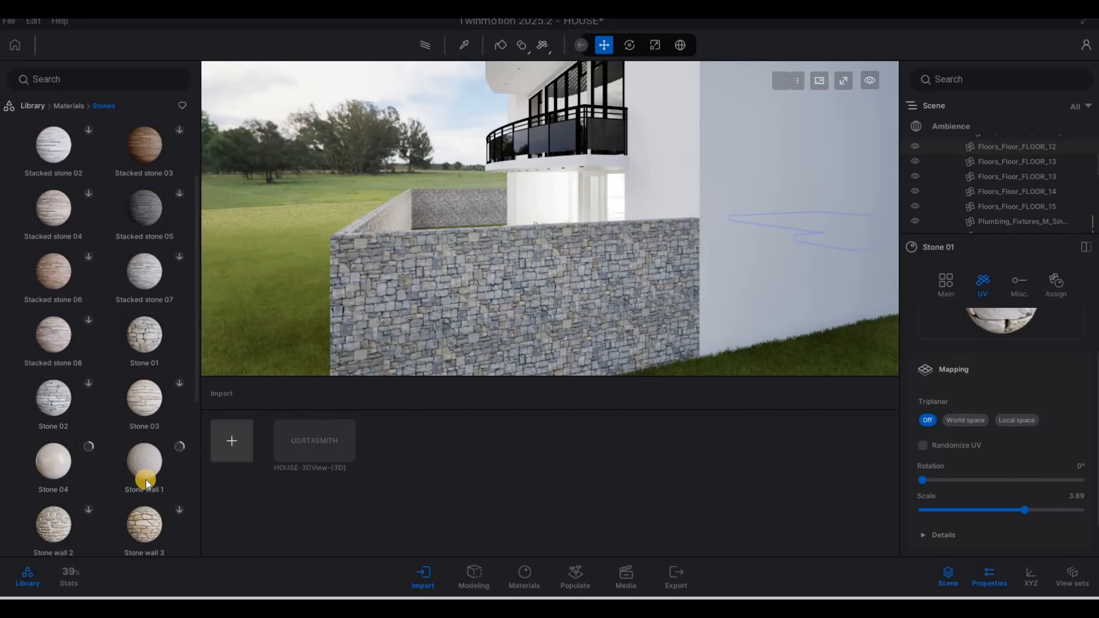
mouse_move(155, 482)
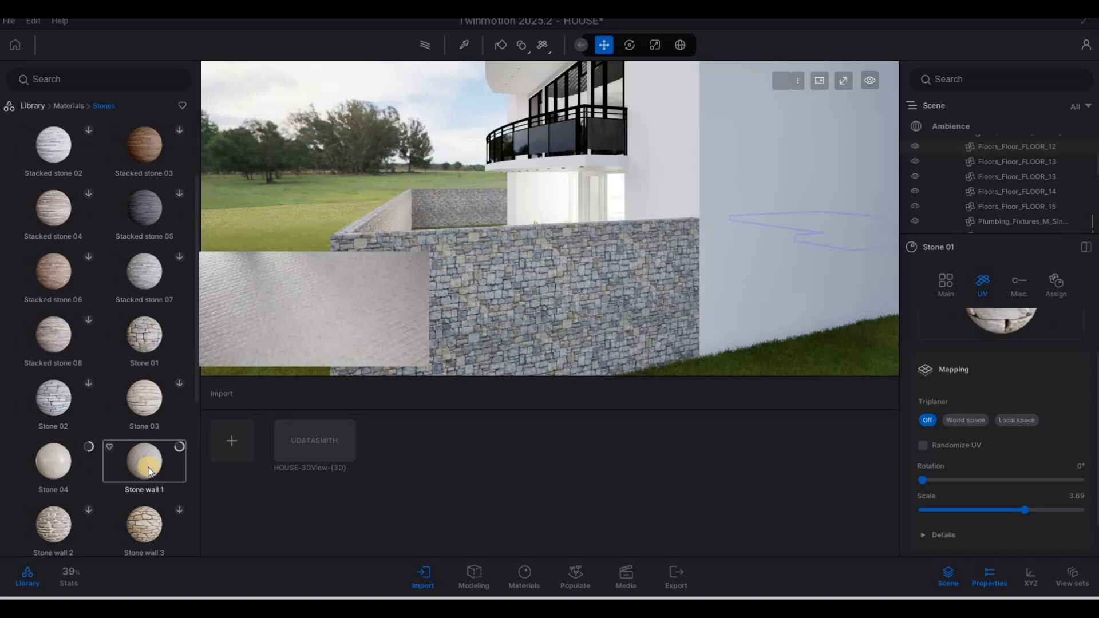
drag(146, 462, 558, 351)
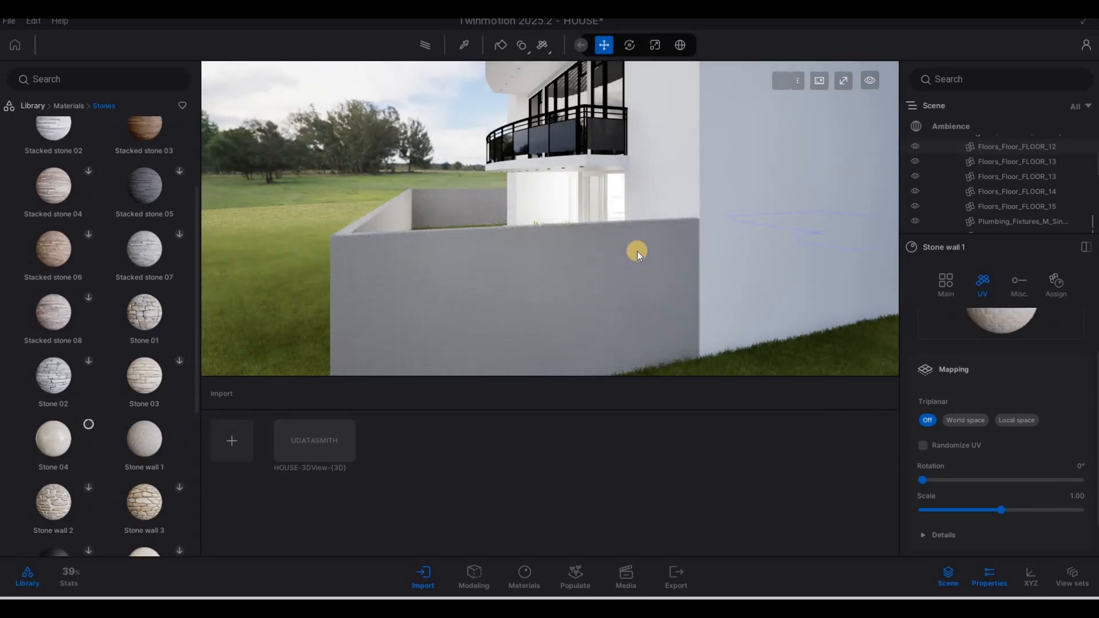
Step: Walk from the garden wall toward the house and start picking a material from the scene
key(a)
key(w)
key(a)
key(w)
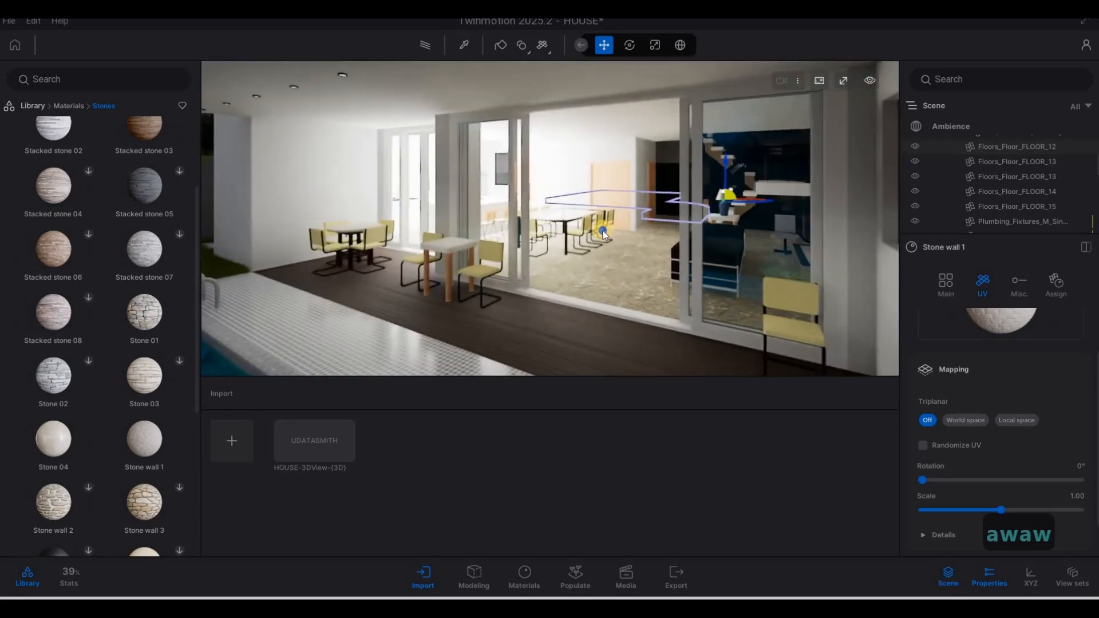
key(s)
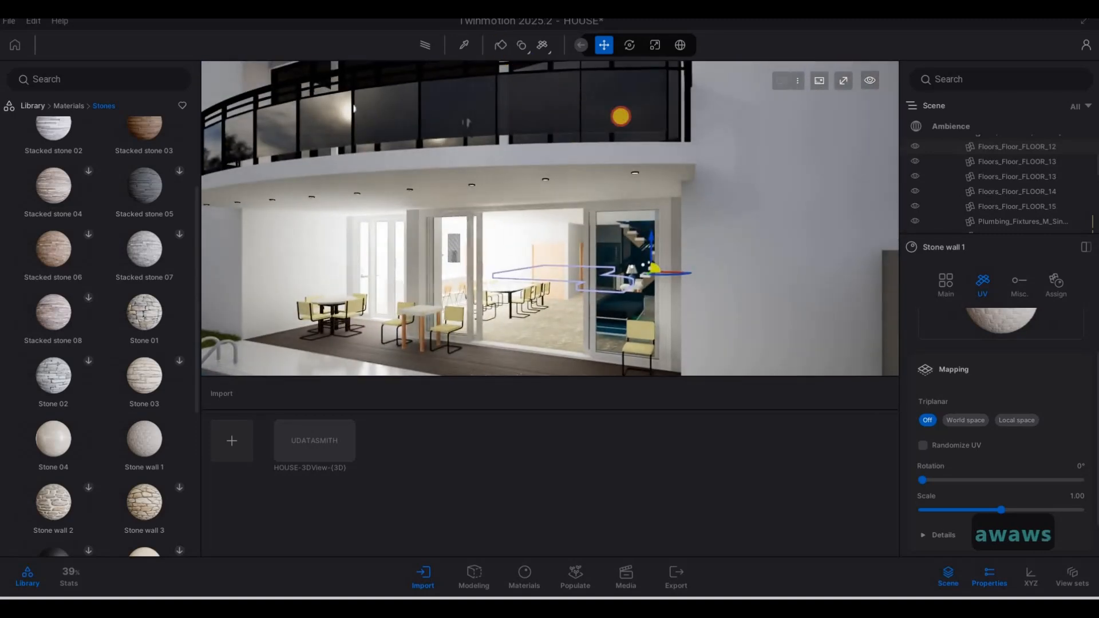
click(457, 40)
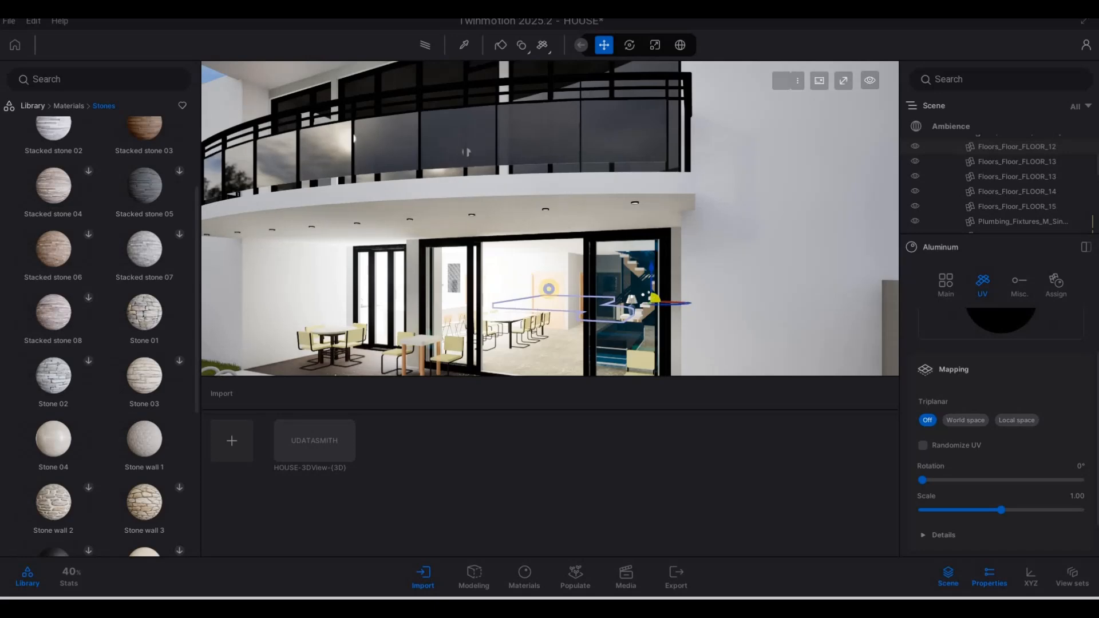
Step: Move through the glass doors into the interior and sample the aluminium frame by the pool
key(a)
key(w)
key(a)
key(e)
key(a)
key(d)
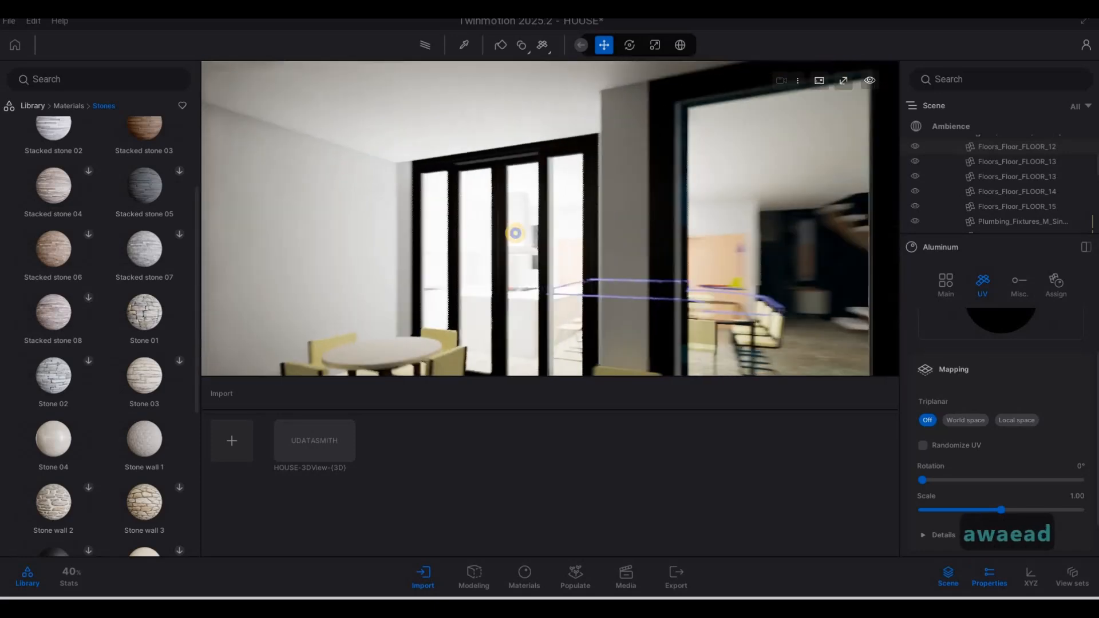
right_drag(515, 233, 1015, 328)
key(d)
click(629, 290)
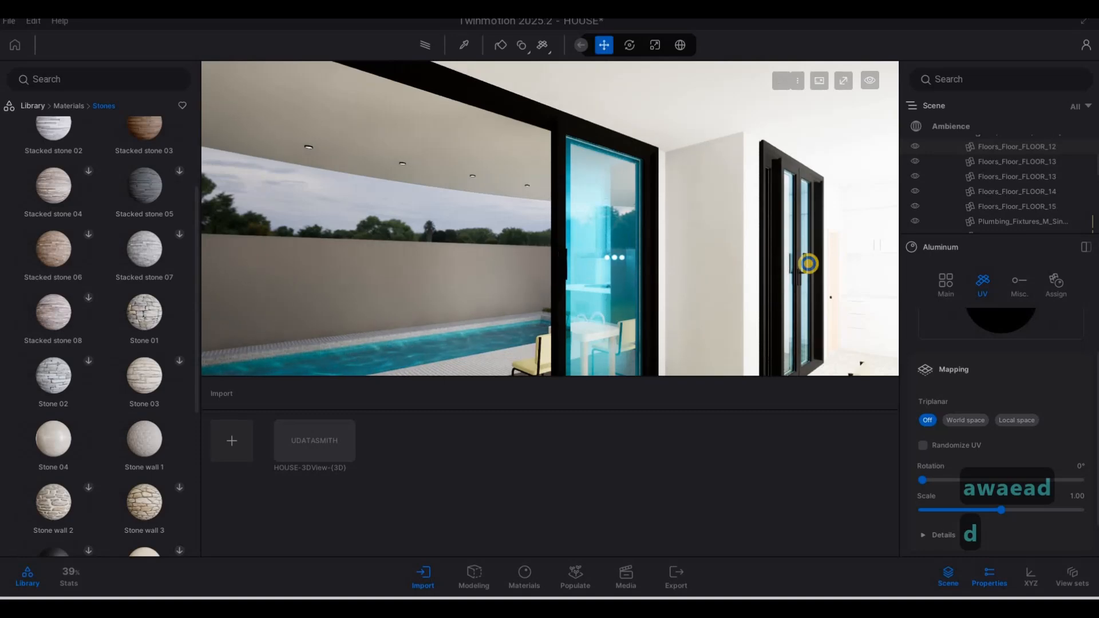
Step: Move past the dining table and kitchen island, then back out to view the balcony
key(a)
right_drag(808, 264, 765, 219)
key(w)
key(w)
key(a)
key(d)
key(w)
key(s)
key(a)
key(a)
key(a)
key(a)
key(s)
key(q)
key(s)
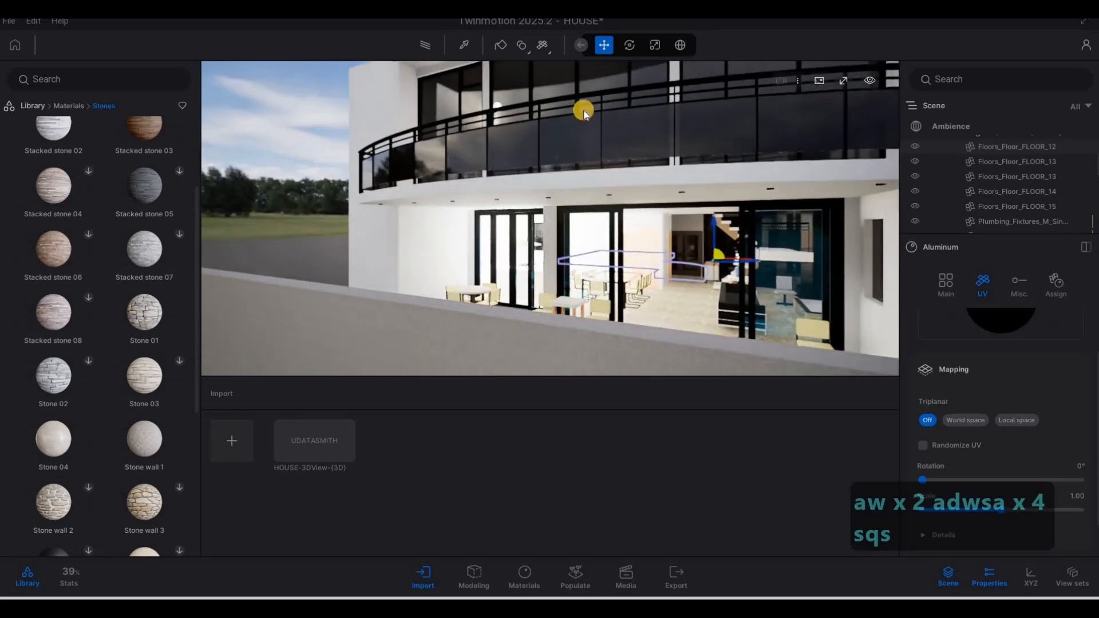
key(w)
right_drag(584, 112, 475, 45)
key(s)
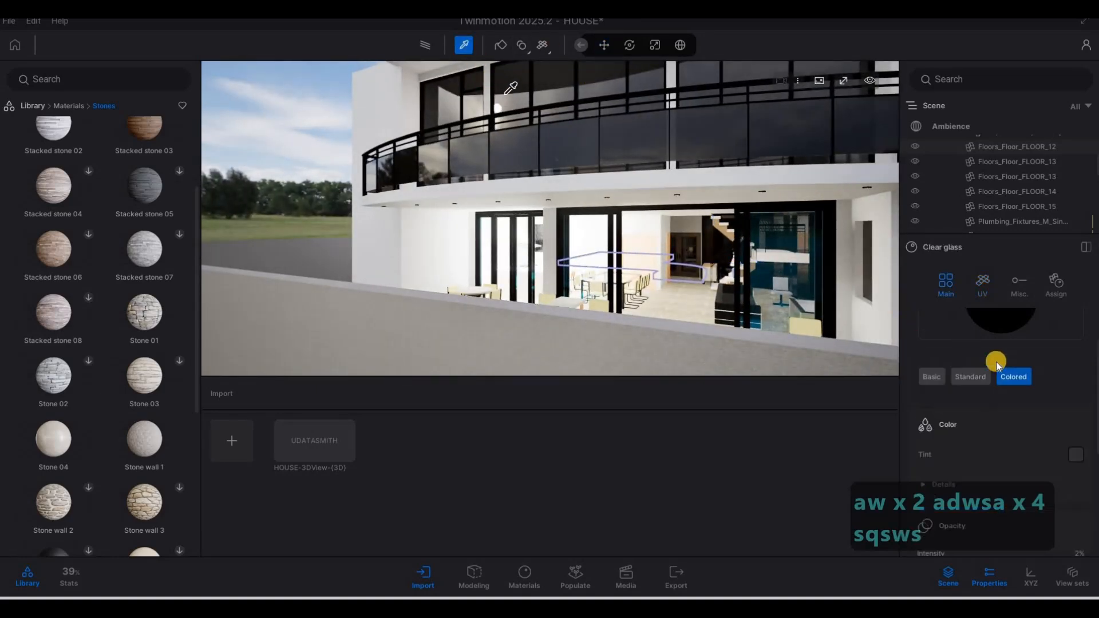
Step: Apply the tinted Clear glass to the glass door beyond the wall
key(w)
scroll(981, 362, up, 2)
click(606, 244)
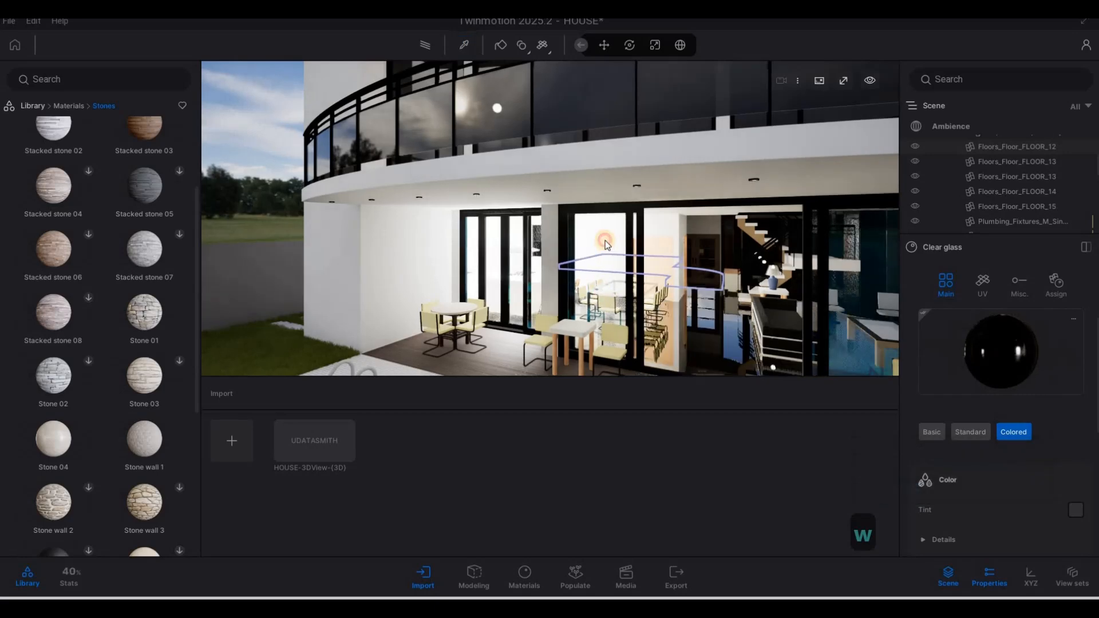
click(601, 239)
click(657, 250)
Step: Fly past the kitchen door to the other glass doors and select their frame
key(w)
key(a)
key(w)
right_drag(572, 247, 920, 338)
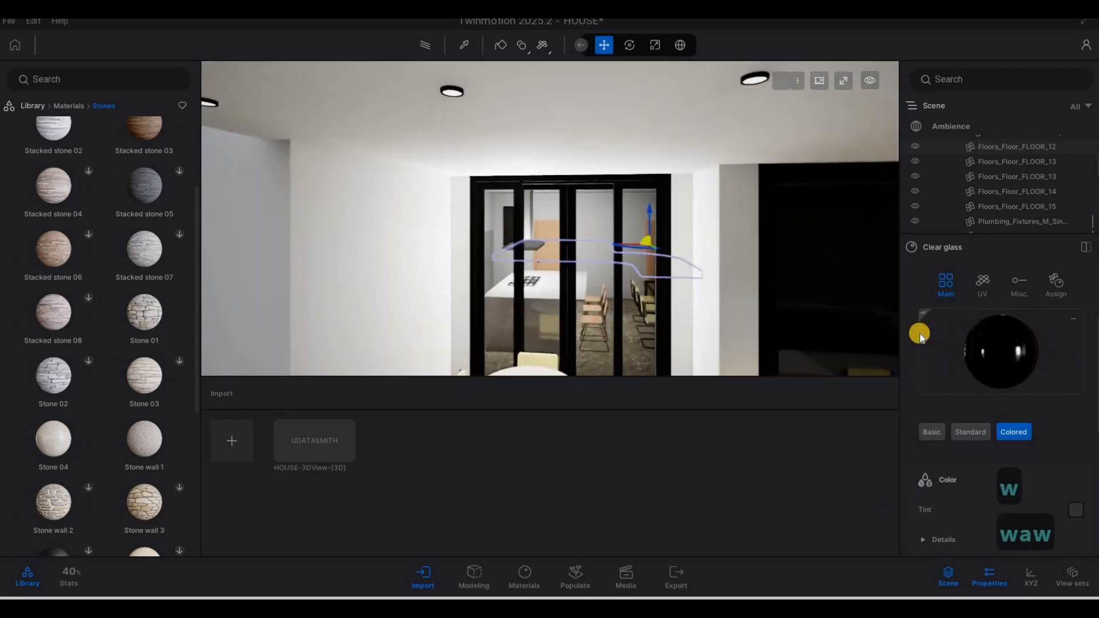
click(636, 227)
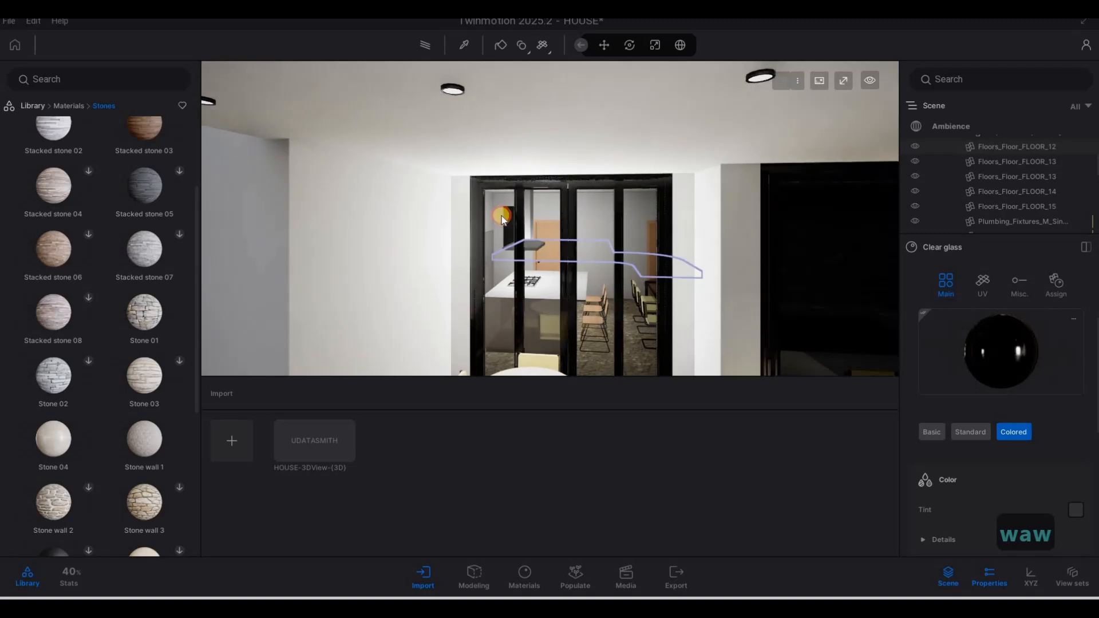
key(d)
right_drag(506, 226, 853, 321)
key(d)
key(w)
key(d)
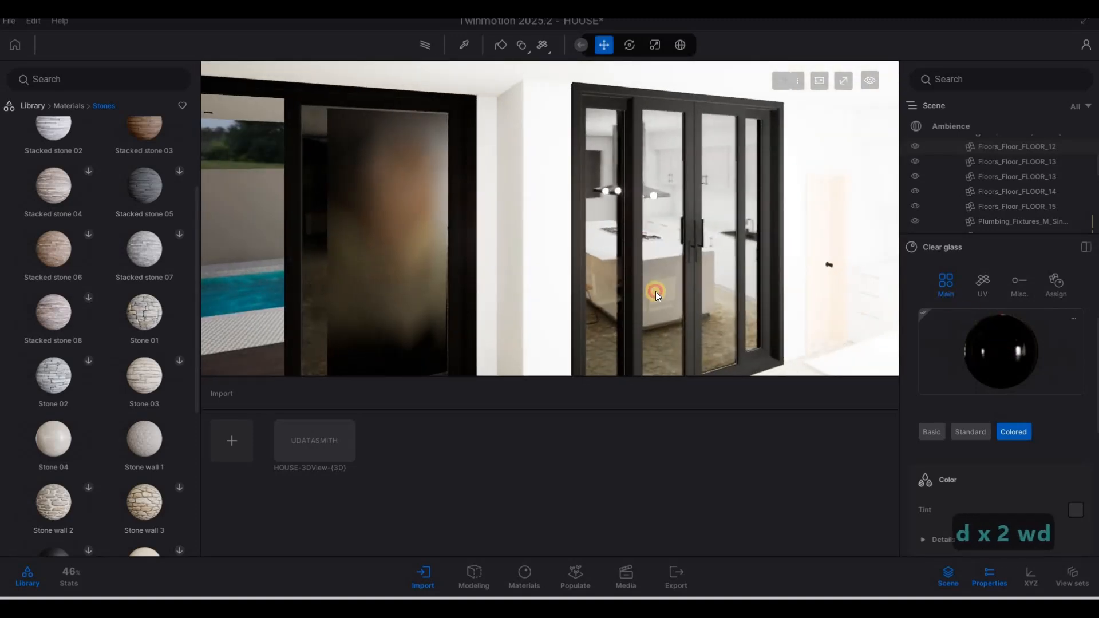
click(655, 291)
click(571, 213)
Step: Move to a view of the shelves and pool doors and select the pool door
key(s)
key(a)
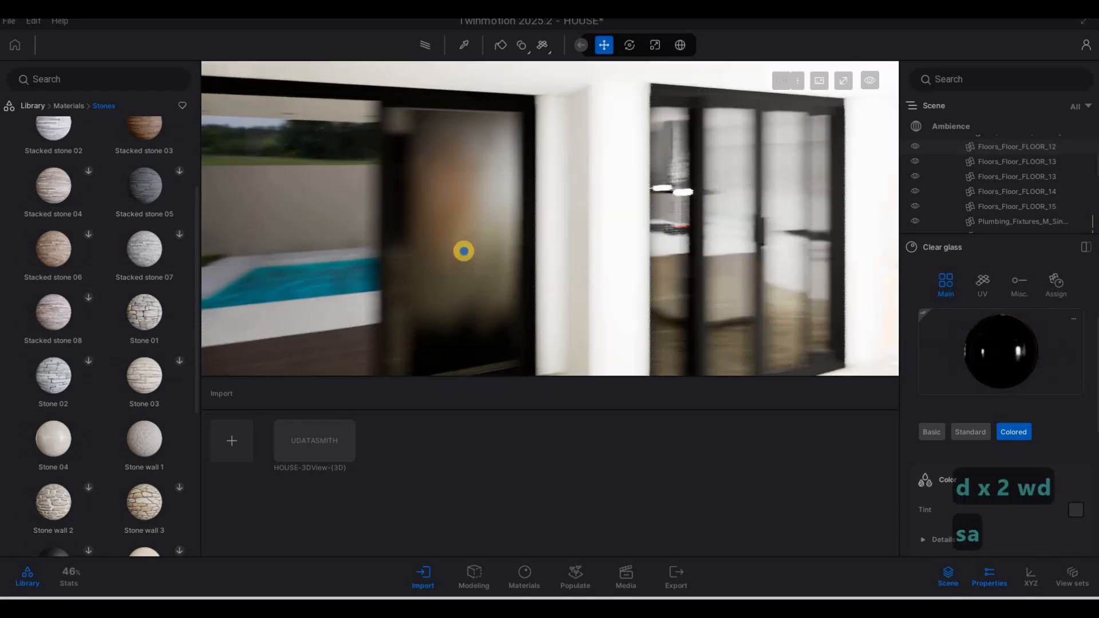
key(d)
key(a)
right_drag(795, 204, 990, 356)
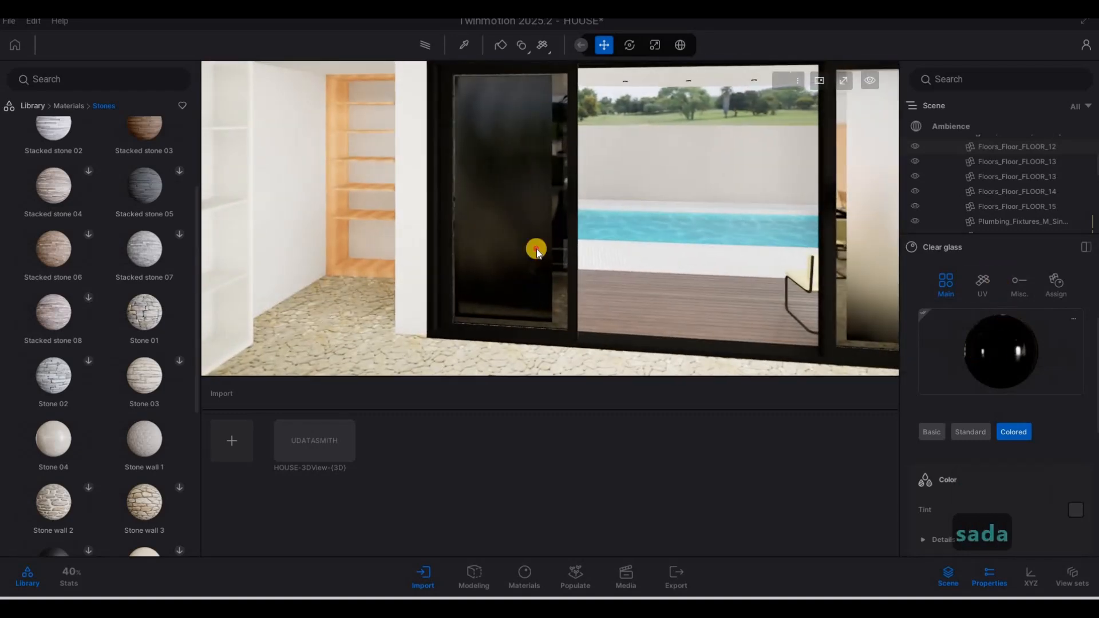
click(520, 246)
click(467, 107)
Step: Fly out through the doors to the outside wall and back onto the pool terrace
key(w)
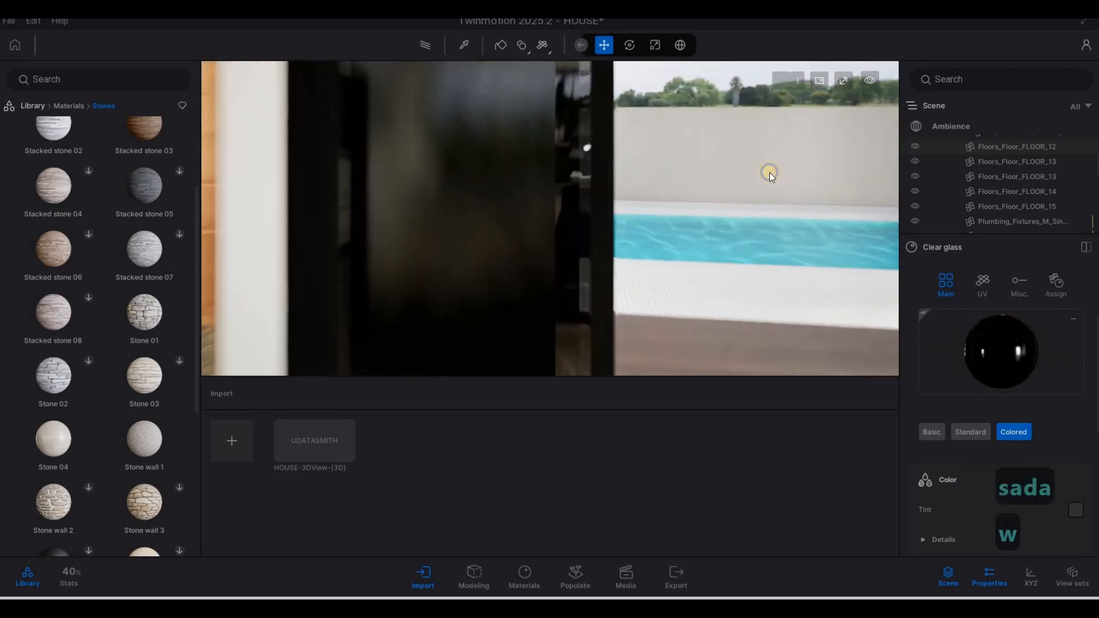
key(d)
right_drag(769, 173, 408, 138)
key(w)
key(d)
key(w)
key(d)
key(w)
key(d)
key(s)
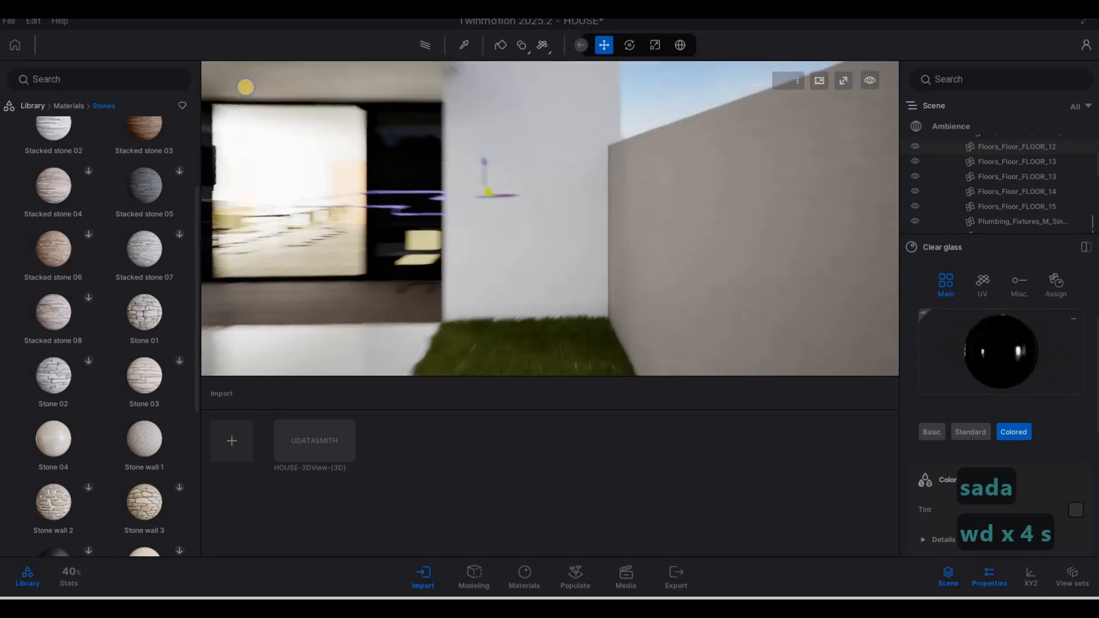
key(a)
key(s)
key(a)
key(w)
key(s)
Step: Move round to face the low wall and balcony and sample the tall wall's matte painted material
key(d)
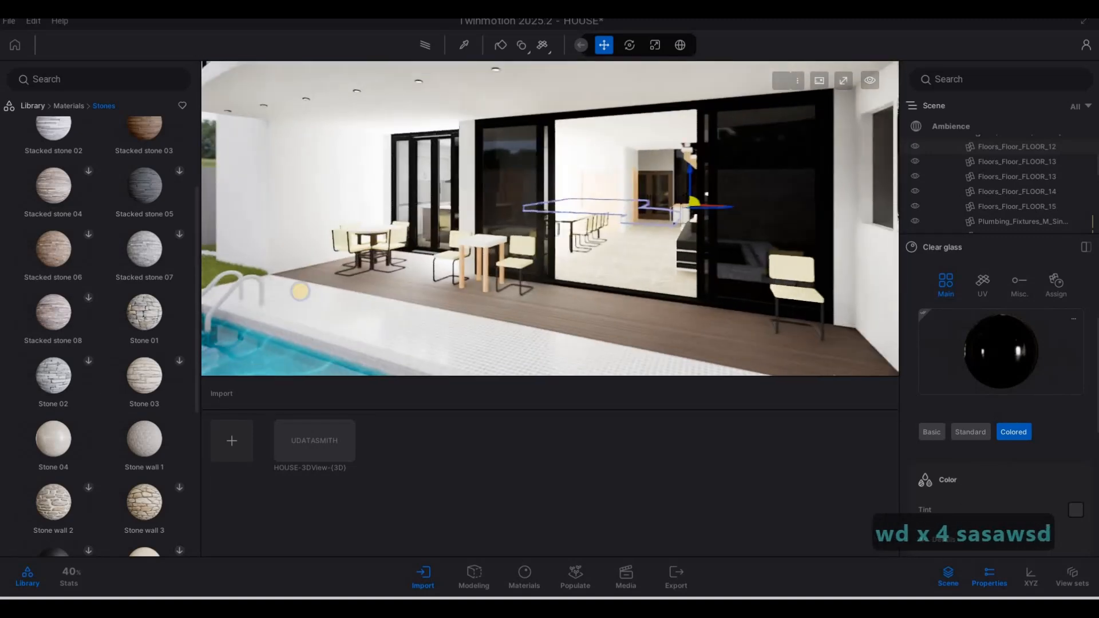
key(a)
key(s)
key(d)
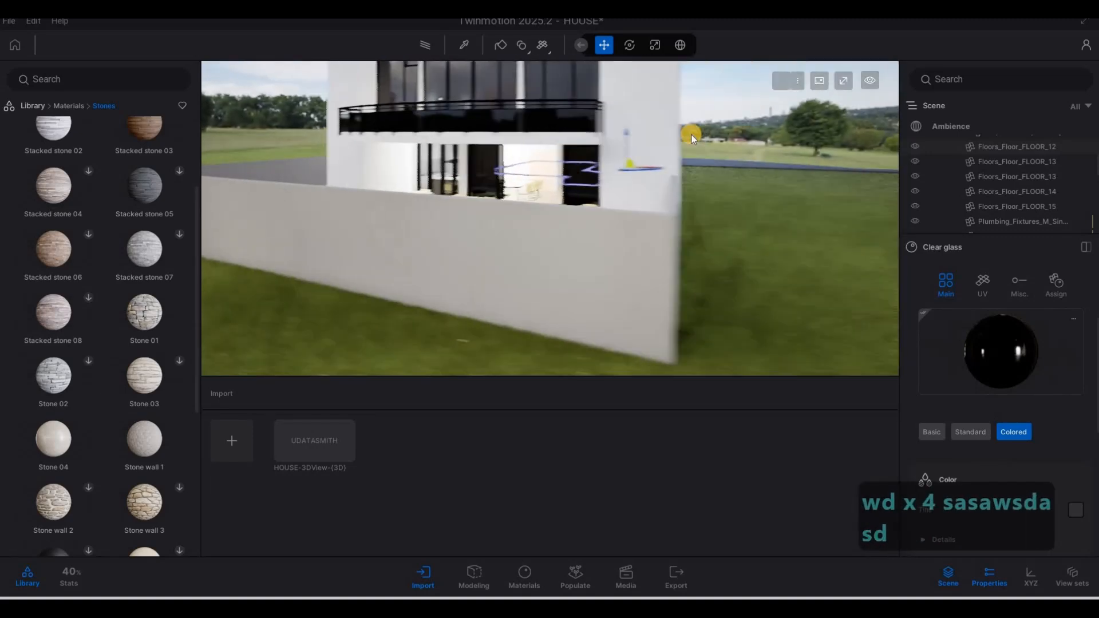
key(w)
key(d)
key(w)
key(d)
key(s)
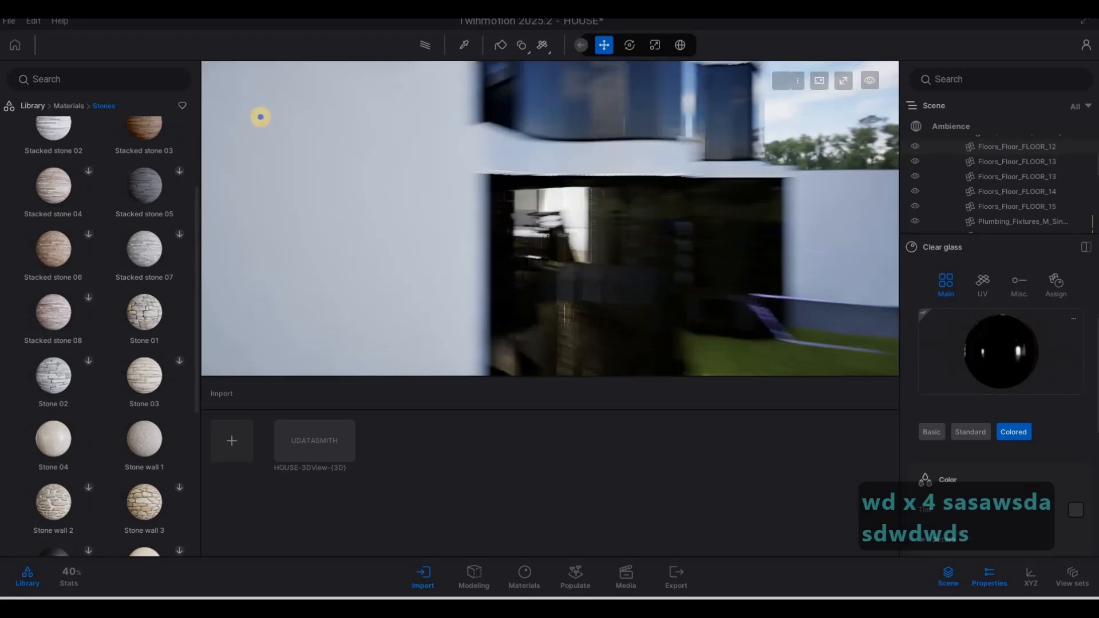
key(a)
key(w)
key(w)
key(w)
key(w)
key(w)
key(w)
key(w)
key(w)
key(w)
key(w)
key(w)
key(w)
key(w)
key(w)
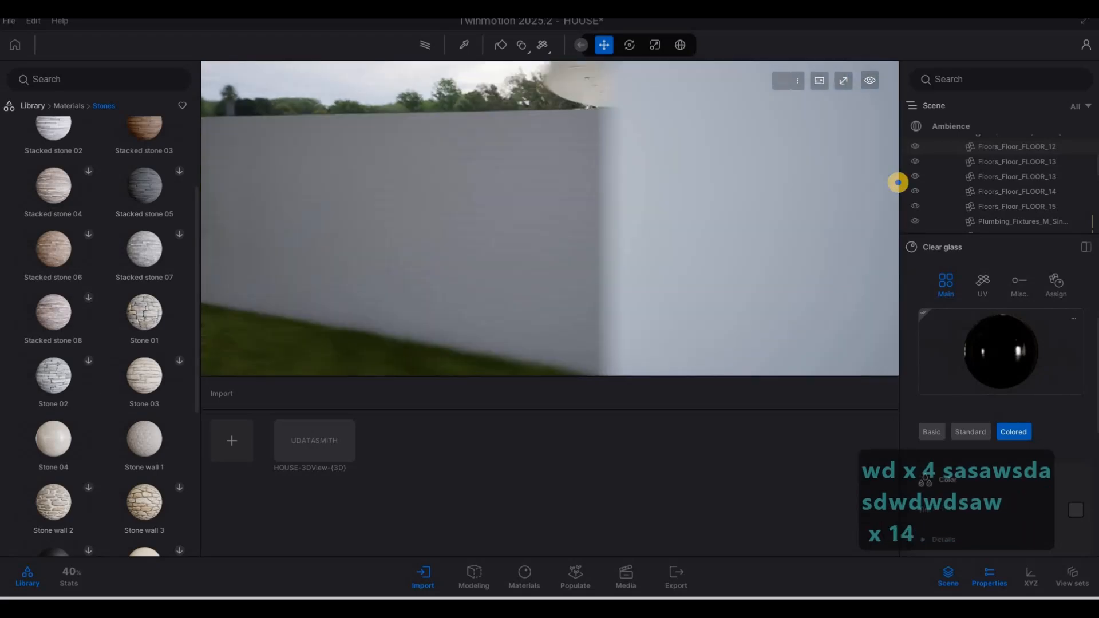
key(s)
key(a)
key(d)
click(465, 45)
click(599, 121)
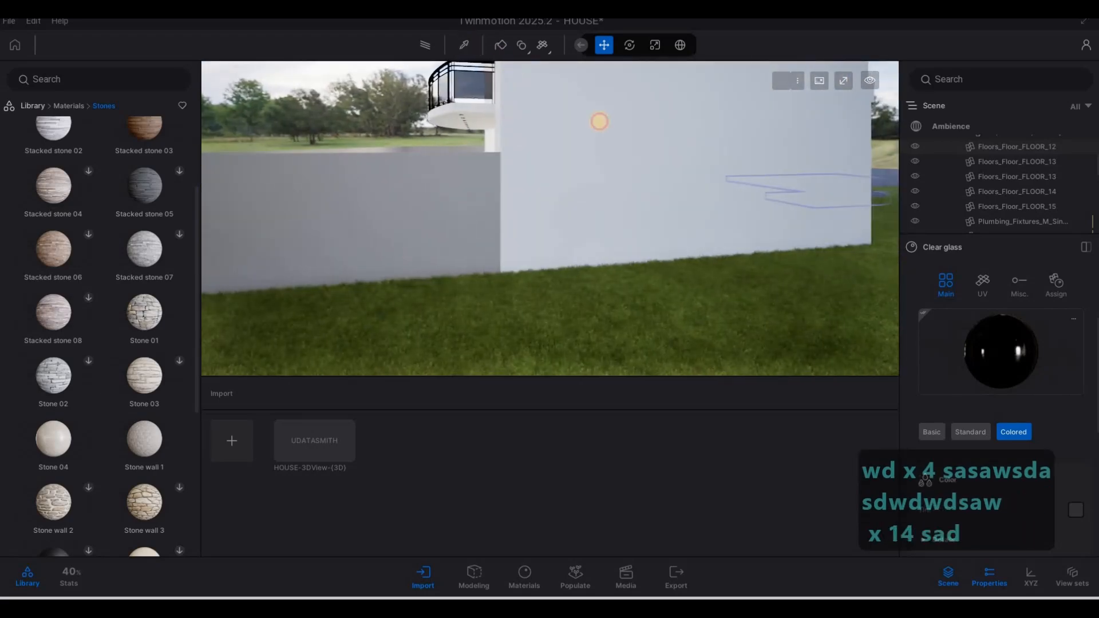
Step: Paint the low wall beside the pool with the white Matte material and fly in along it
click(363, 253)
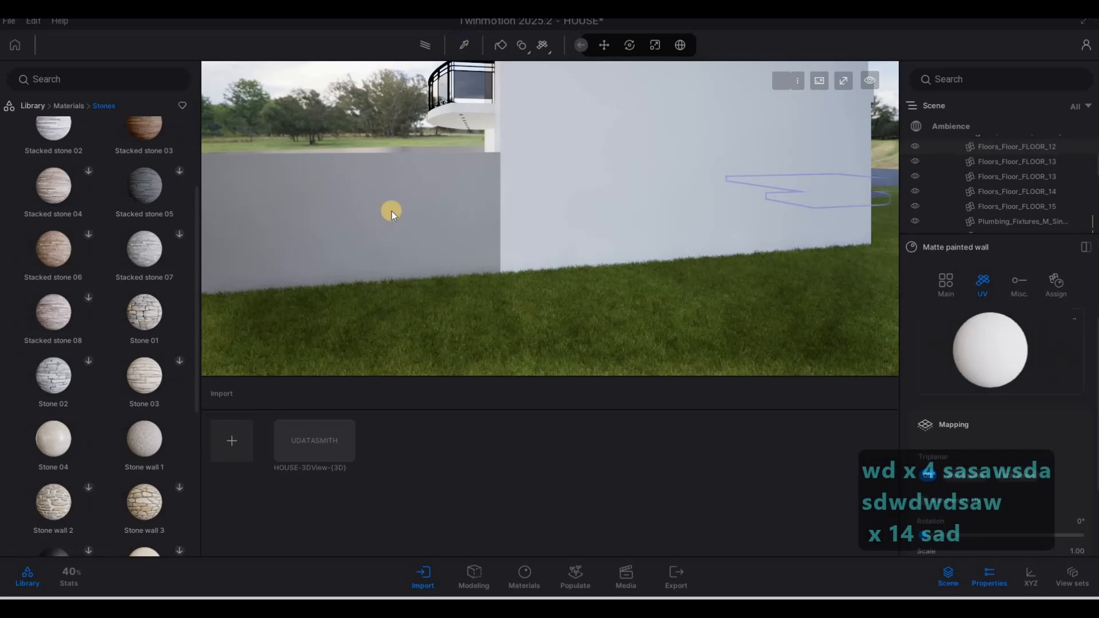
key(a)
key(w)
key(q)
key(a)
key(a)
key(a)
key(a)
key(a)
key(a)
key(a)
key(a)
key(a)
key(a)
key(a)
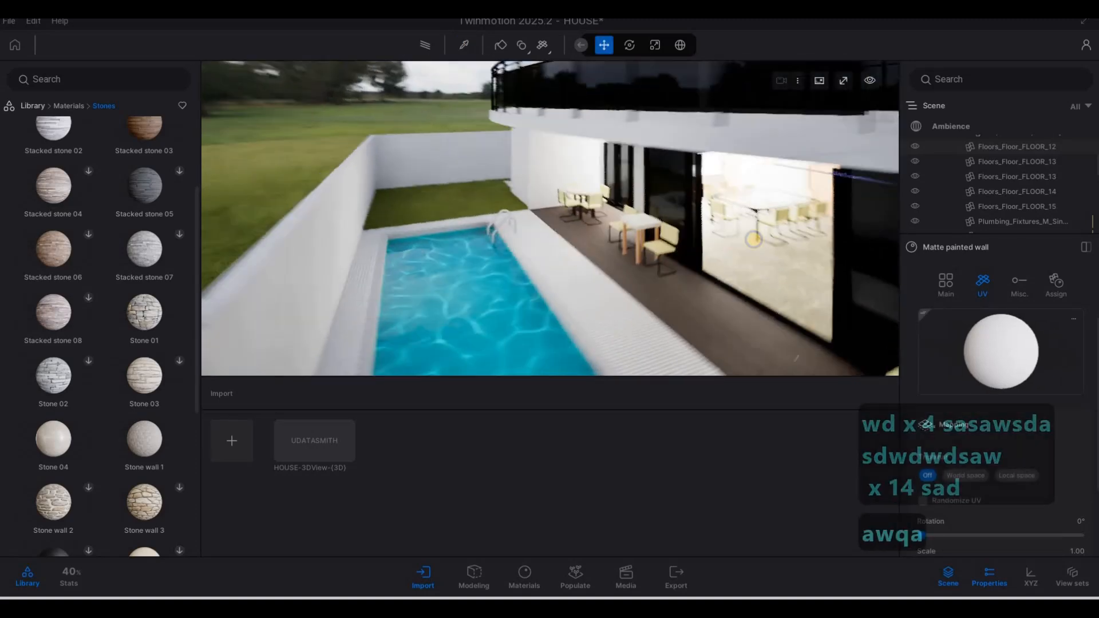
key(w)
key(w)
key(w)
key(w)
key(w)
key(w)
key(w)
key(w)
key(w)
key(w)
key(w)
key(w)
key(w)
key(w)
key(w)
key(w)
key(w)
key(w)
key(w)
key(w)
key(w)
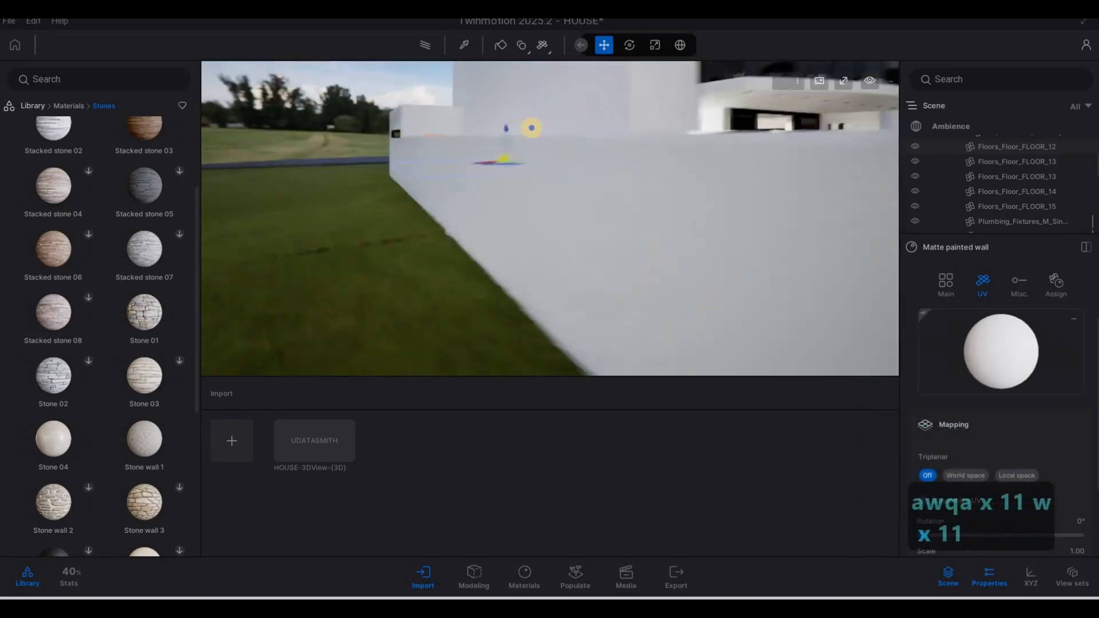
key(q)
key(a)
Step: Rise and pull back to frame the house front, the garage and the driveway
key(s)
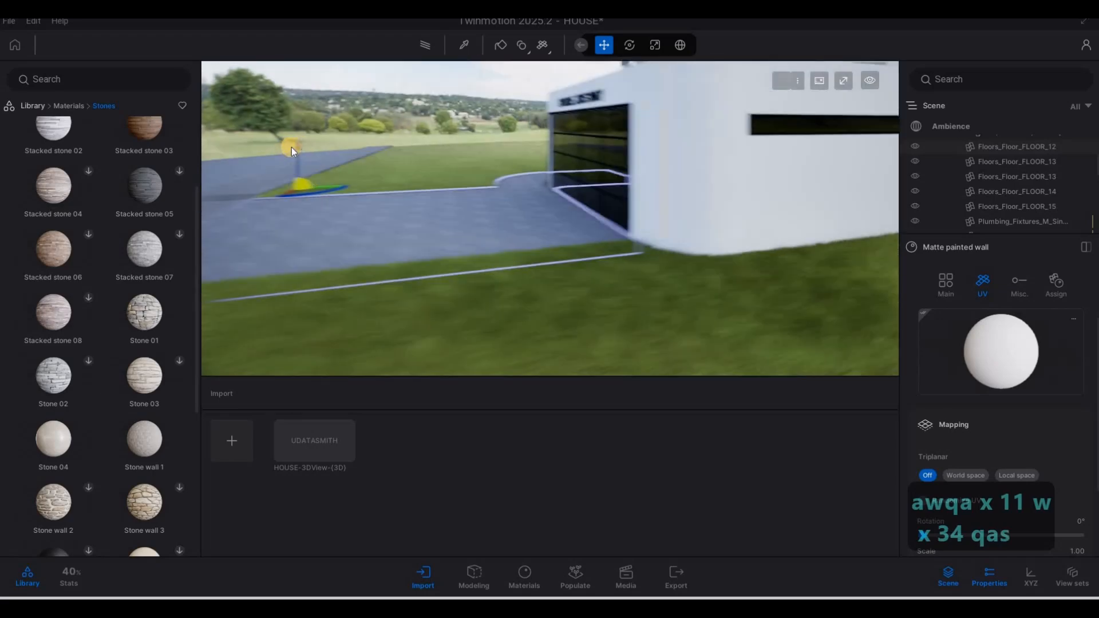
key(w)
key(s)
key(a)
key(s)
key(e)
key(s)
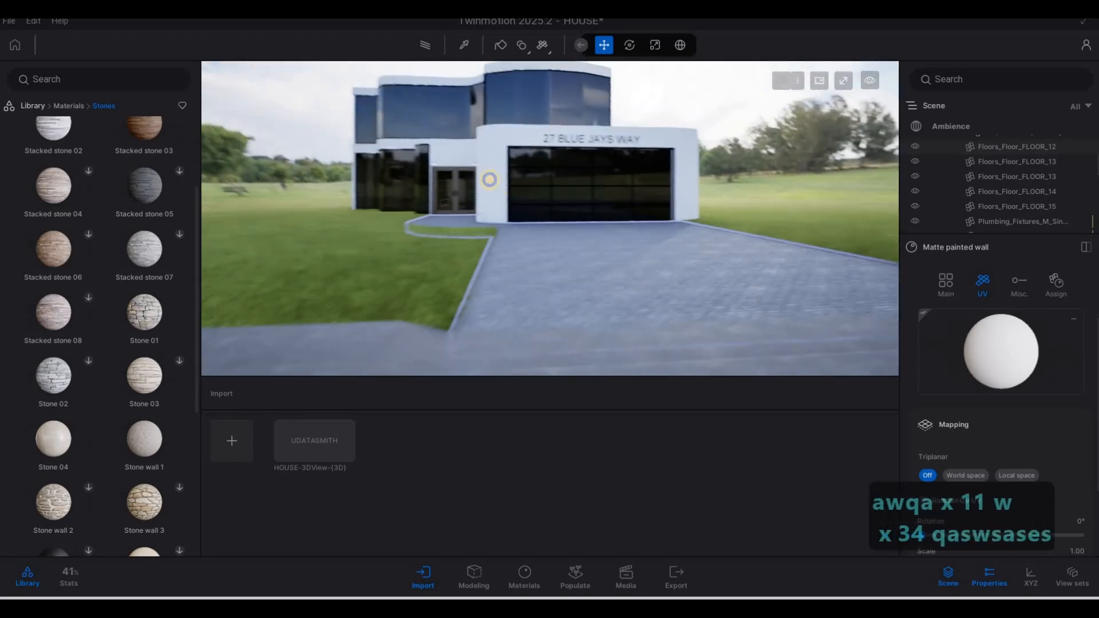
key(d)
key(a)
key(w)
key(w)
key(w)
key(w)
key(w)
key(w)
key(w)
key(w)
key(w)
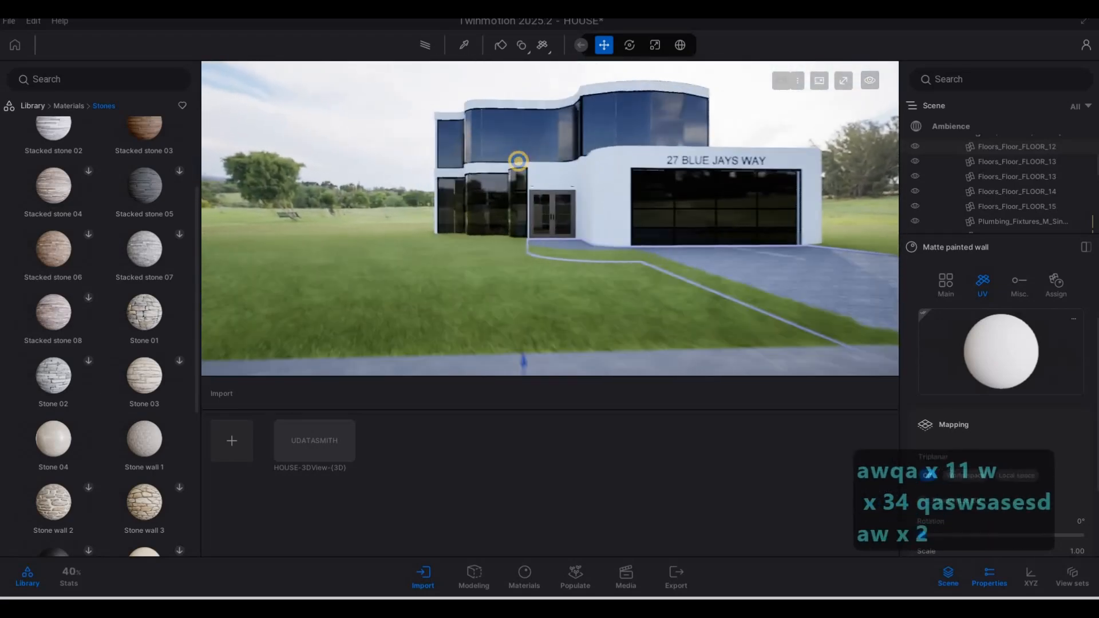
key(s)
key(d)
key(d)
key(d)
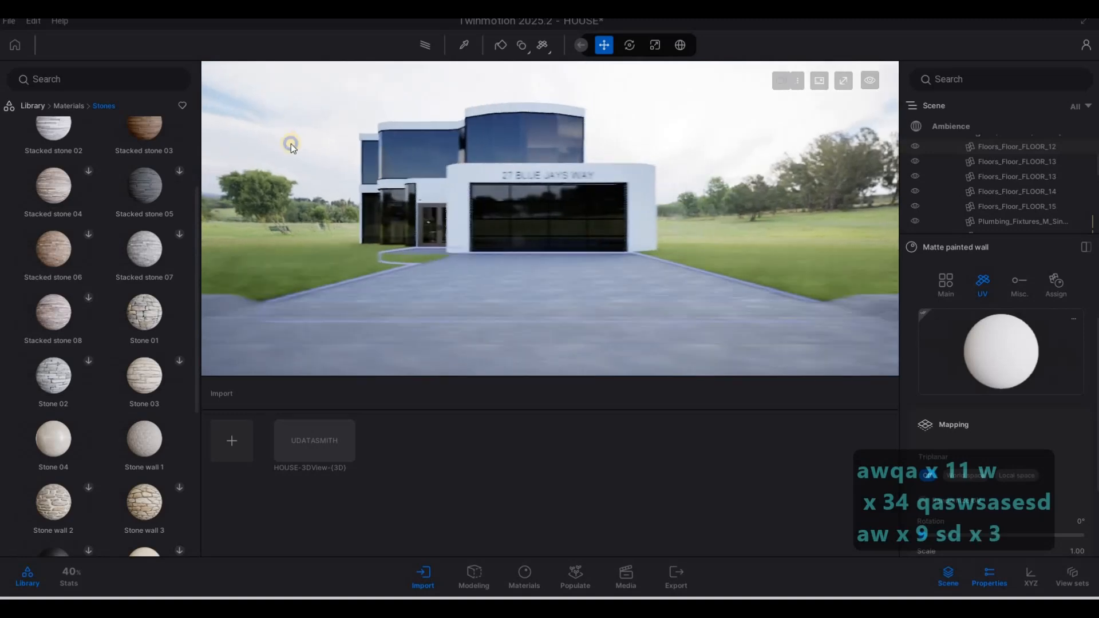
key(q)
key(d)
mouse_move(122, 132)
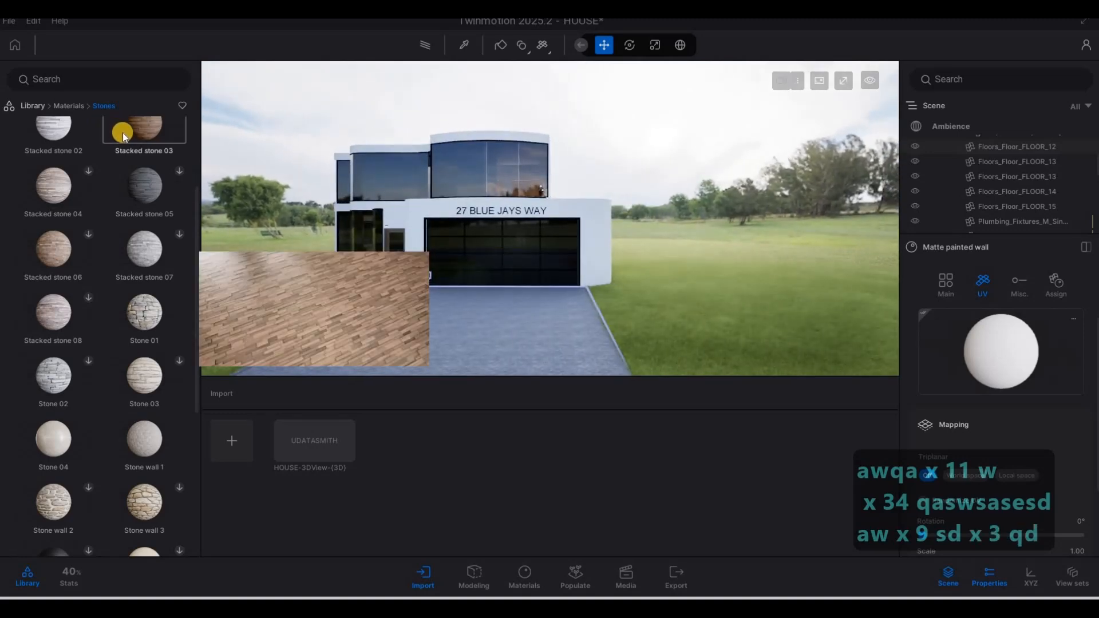
Step: Turn and fly the camera to face the garage and the paved driveway
right_drag(456, 300, 265, 309)
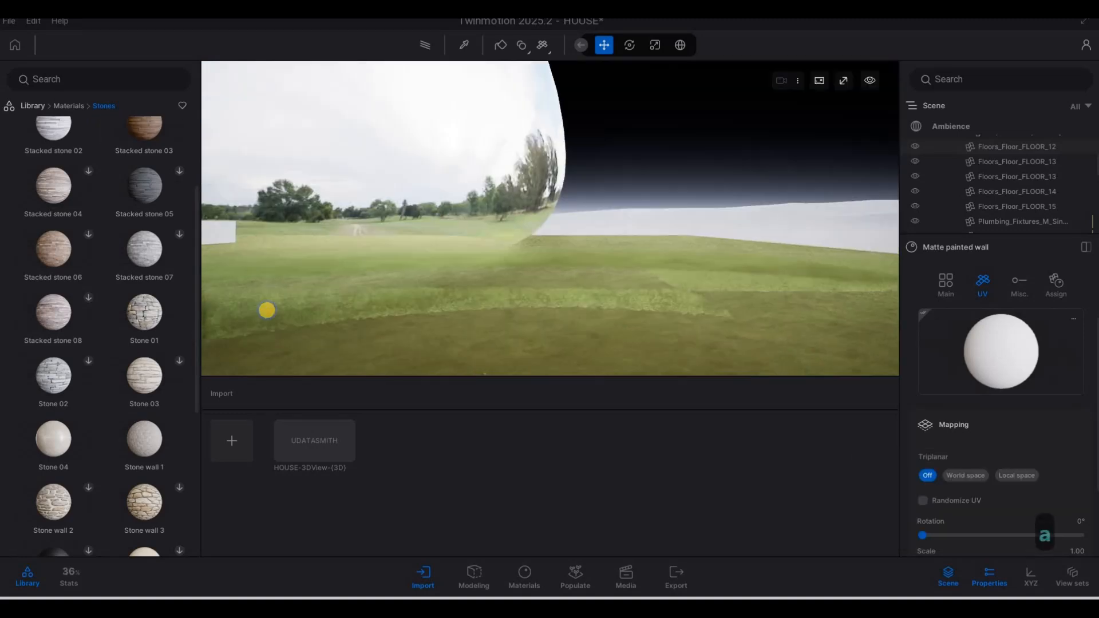
key(a)
key(a)
right_drag(517, 213, 40, 108)
key(w)
key(a)
key(a)
key(a)
key(a)
key(a)
key(a)
key(a)
key(a)
key(w)
key(w)
key(w)
key(w)
key(w)
key(w)
key(w)
key(w)
key(w)
key(w)
key(w)
key(w)
key(w)
key(w)
key(w)
key(w)
key(w)
key(w)
key(w)
key(w)
key(s)
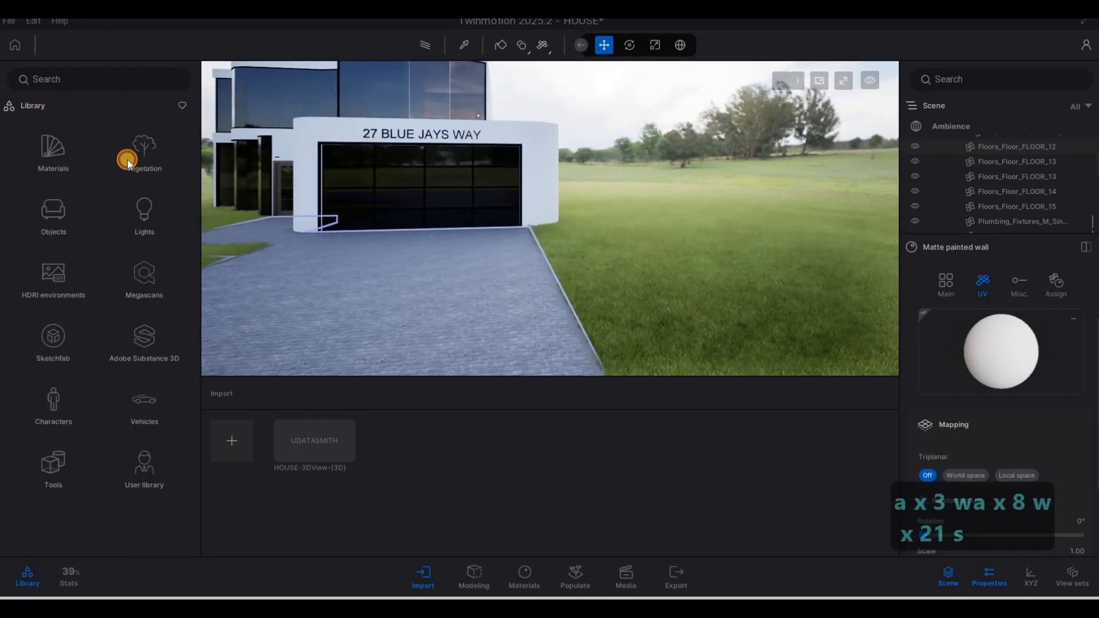
Step: Browse Vegetation Bushes and Detail grasses, then scroll Misc to find the Laurel hedge
click(127, 159)
click(51, 234)
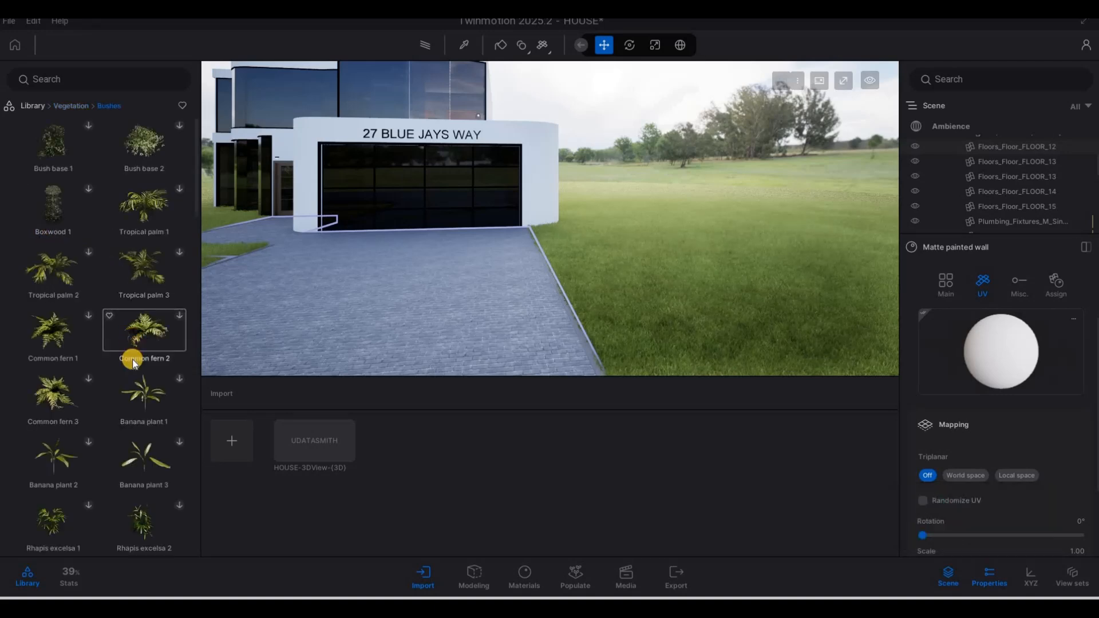
scroll(133, 361, down, 1)
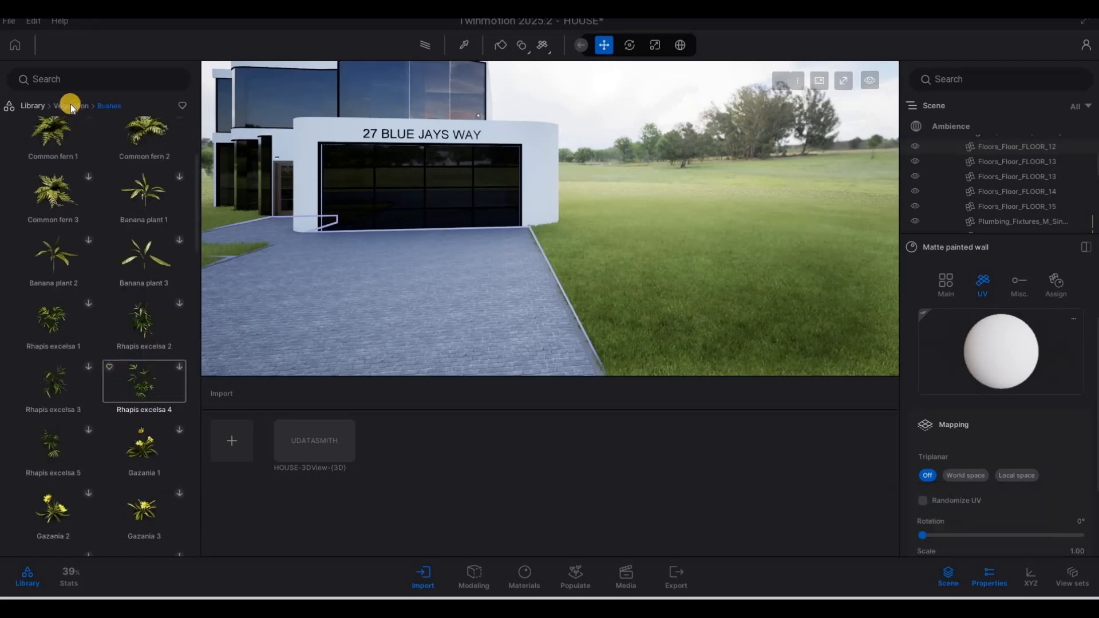
click(71, 106)
click(54, 286)
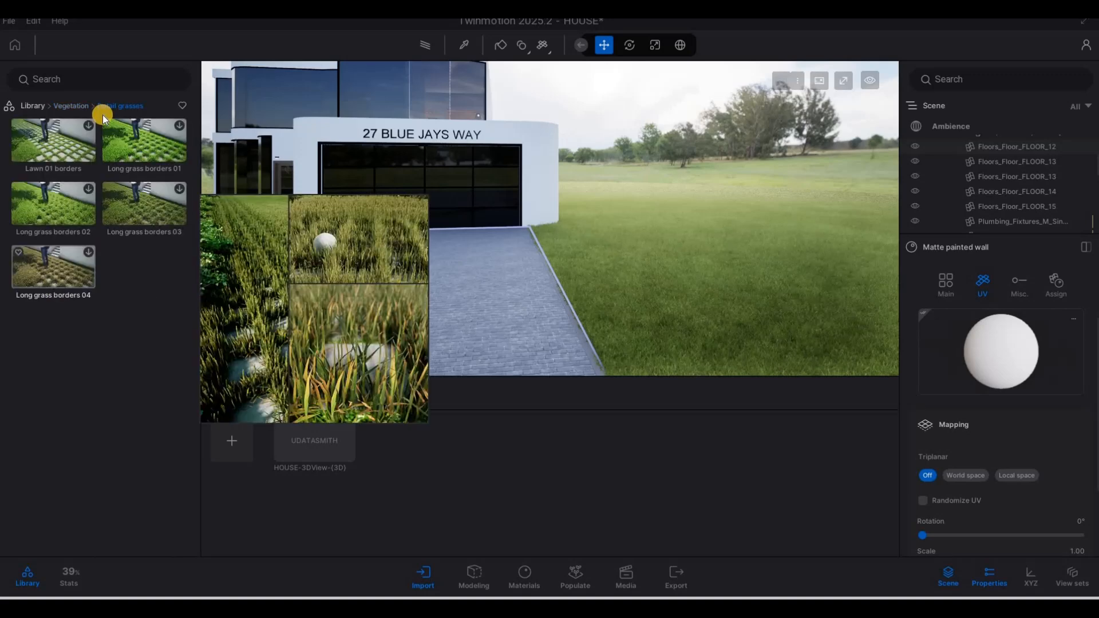
click(55, 326)
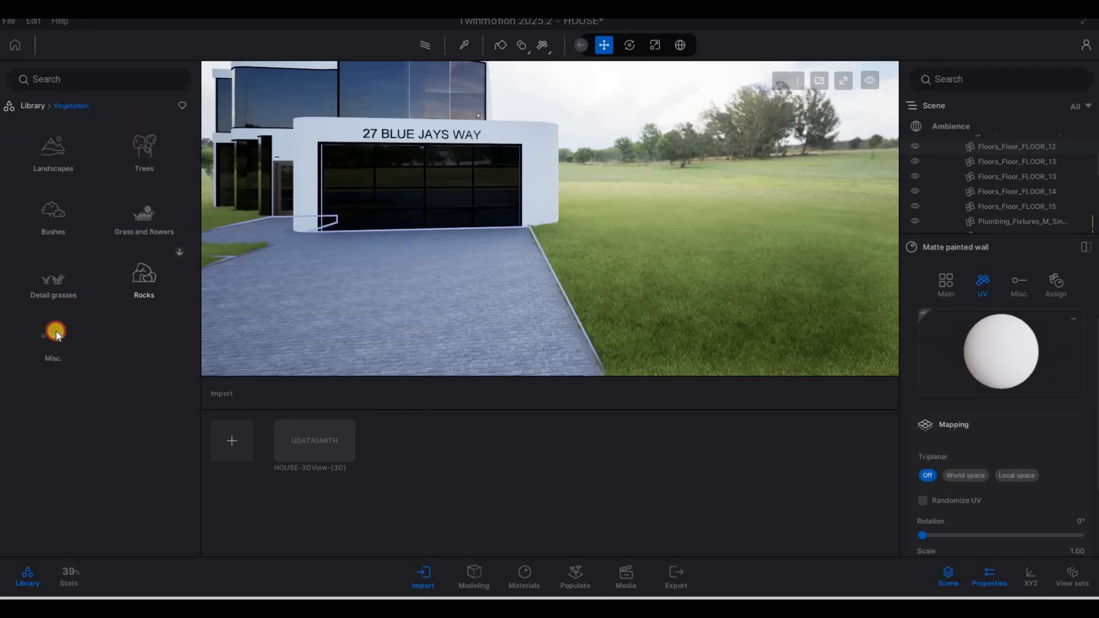
scroll(66, 348, down, 1)
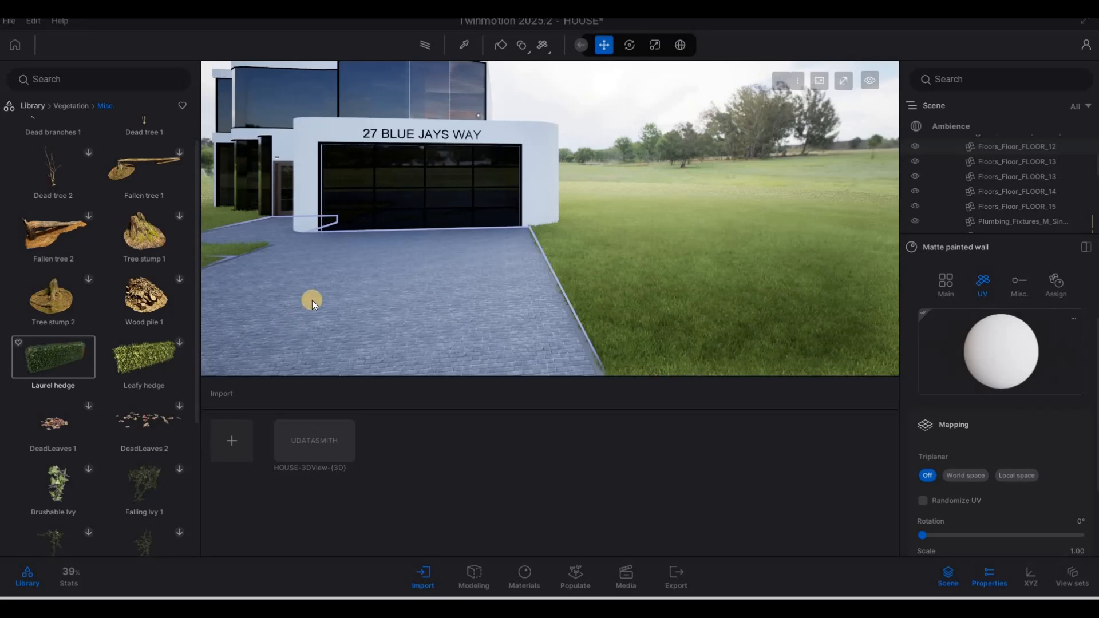
Step: Drop the Laurel hedge onto the lawn beside the cobblestone driveway
key(a)
key(a)
key(a)
key(a)
key(s)
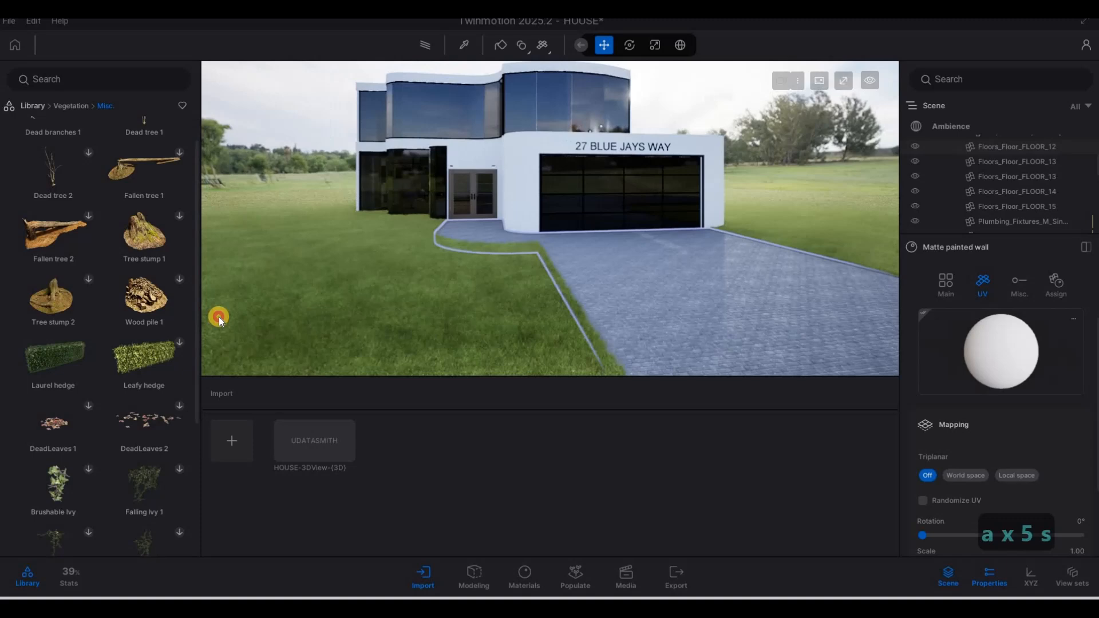
click(339, 231)
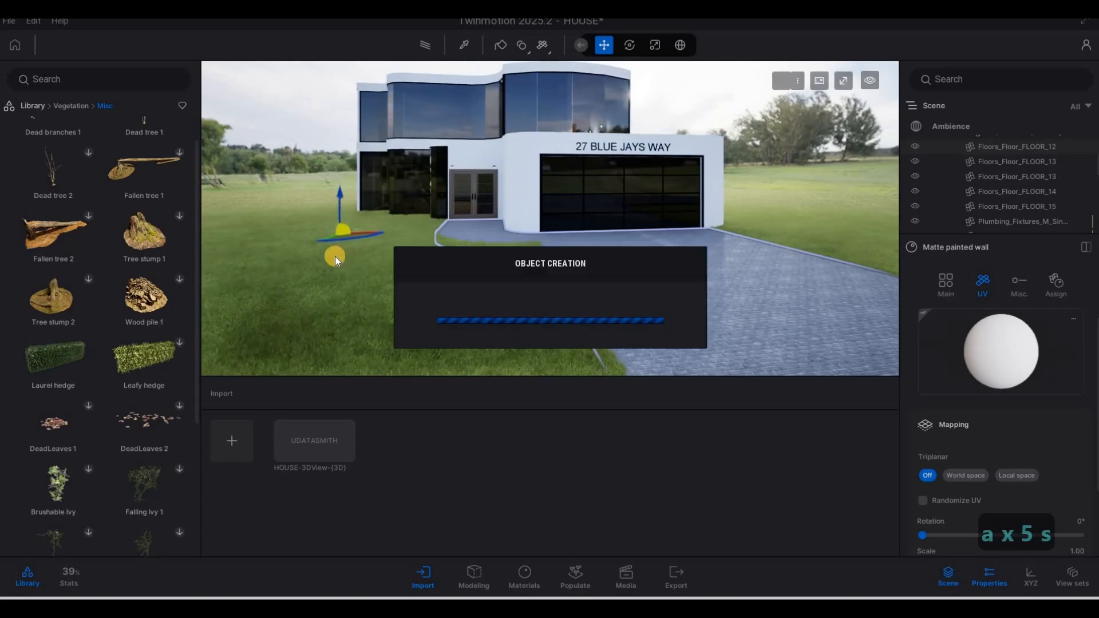
Step: Fly closer and drag the hedge left and back toward the house, next to the garage
key(a)
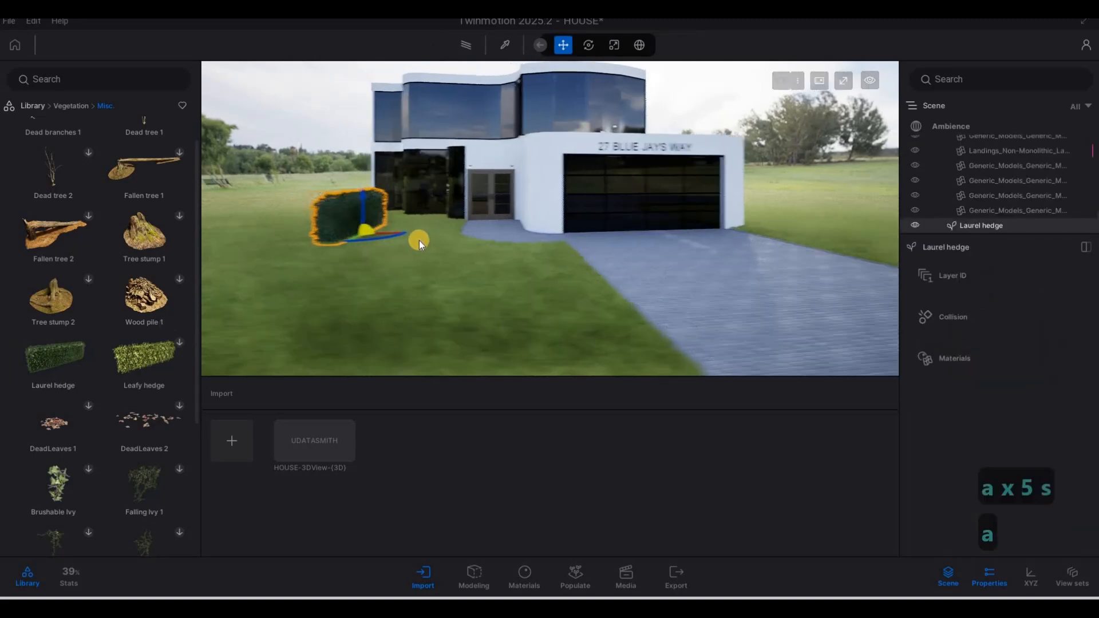
key(a)
key(w)
key(q)
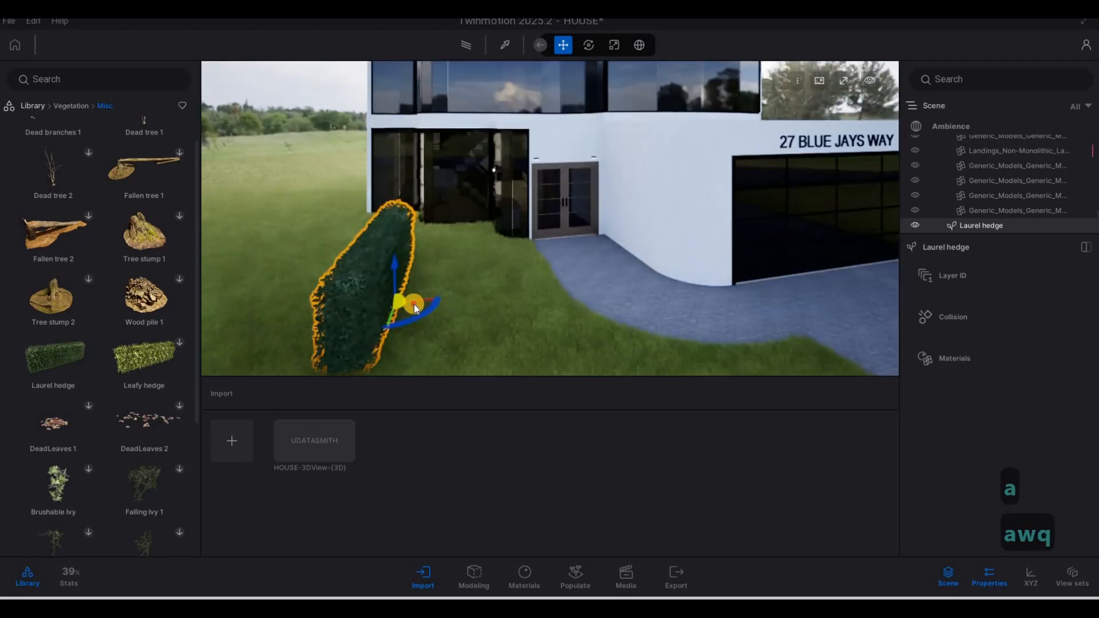
drag(369, 274, 349, 298)
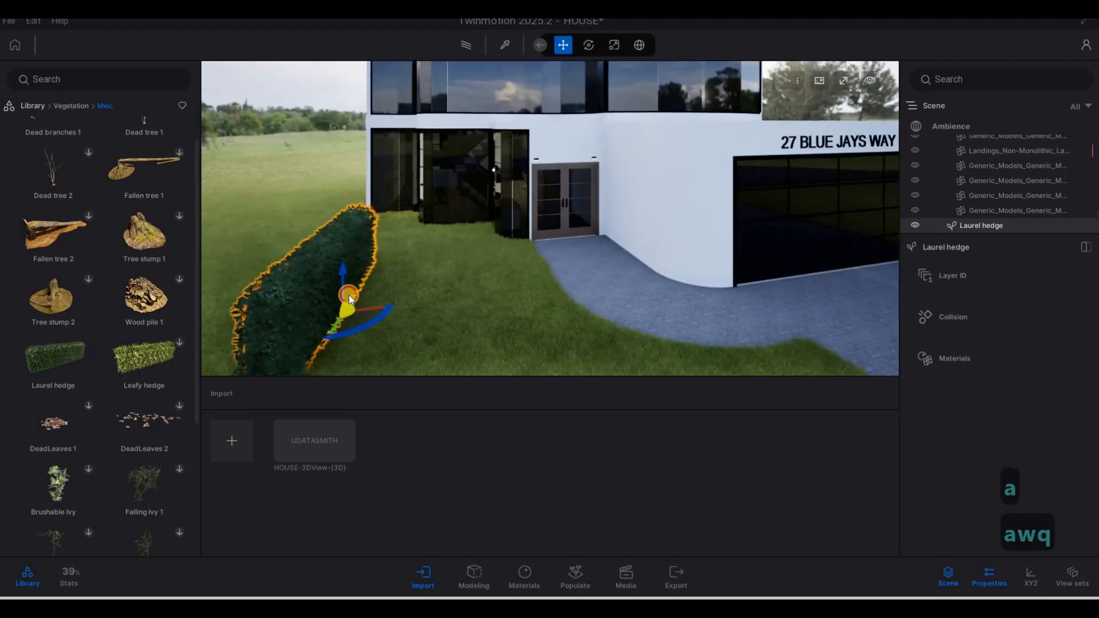
drag(341, 259, 342, 251)
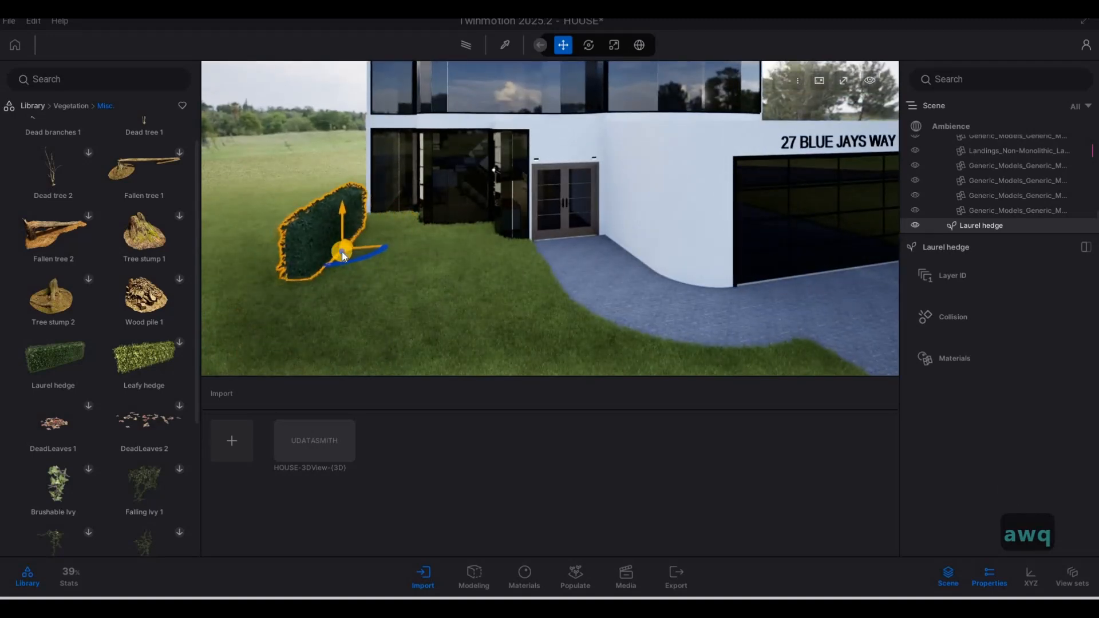
Step: Circle the camera around the placed hedge and pull back to see the driveway
key(a)
key(w)
key(q)
key(w)
key(d)
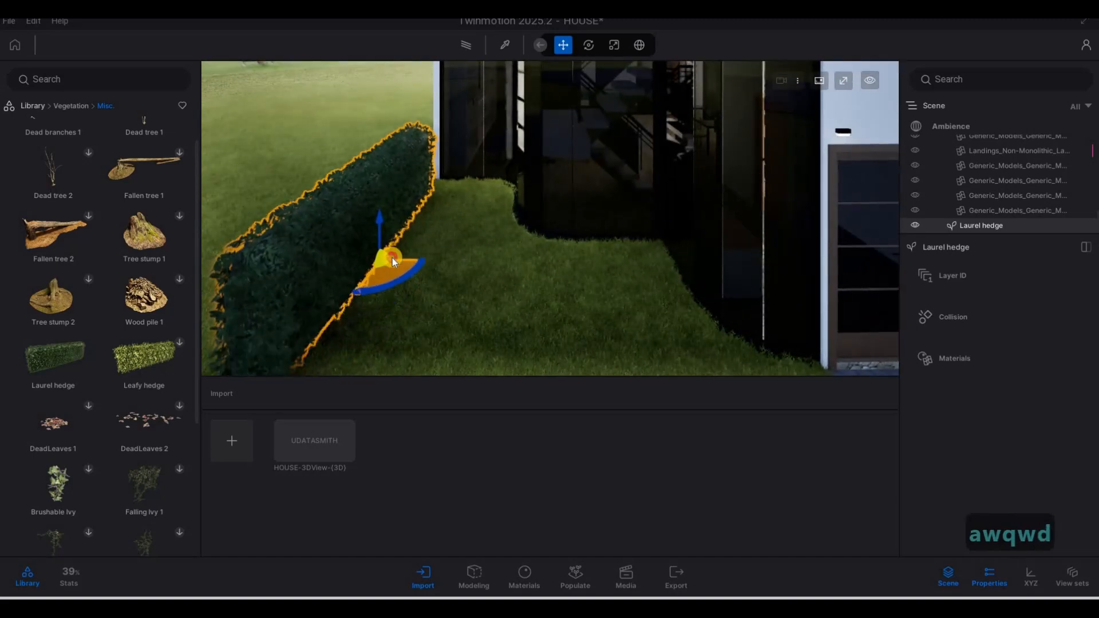
key(a)
key(w)
key(d)
key(s)
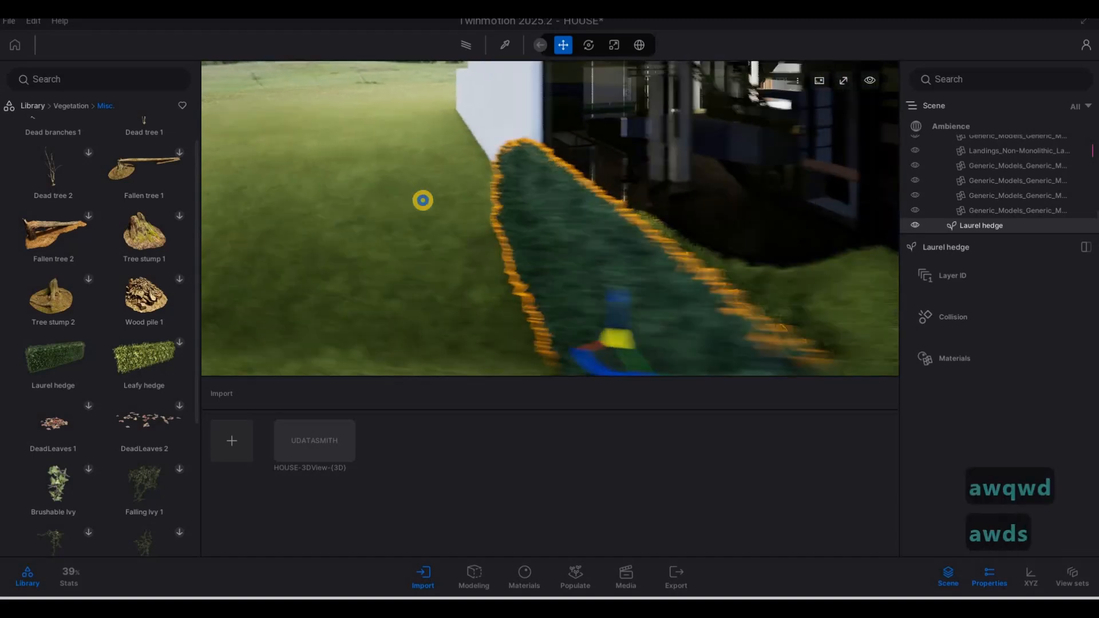
key(d)
key(d)
key(d)
key(d)
key(d)
key(d)
key(d)
key(d)
key(d)
key(d)
key(d)
key(d)
key(d)
key(a)
key(e)
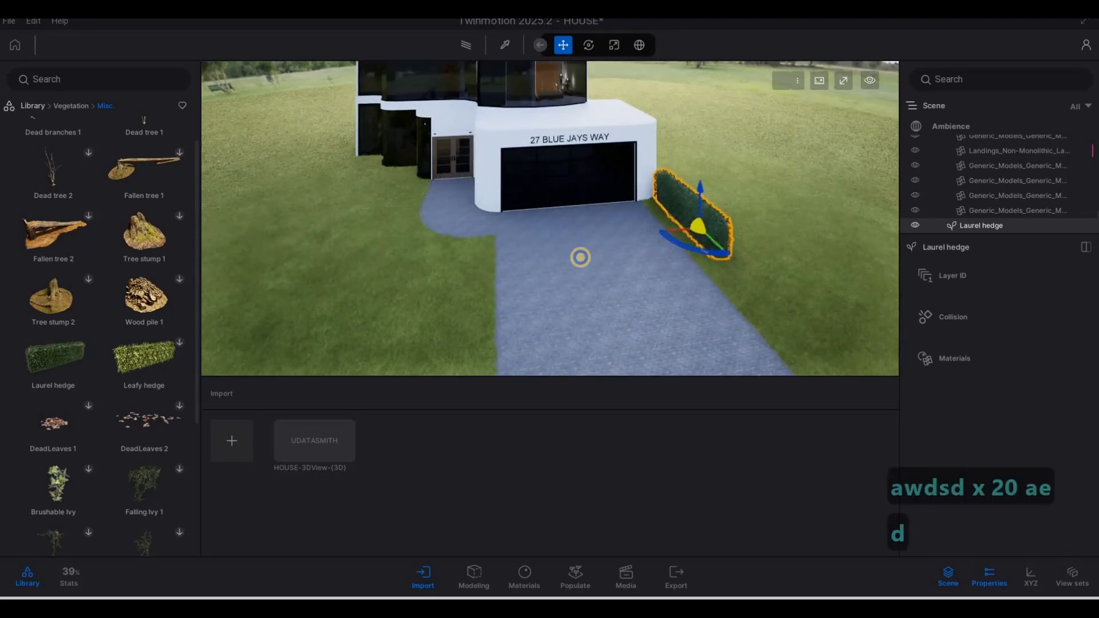
Step: Rotate the hedge so it runs along the edge of the driveway
key(w)
drag(671, 272, 695, 273)
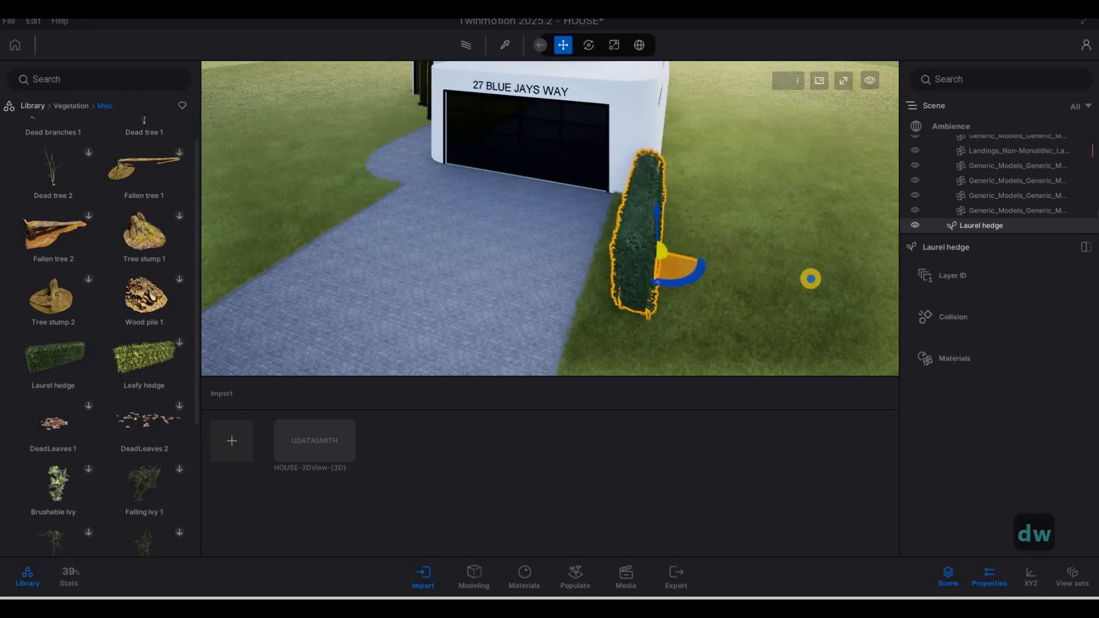
key(a)
key(s)
right_drag(809, 280, 622, 275)
key(a)
Step: Shift-drag a copy of the hedge 4.64 m further along the driveway edge
key(Tab)
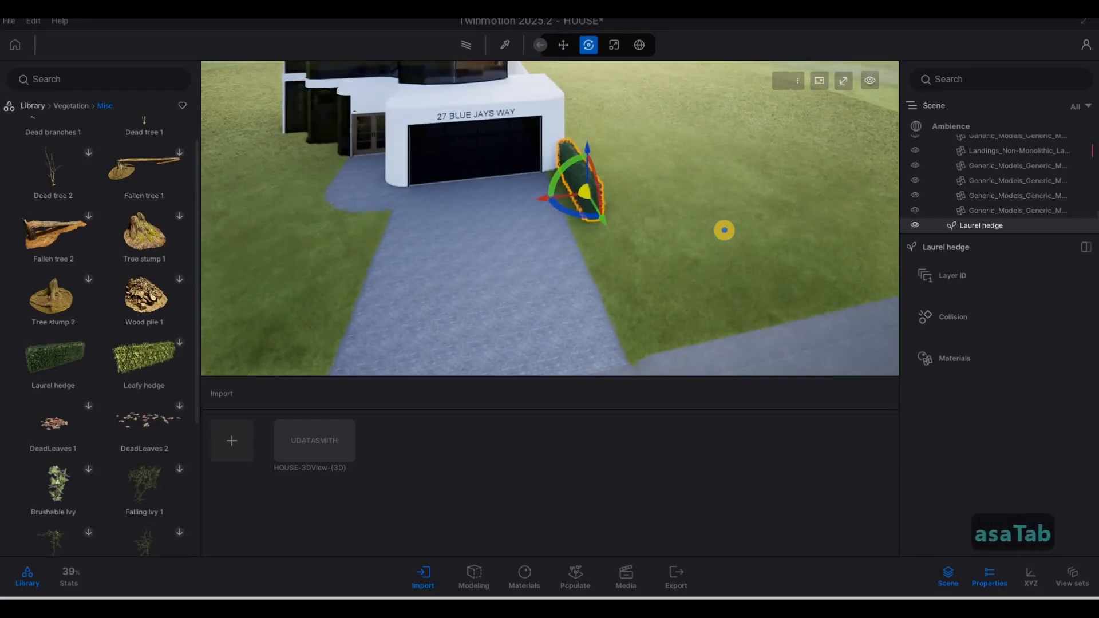
key(a)
key(w)
right_drag(723, 230, 634, 204)
key(e)
key(a)
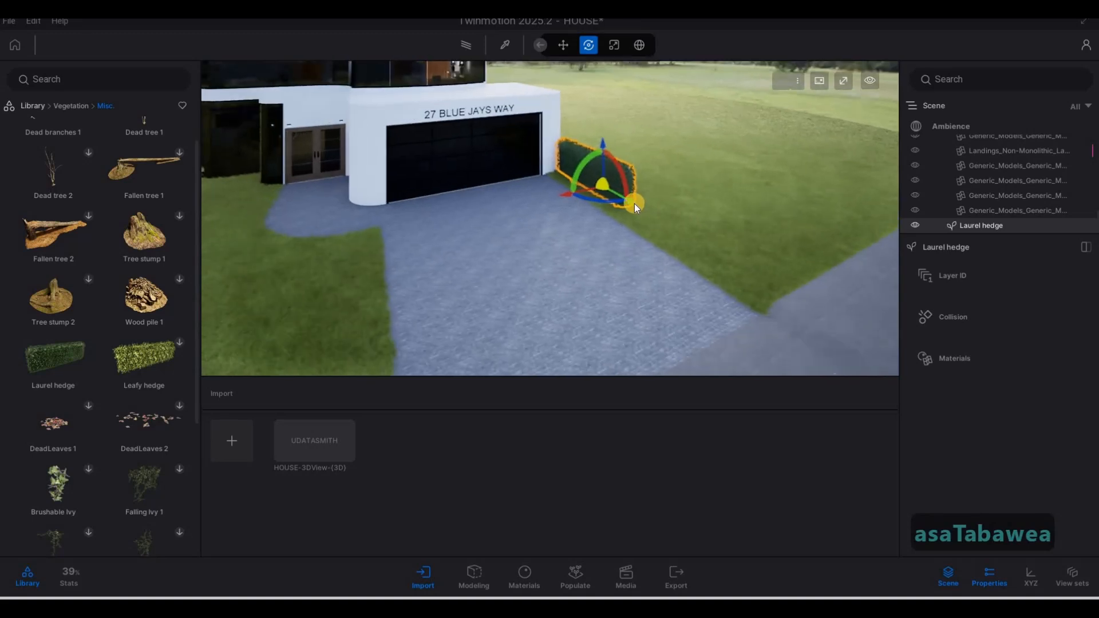
shift+drag(634, 204, 787, 330)
Step: Confirm the 1-instance copy, then copy the hedge nearest the garage along the driveway edge
click(525, 369)
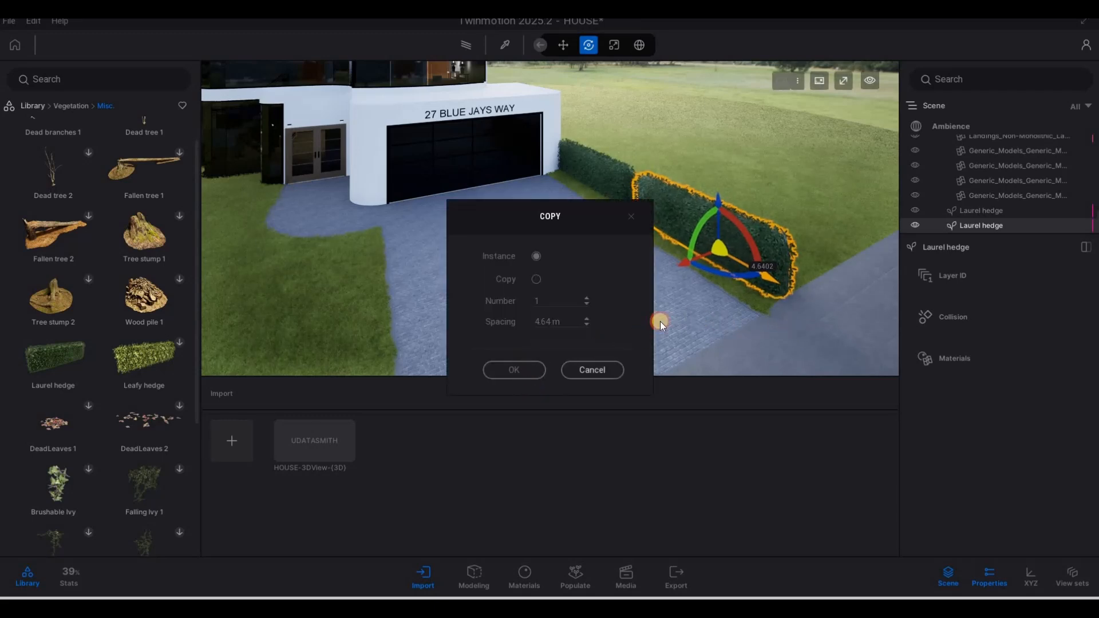
key(d)
right_drag(667, 303, 642, 292)
key(w)
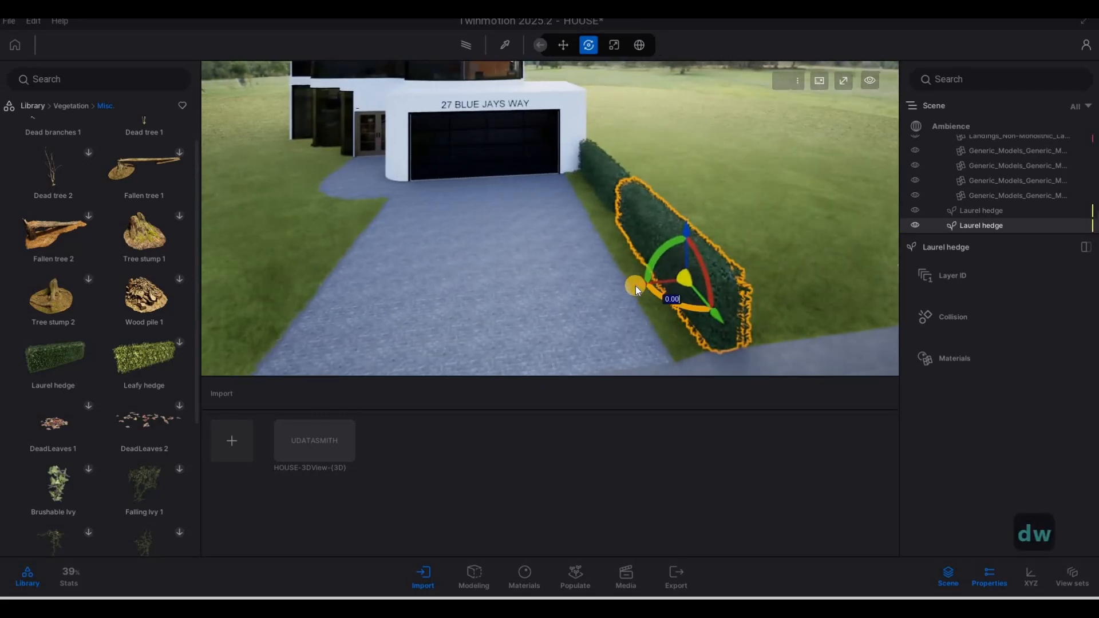
key(w)
right_drag(625, 208, 652, 166)
key(a)
key(w)
click(652, 166)
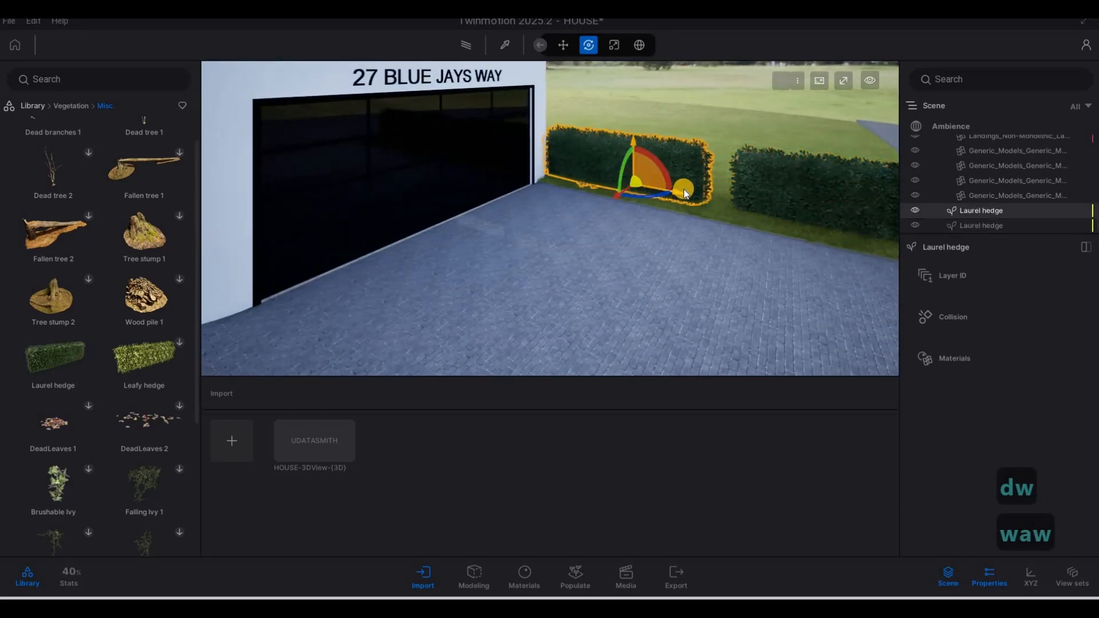
mouse_move(683, 189)
mouse_down()
mouse_move(714, 200)
mouse_move(671, 198)
mouse_up()
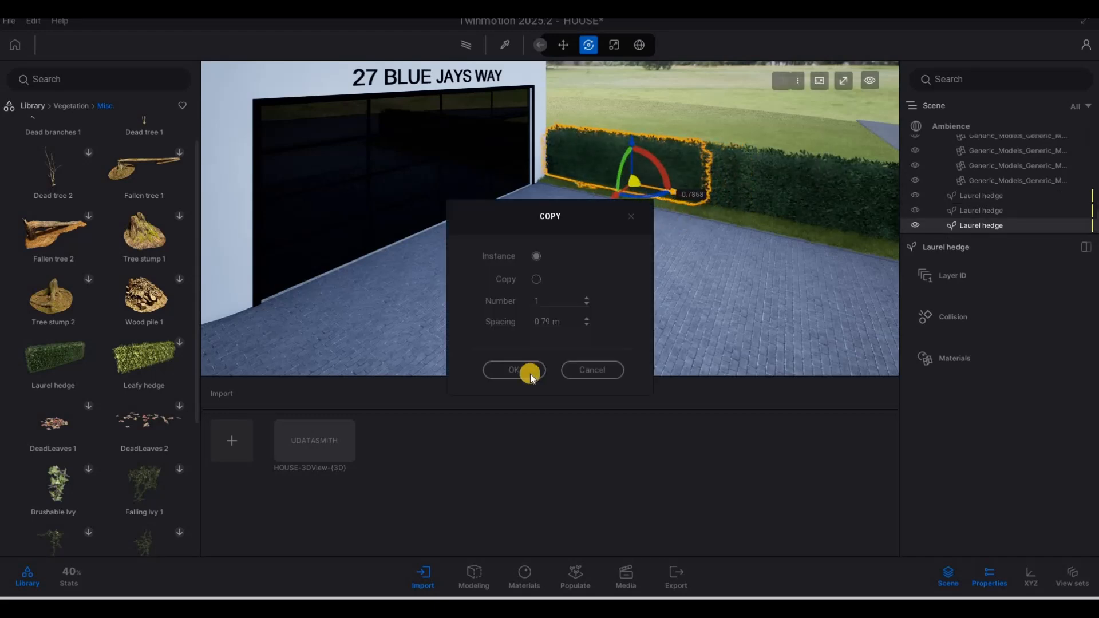
key(Escape)
key(Escape)
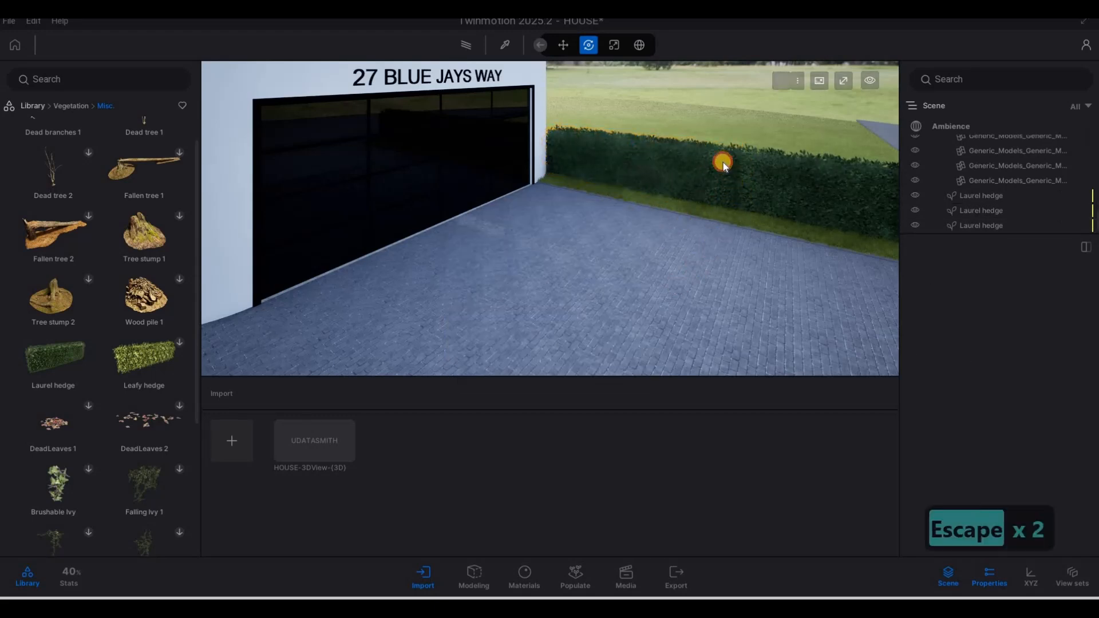
Step: Scale the new hedge copy to 0.50 length and slide it into the gap
click(661, 203)
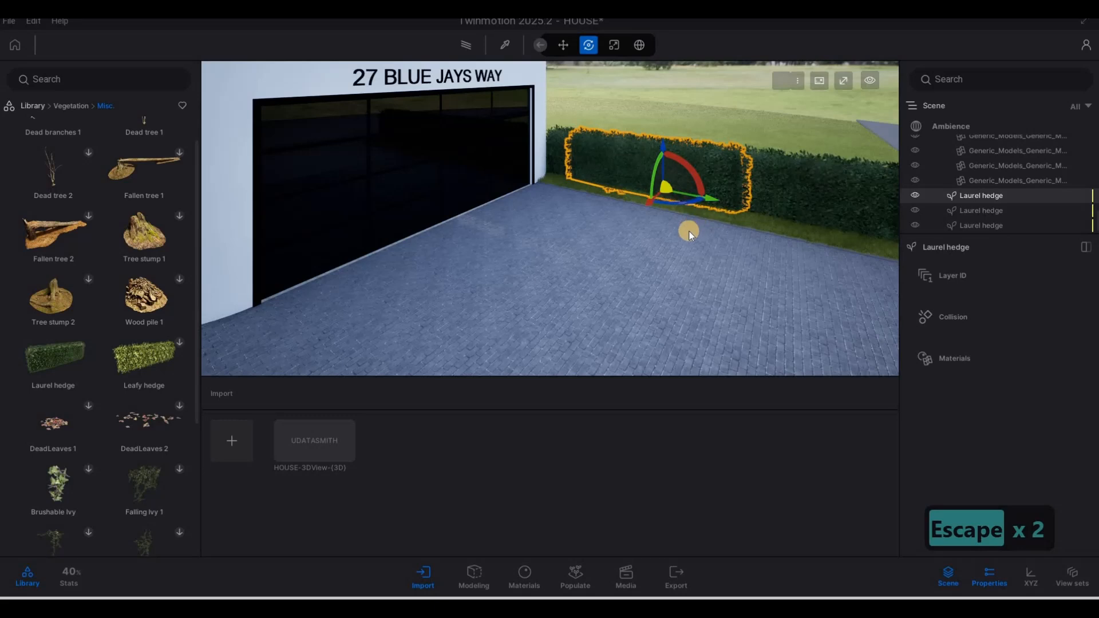
key(Caps_Lock)
key(Tab)
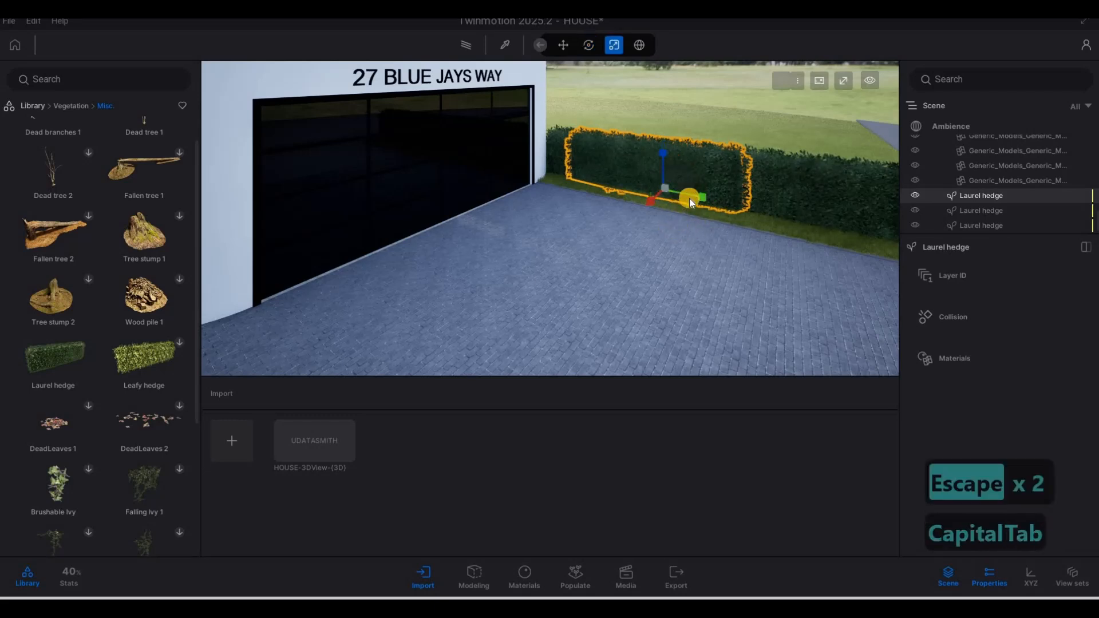
drag(698, 198, 660, 194)
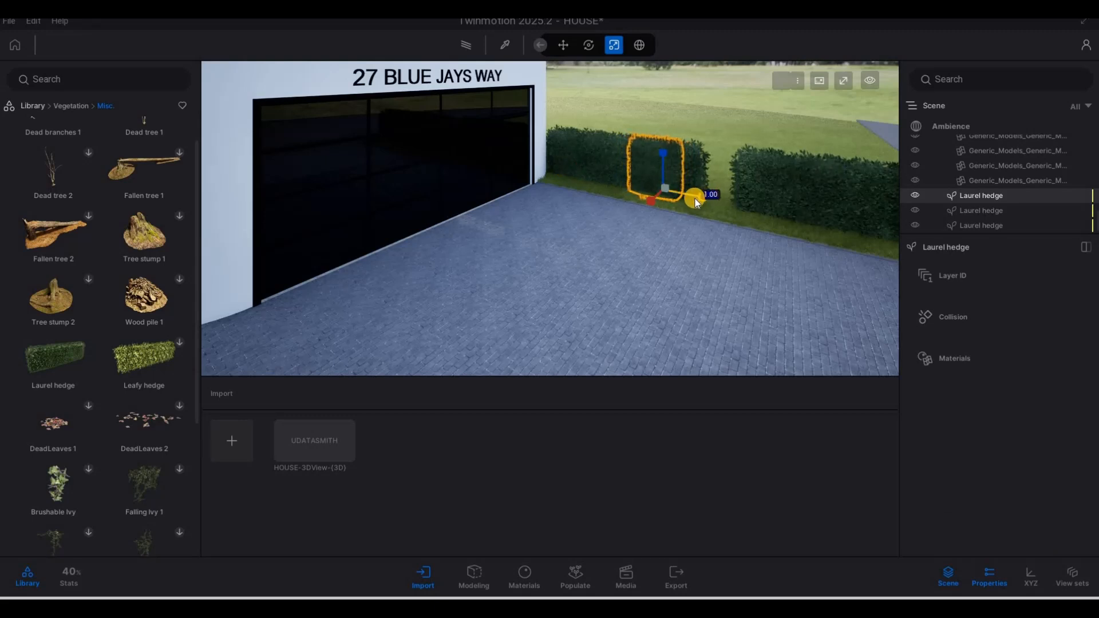
key(Tab)
key(Tab)
drag(706, 200, 775, 214)
Step: Deselect the hedge and fly back to frame the house front and hedge row
key(Escape)
key(Escape)
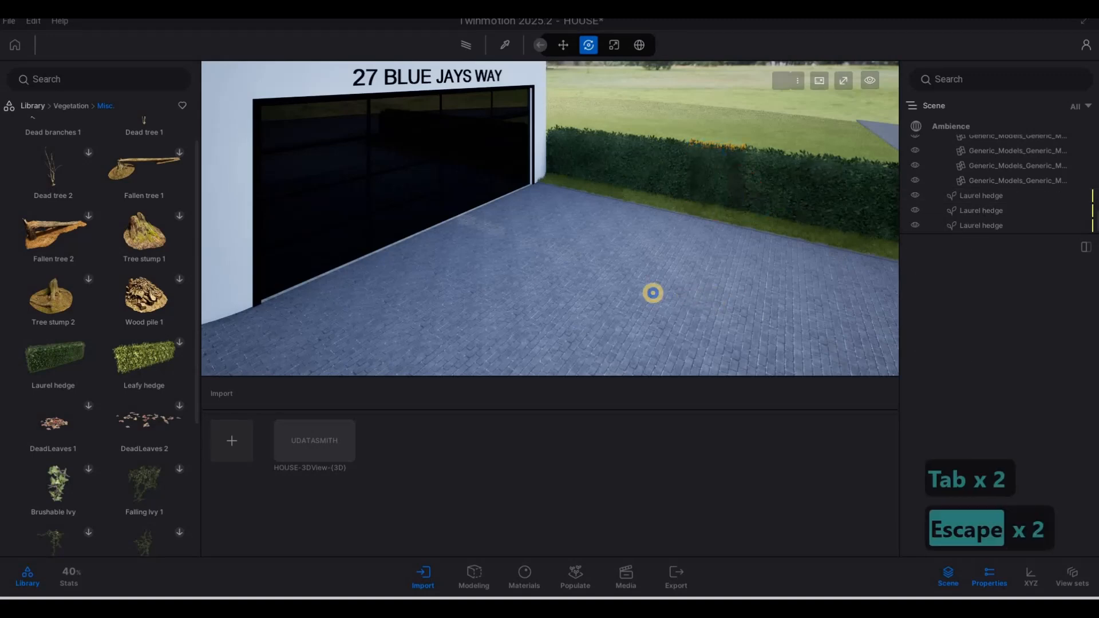
key(d)
right_drag(652, 292, 767, 301)
key(s)
key(s)
key(s)
key(w)
key(d)
key(w)
key(a)
key(s)
key(w)
key(e)
key(a)
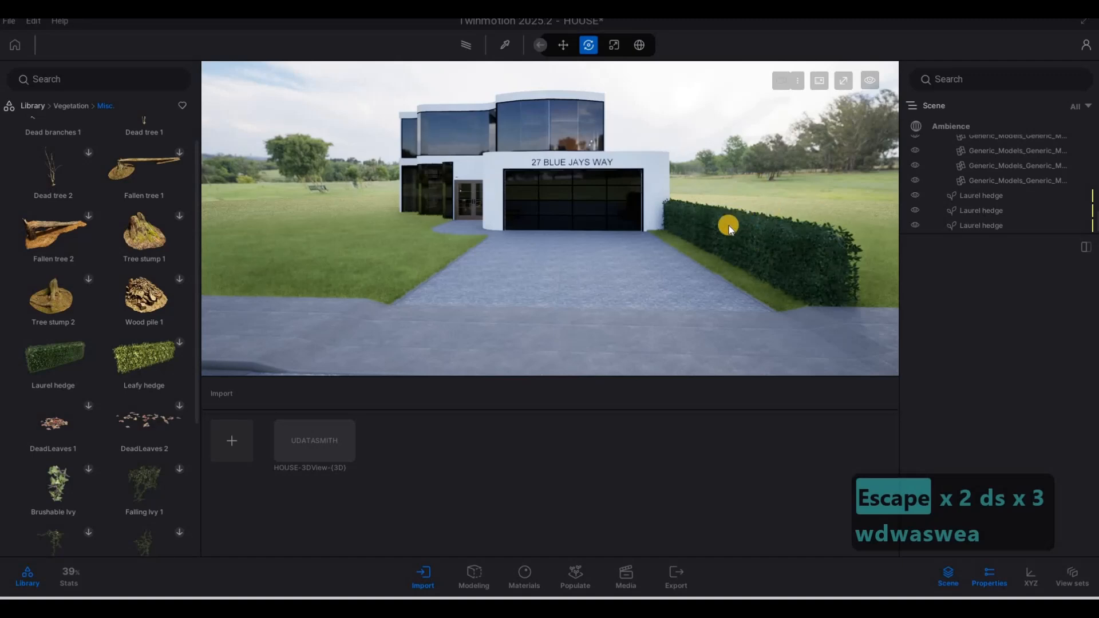
Step: Fly toward the house and hedge, and return the library to the vegetation categories
key(a)
right_drag(746, 237, 672, 233)
key(a)
key(d)
key(w)
key(q)
key(s)
key(a)
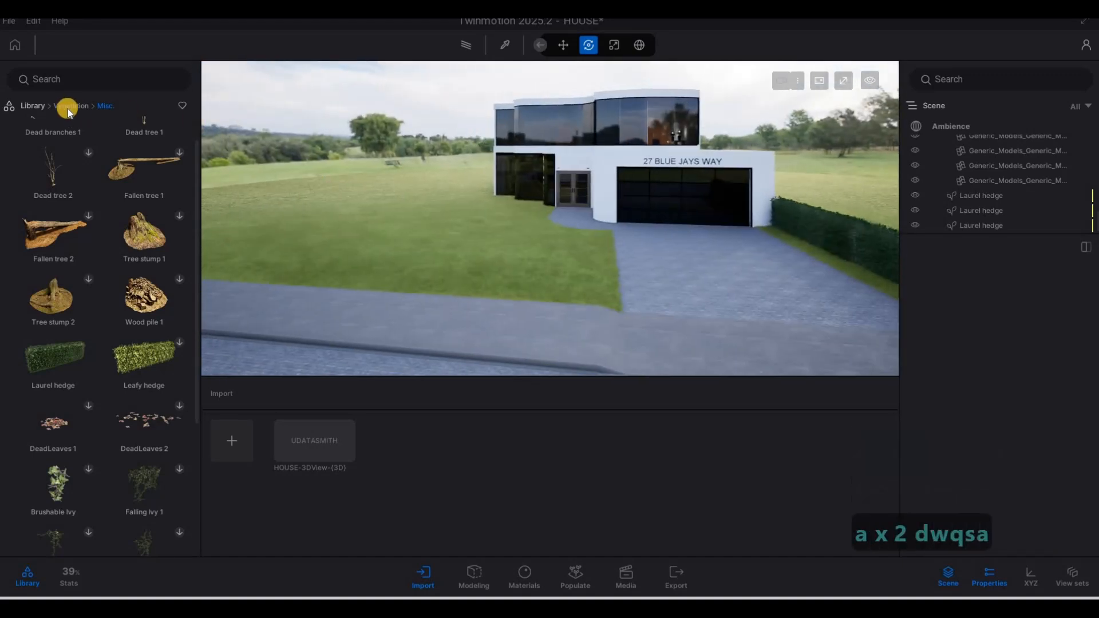
click(72, 107)
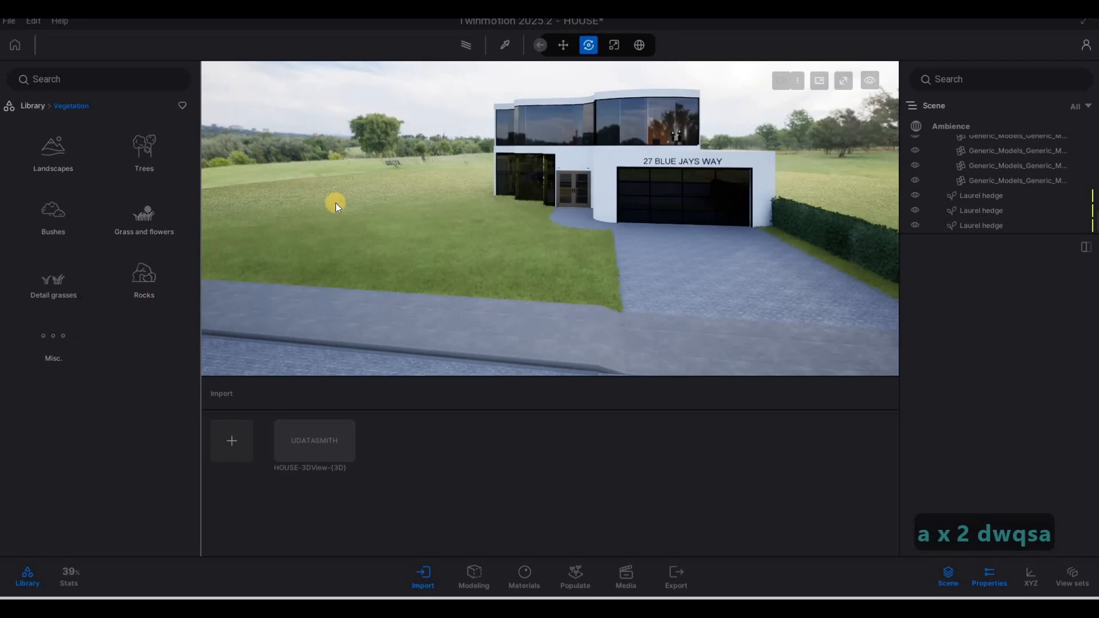
Step: Fly past and away from the house to review the continuous hedge along the driveway
key(a)
key(d)
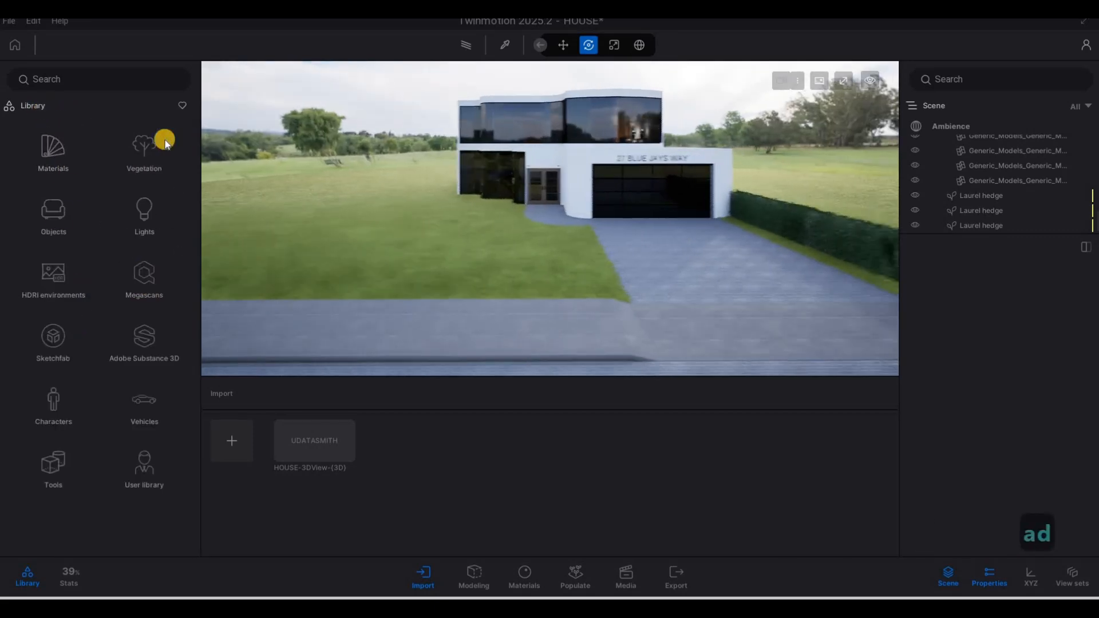
key(a)
key(d)
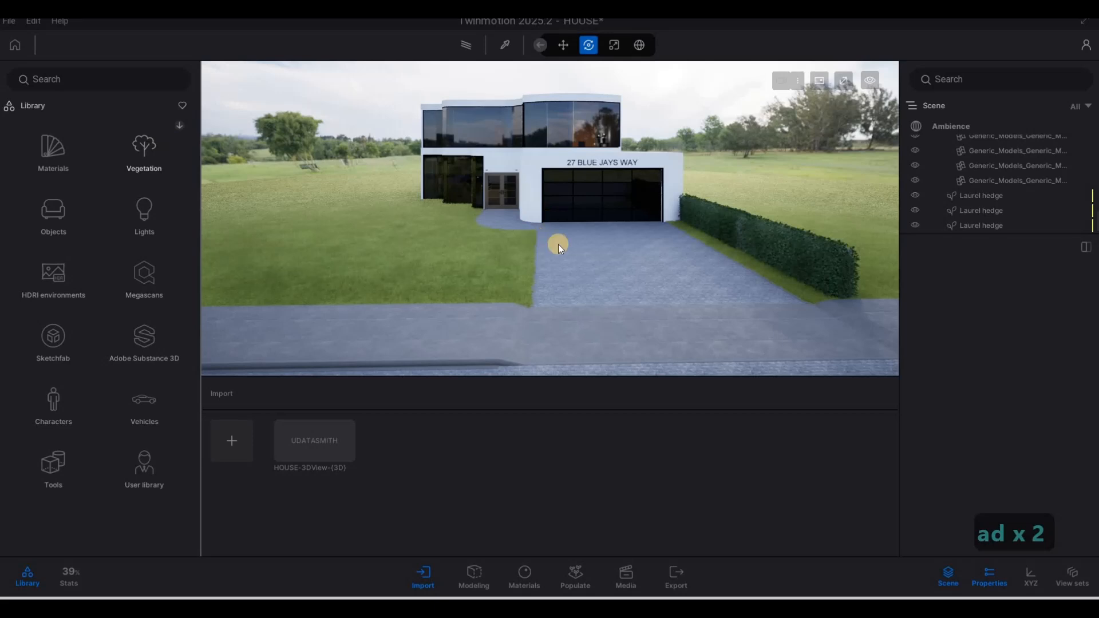
key(d)
key(a)
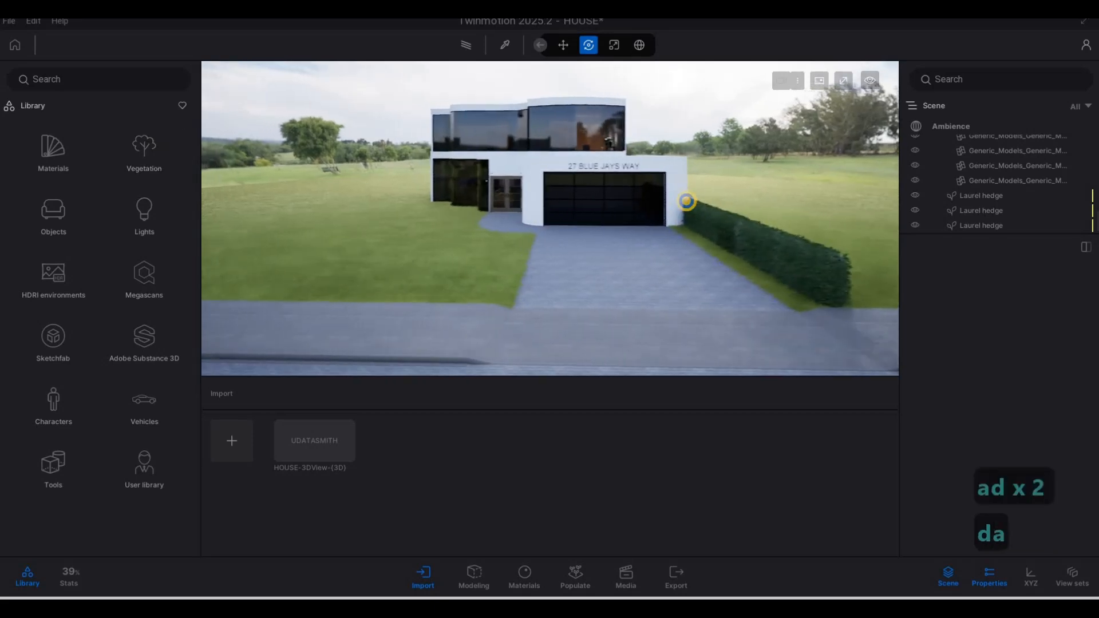
key(e)
key(s)
key(s)
key(q)
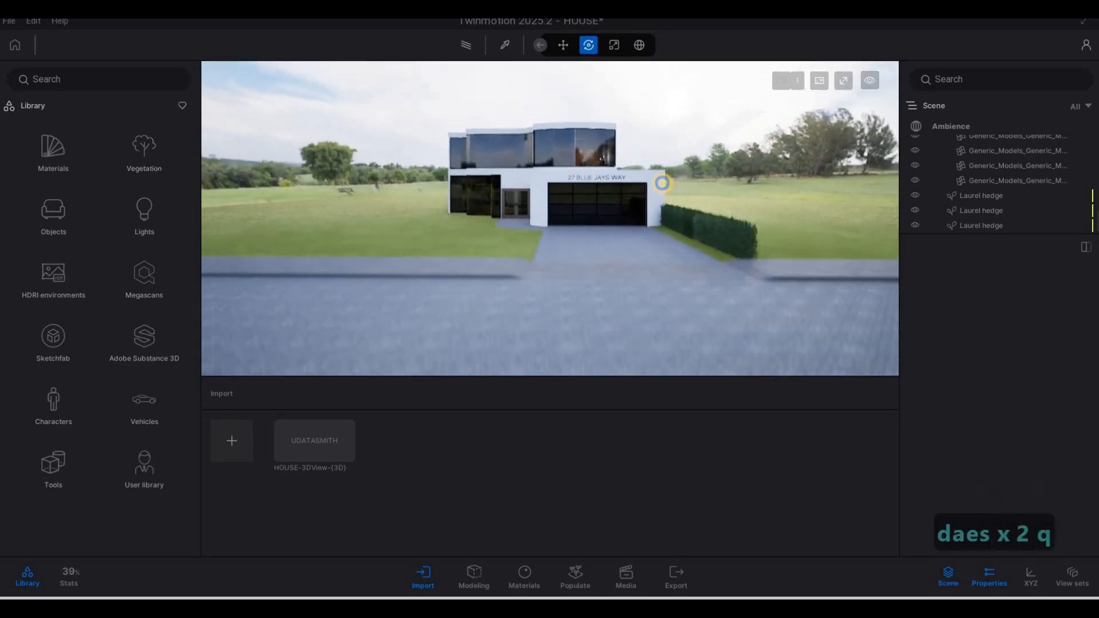
key(d)
key(w)
key(d)
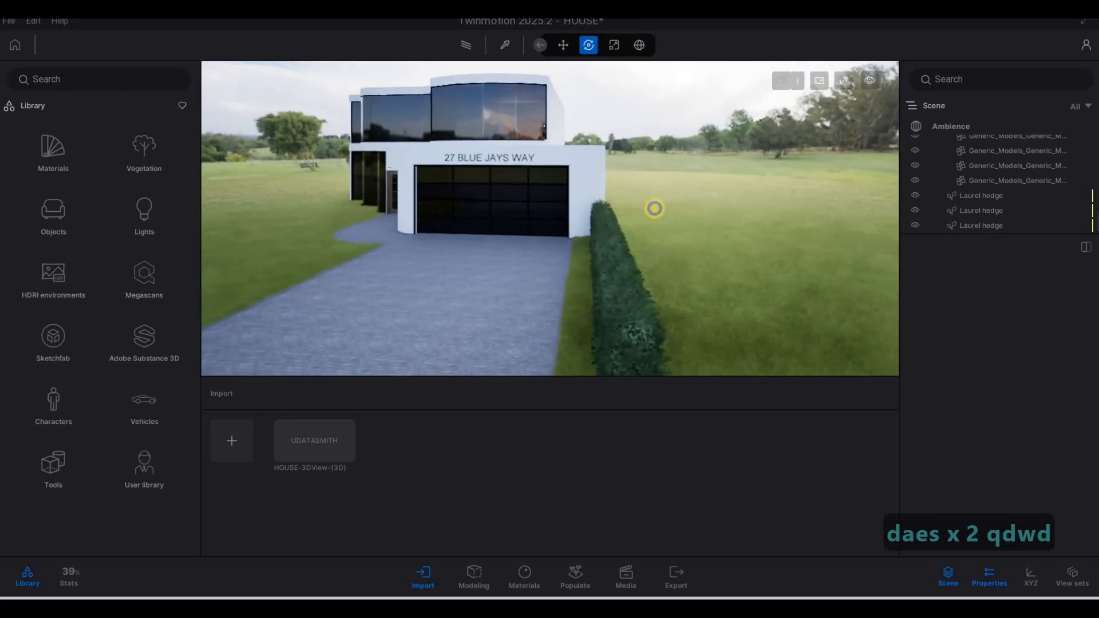
key(a)
key(s)
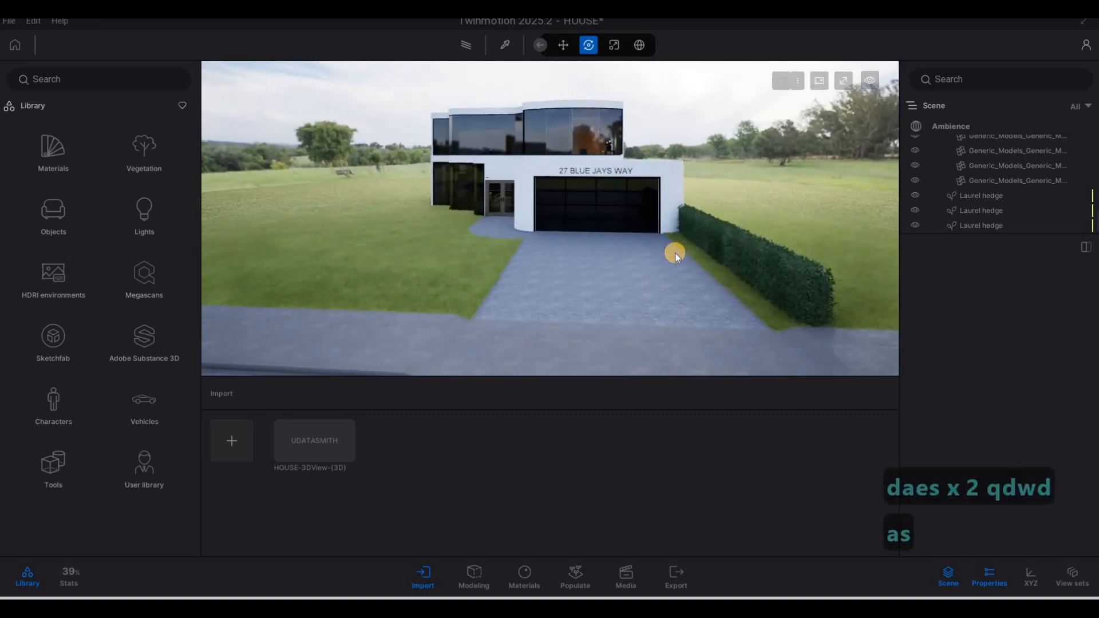